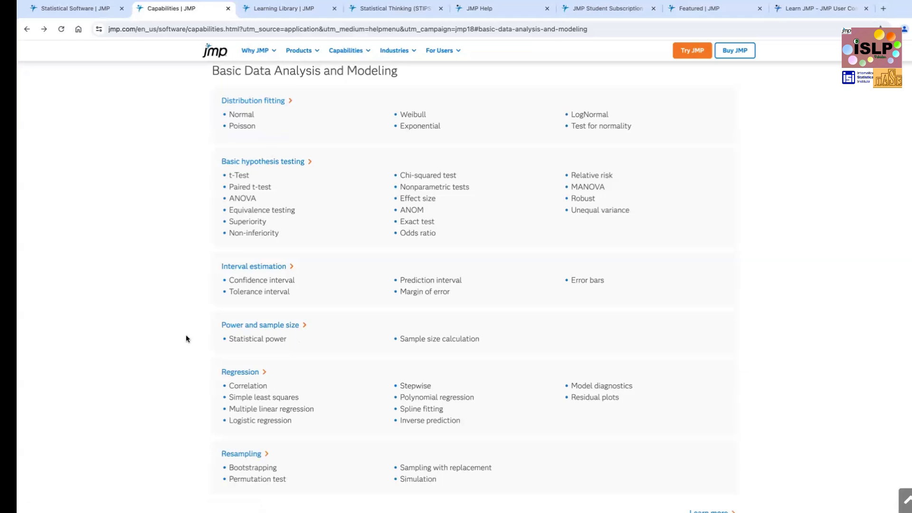
- Open the help page for Distribution fitting, and return to the JMP Capabilities page
left_click(250, 104)
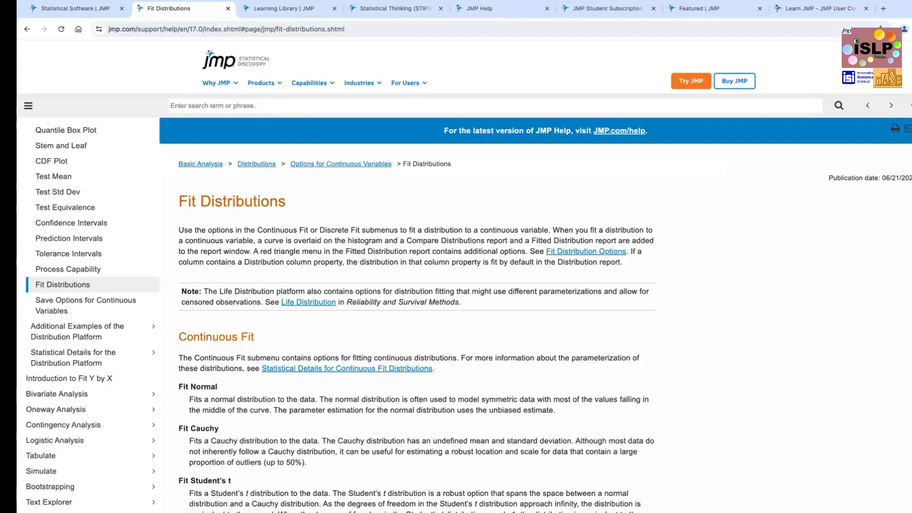
left_click(26, 30)
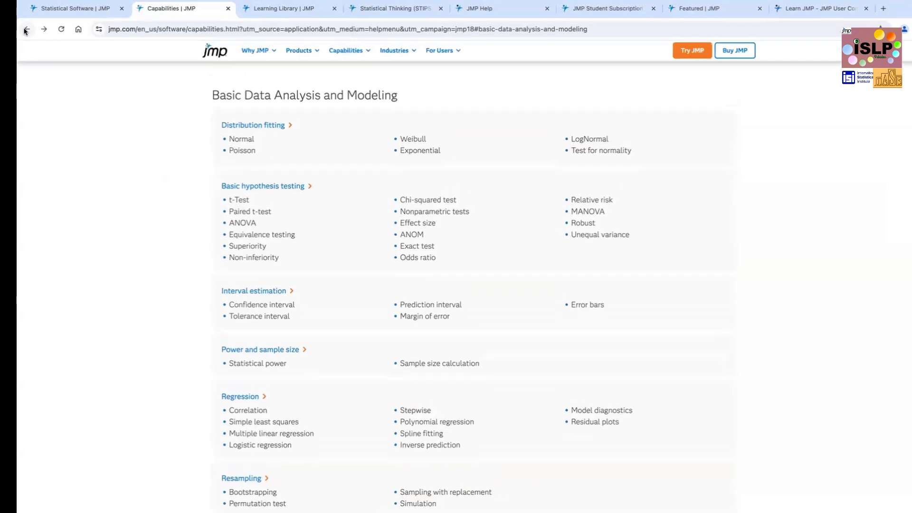
scroll(176, 197, "up", 15)
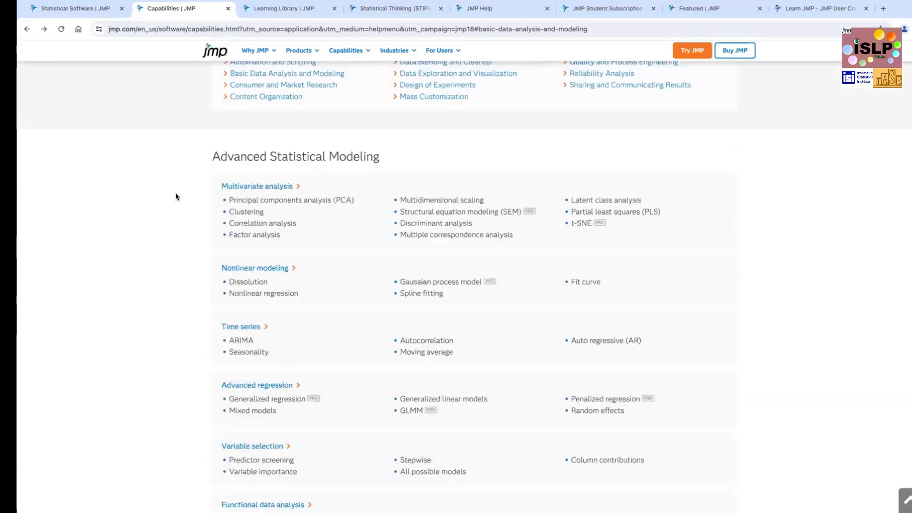
- Look through the Advanced Statistical Modeling section of the capabilities and return to the capabilities overview
scroll(175, 196, "down", 1)
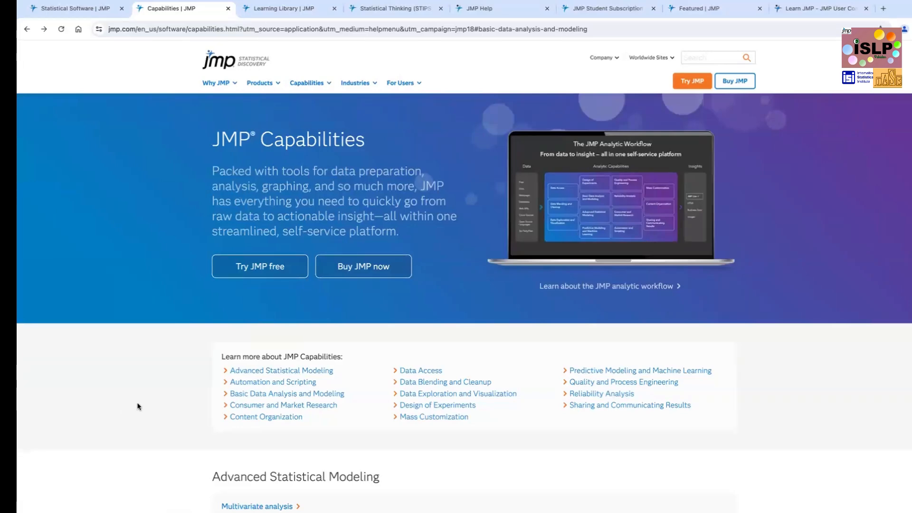
scroll(137, 407, "down", 8)
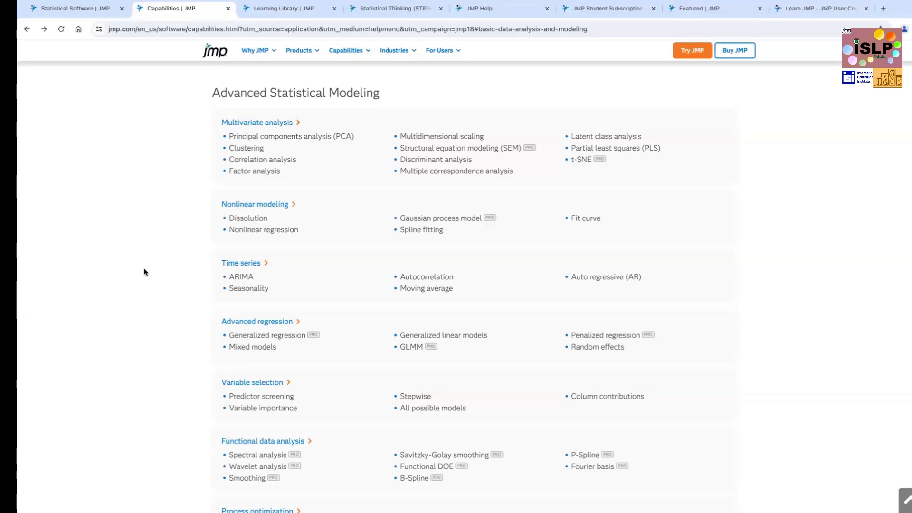
scroll(144, 272, "up", 8)
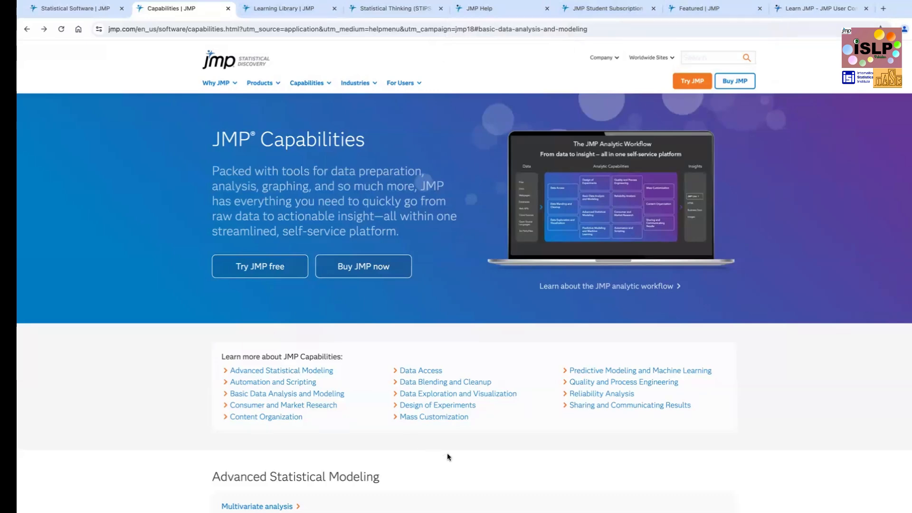
- Show the Basic Data Analysis and Modeling section of the capabilities, and go back
left_click(310, 394)
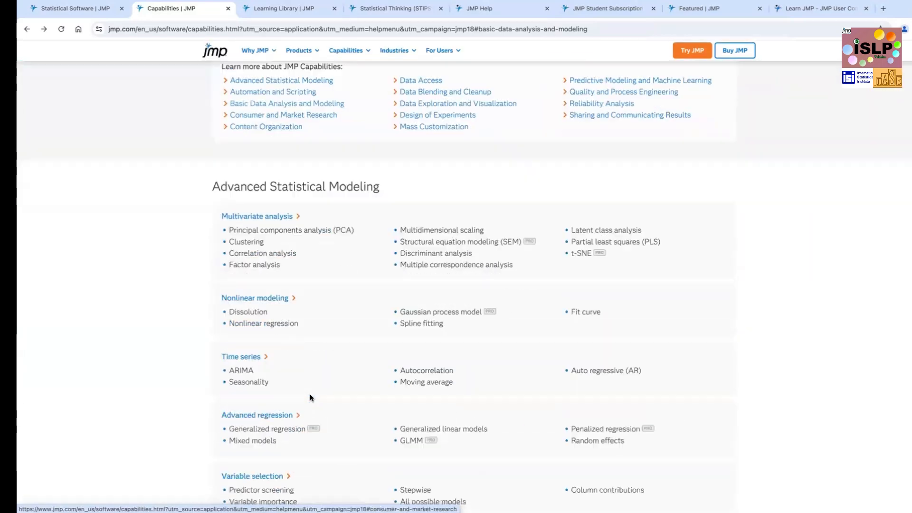
scroll(310, 398, "down", 1)
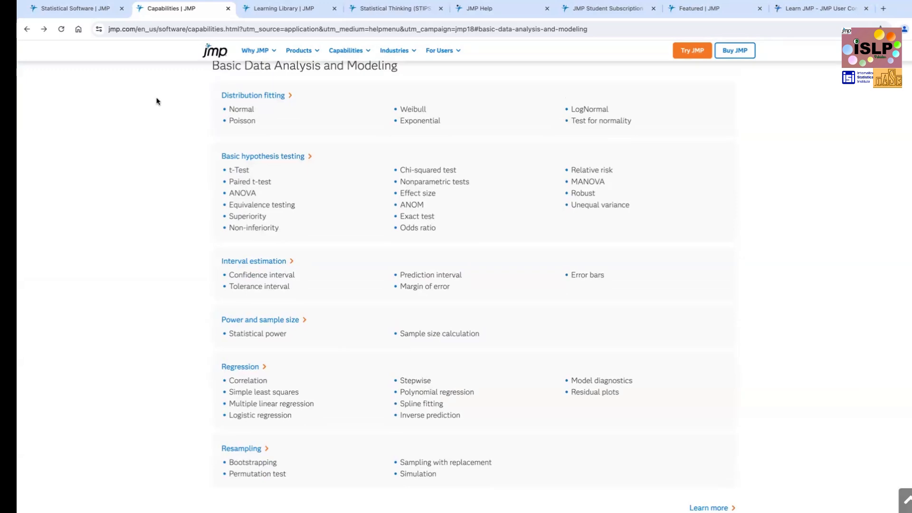
left_click(27, 30)
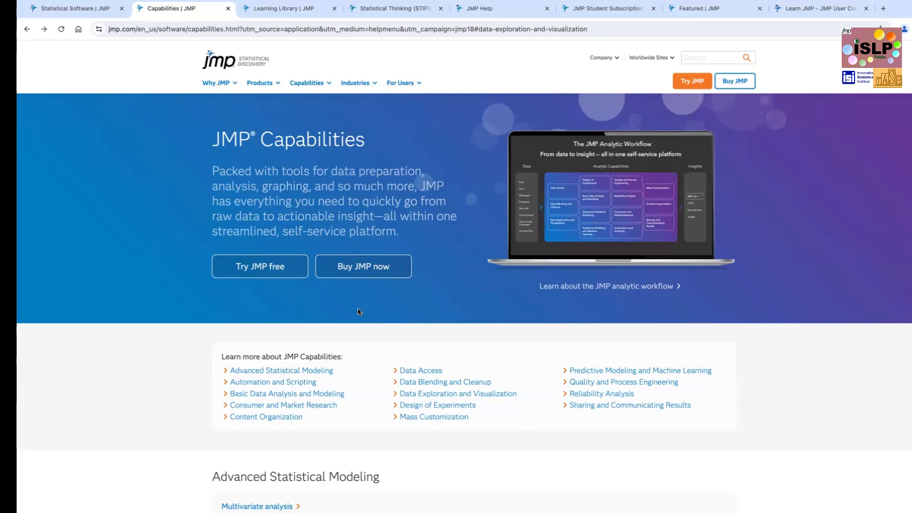
- Show the Predictive Modeling and Machine Learning section of the capabilities, and return to the overview
left_click(629, 371)
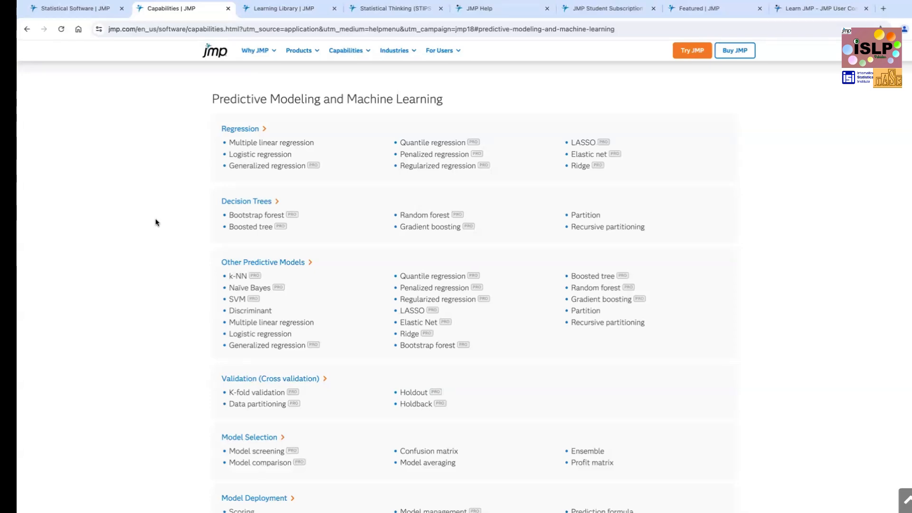
scroll(156, 222, "down", 20)
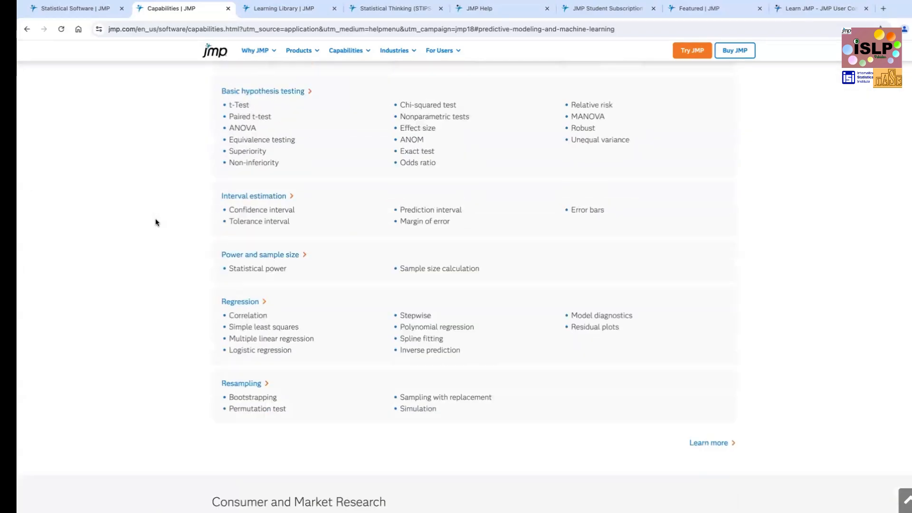
scroll(156, 222, "up", 20)
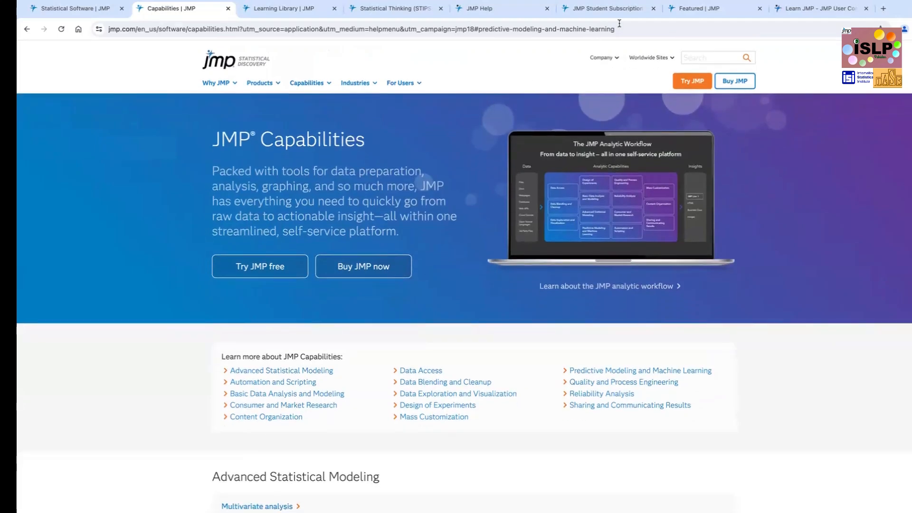
- Bring up the featured customers page, and highlight the line "Used in a wide range of industries" in the JMP workshop journal
left_click(694, 9)
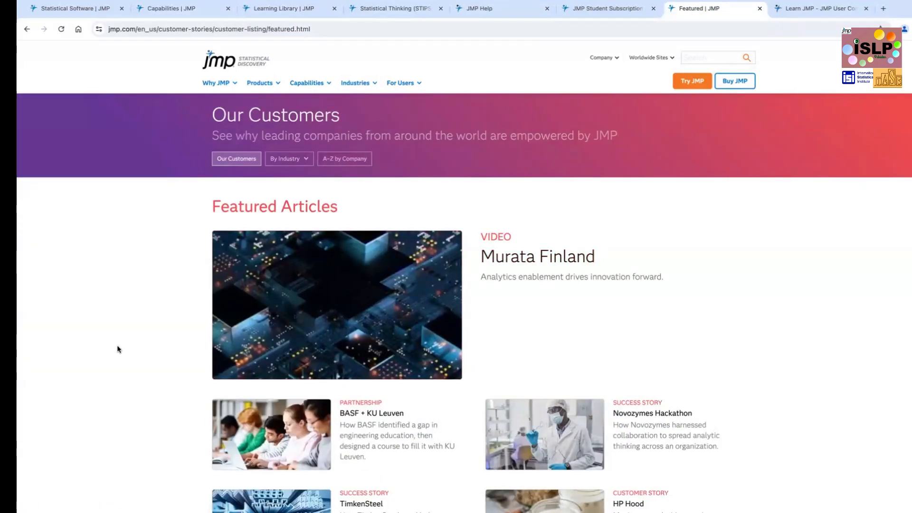
key("ctrl+Left")
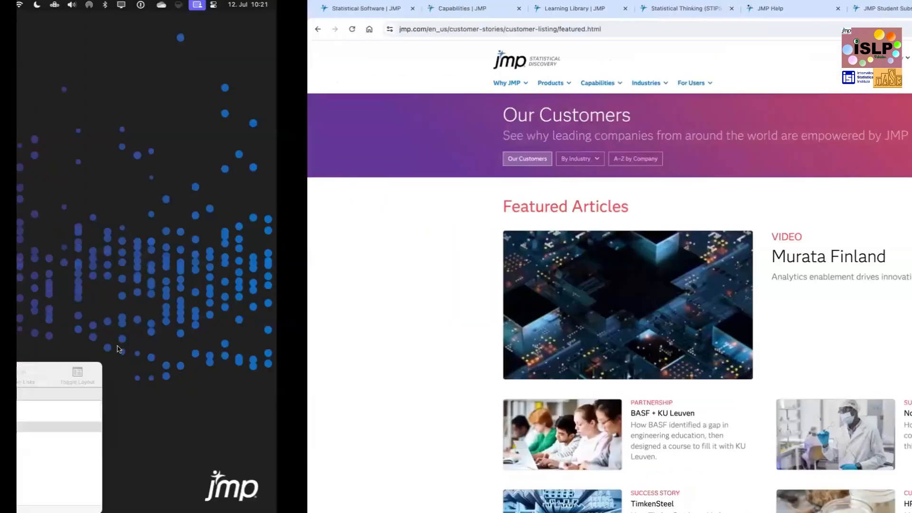
left_click(97, 268)
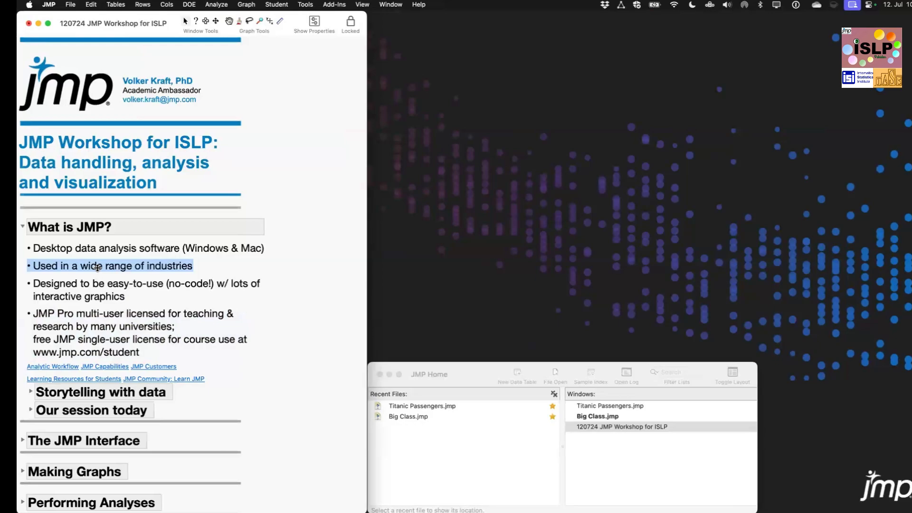
- Switch to the browser and examine the featured customer articles and the stories grouped by industry on the Our Customers page
key("ctrl+Right")
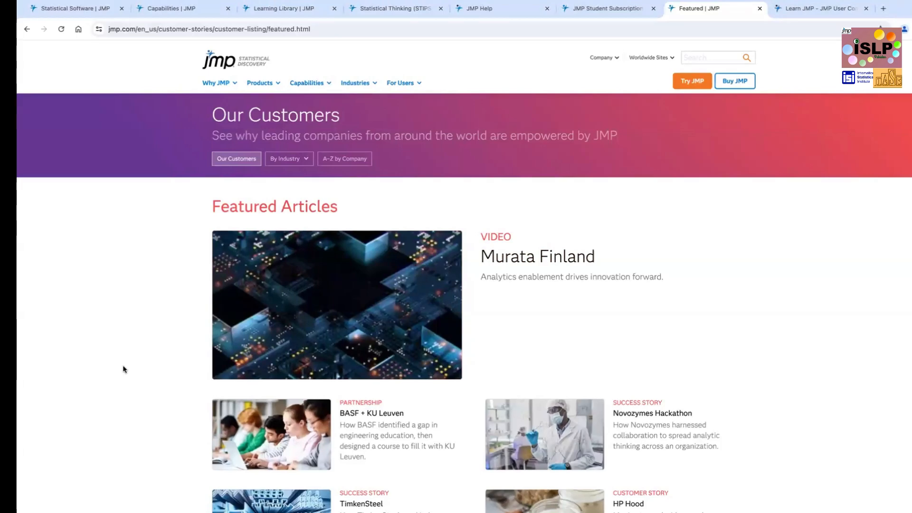
scroll(124, 364, "down", 3)
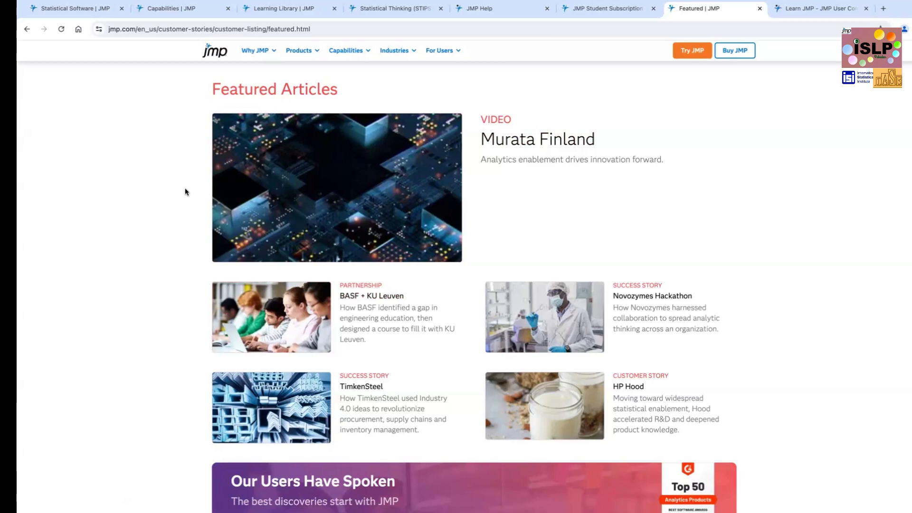
scroll(185, 192, "up", 1)
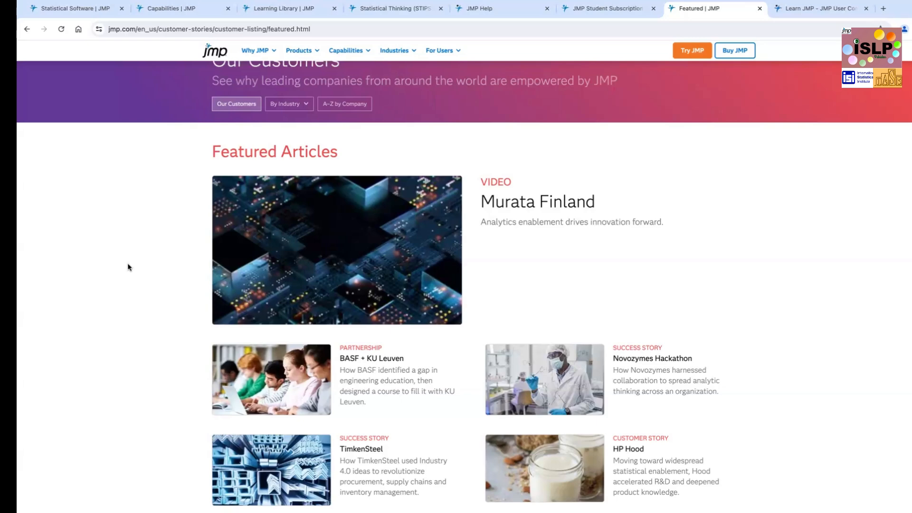
scroll(127, 266, "up", 2)
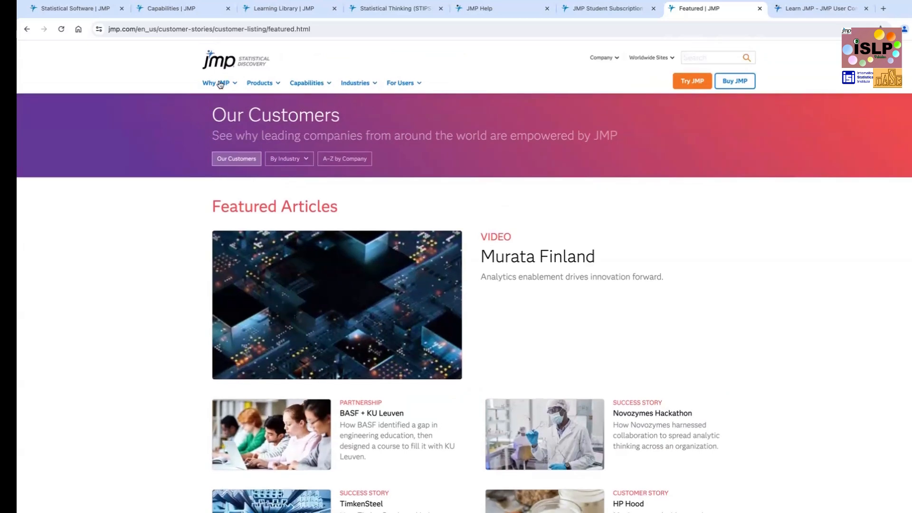
left_click(220, 84)
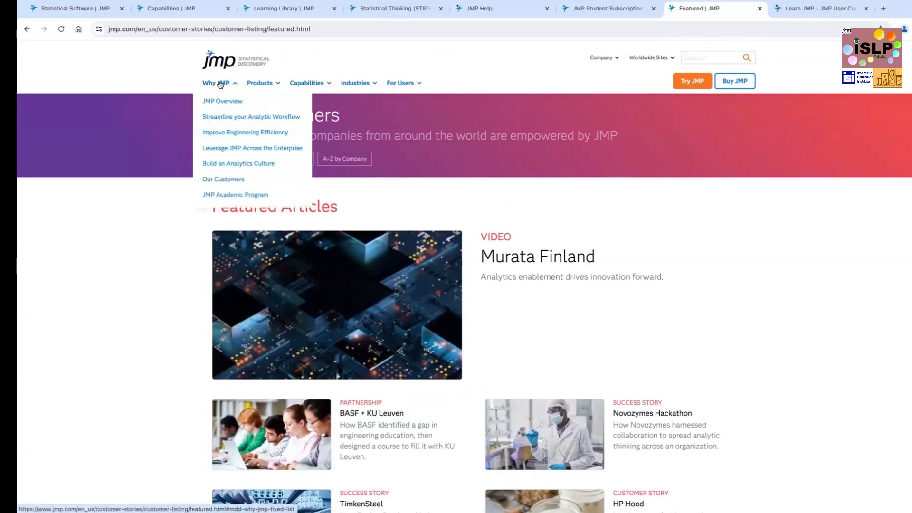
left_click(165, 264)
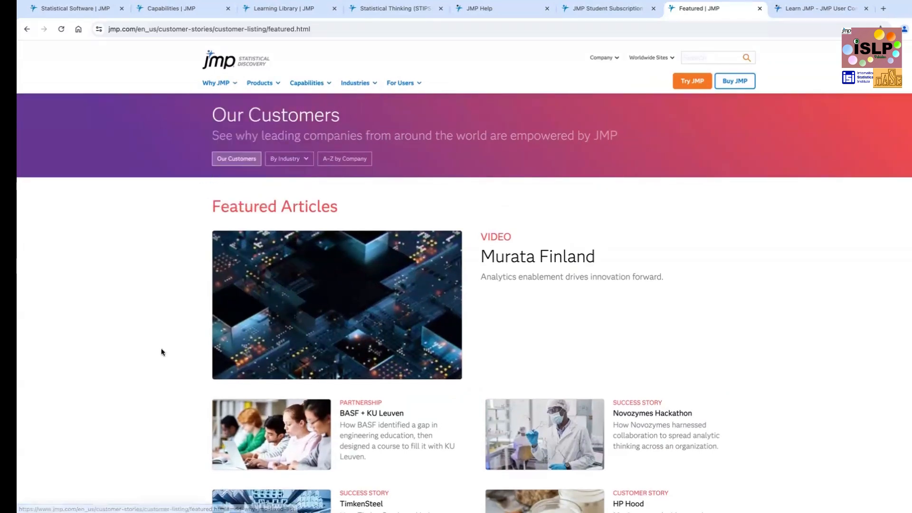
scroll(162, 352, "down", 6)
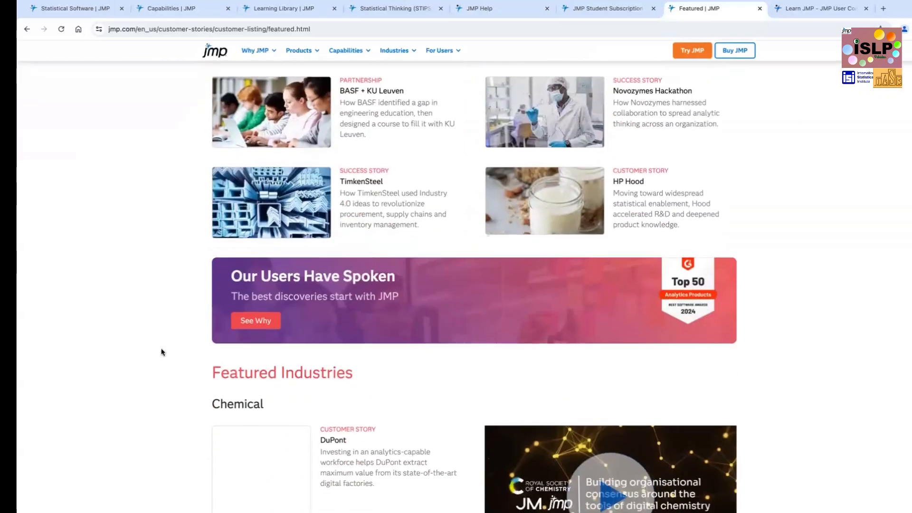
scroll(162, 352, "down", 6)
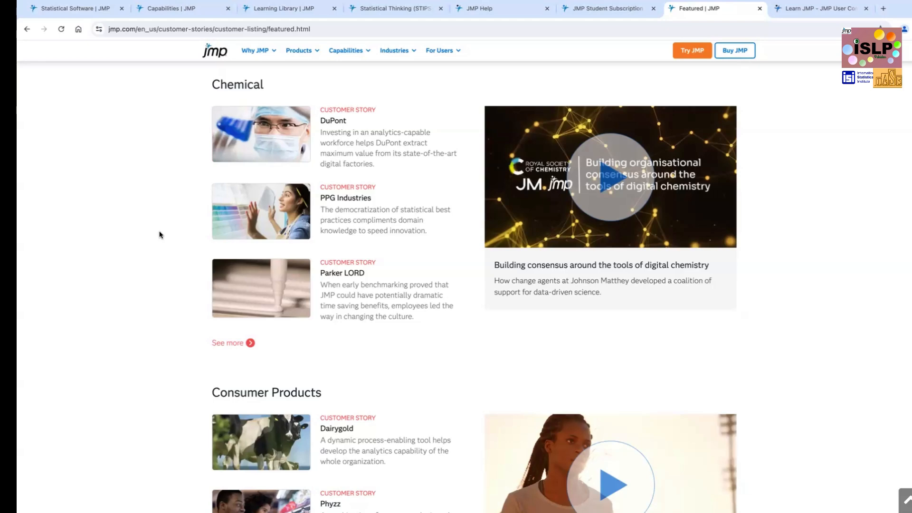
scroll(127, 196, "up", 3)
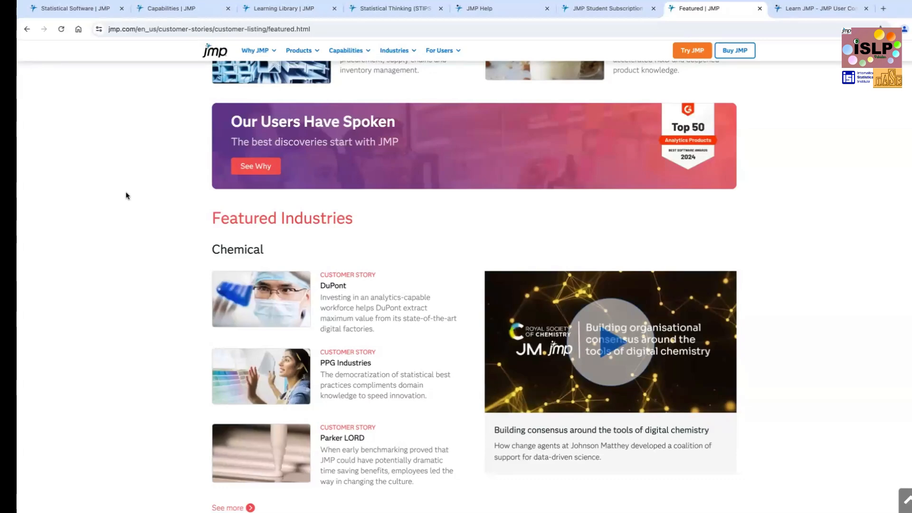
scroll(126, 196, "up", 10)
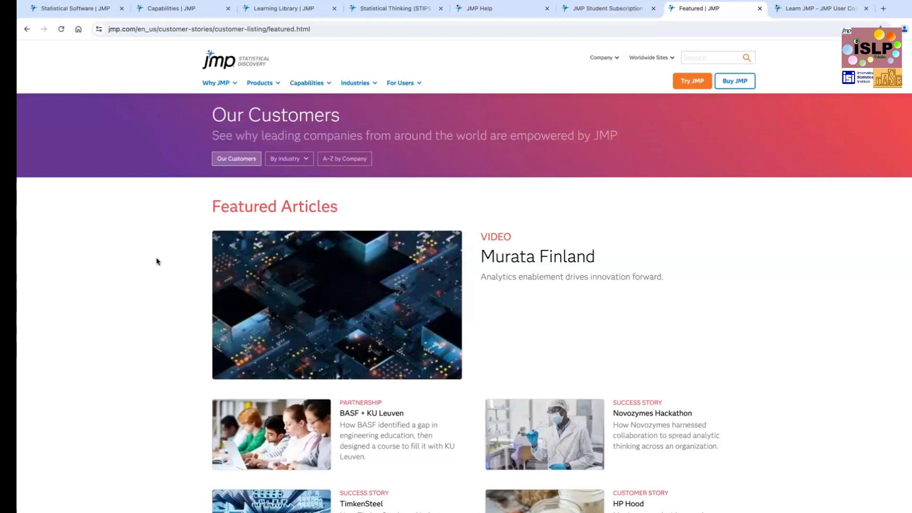
- Return to the JMP workshop journal, expand the Storytelling with data section and look through the rest of the outline
key("ctrl+Left")
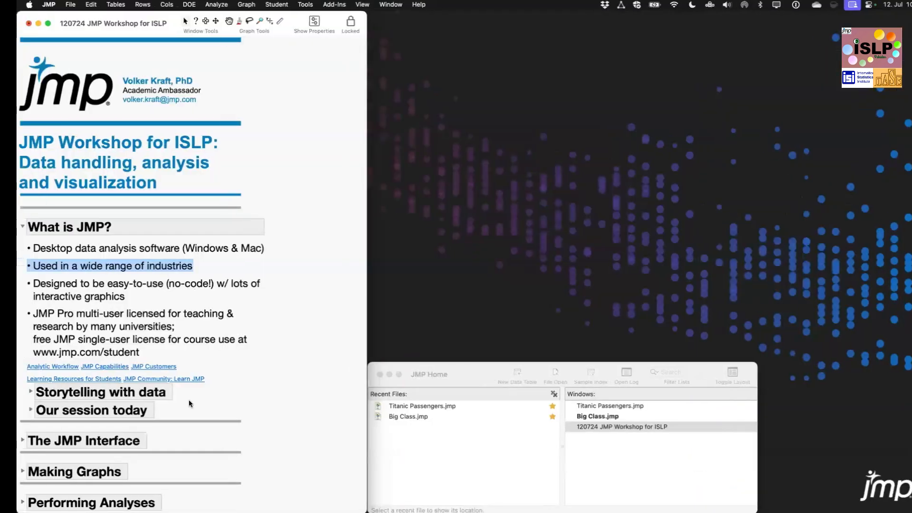
left_click(31, 391)
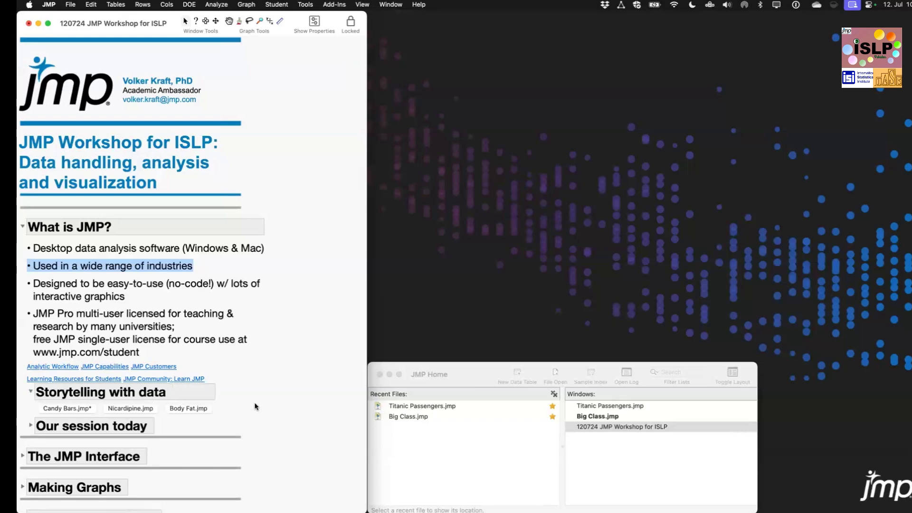
scroll(283, 404, "down", 3)
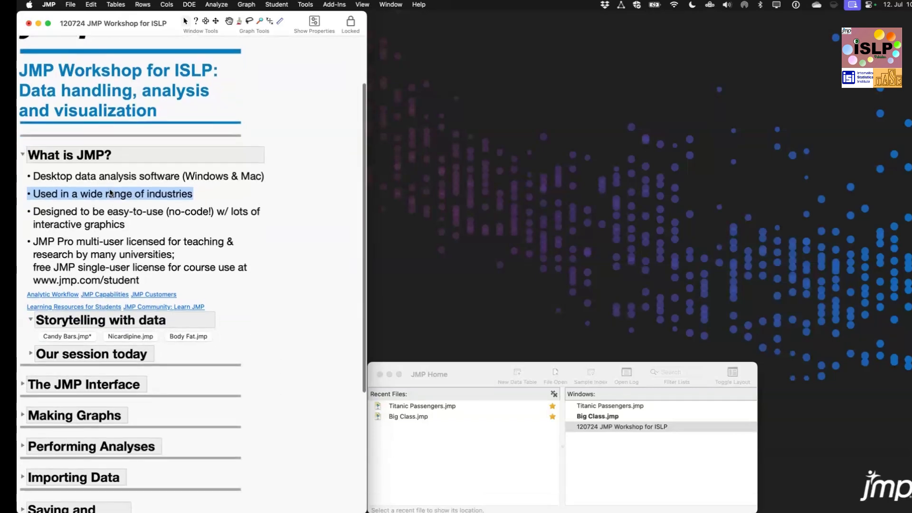
scroll(287, 313, "down", 8)
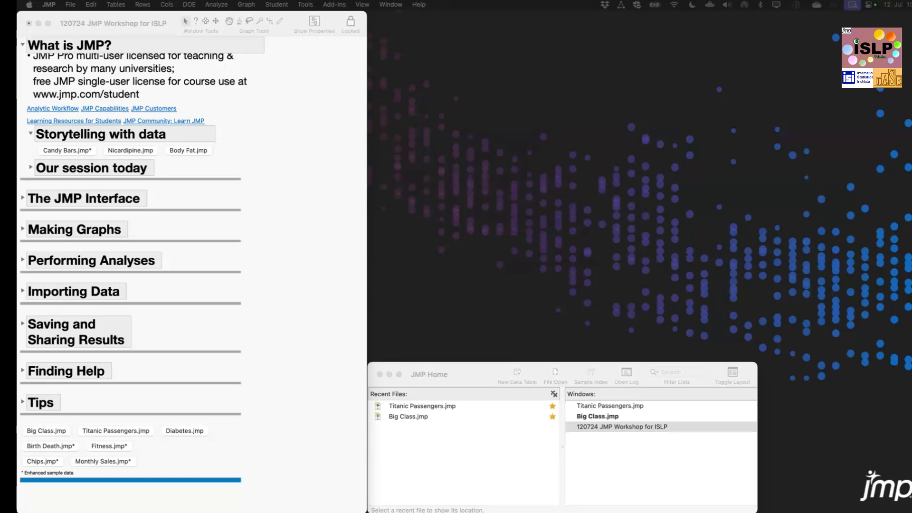
left_click(295, 460)
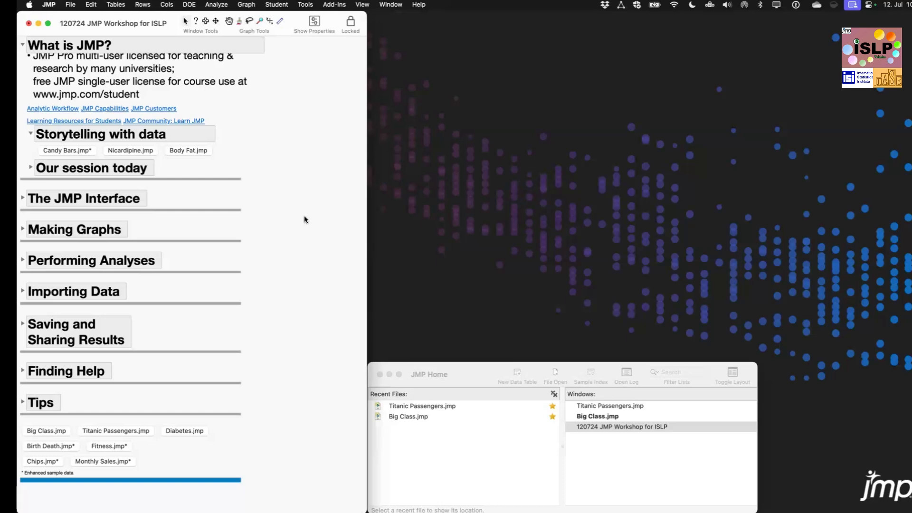
scroll(304, 217, "up", 5)
scroll(304, 217, "up", 2)
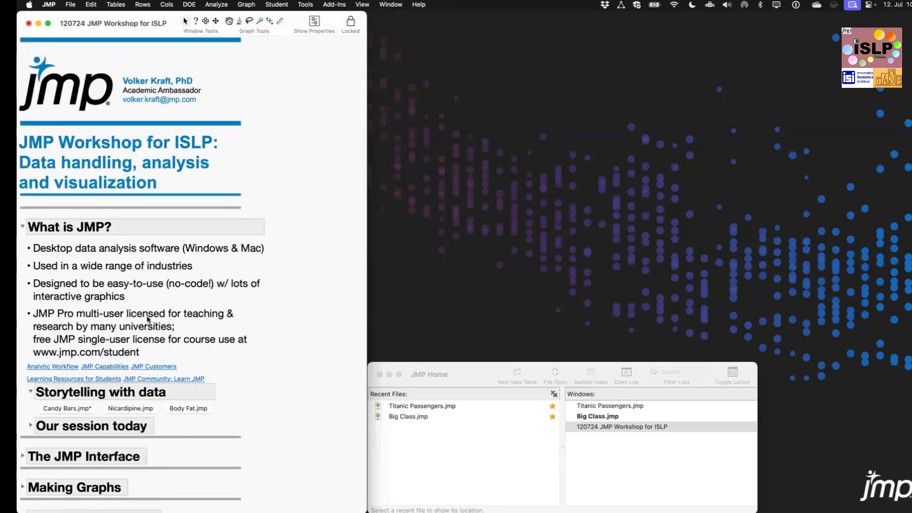
- Open the Candy Bars data table from the journal, and move and widen its window to show more columns
left_click(74, 409)
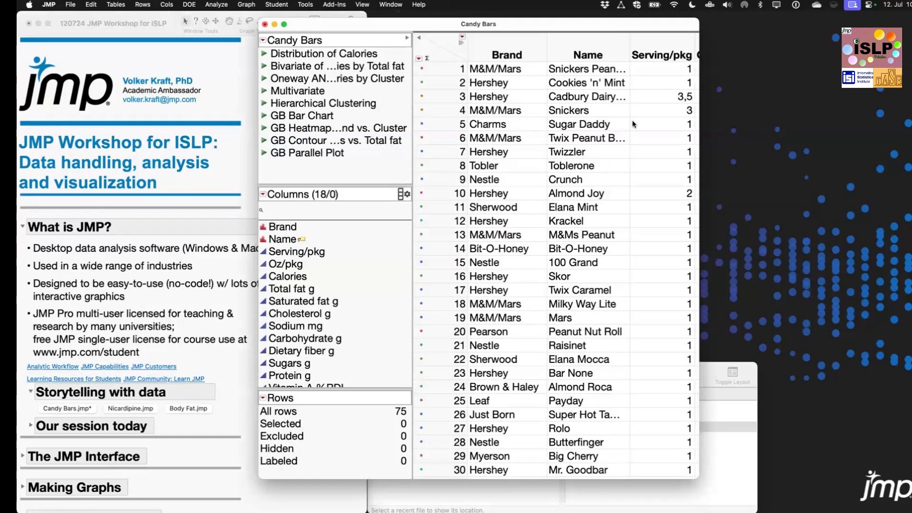
left_click_drag(699, 80, 908, 95)
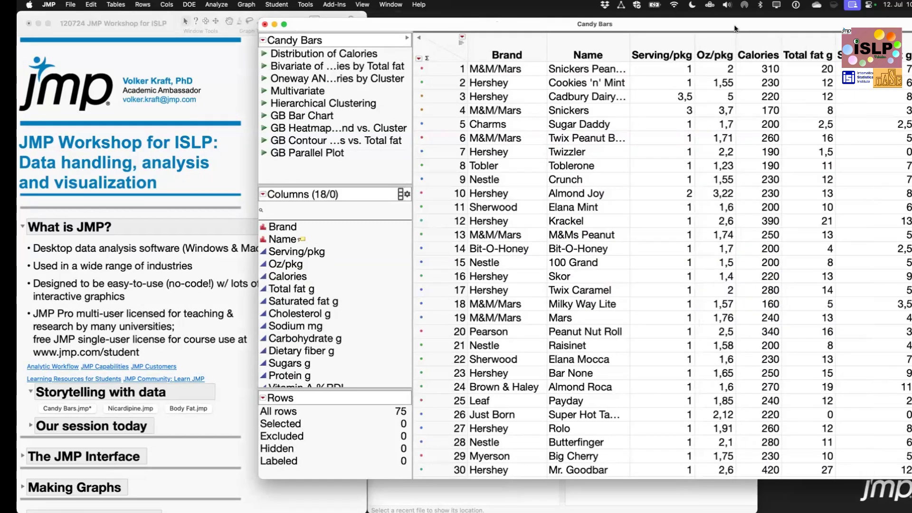
left_click_drag(734, 25, 705, 33)
left_click_drag(766, 30, 641, 19)
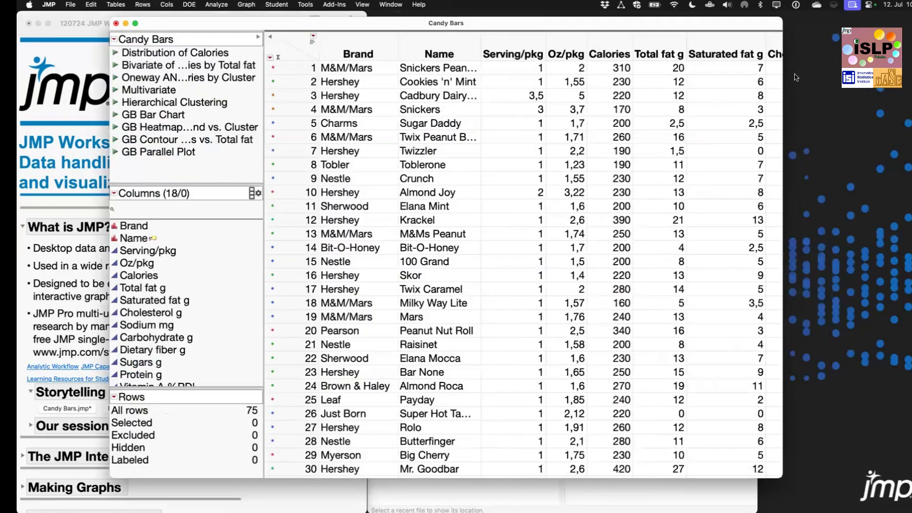
left_click_drag(812, 77, 899, 91)
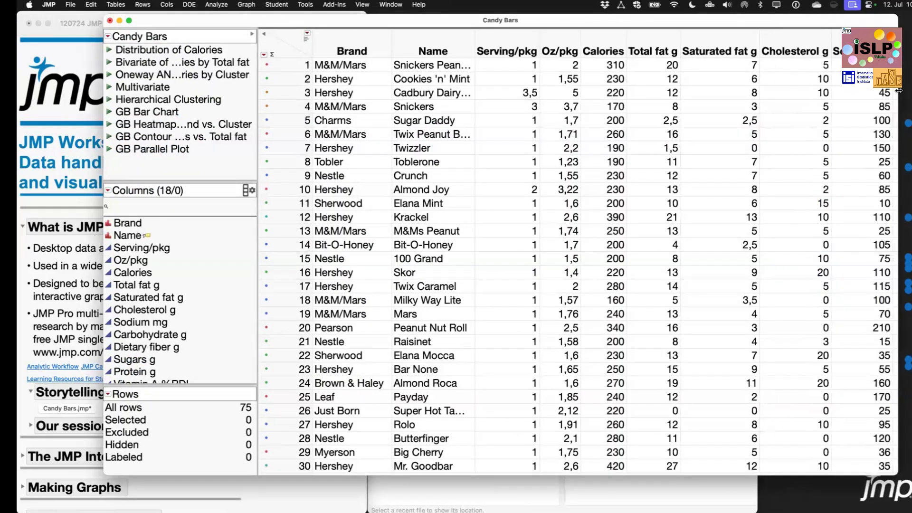
- Return to the workshop journal and examine the script behind the Nicardipine.jmp button, leaving it unedited
left_click(56, 295)
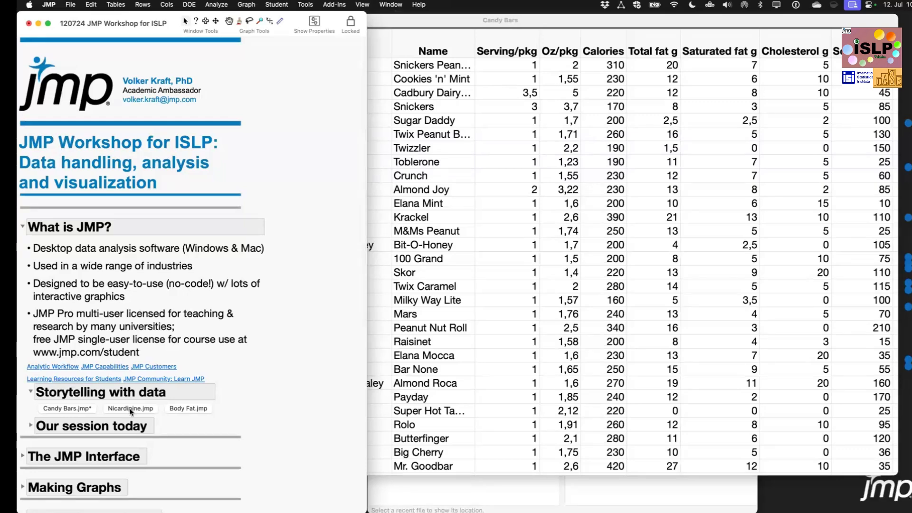
right_click(131, 411)
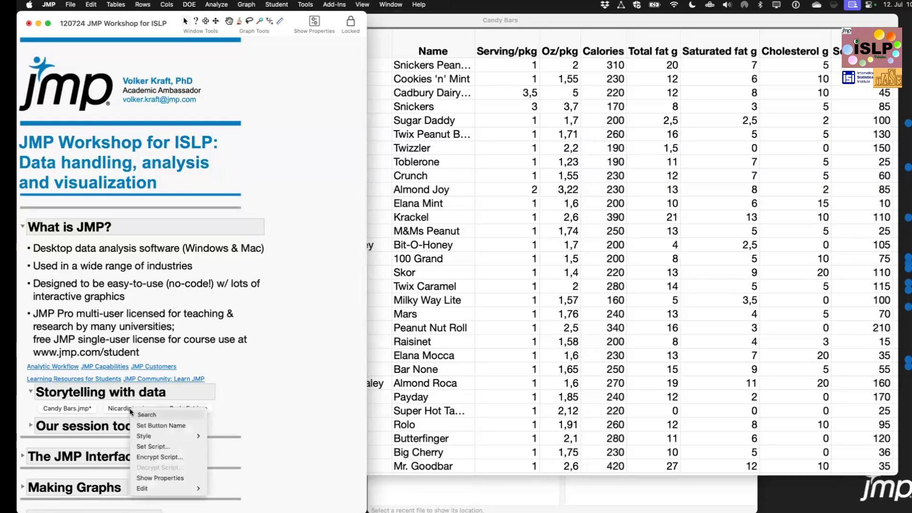
left_click(173, 447)
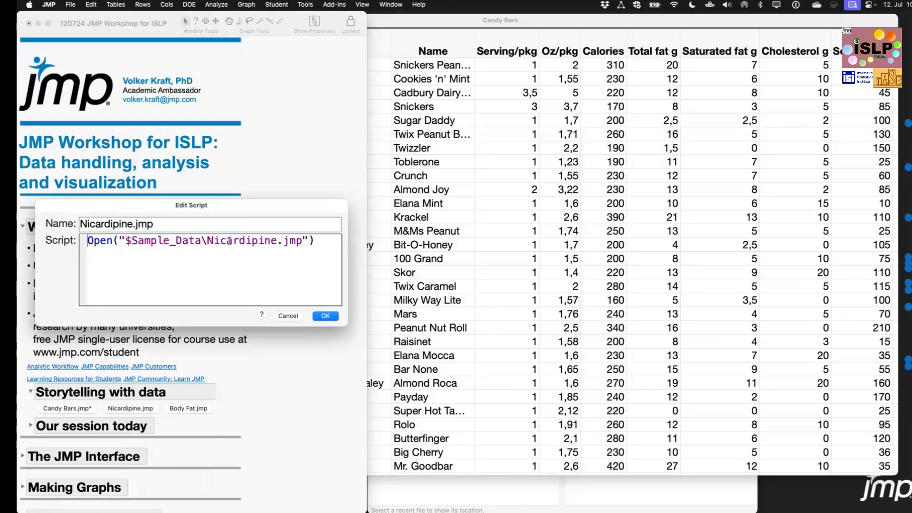
left_click(290, 318)
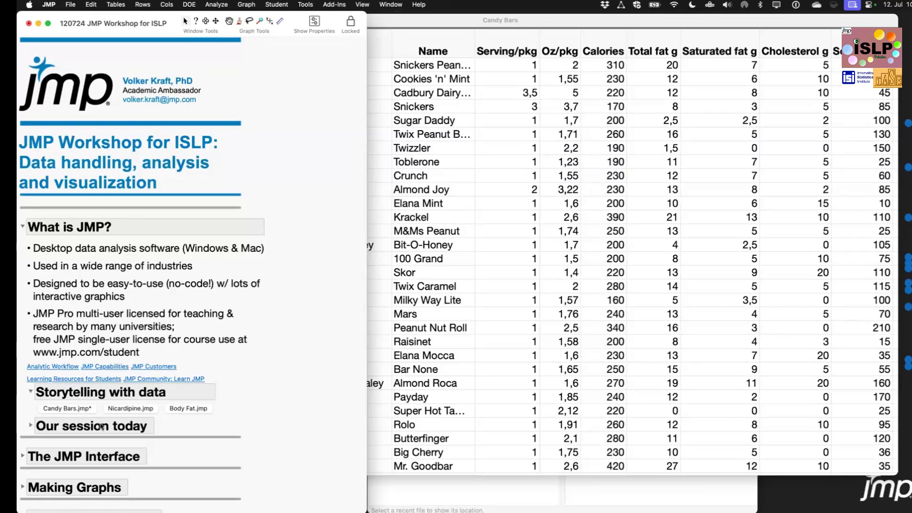
- Examine the script behind the journal's Candy Bars.jmp* button and leave it unedited
right_click(84, 410)
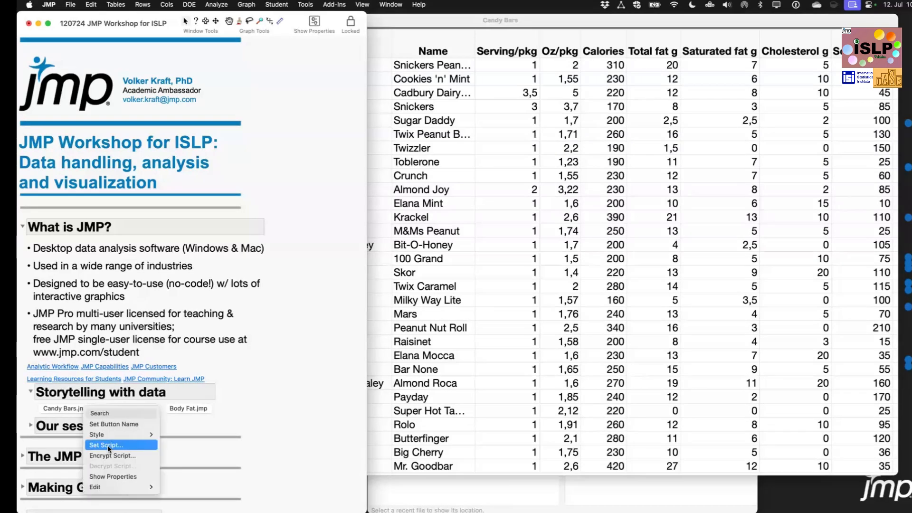
left_click(107, 446)
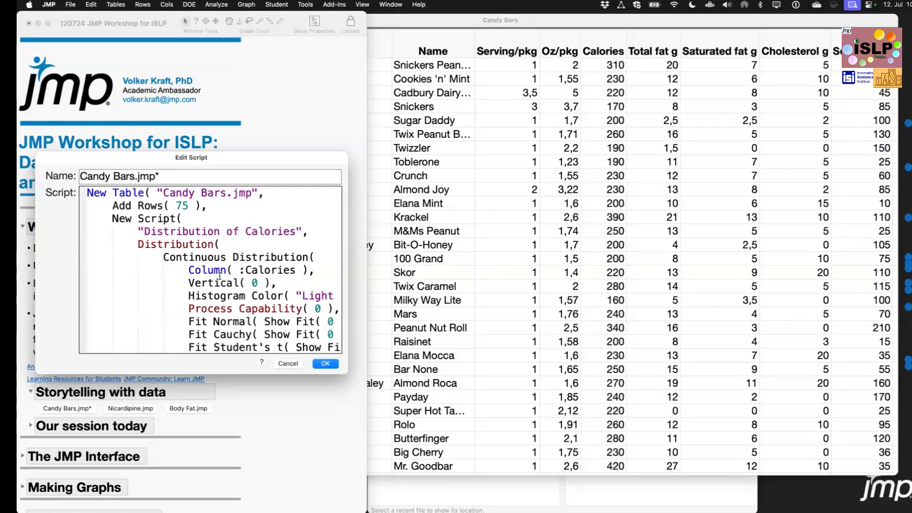
mouse_move(220, 276)
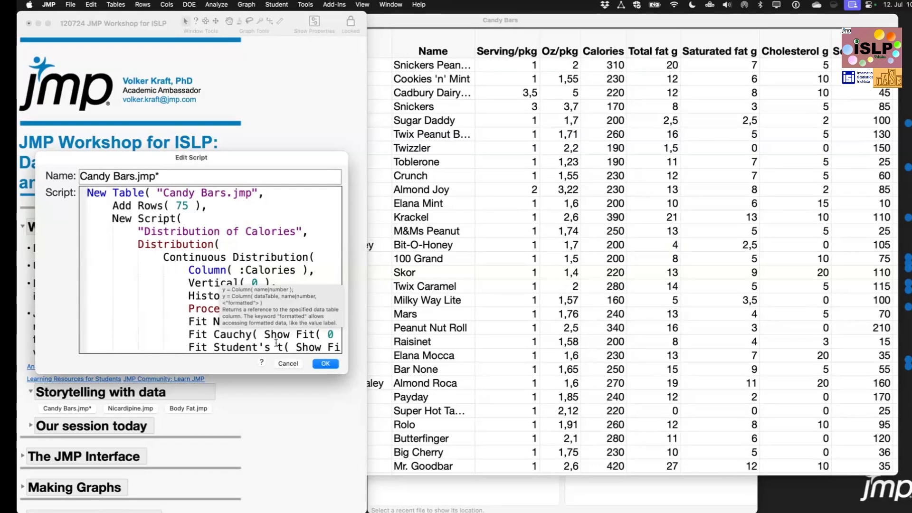
left_click(293, 364)
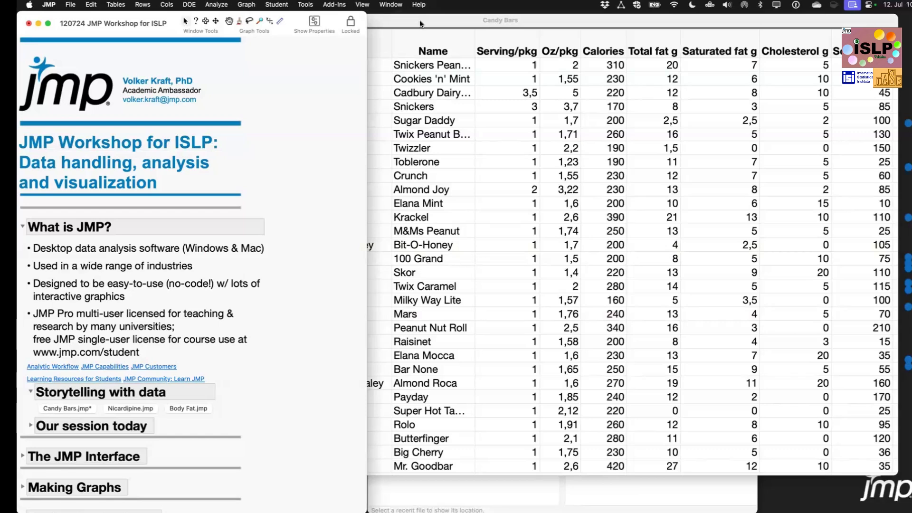
- Return to the Candy Bars table and widen its side panel until the full names of the saved scripts fit
left_click(462, 243)
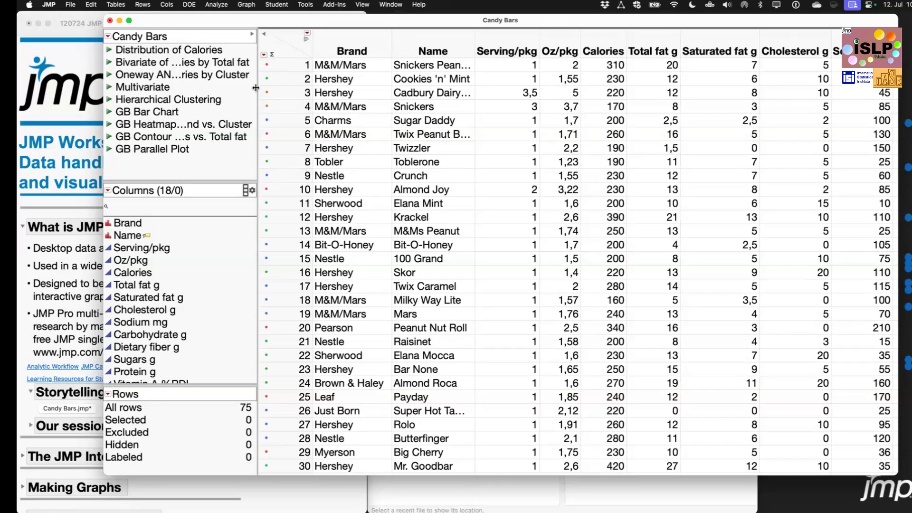
left_click_drag(258, 89, 316, 97)
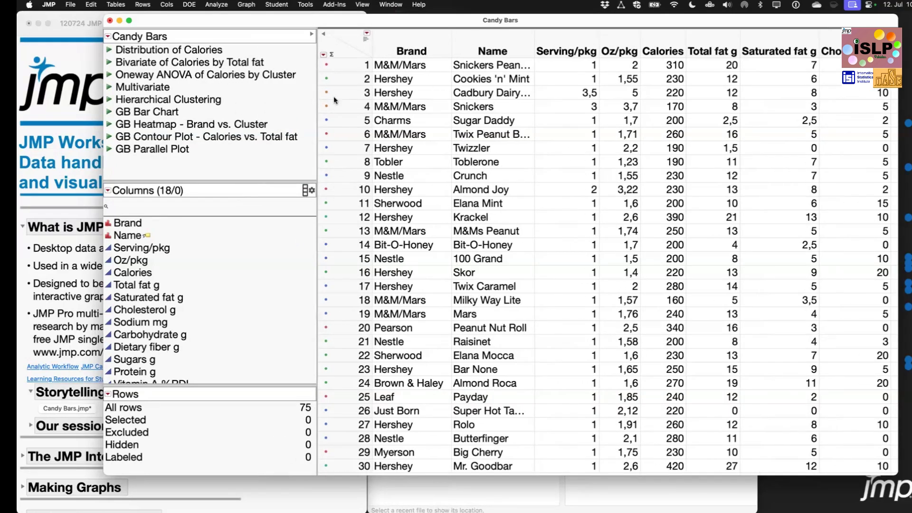
- Search the Sample Index for "Candy", preview Candy Bars.jmp and close the index, and locate the Sample Data Folder command
left_click(419, 4)
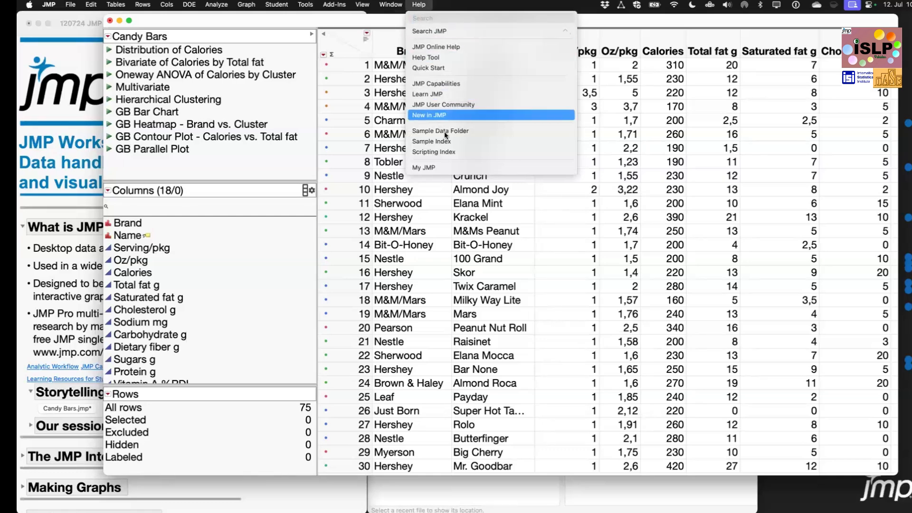
left_click(474, 142)
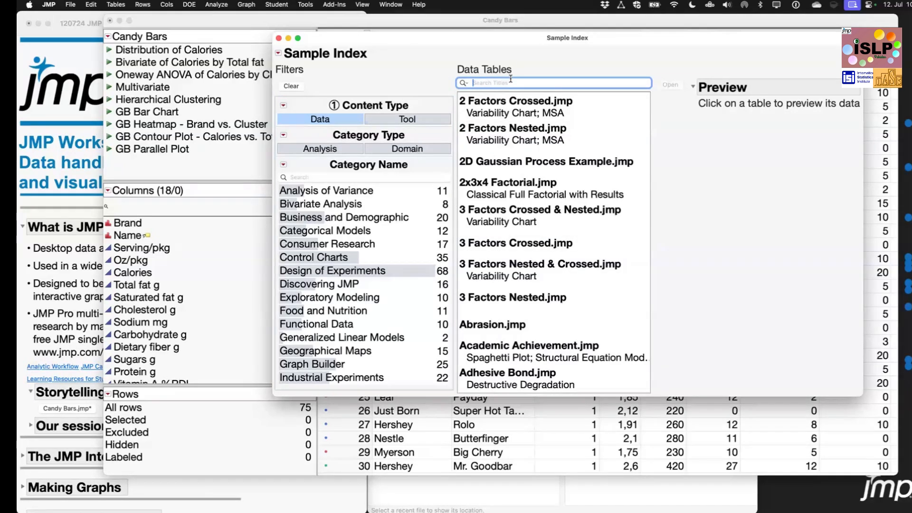
type("Candy")
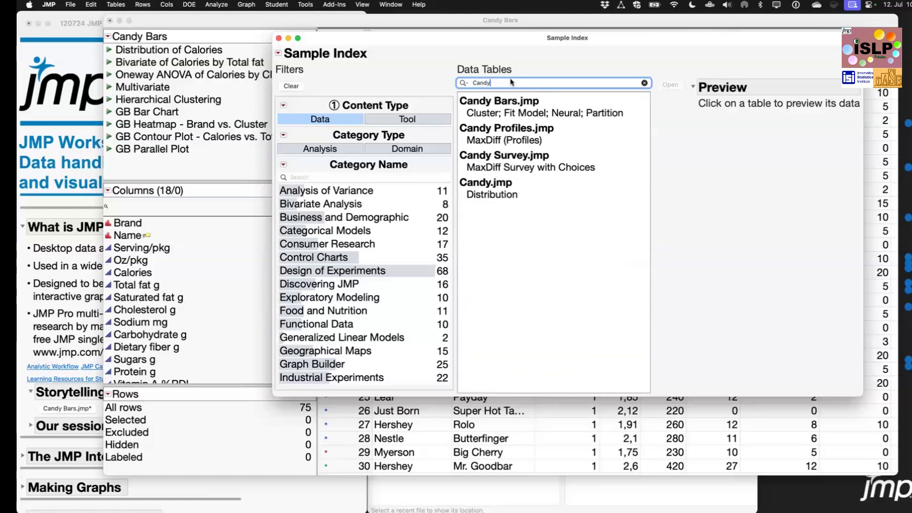
left_click(530, 101)
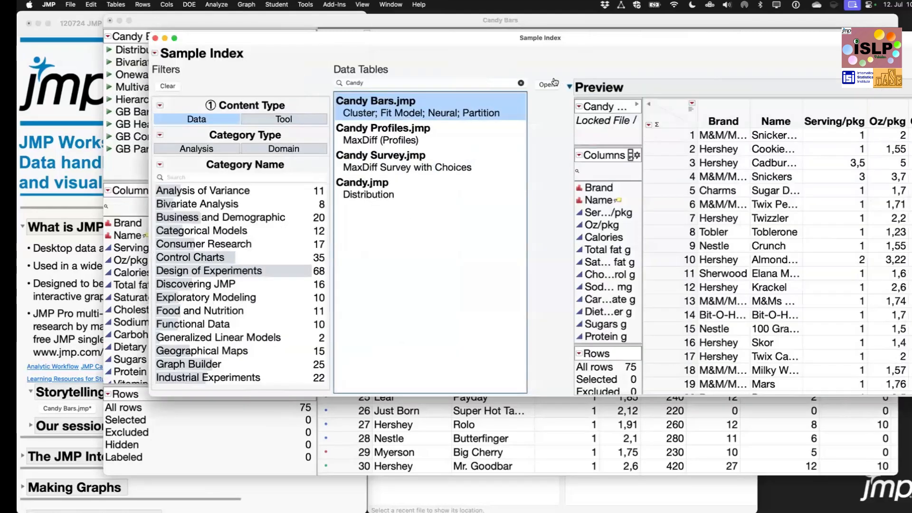
left_click(155, 38)
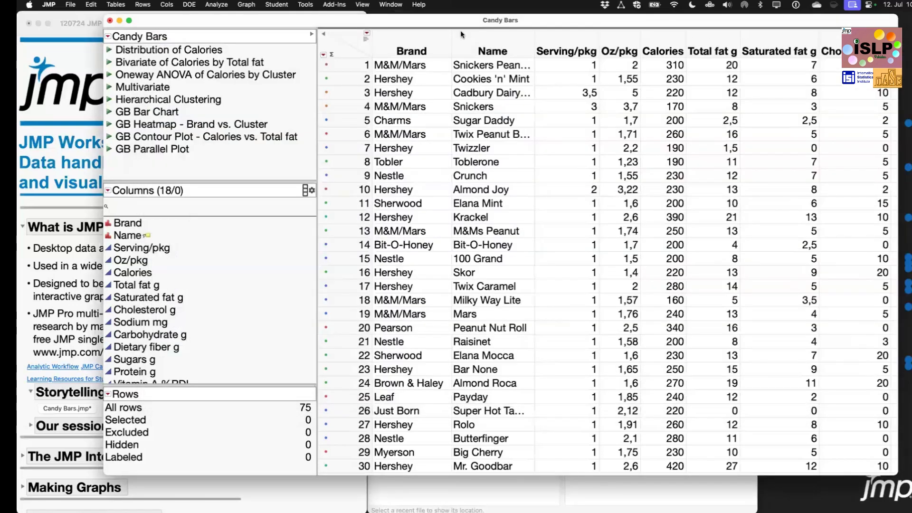
left_click(421, 5)
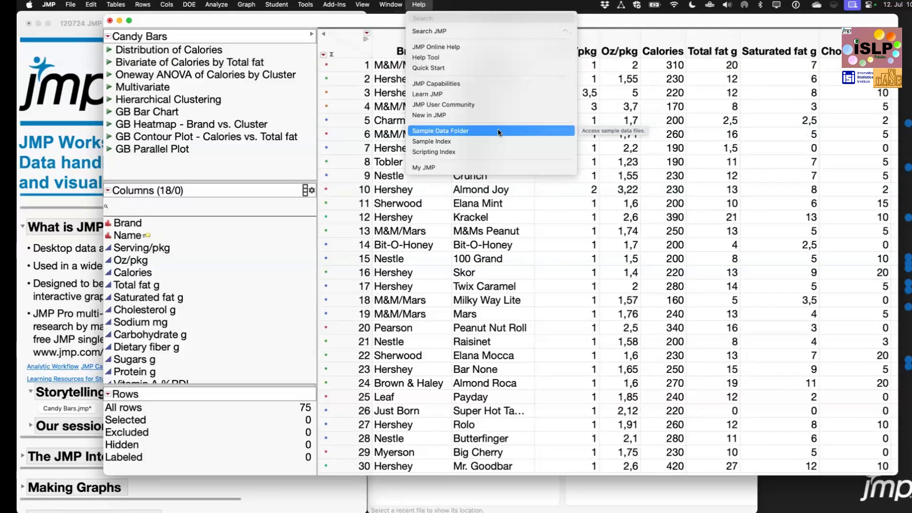
left_click(387, 25)
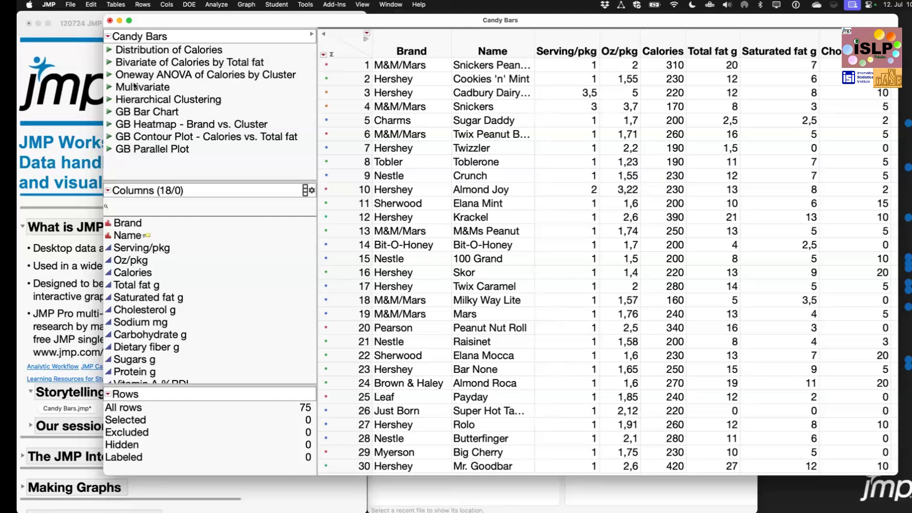
- Go through the table's saved scripts, run Distribution of Calories to view its report, and close the report
left_click(137, 49)
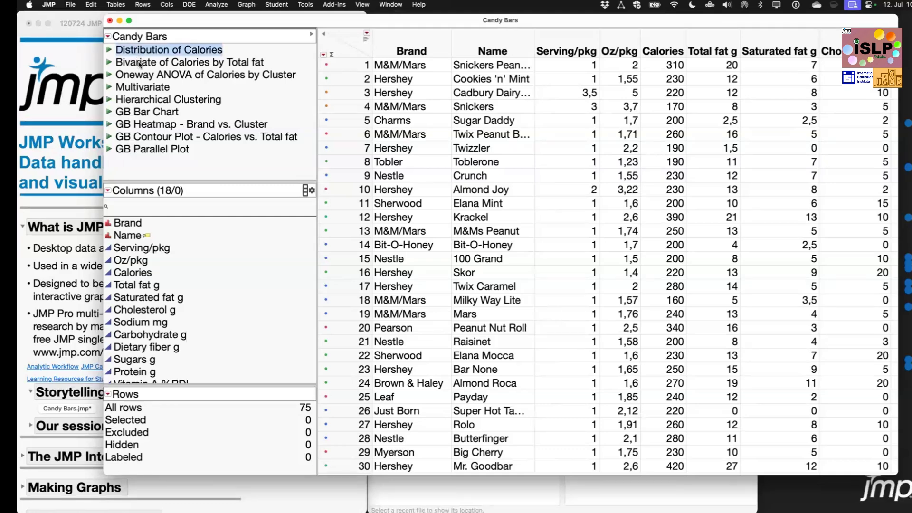
left_click(139, 62)
left_click(140, 76)
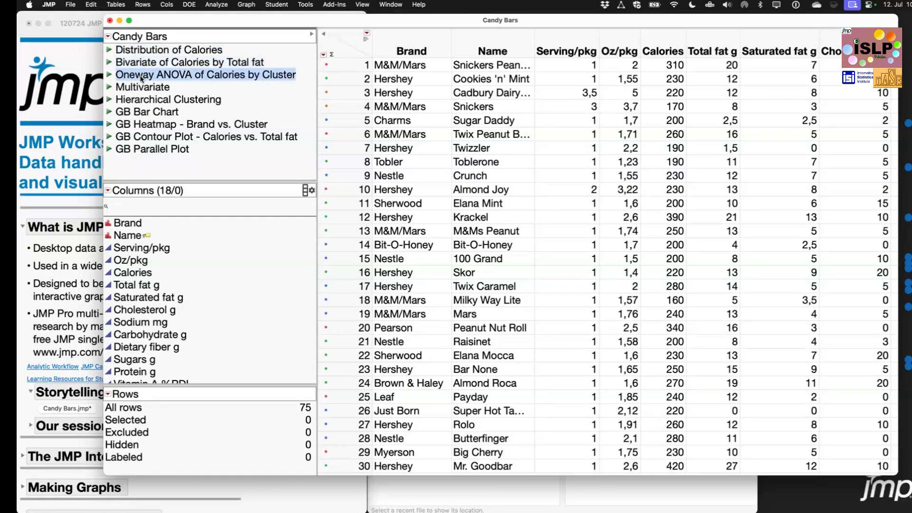
left_click(156, 167)
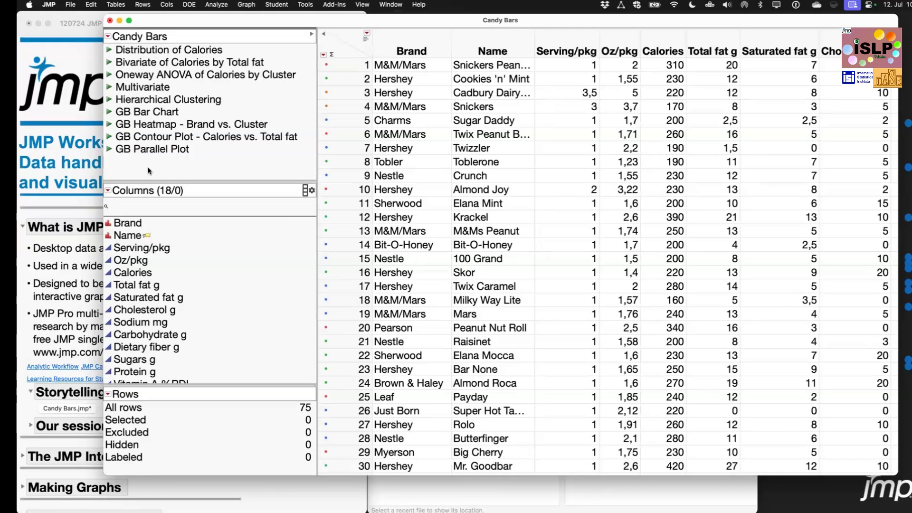
left_click(109, 51)
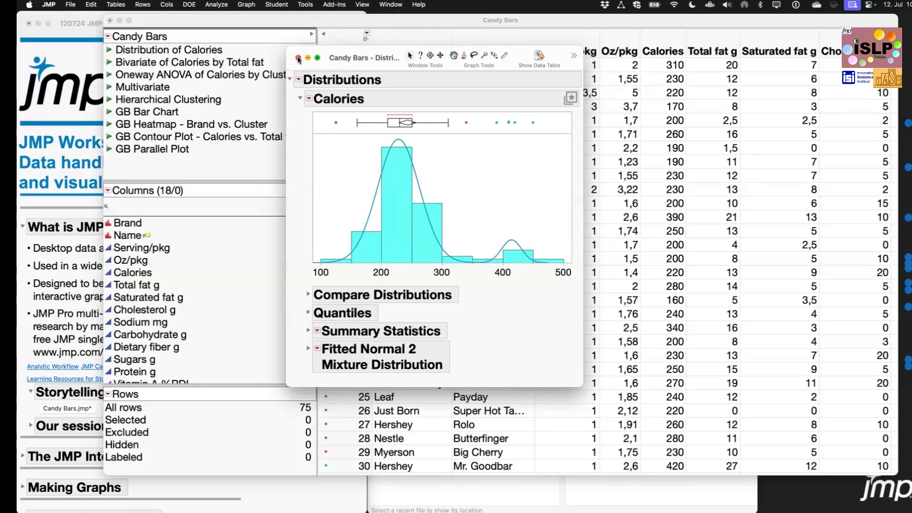
left_click(298, 58)
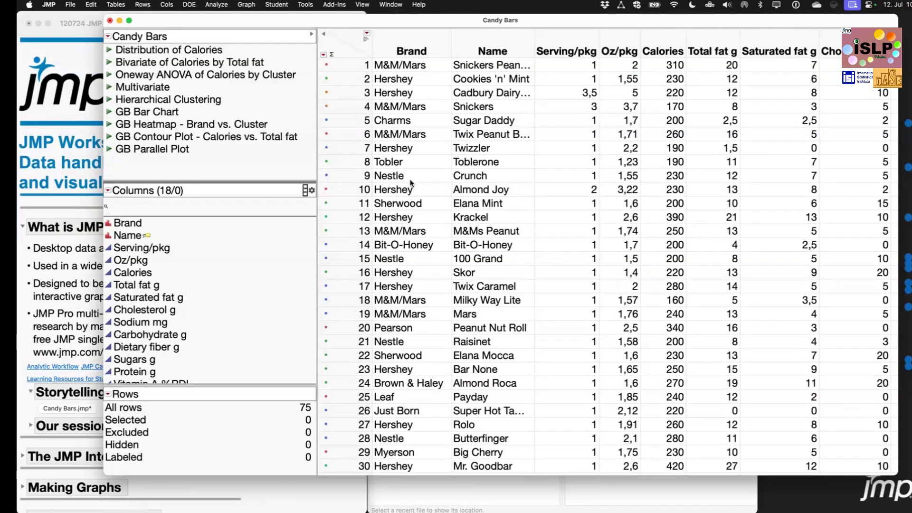
- Highlight the Brand, Name, Serving/pkg, Oz/pkg and Calories columns one by one, and look through the remaining columns up to Cluster
left_click(405, 51)
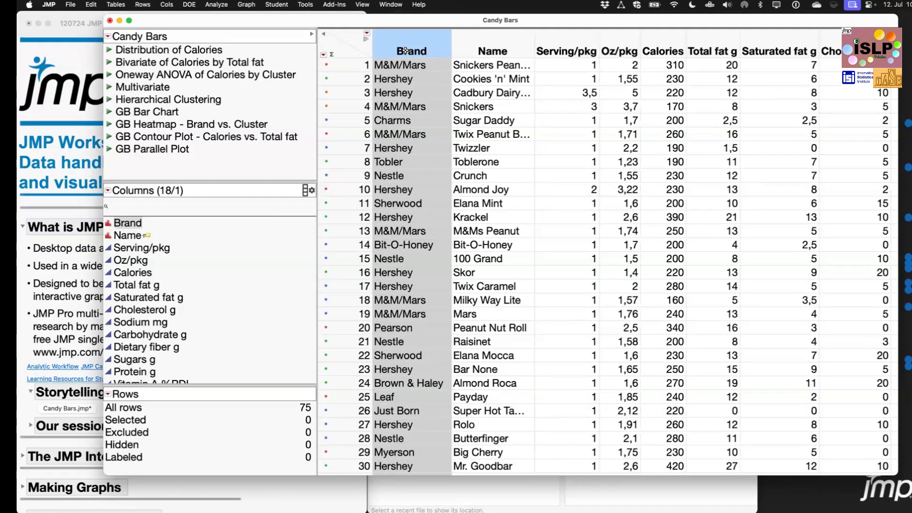
left_click(485, 48)
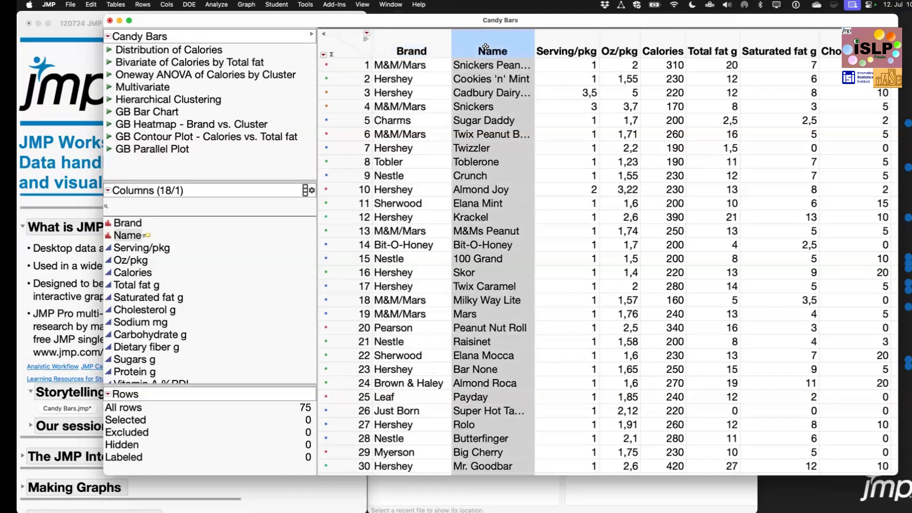
left_click(572, 40)
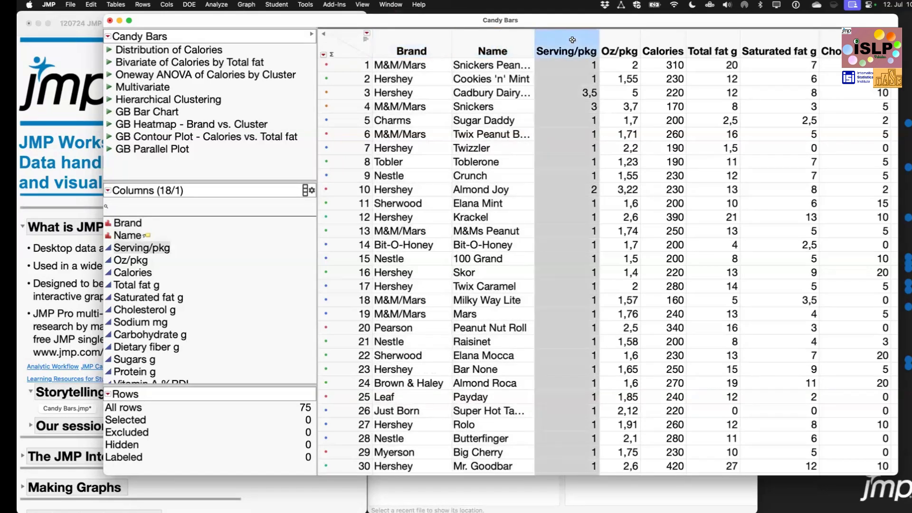
left_click(620, 40)
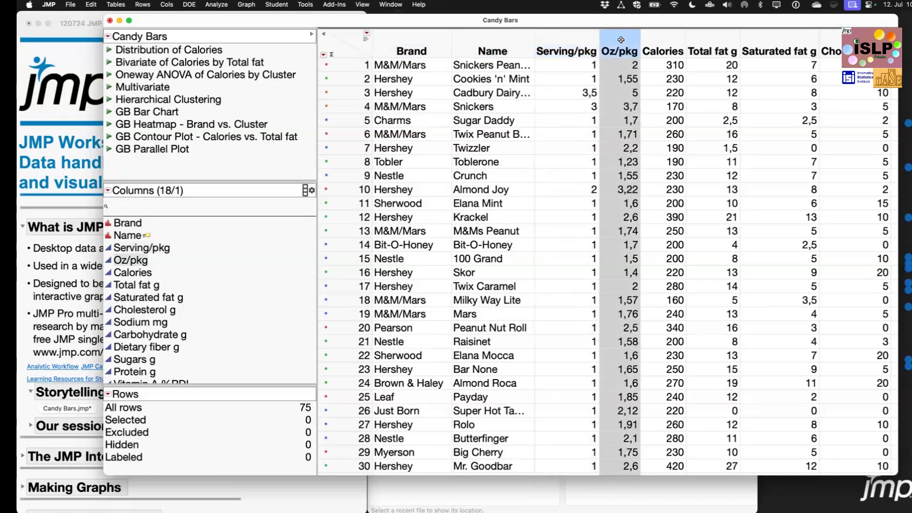
left_click(664, 46)
scroll(712, 168, "right", 10)
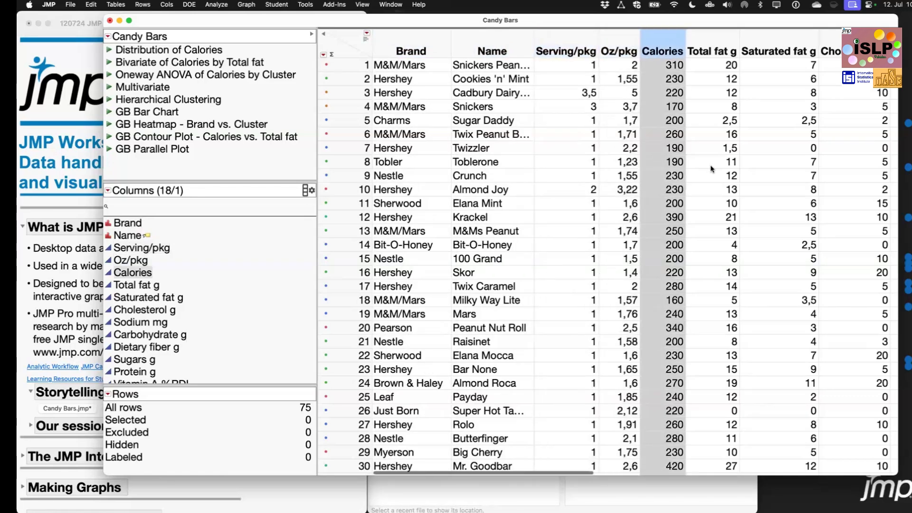
scroll(711, 168, "right", 10)
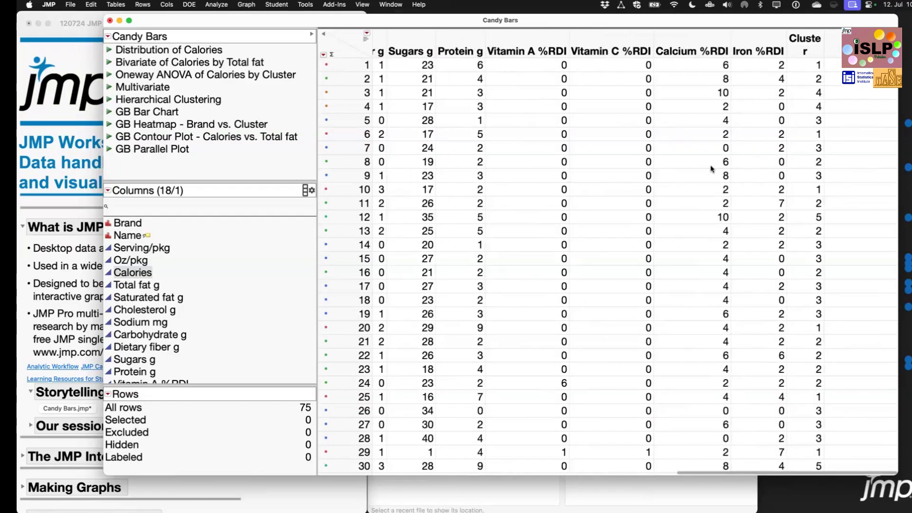
scroll(711, 169, "left", 15)
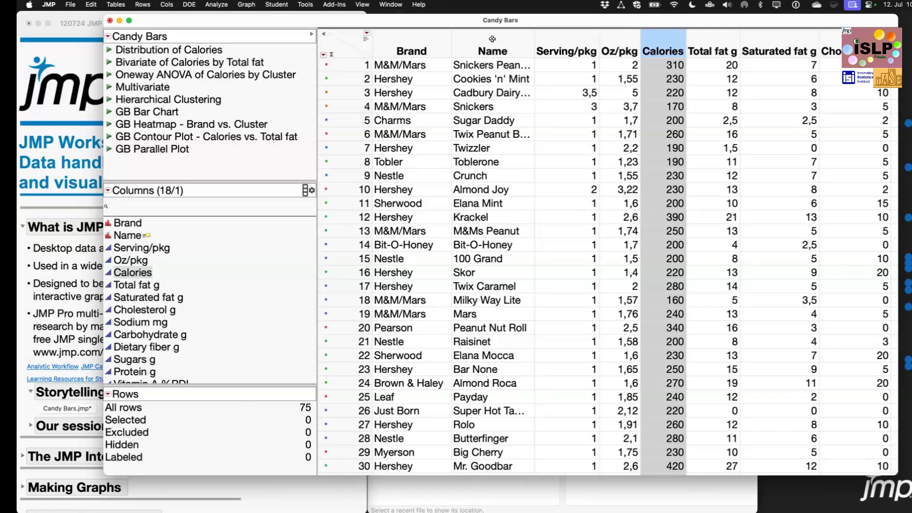
- Show the summary graphs under the column headers of the Candy Bars table and clear the column selection
left_click(366, 39)
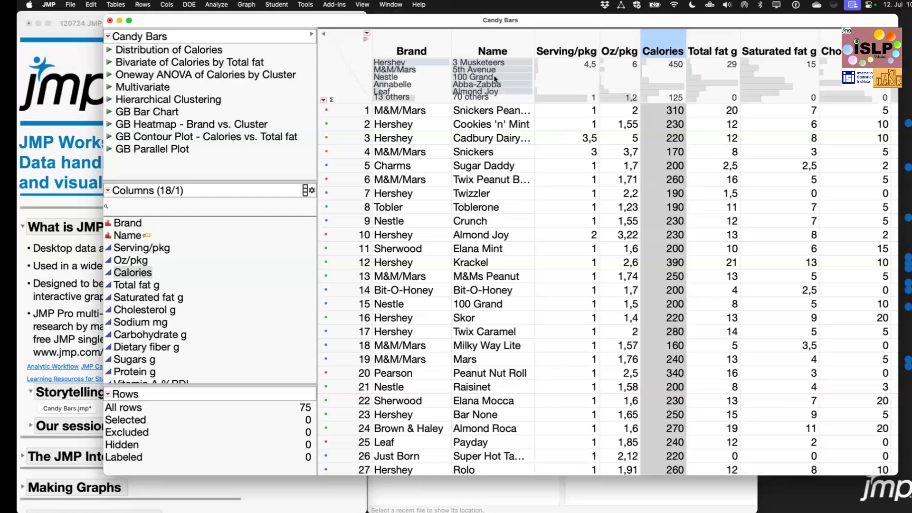
left_click(366, 53)
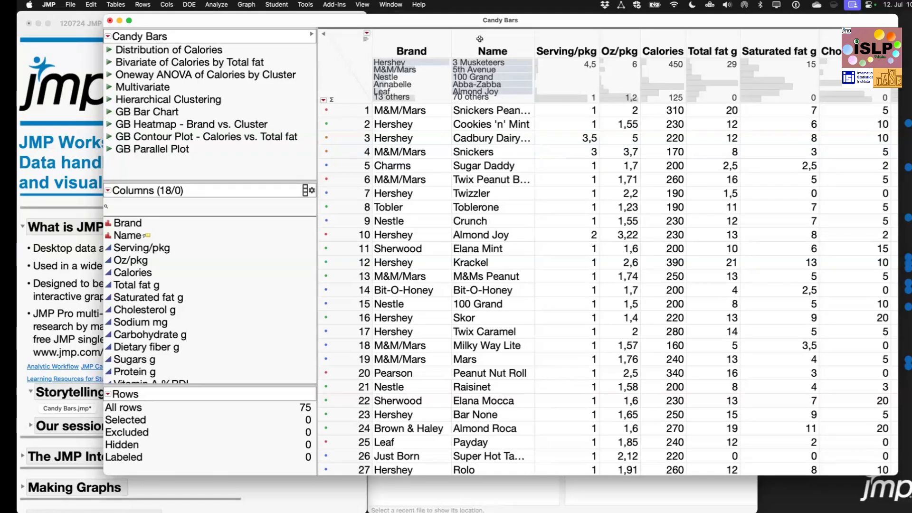
- Examine the Name column's data type and modeling type options in its column properties, and close them without changes
double_click(496, 42)
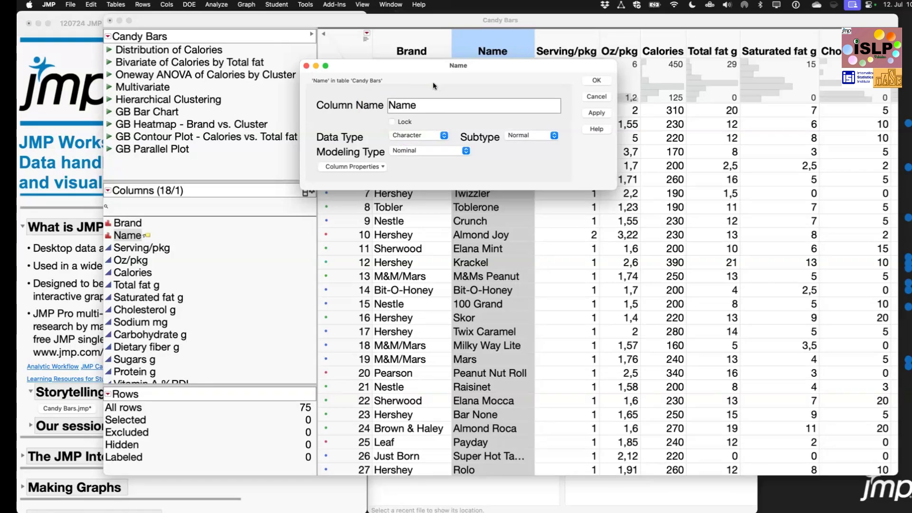
left_click(421, 138)
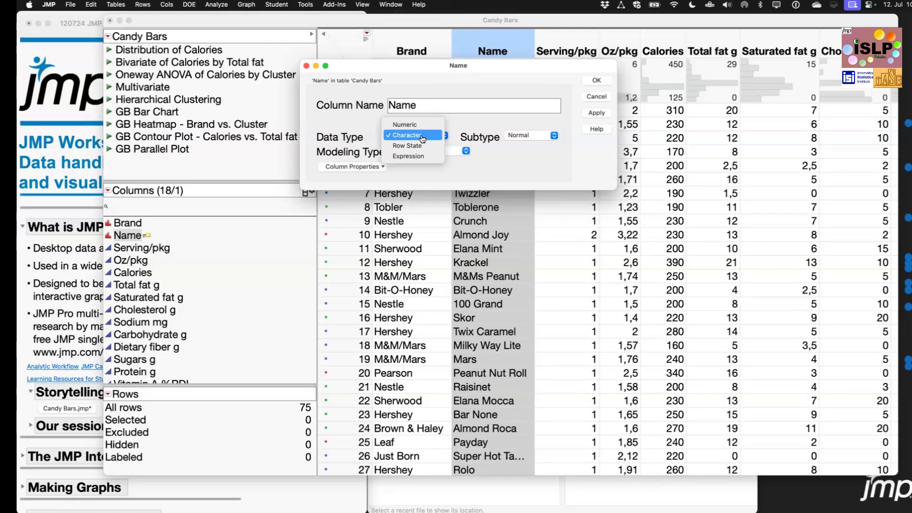
left_click(449, 173)
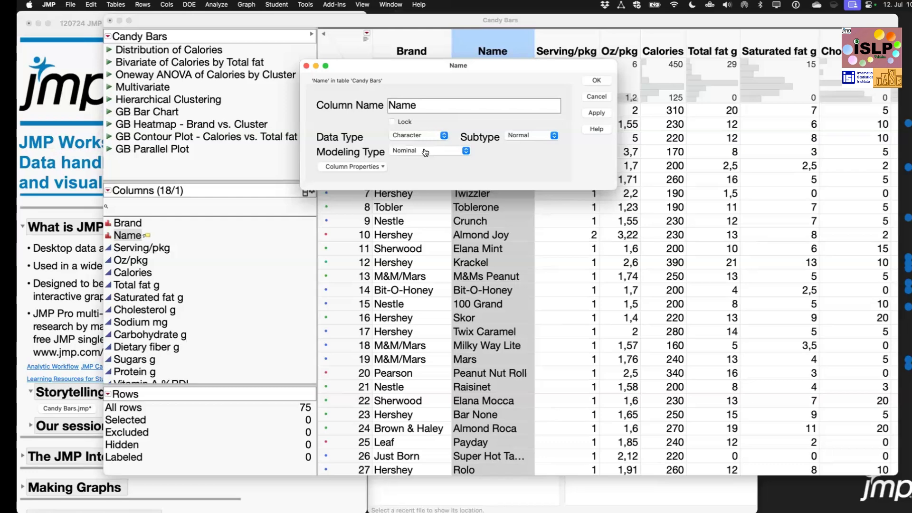
left_click(425, 151)
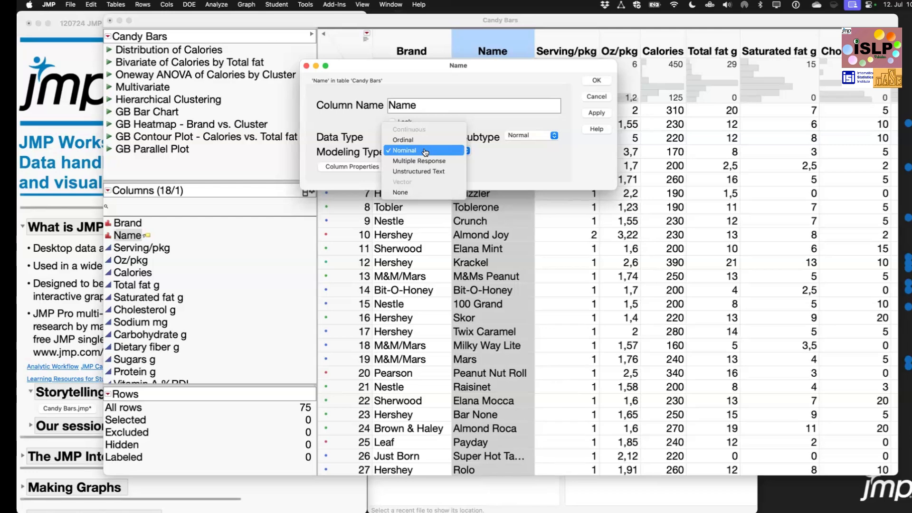
left_click(499, 153)
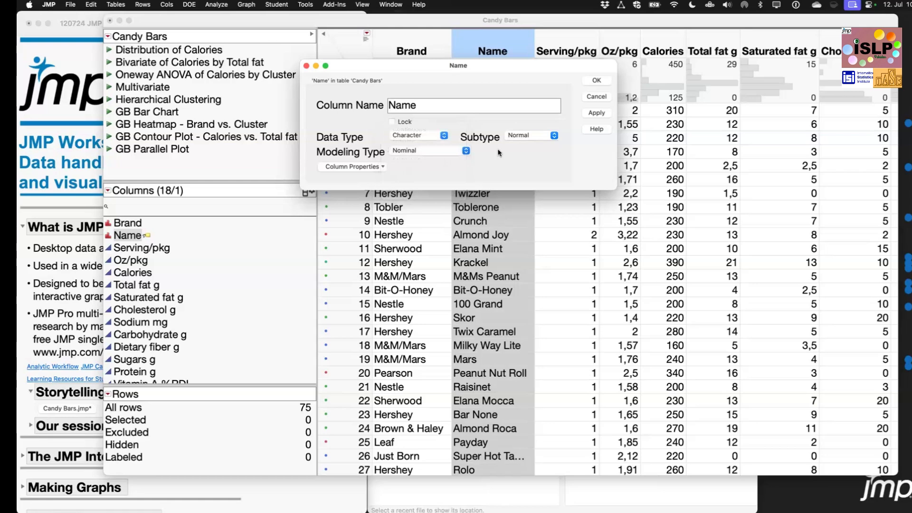
left_click(597, 81)
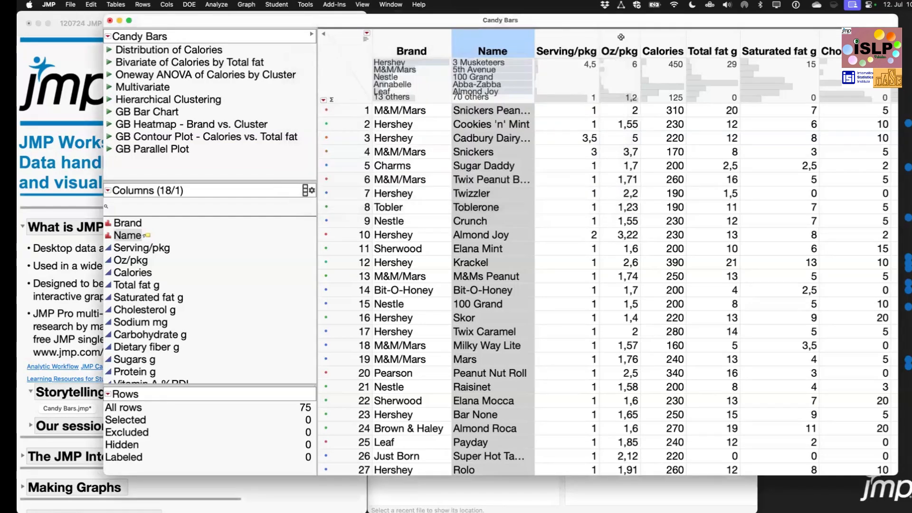
- Examine the Calories column's data type, modeling type and available column properties, cancel without changes, and clear the column selection
left_click(662, 45)
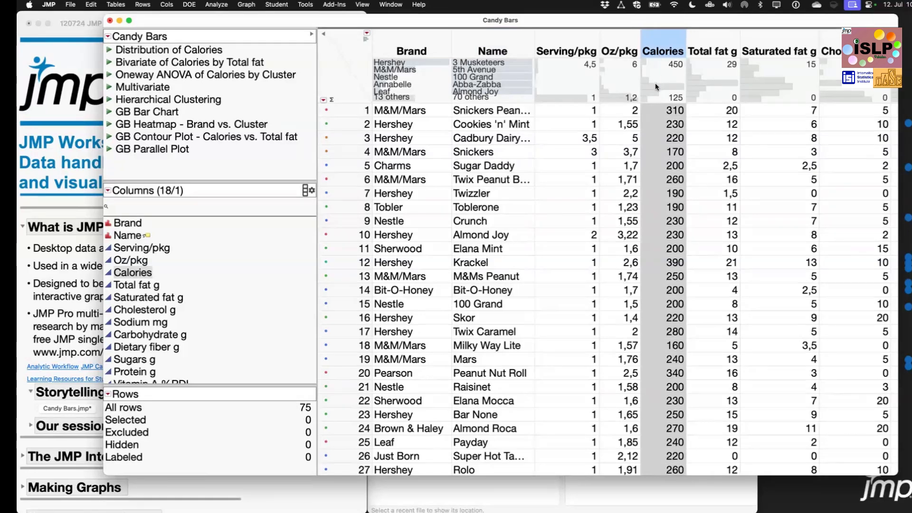
double_click(656, 46)
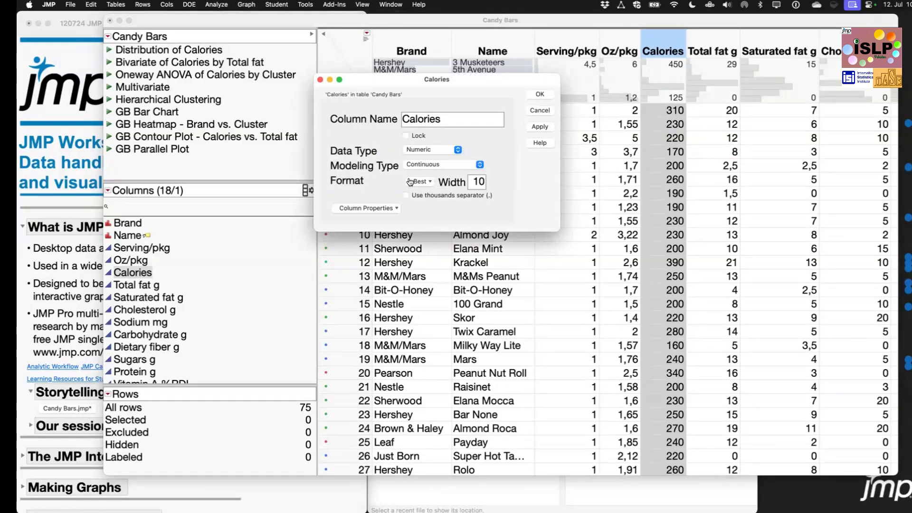
left_click(441, 150)
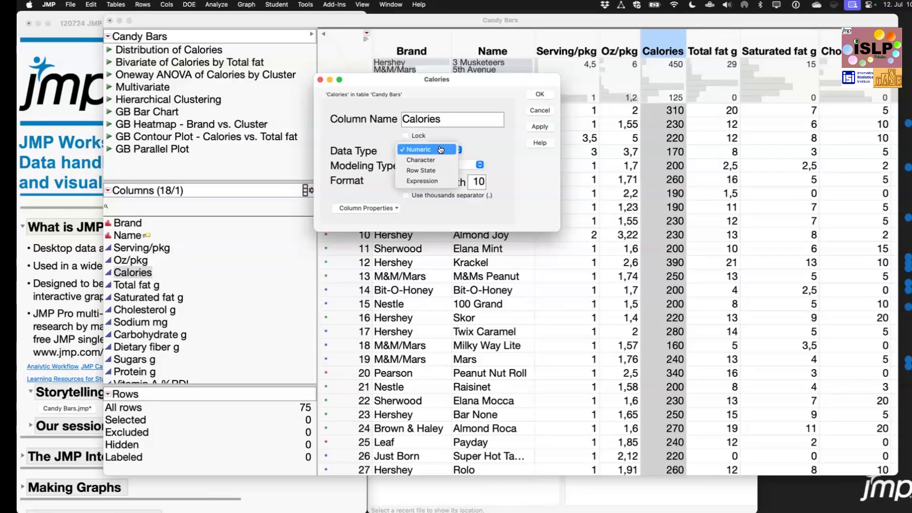
left_click(441, 150)
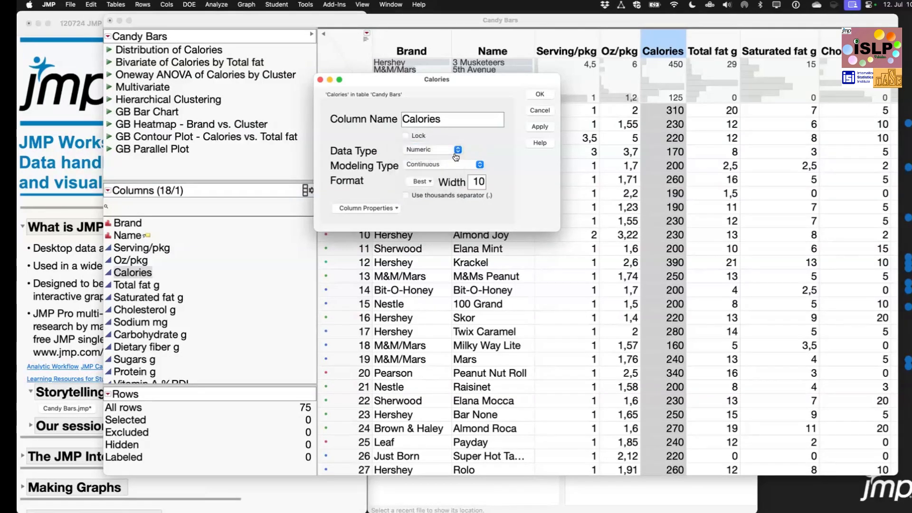
left_click(443, 166)
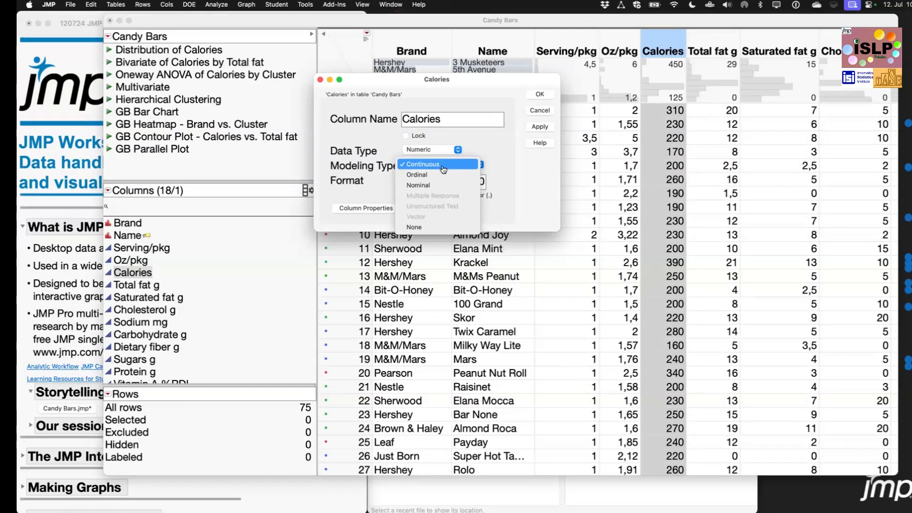
left_click(524, 171)
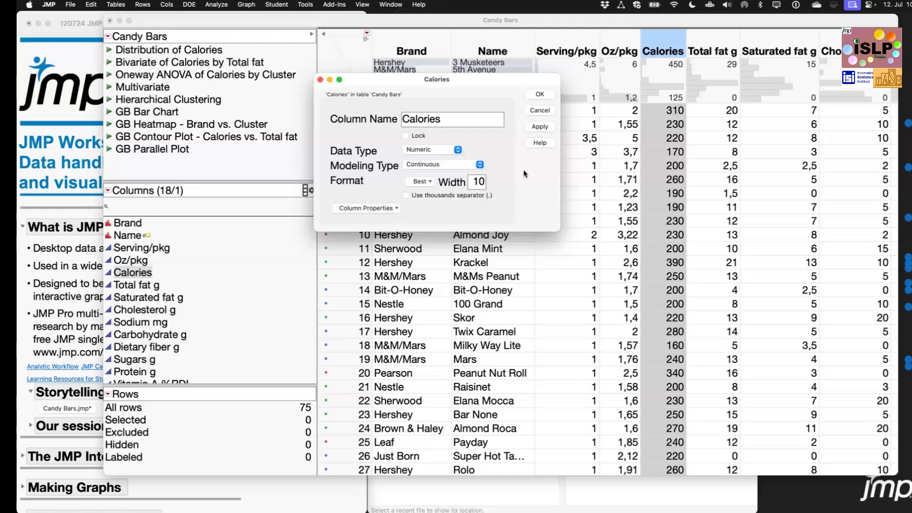
left_click(367, 209)
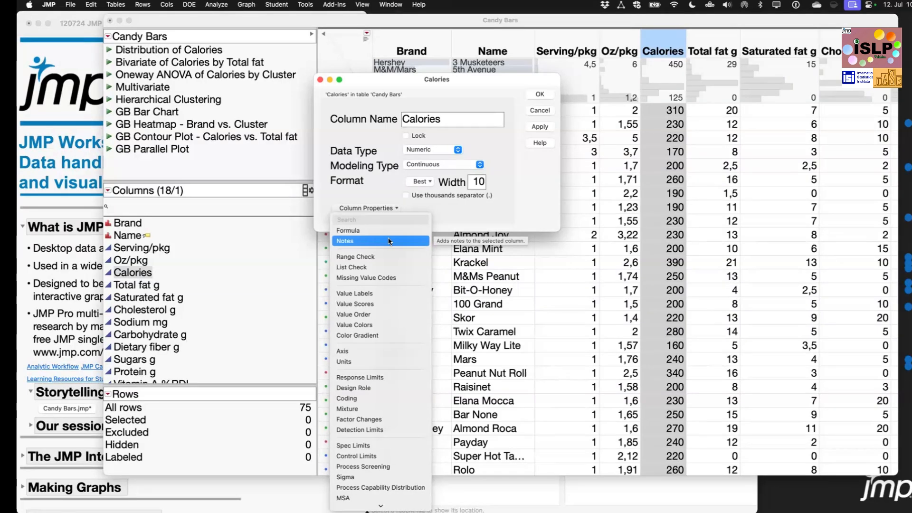
left_click(524, 210)
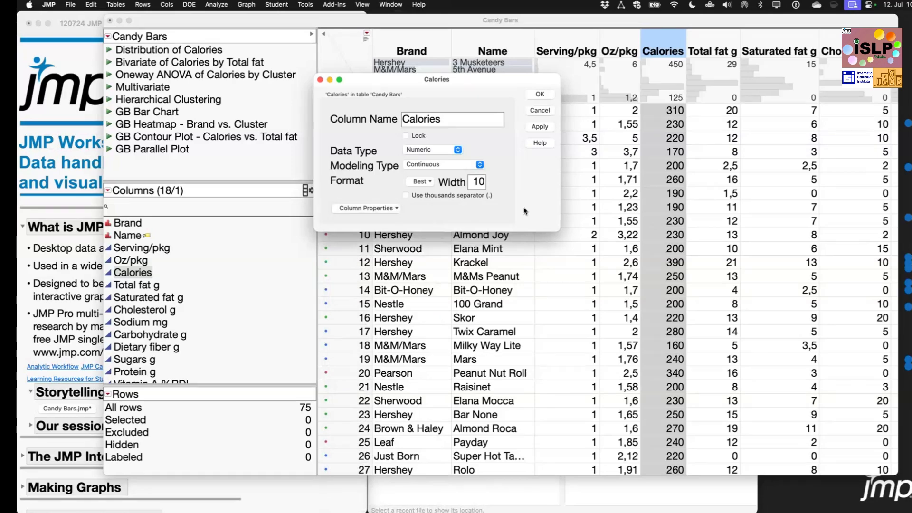
left_click(540, 110)
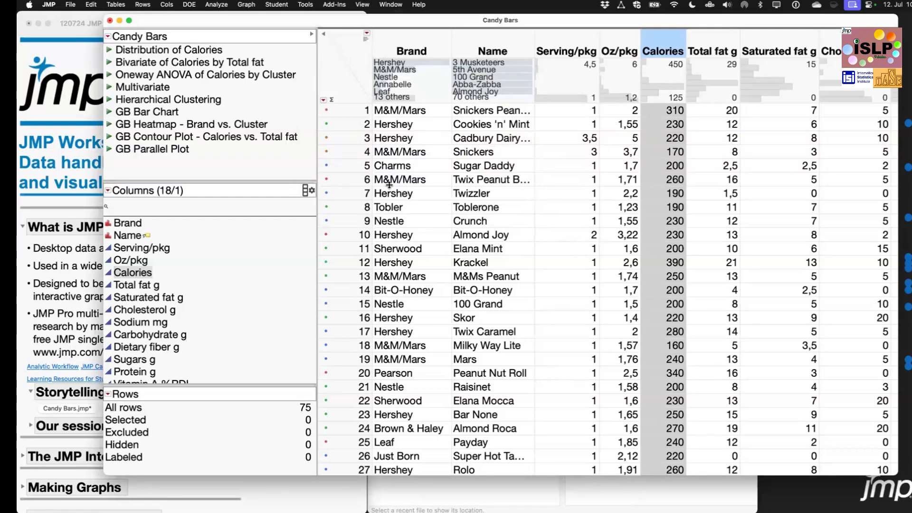
left_click(352, 70)
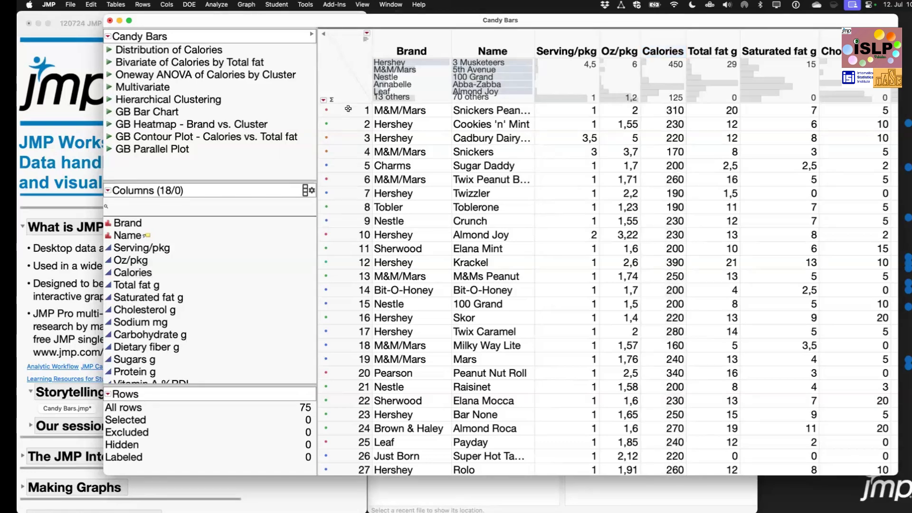
- Highlight the first three rows one by one, clear the row selection, and look through the table's rows and columns
left_click(349, 108)
left_click(349, 123)
left_click(352, 138)
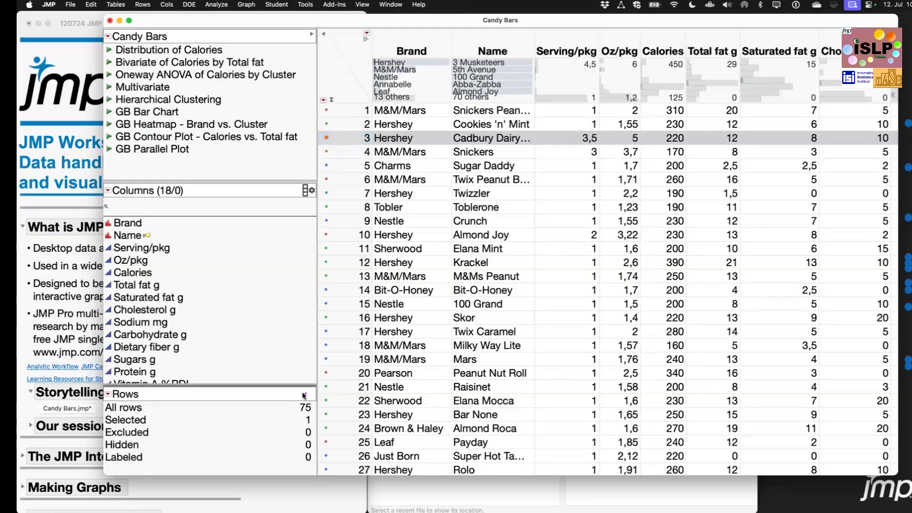
mouse_move(304, 392)
left_mouse_down()
mouse_move(322, 420)
mouse_move(297, 395)
left_mouse_up()
scroll(420, 389, "down", 10)
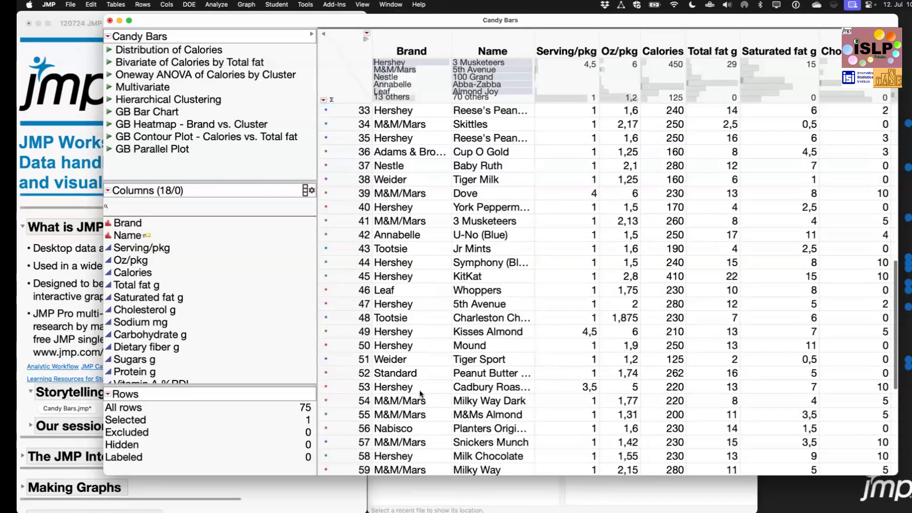
scroll(420, 394, "down", 6)
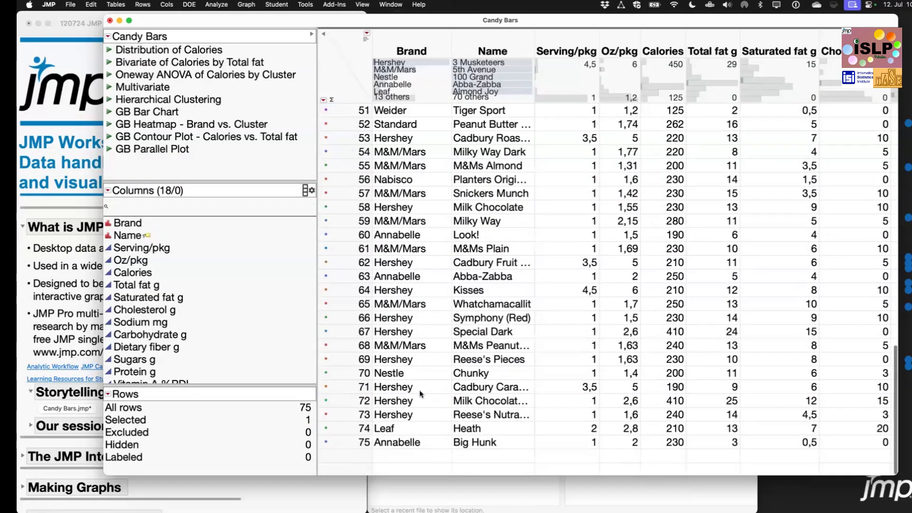
scroll(420, 394, "up", 16)
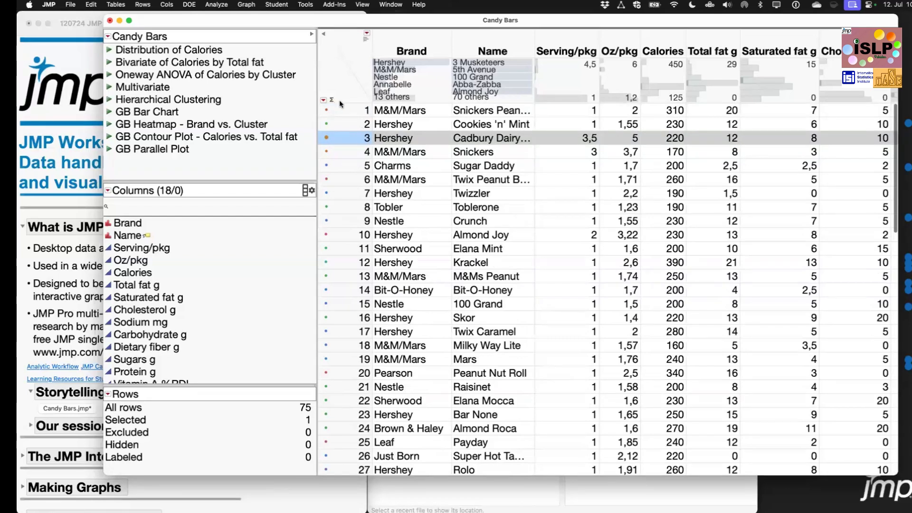
left_click(334, 77)
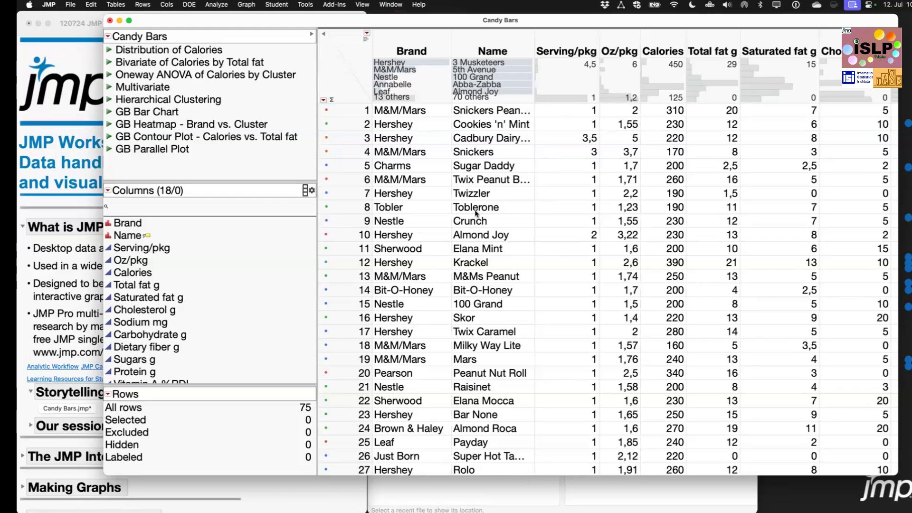
scroll(624, 294, "right", 10)
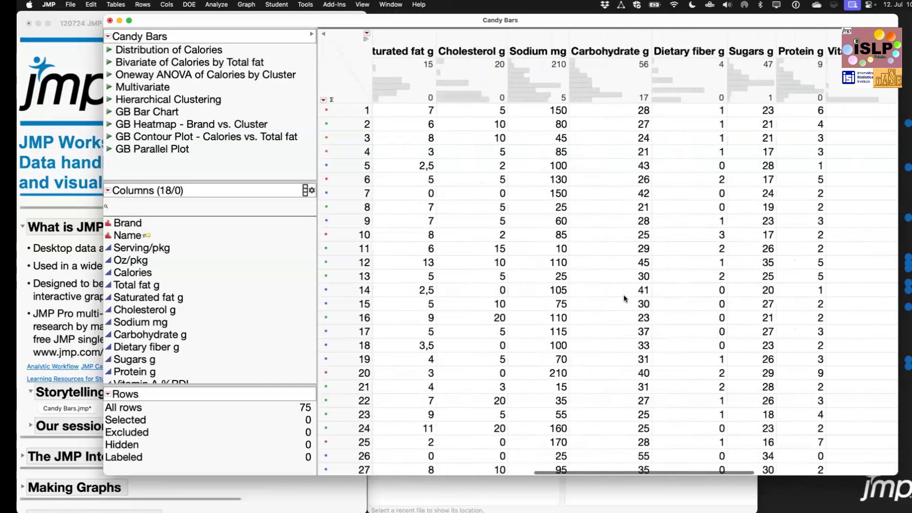
scroll(625, 298, "left", 10)
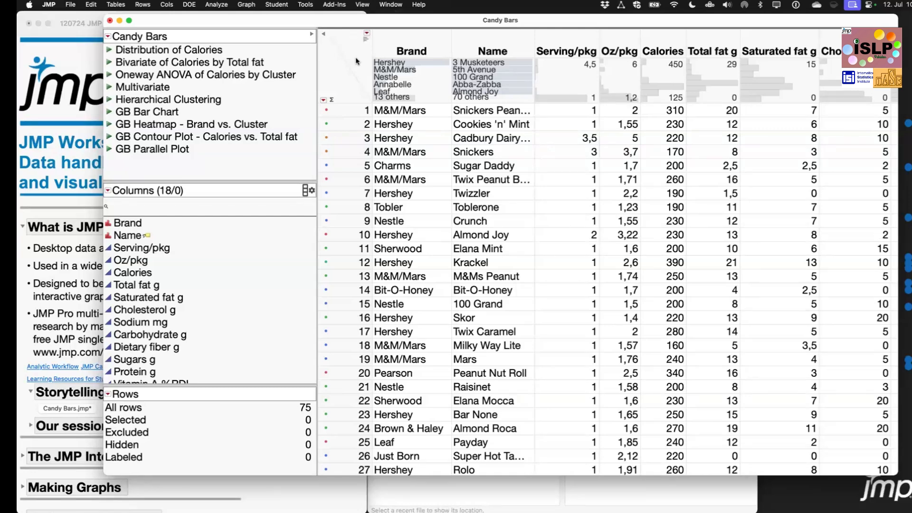
- Review the available table operations such as Subset, and look over the other command groups, including the Student tools
left_click(117, 6)
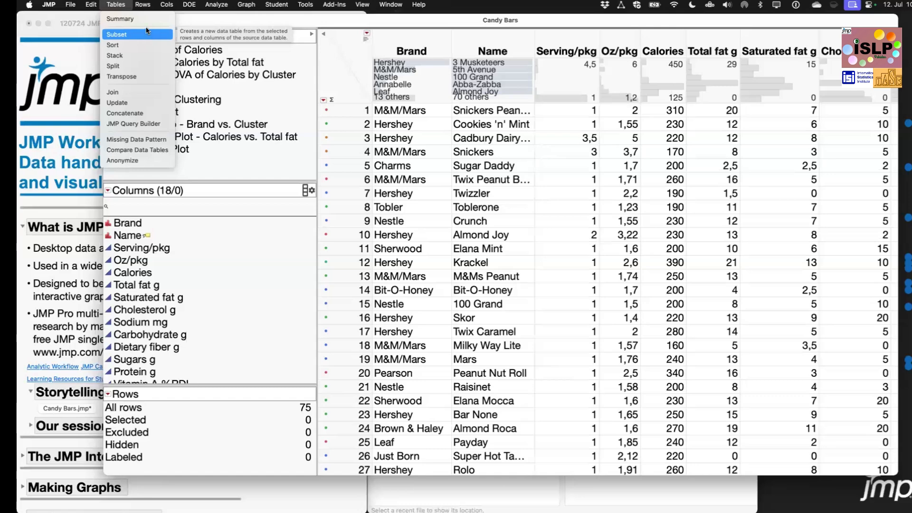
left_click(331, 70)
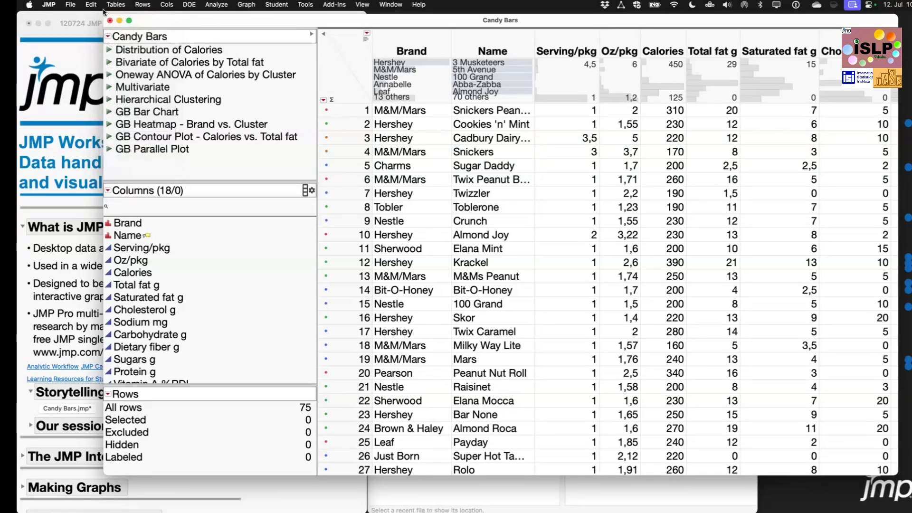
left_click(118, 6)
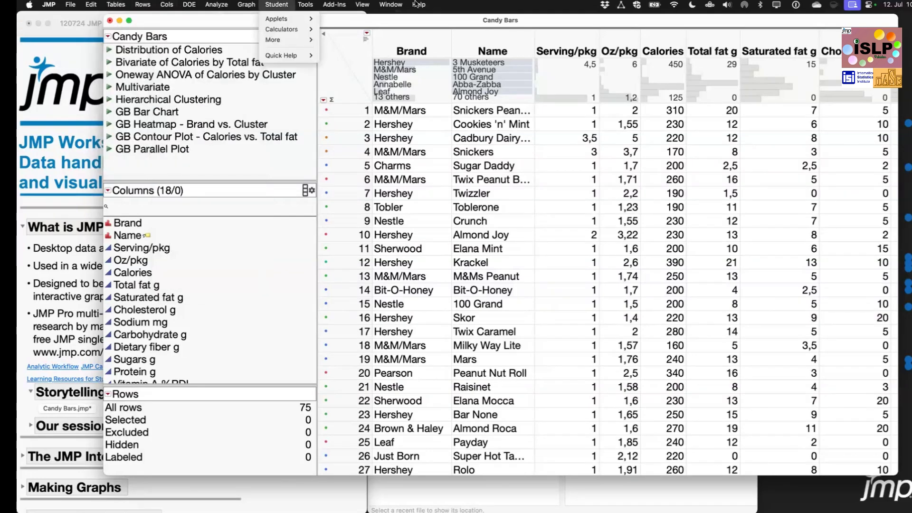
mouse_move(424, 4)
- Open the JMP Starter and view its File and Import categories
mouse_move(392, 8)
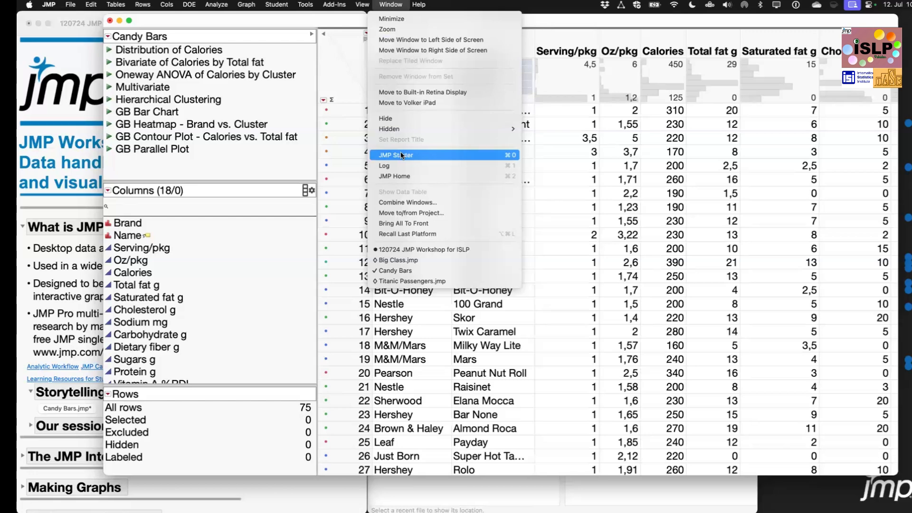
mouse_move(360, 7)
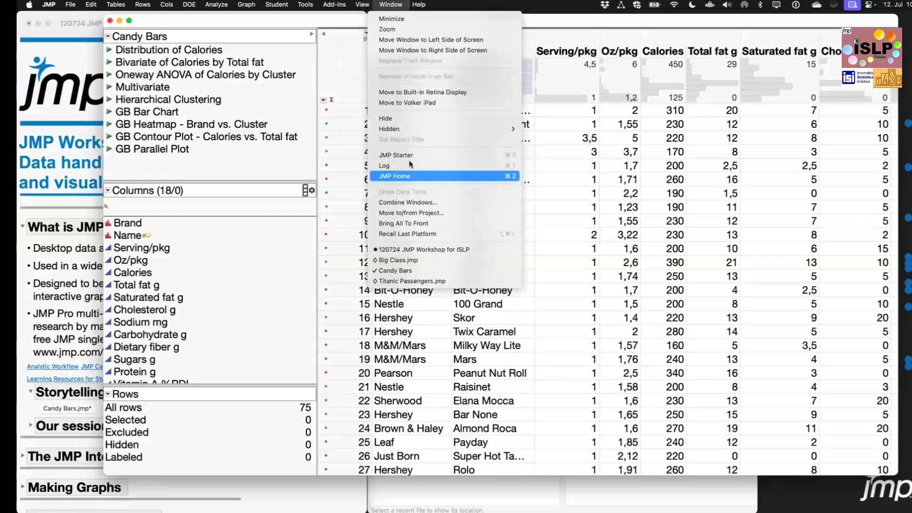
left_click(410, 156)
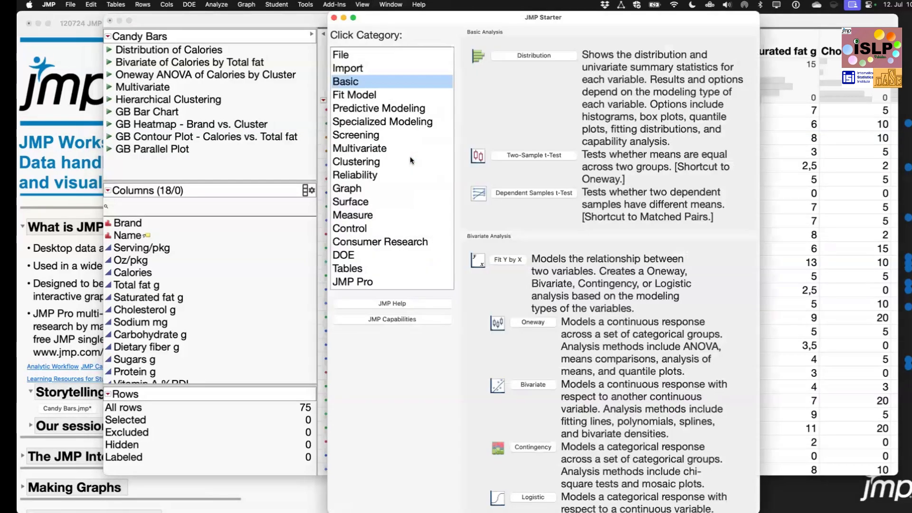
left_click(361, 55)
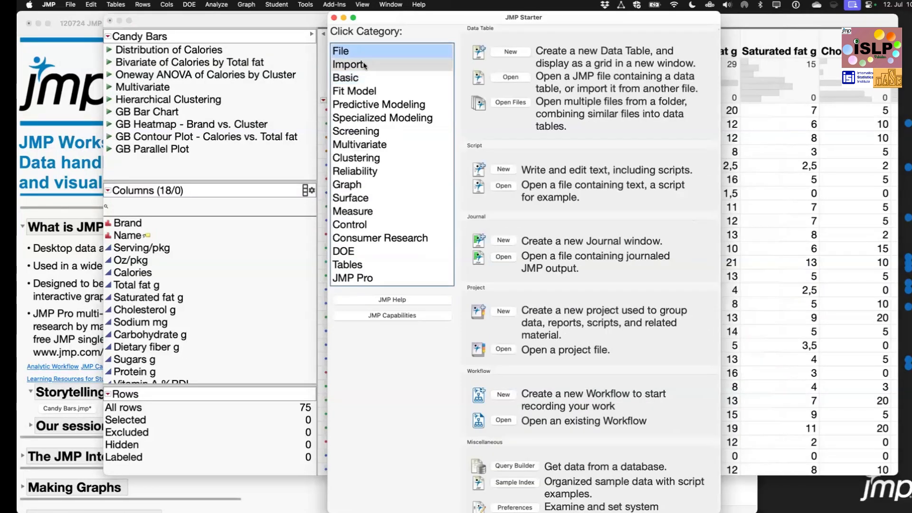
left_click(364, 66)
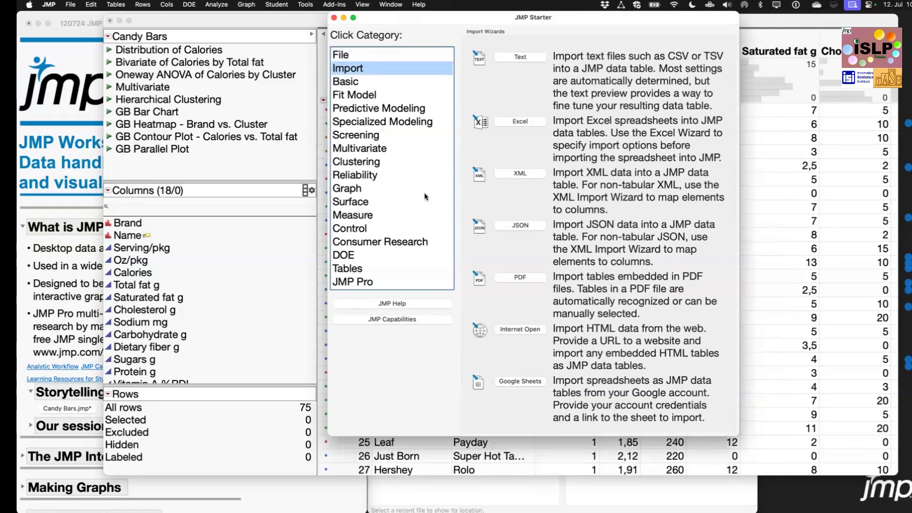
- Show the Tables category of the JMP Starter and read through its single-table, multiple-table and table analysis operations
left_click(360, 268)
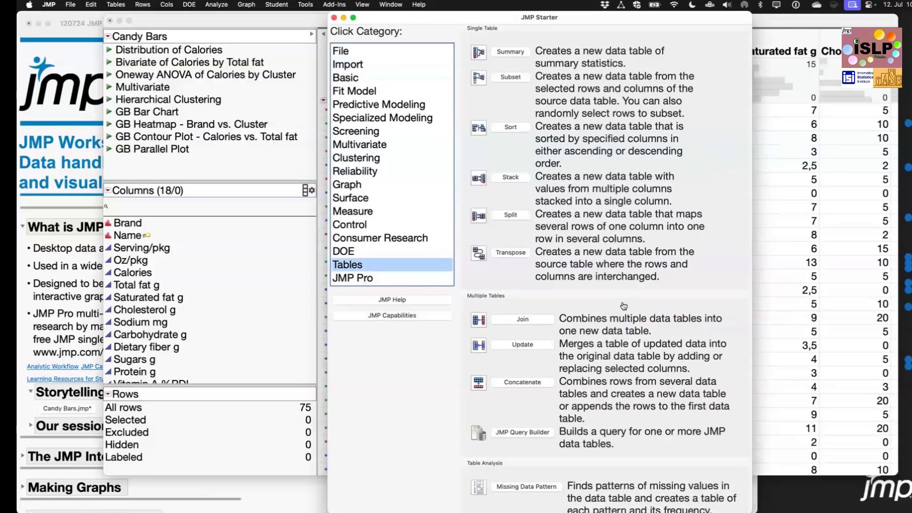
scroll(627, 311, "down", 3)
scroll(631, 316, "up", 3)
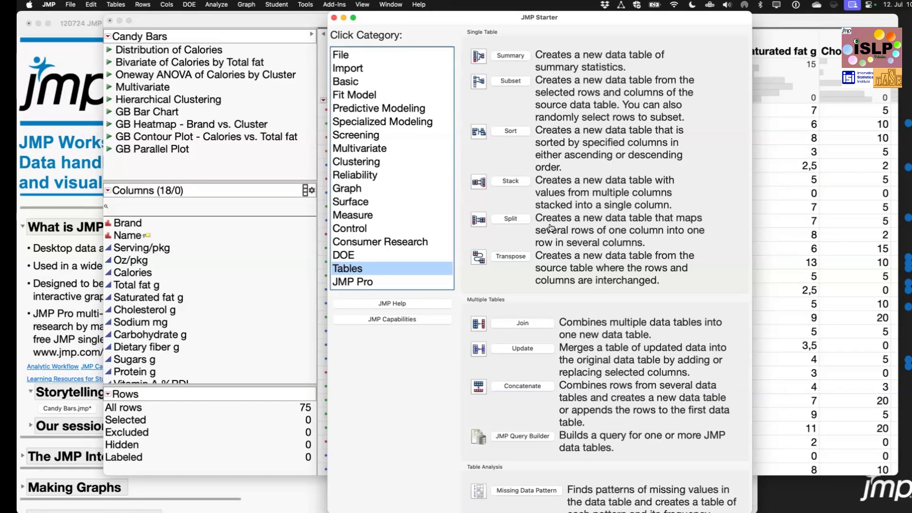
scroll(597, 285, "down", 3)
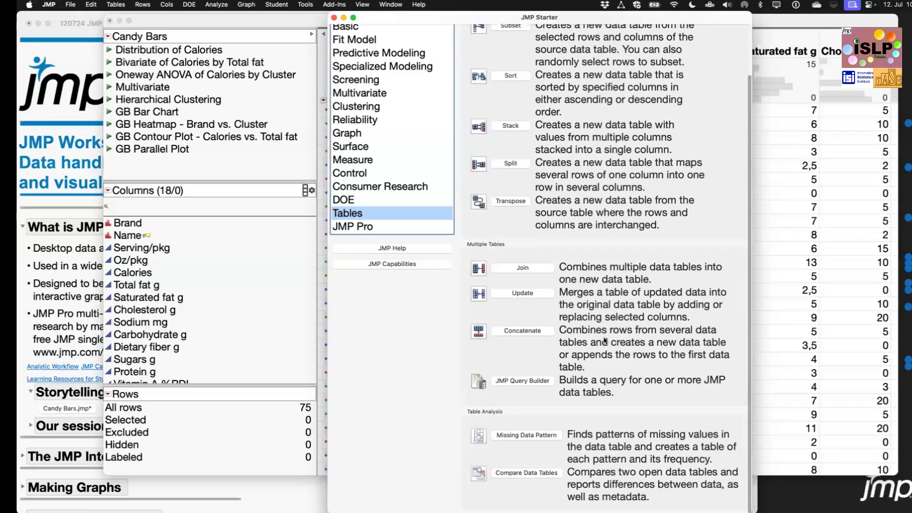
scroll(605, 340, "up", 3)
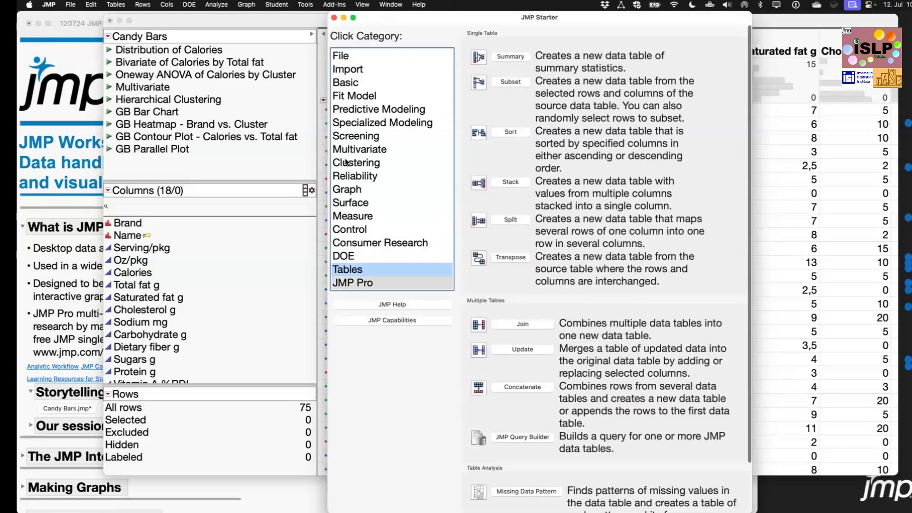
- Close the JMP Starter, open the Subset dialog for the Candy Bars table, and enlarge it to show more of the preview
left_click(335, 18)
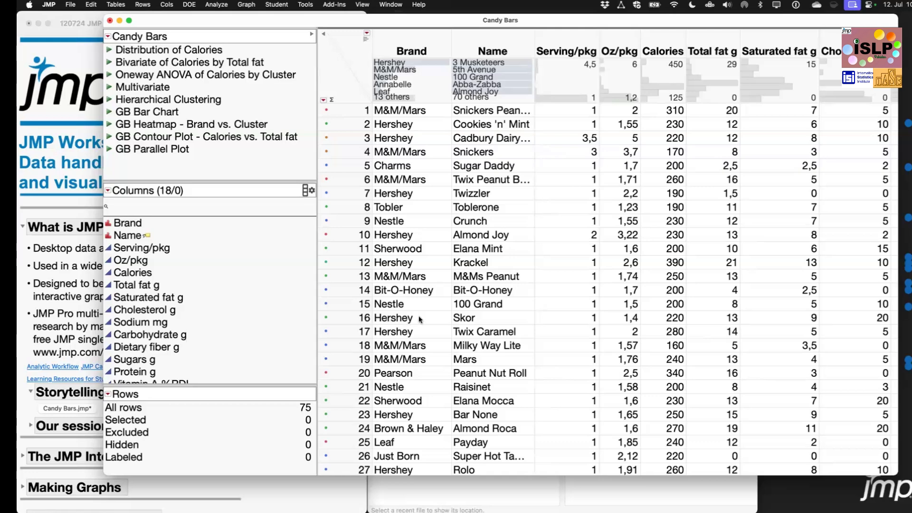
left_click(121, 6)
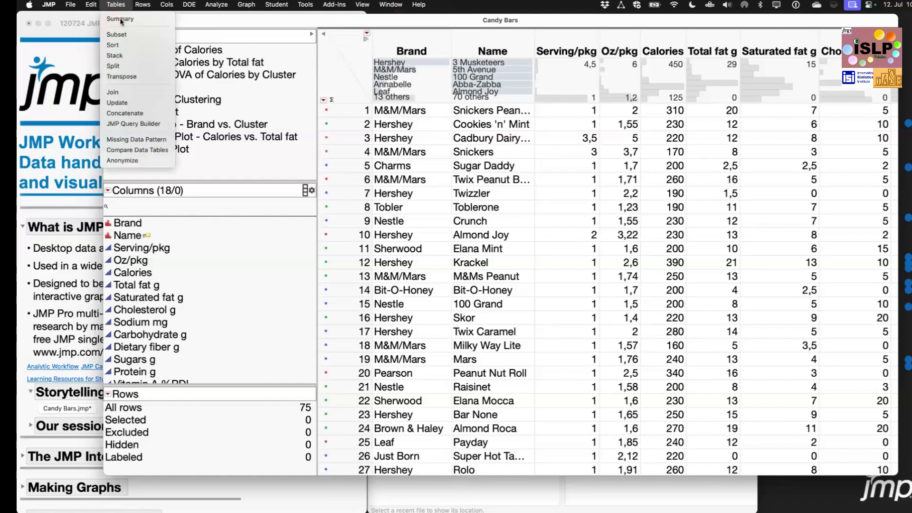
left_click(122, 35)
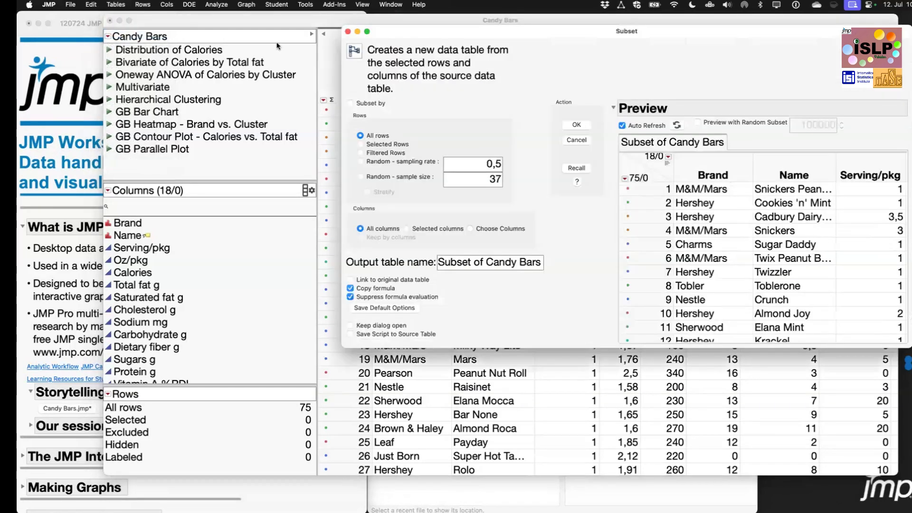
left_click_drag(494, 37, 306, 82)
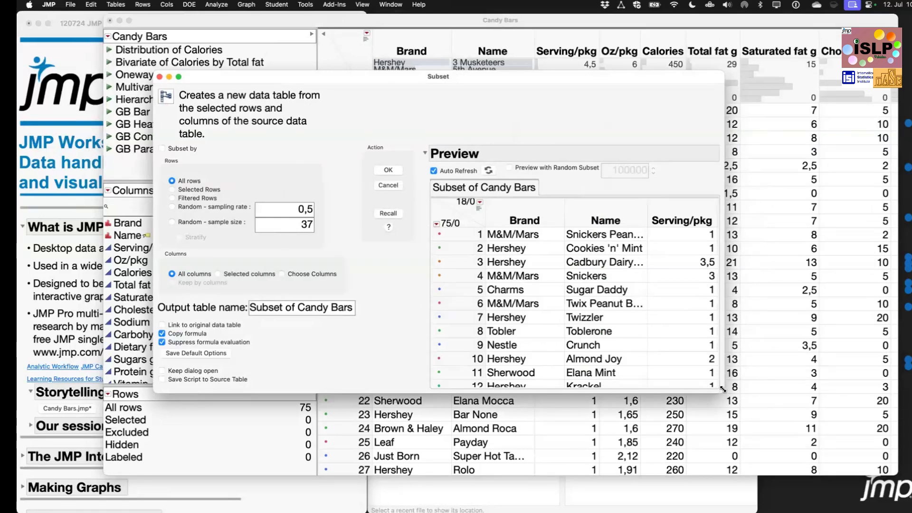
left_click_drag(723, 392, 910, 469)
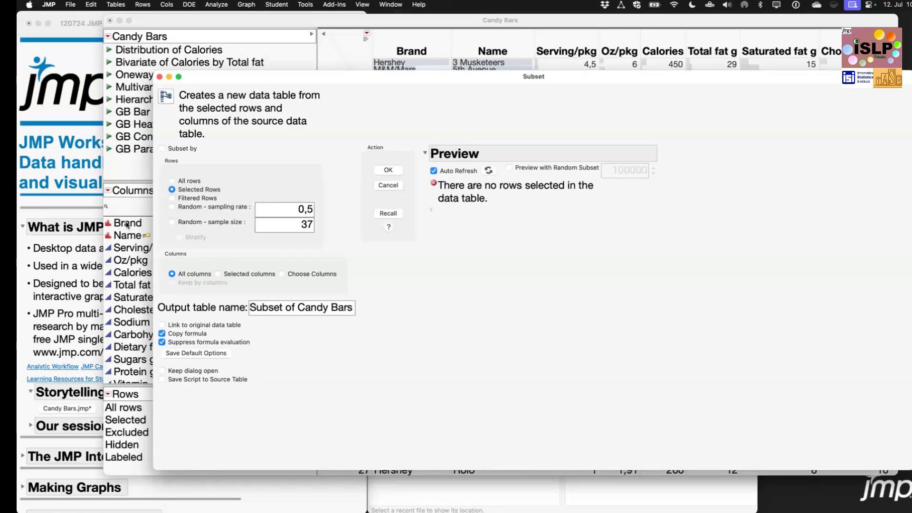
- Preview subsets split by Brand, using a random sampling rate of 0,5 and using all rows
left_click(172, 207)
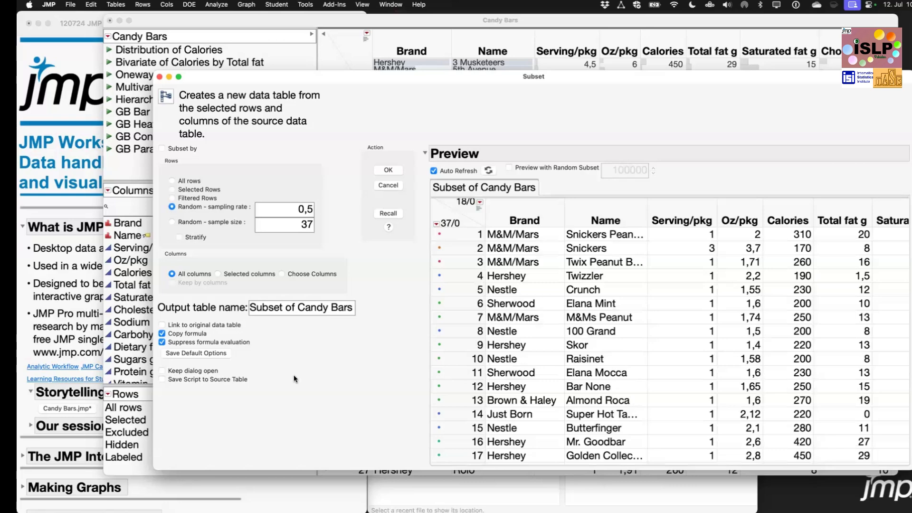
left_click(162, 149)
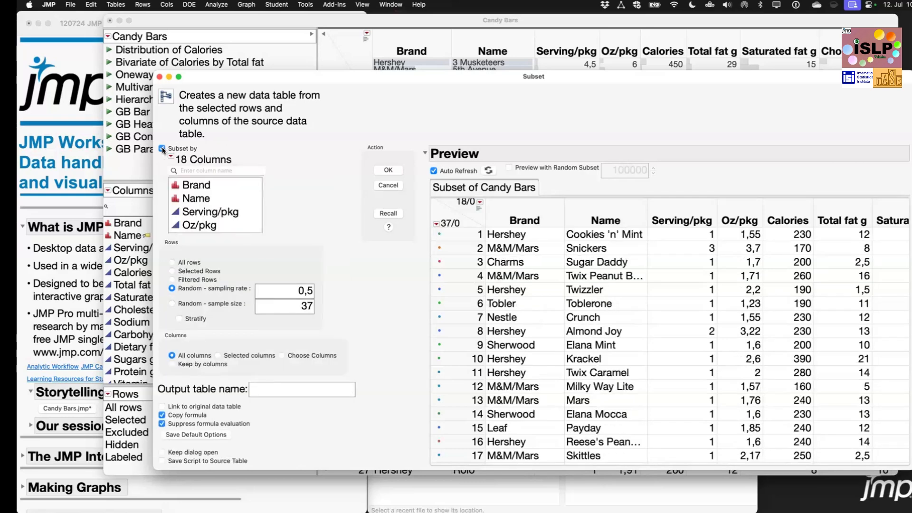
scroll(221, 221, "down", 1)
scroll(220, 224, "up", 1)
left_click(204, 185)
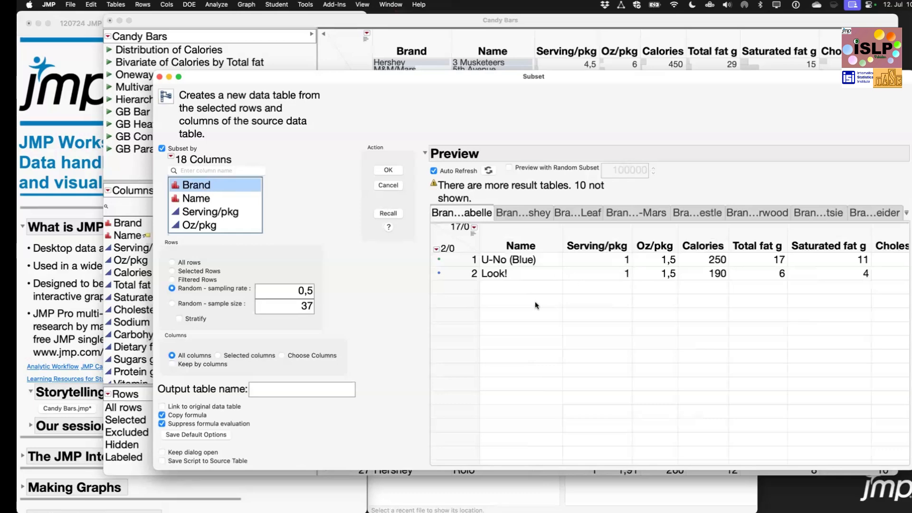
scroll(535, 304, "right", 10)
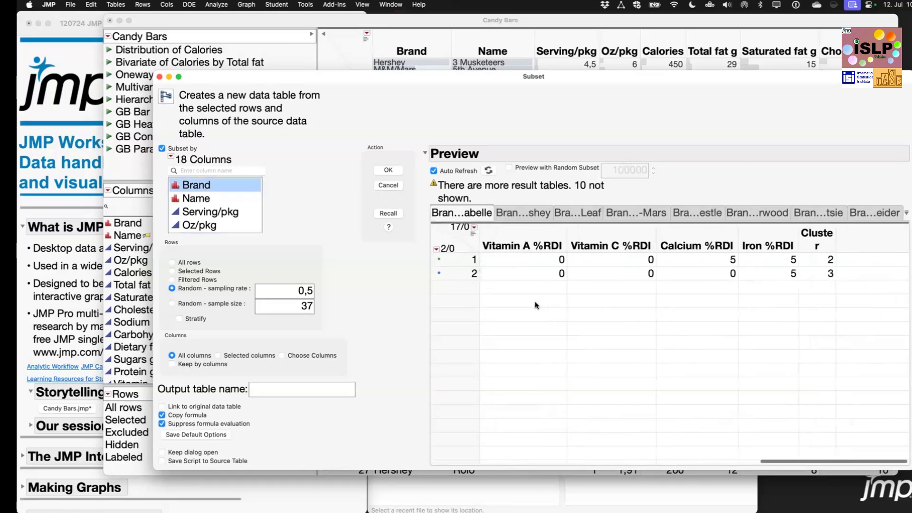
scroll(535, 304, "left", 10)
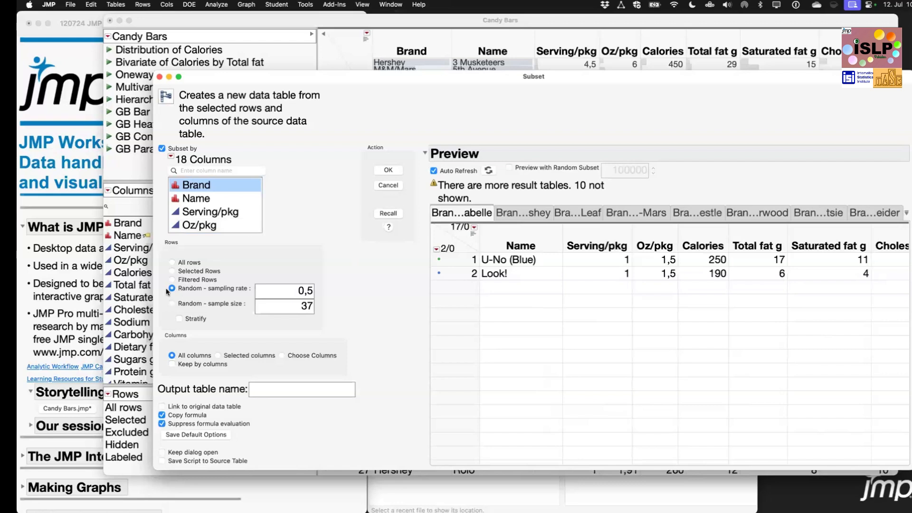
left_click(172, 263)
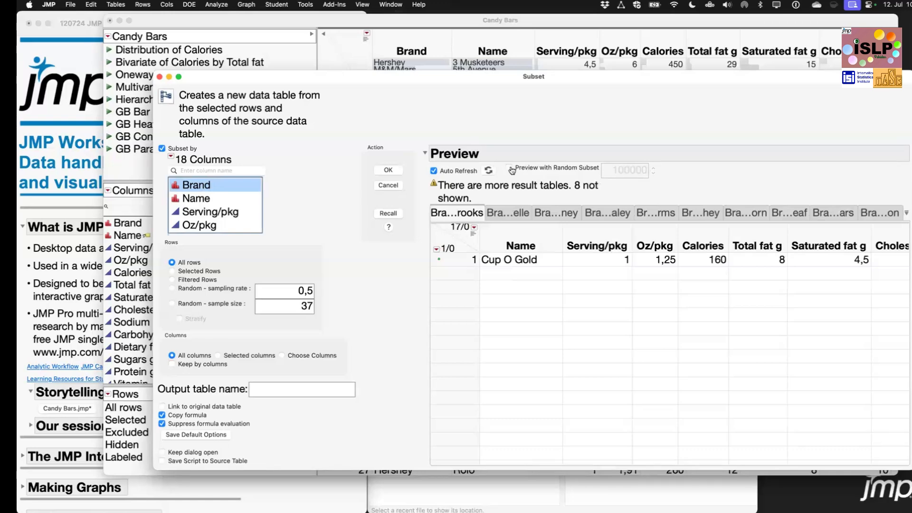
- Turn off splitting by column and filter the subset rows to the Brand Hershey with the local data filter
left_click(172, 279)
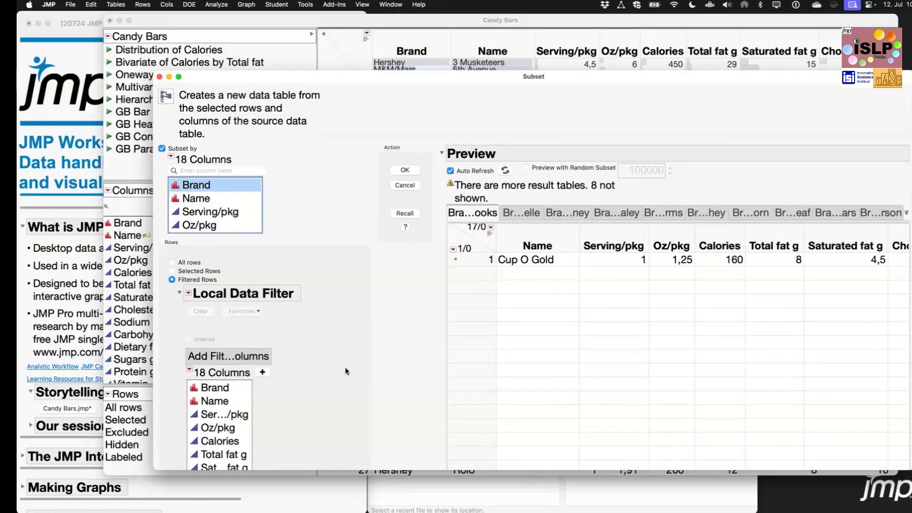
left_click(162, 148)
scroll(327, 308, "down", 3)
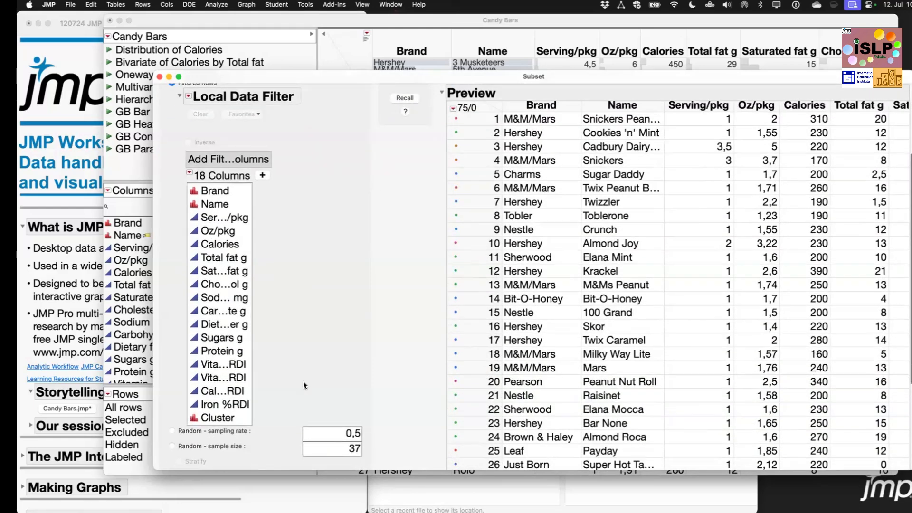
left_click(202, 192)
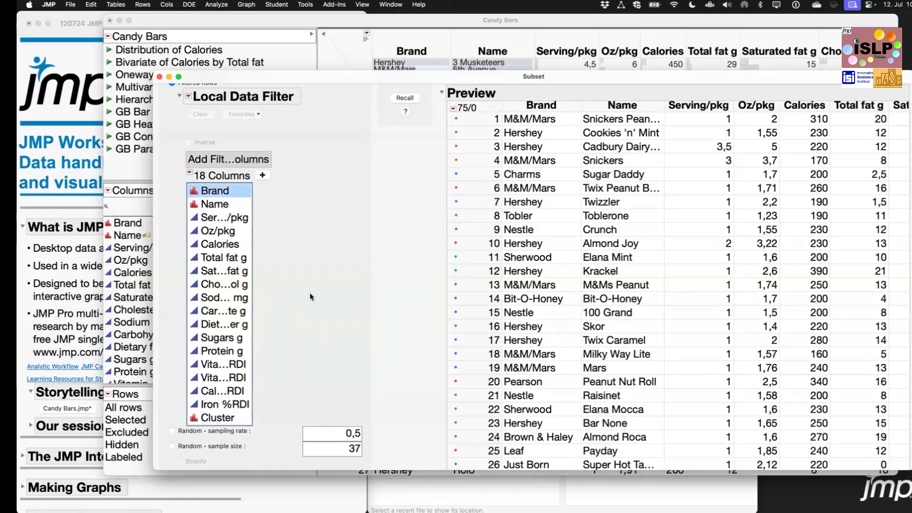
scroll(310, 293, "down", 5)
scroll(310, 293, "up", 10)
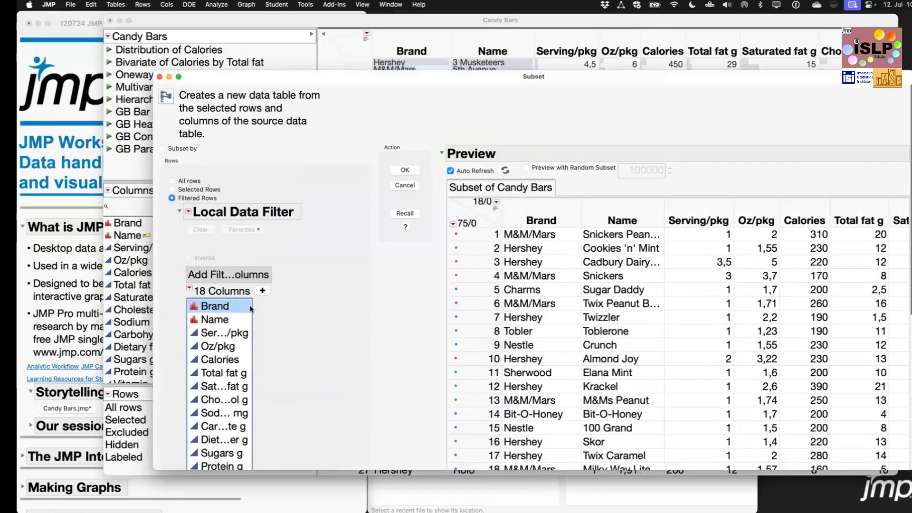
left_click(263, 291)
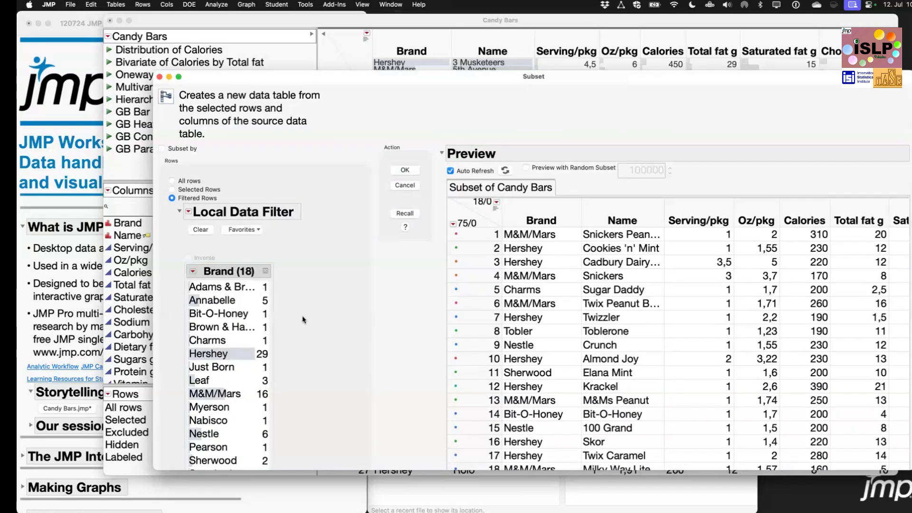
left_click(226, 355)
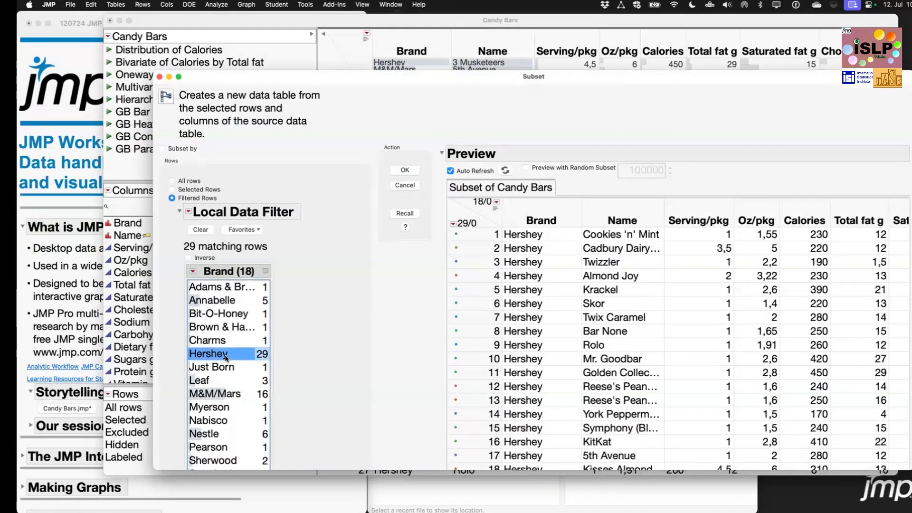
- Check the preview and the output settings, and create the Hershey subset as a new data table
scroll(688, 345, "down", 10)
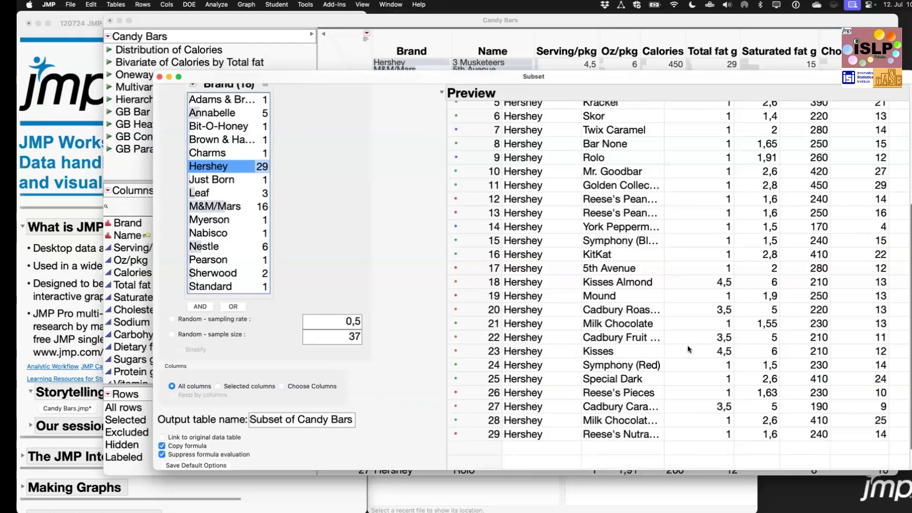
scroll(688, 345, "up", 10)
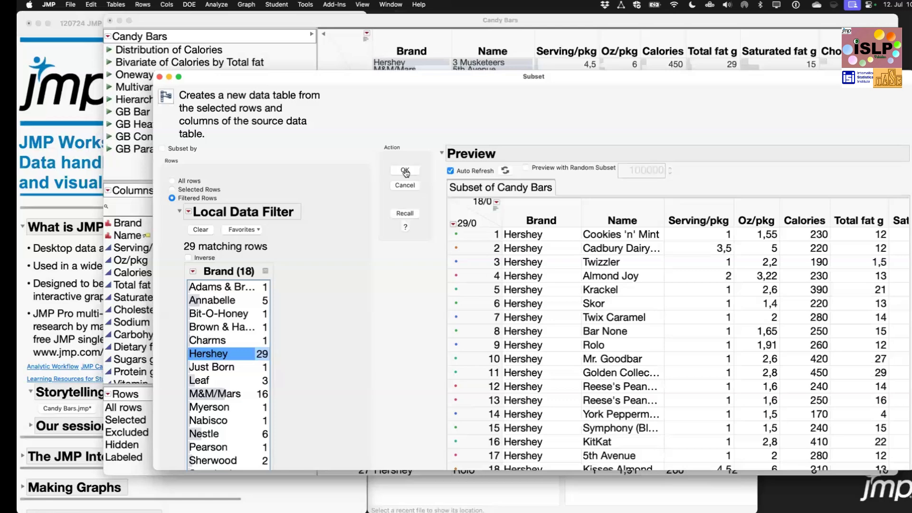
scroll(328, 357, "down", 5)
mouse_move(378, 367)
left_mouse_down()
mouse_move(332, 361)
mouse_move(426, 395)
mouse_move(415, 334)
left_mouse_up()
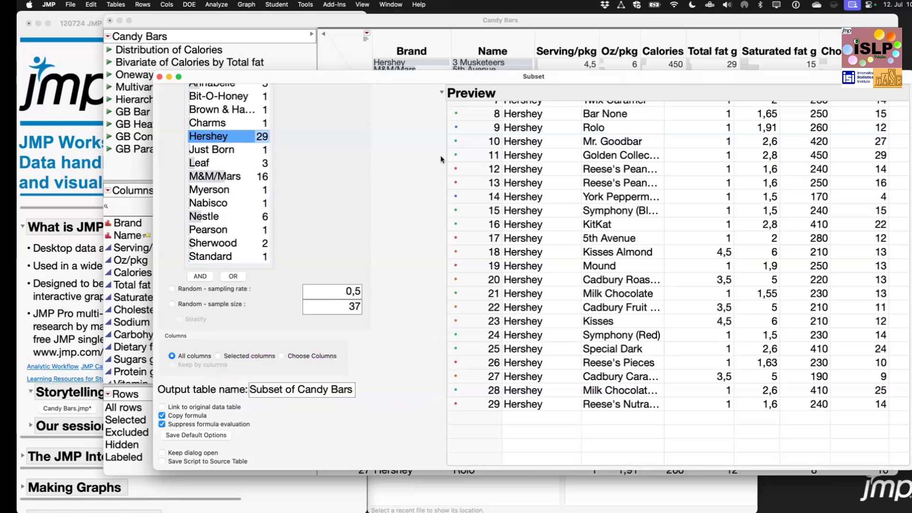
scroll(440, 155, "up", 5)
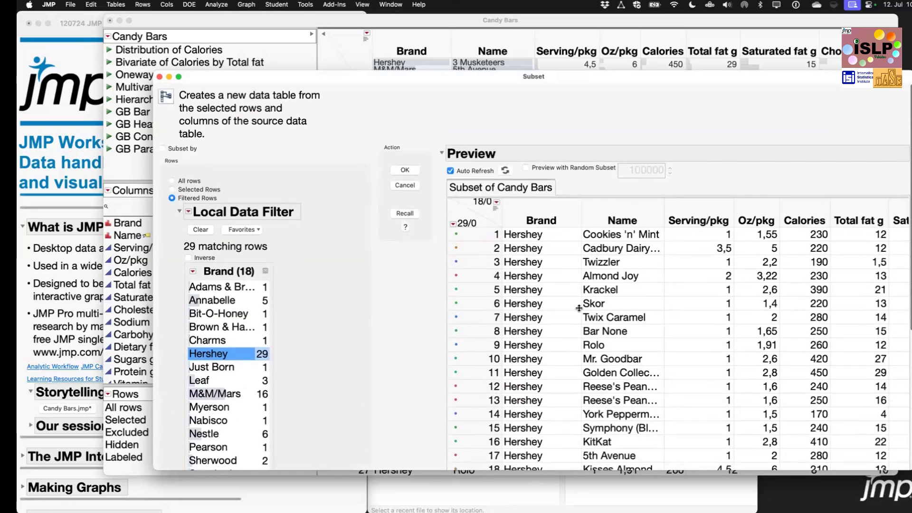
left_click(405, 172)
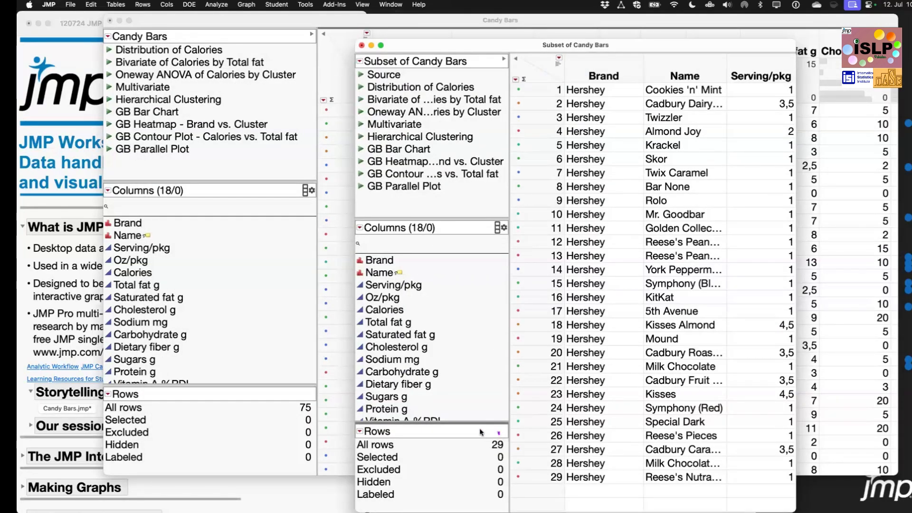
- Look through the columns of the Hershey subset table and close it without saving
mouse_move(498, 433)
left_mouse_down()
mouse_move(515, 434)
mouse_move(492, 423)
left_mouse_up()
scroll(695, 138, "right", 10)
scroll(695, 138, "right", 10)
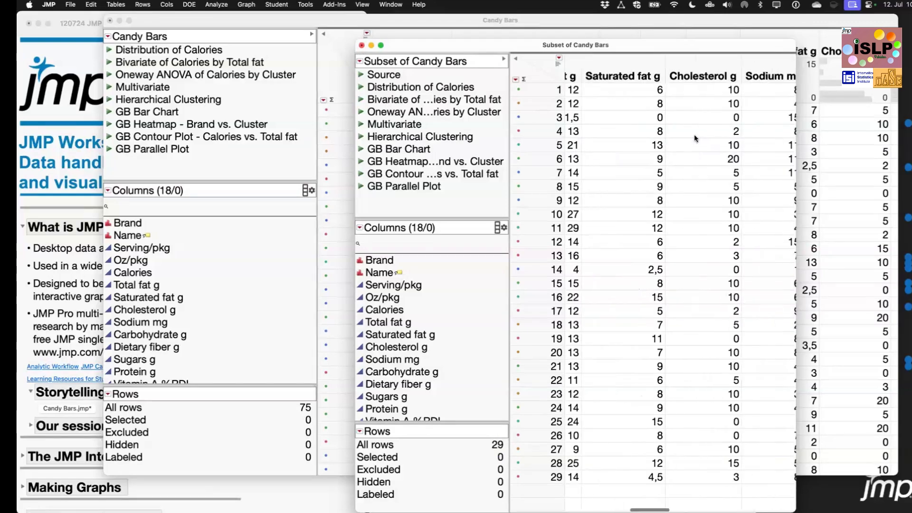
scroll(695, 139, "left", 20)
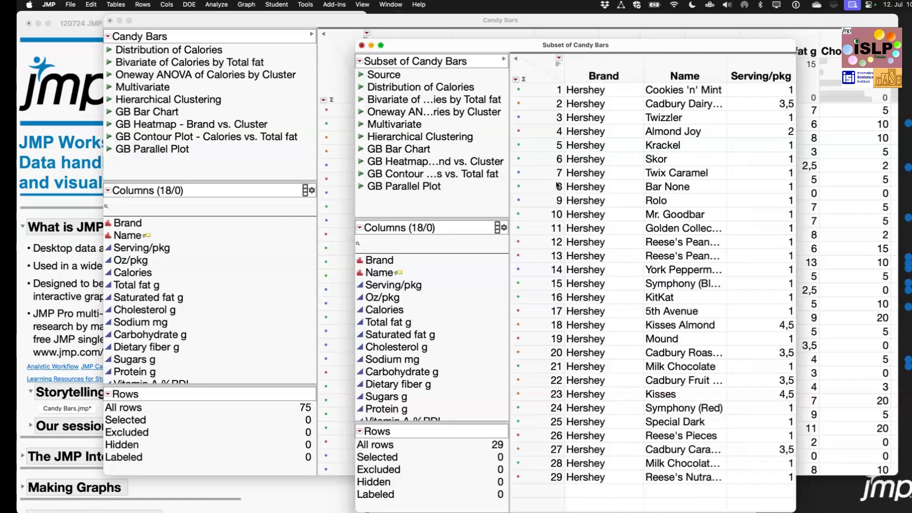
key("super+w")
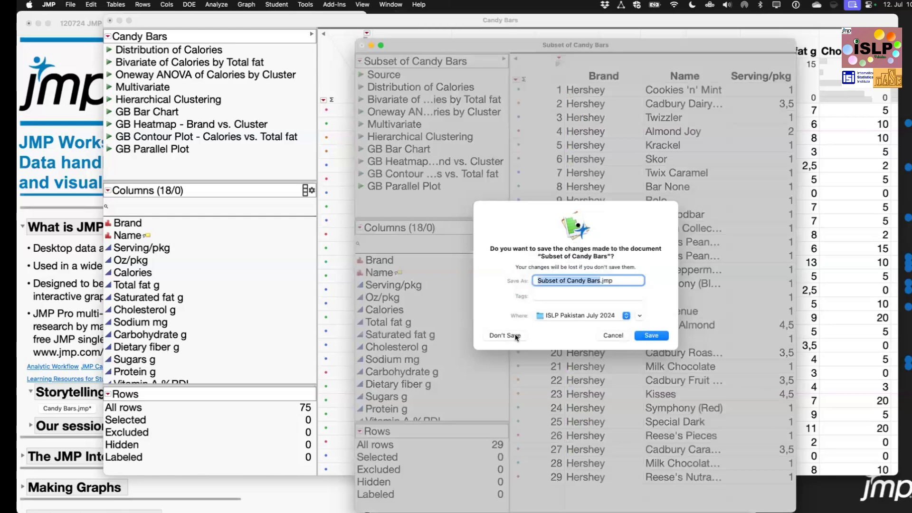
left_click(517, 337)
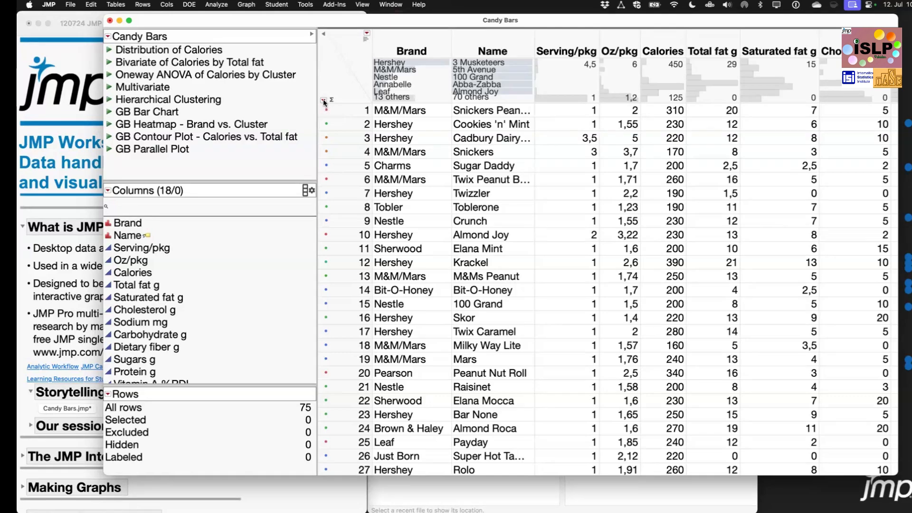
left_click(324, 102)
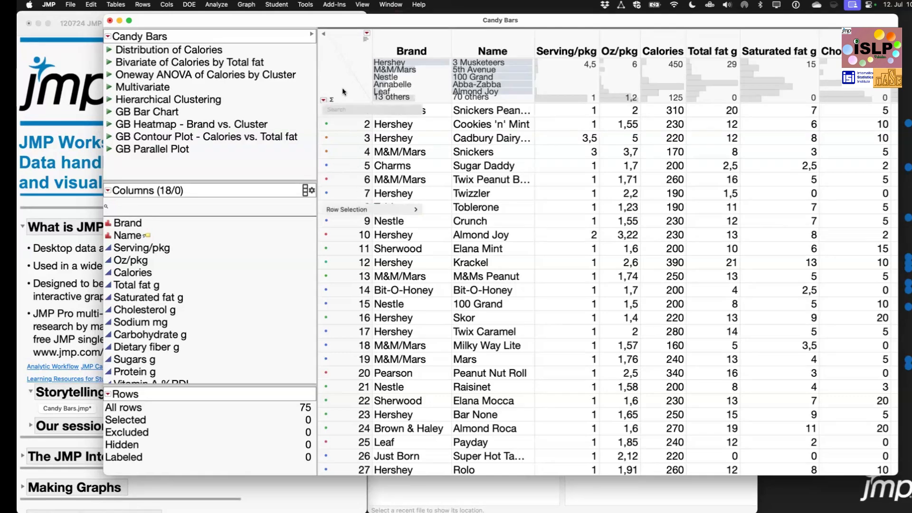
left_click(323, 101)
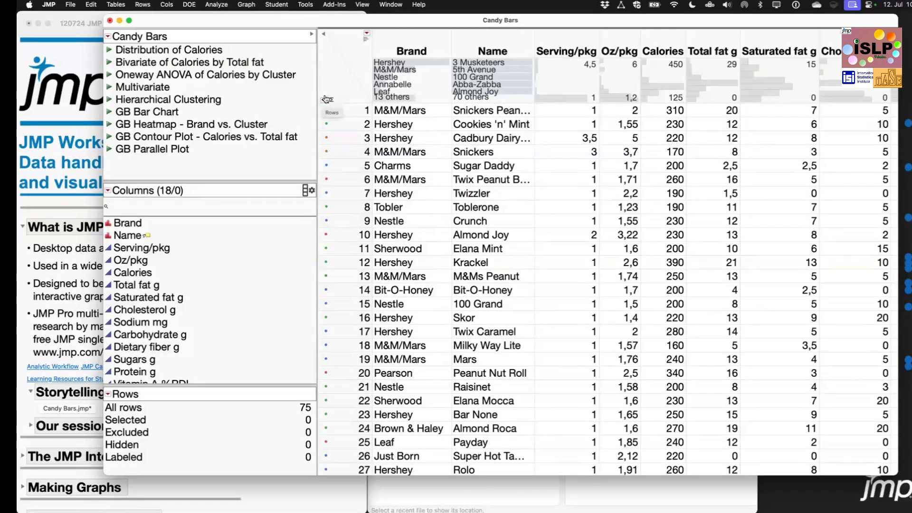
left_click(367, 34)
key("Escape")
- Set up a row selection by criteria where Brand equals Hersheys
left_click(324, 101)
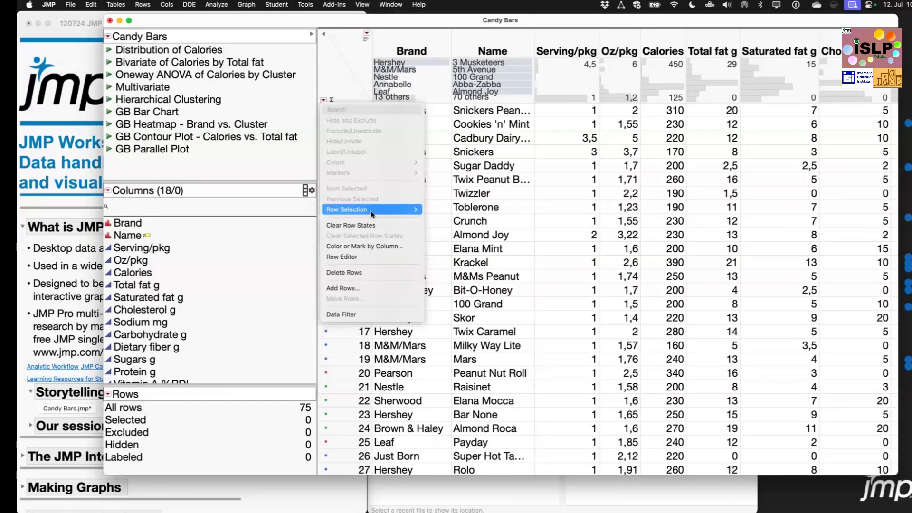
mouse_move(372, 215)
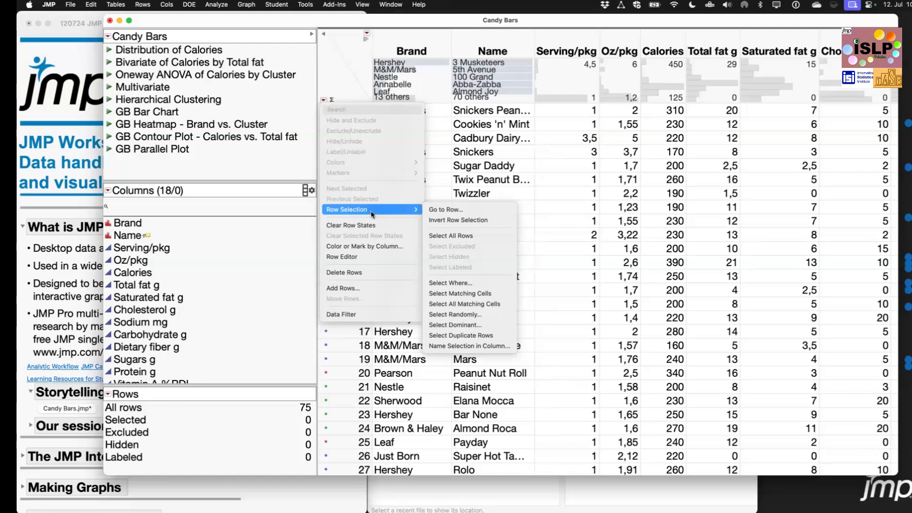
left_click(470, 284)
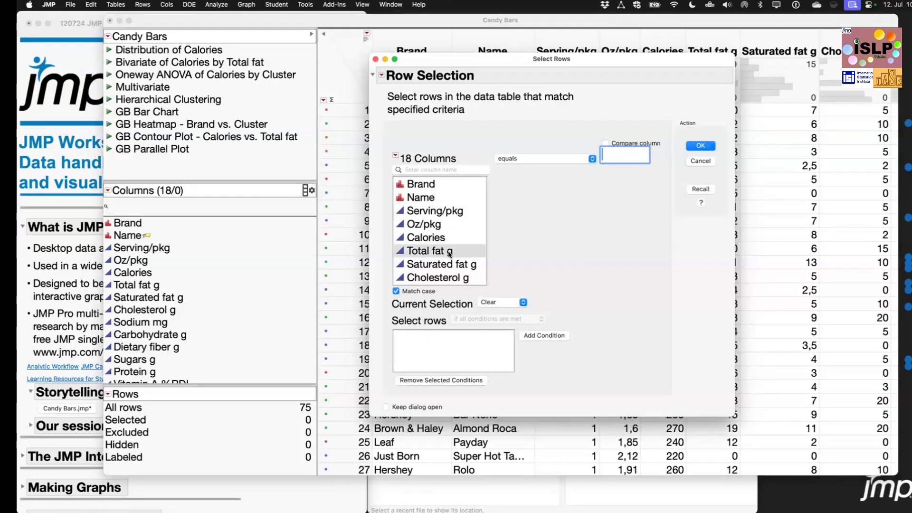
left_click(434, 184)
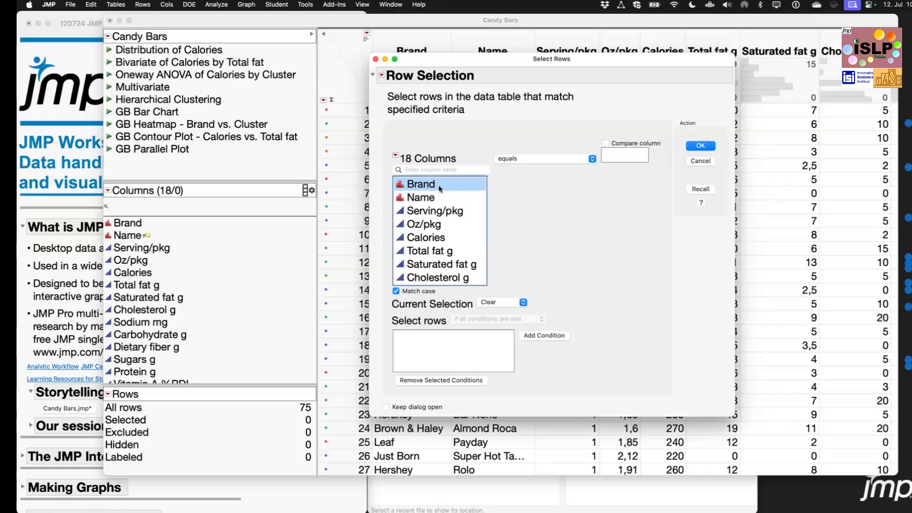
left_click(619, 156)
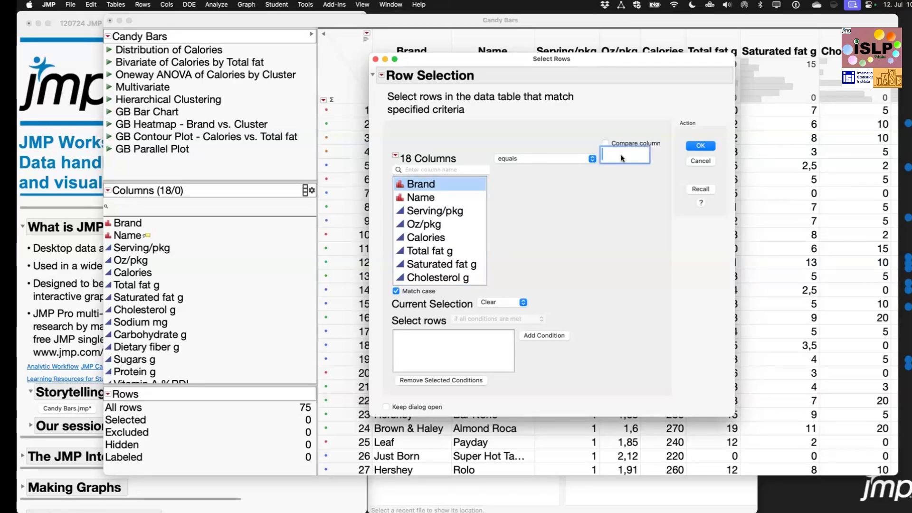
type("Hersheys")
- Check the brand spelling in the table, correct the comparison value to Hershey, and select the matching rows
left_click_drag(562, 155, 768, 150)
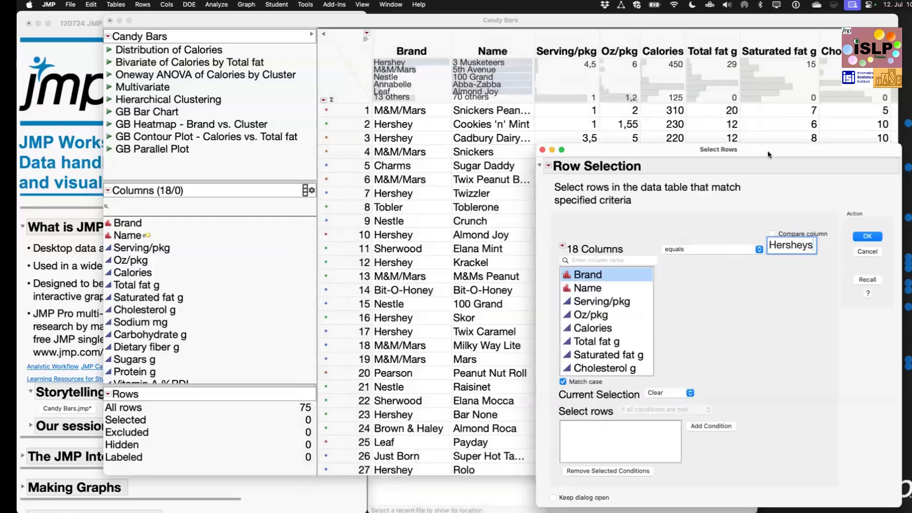
left_click_drag(770, 102, 772, 102)
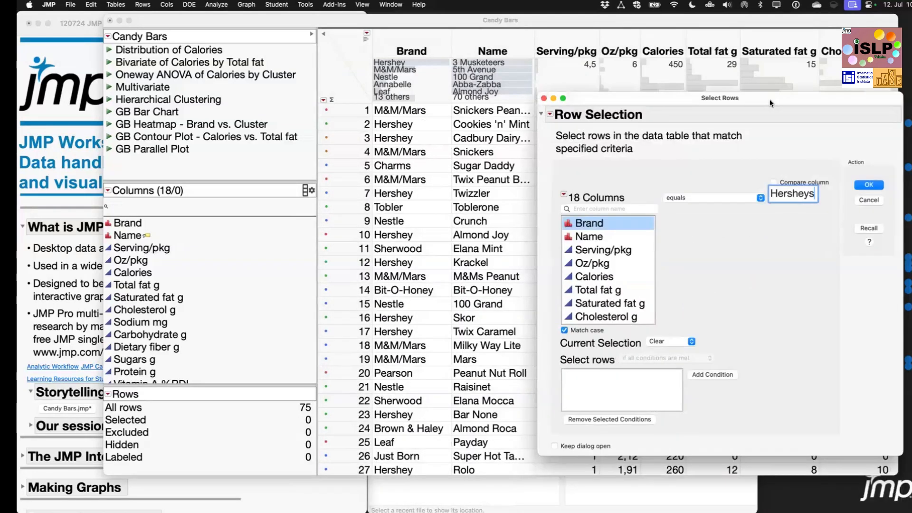
scroll(460, 339, "down", 6)
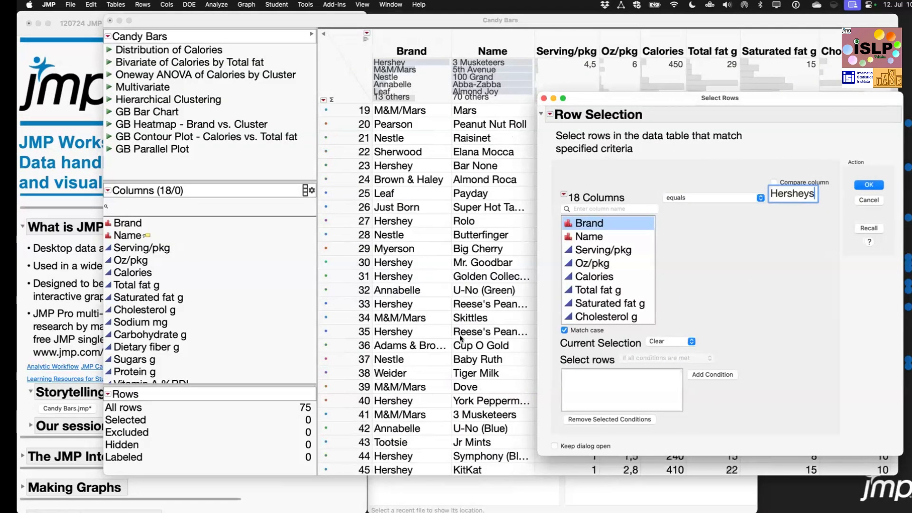
scroll(460, 338, "down", 7)
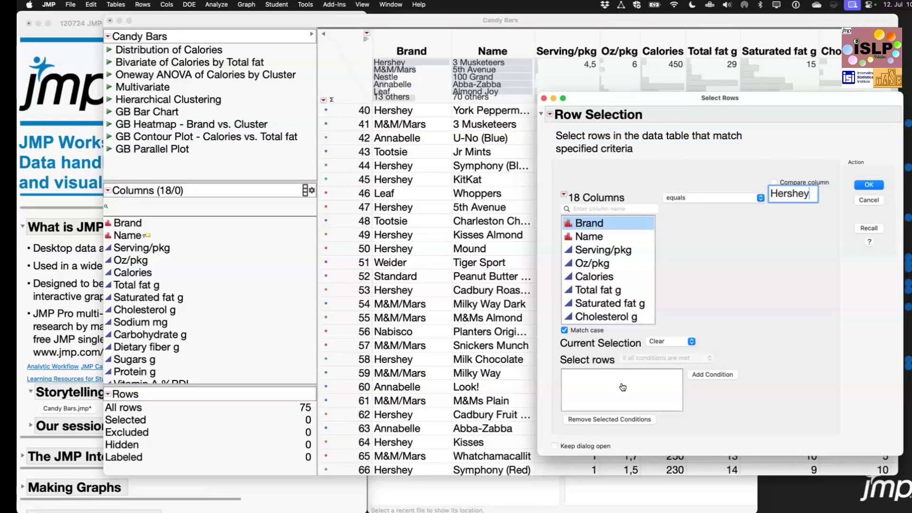
left_click_drag(670, 94, 415, 69)
left_click(617, 163)
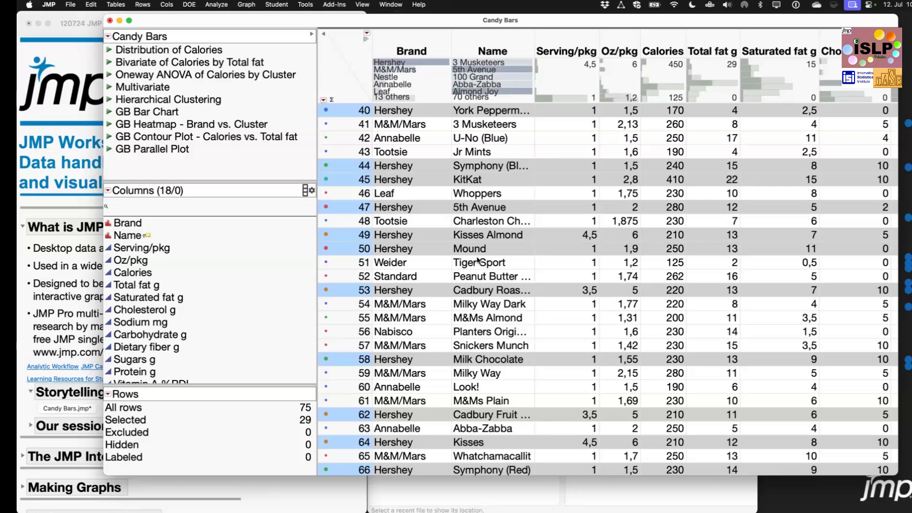
- Open a data view of the selected rows and look through the linked subset
left_click(127, 423)
right_click(127, 423)
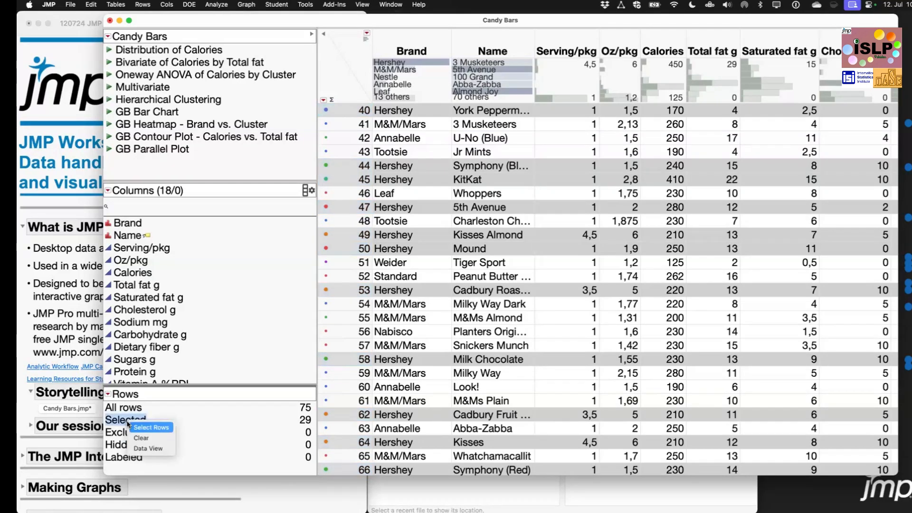
left_click(151, 448)
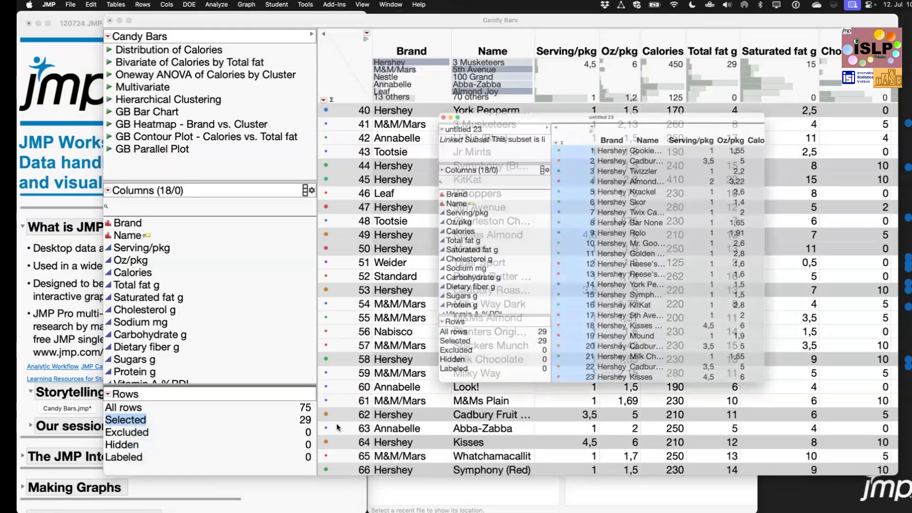
scroll(632, 351, "down", 3)
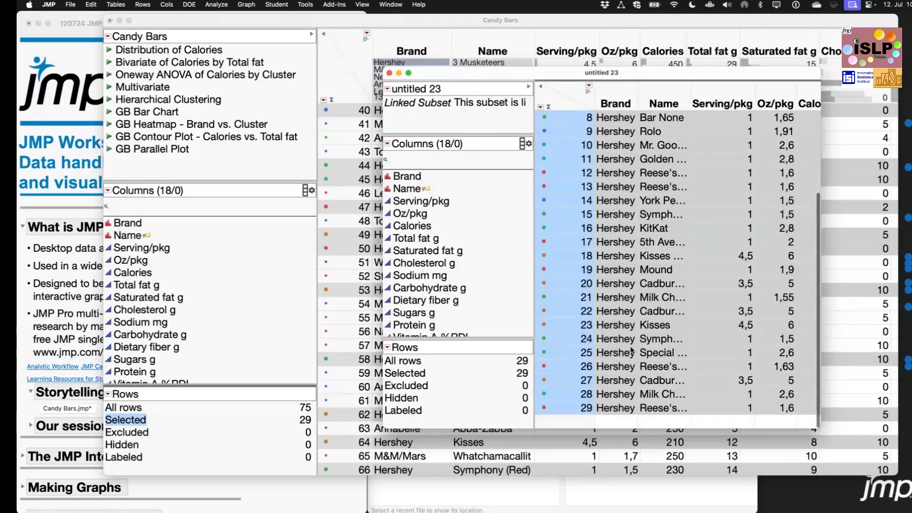
scroll(632, 352, "up", 3)
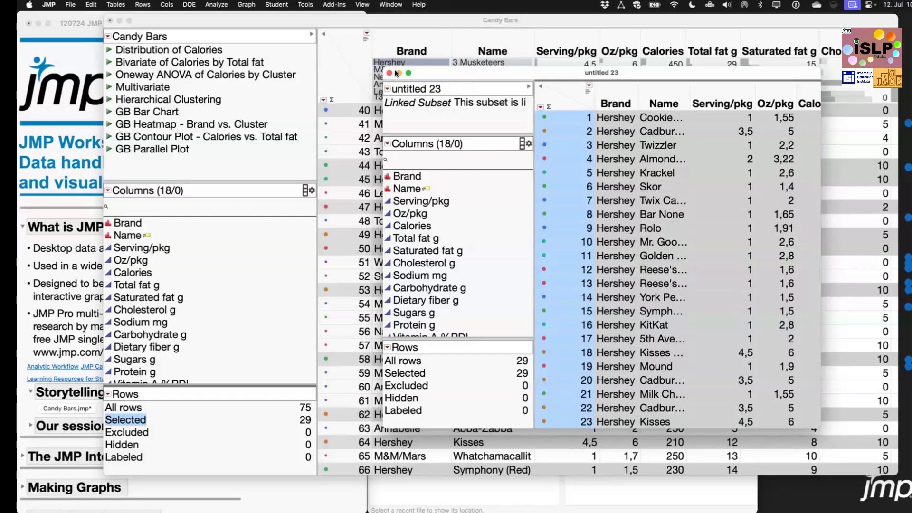
- Close the linked subset table and clear the row selection in the Candy Bars table
left_click(116, 6)
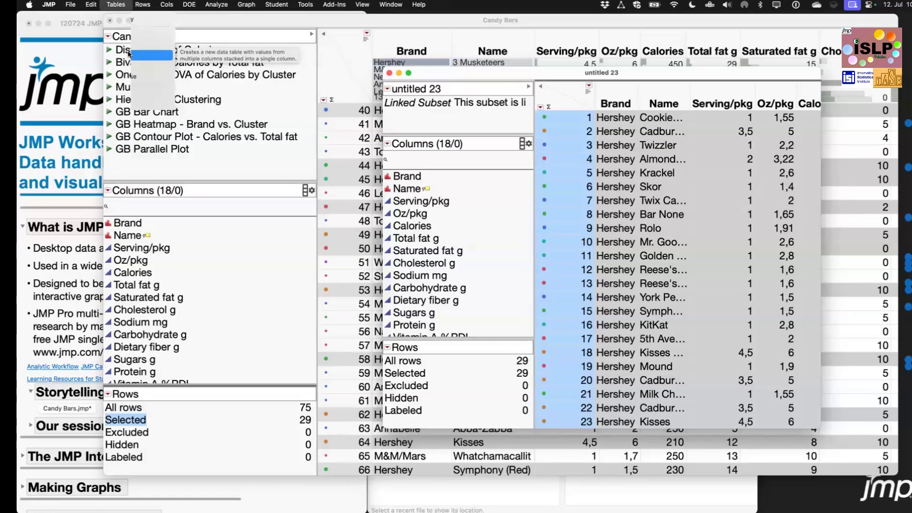
left_click(447, 72)
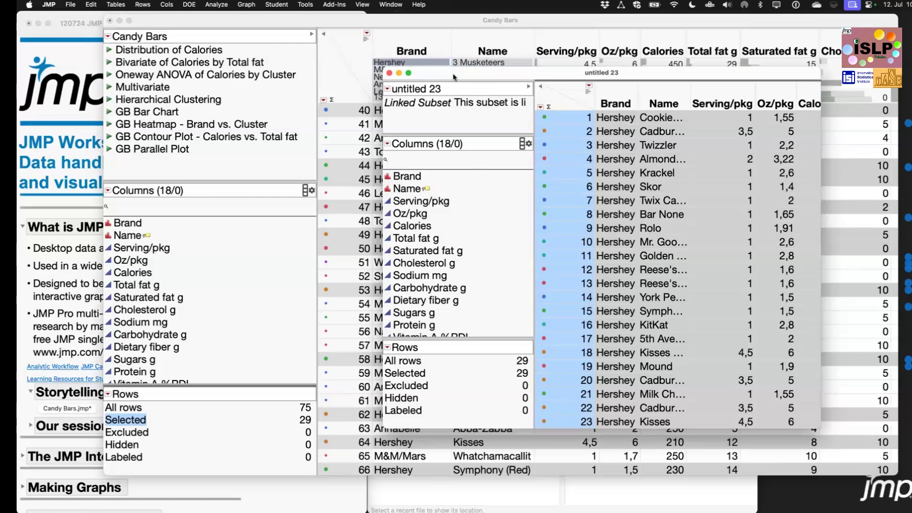
left_click_drag(452, 73, 448, 73)
left_click_drag(367, 62, 331, 61)
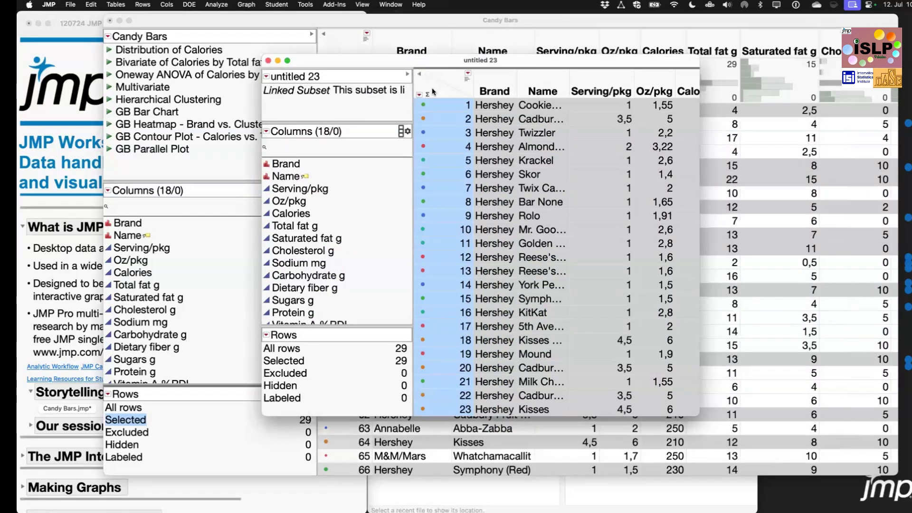
left_click(268, 61)
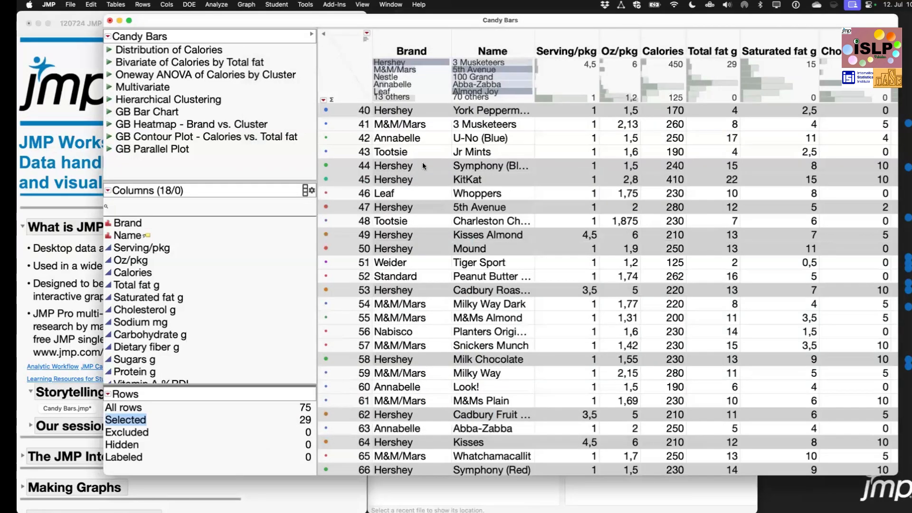
left_click(339, 92)
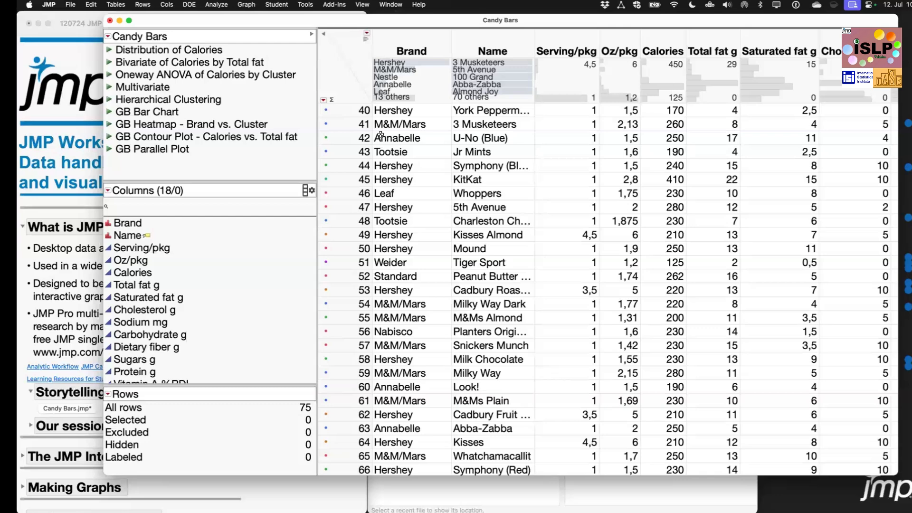
- Select rows 42 to 58 and add row 63 to the selection
left_click(346, 138)
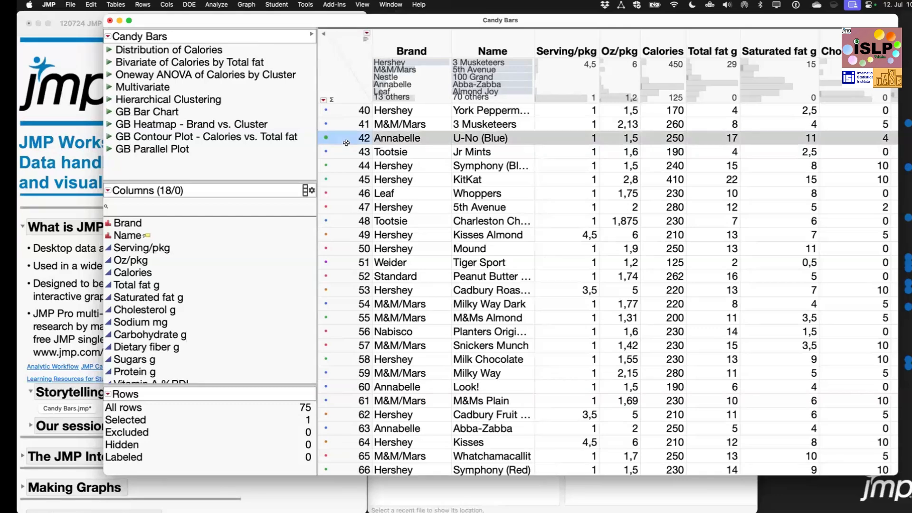
left_click(360, 265, "shift")
left_click(343, 363, "shift")
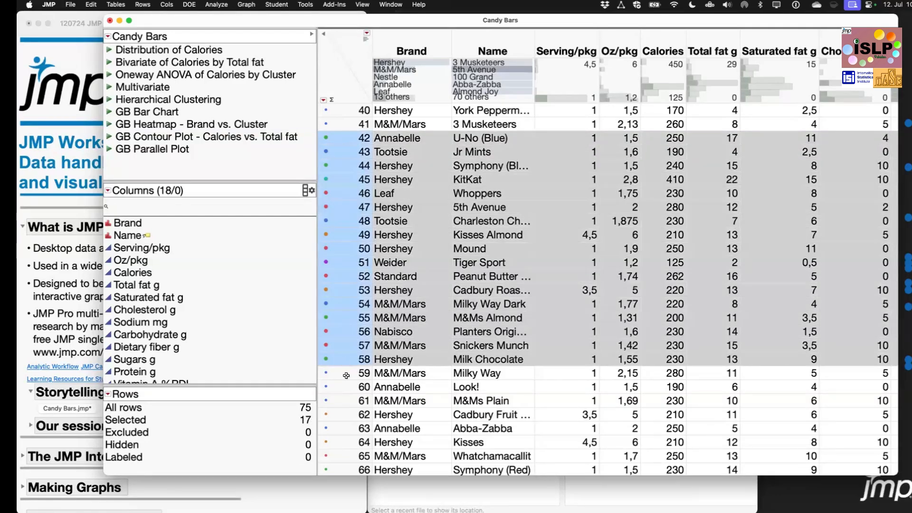
- Select the Serving/pkg and Total fat g columns together, switch to Calories alone, and clear all row and column selections
left_click(575, 38)
left_click(728, 35)
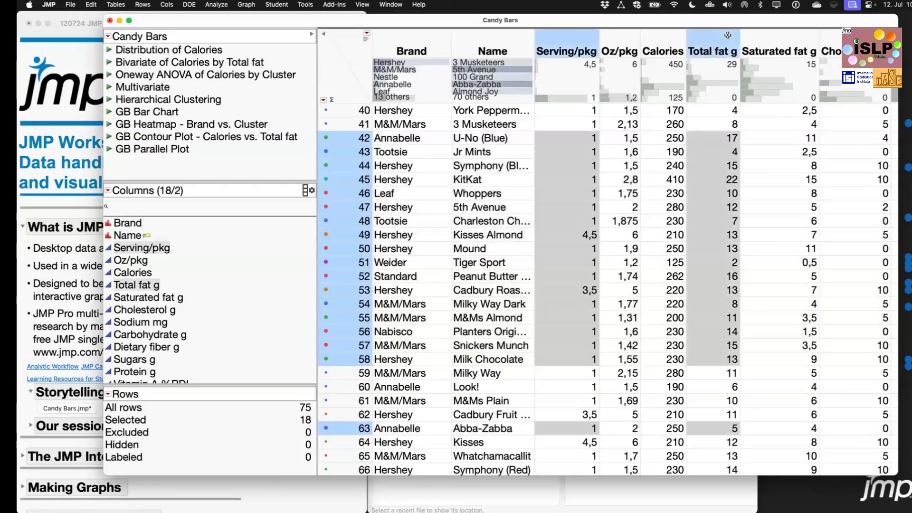
left_click(613, 44)
left_click(655, 44)
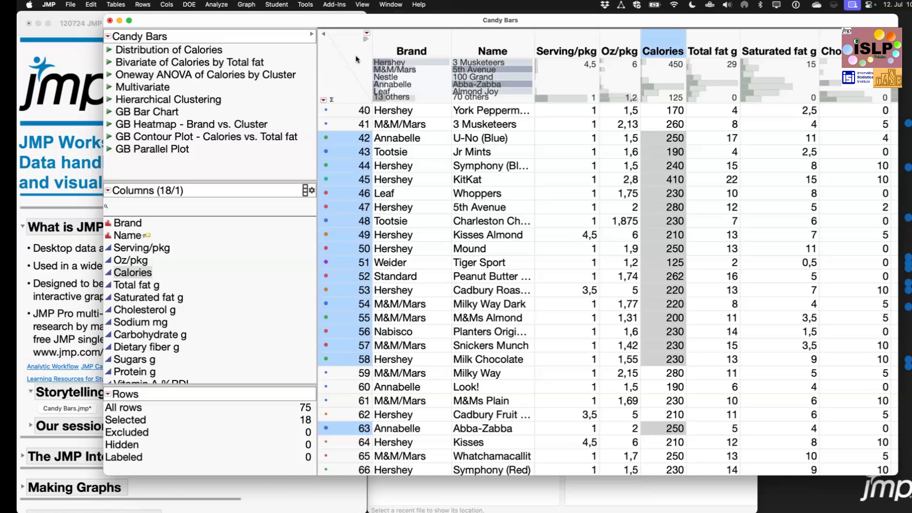
key("Escape")
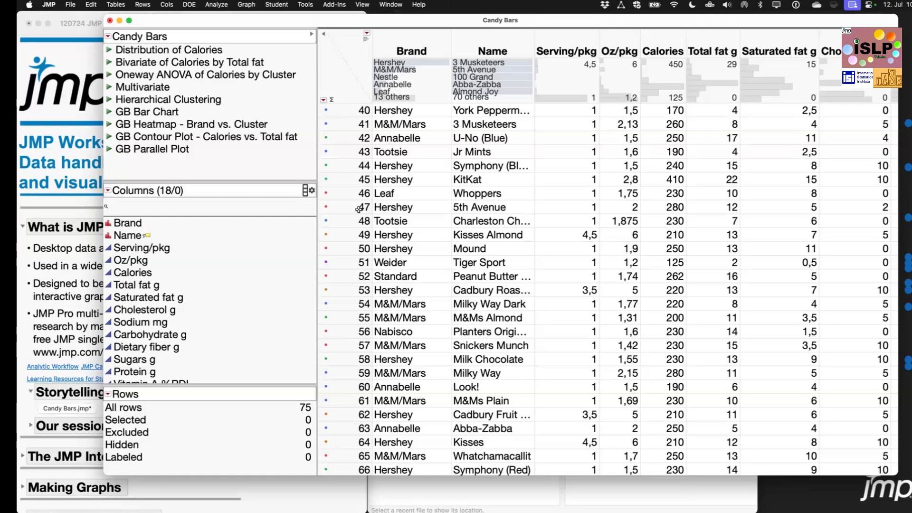
- Select all Brand cells matching Hershey in row 47, and deselect the Brand column while keeping the rows selected
left_click(396, 206)
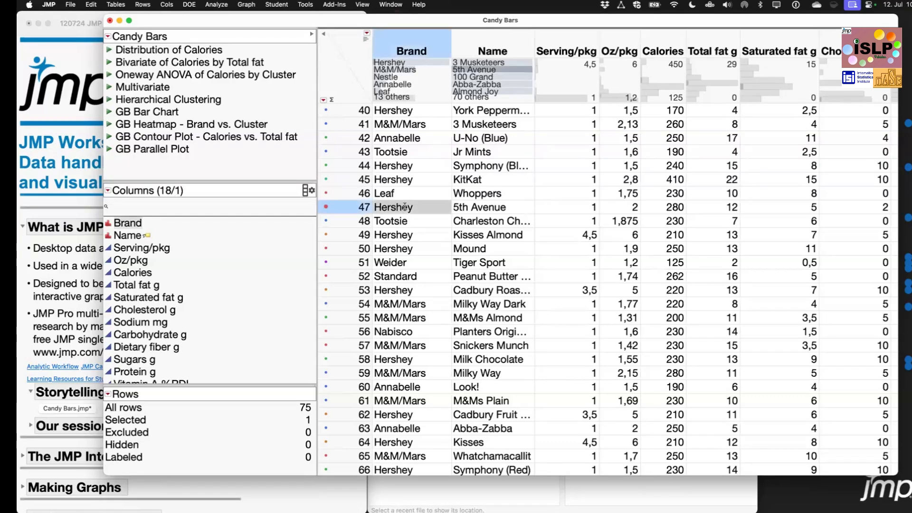
right_click(406, 209)
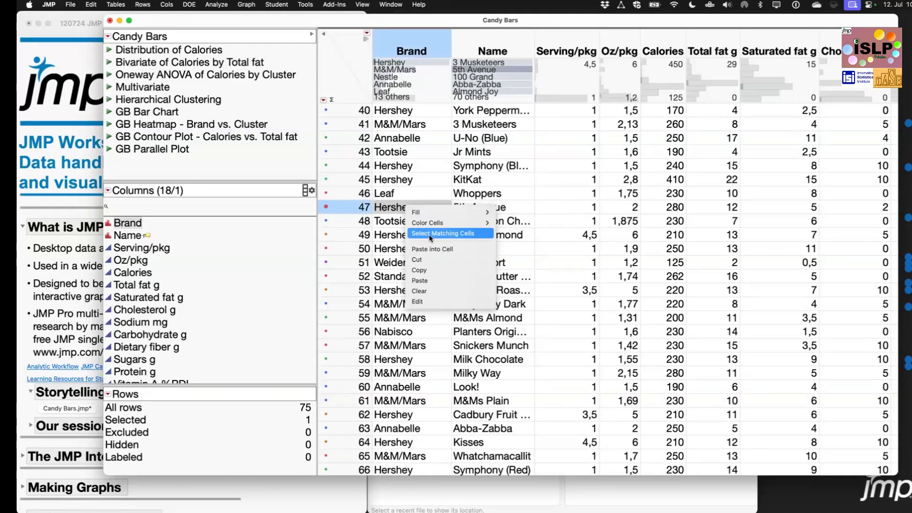
left_click(429, 234)
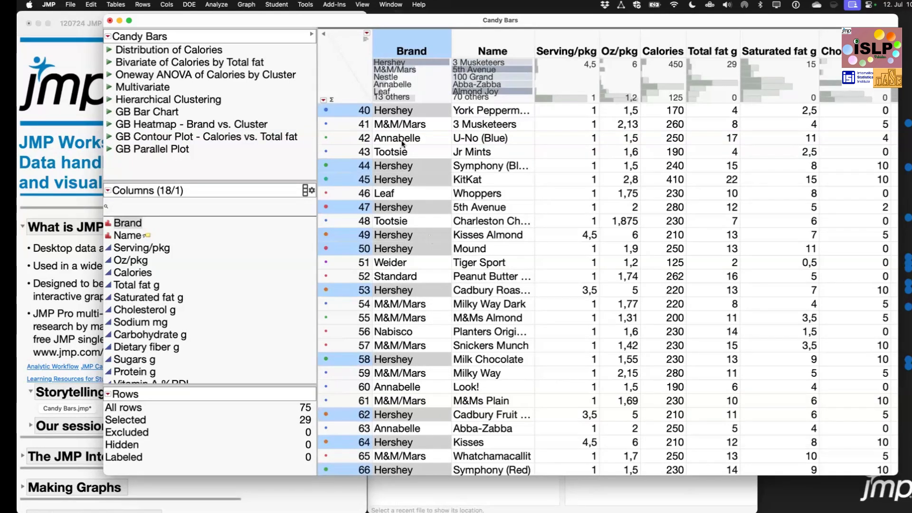
left_click(360, 63)
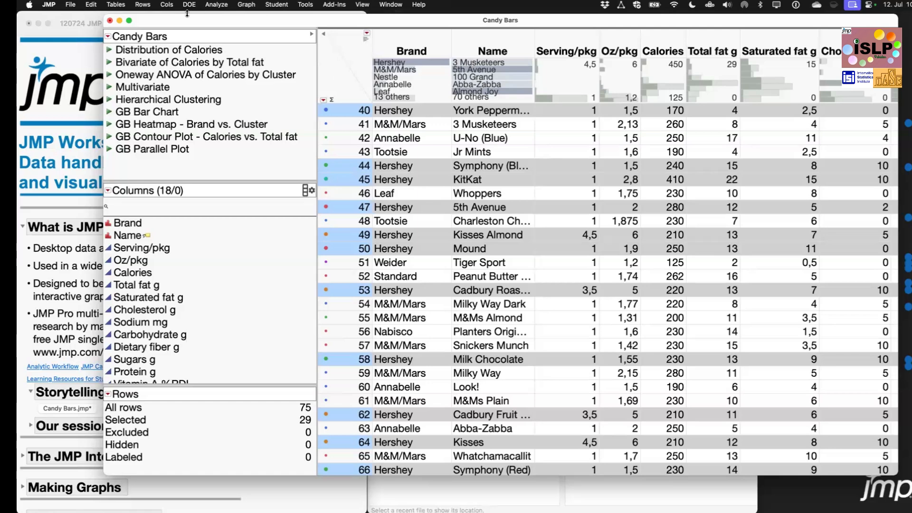
left_click(114, 5)
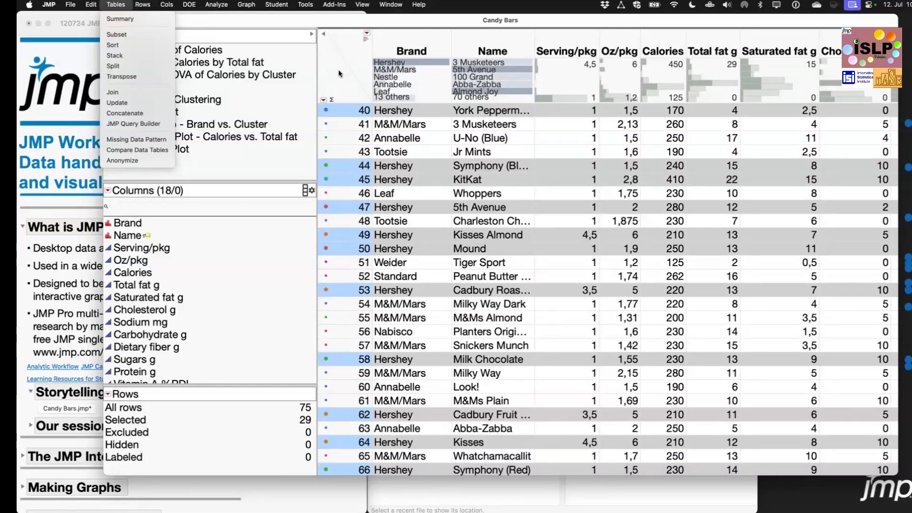
left_click(359, 63)
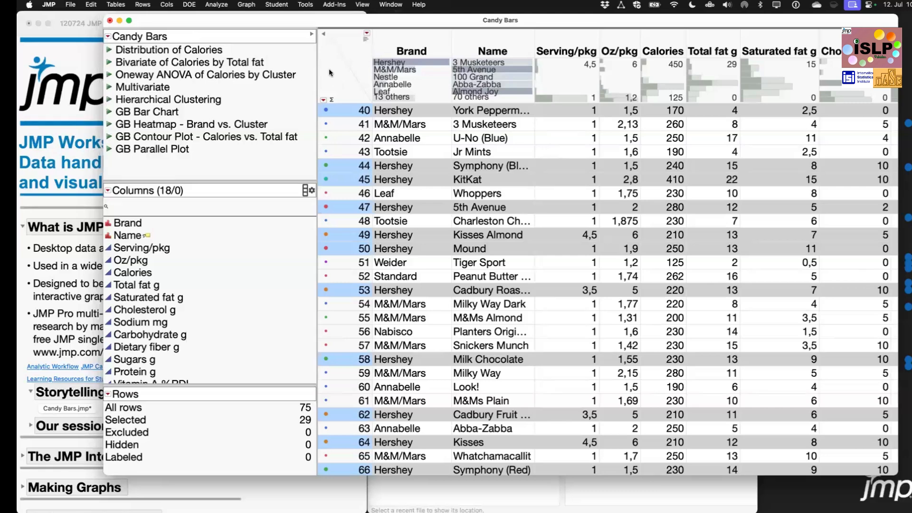
- Create distributions of Brand and Calories, and enlarge the Brand histogram
left_click(208, 6)
left_click(215, 15)
double_click(341, 135)
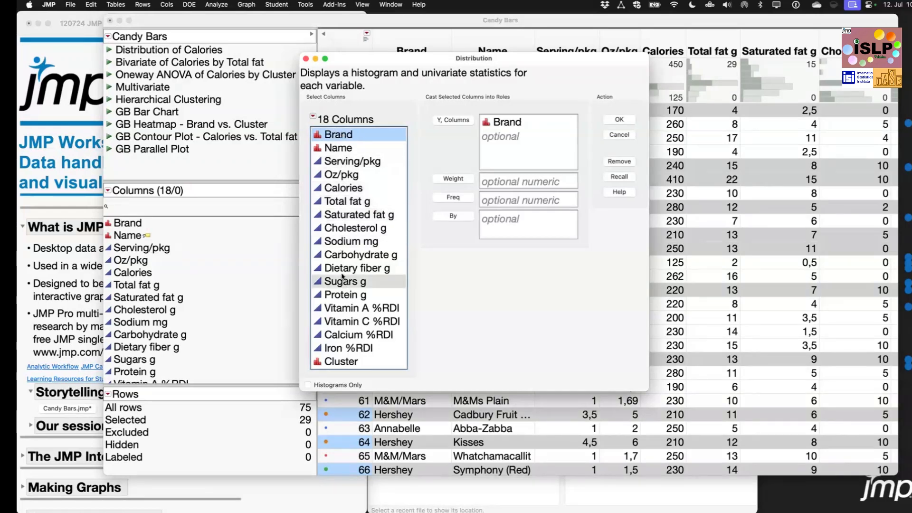
double_click(343, 189)
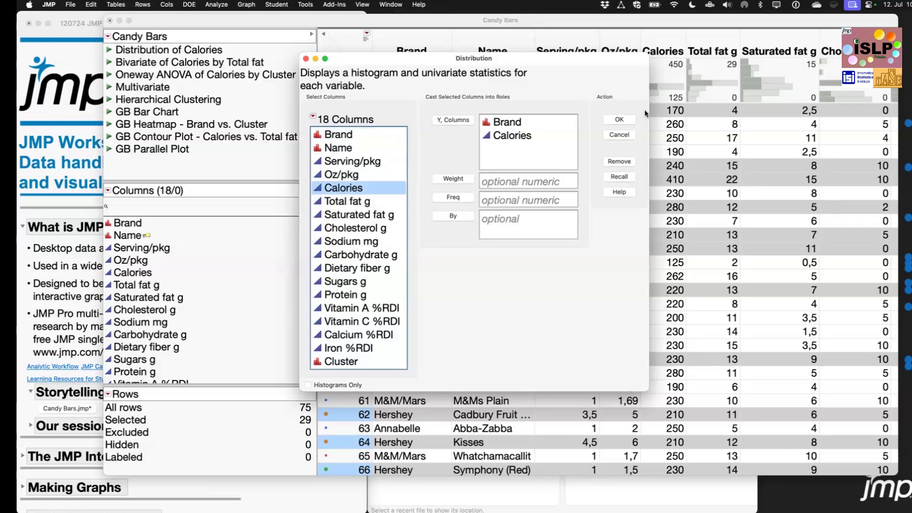
left_click(620, 120)
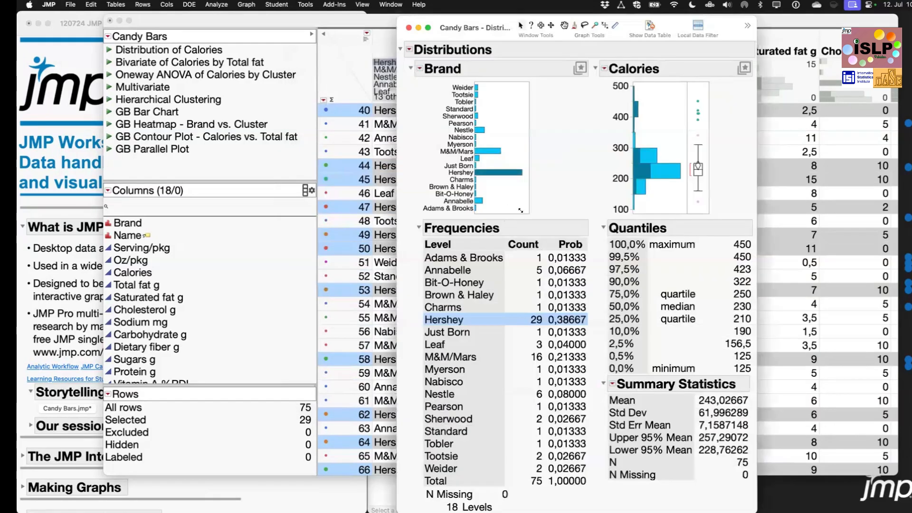
left_click_drag(529, 214, 600, 305)
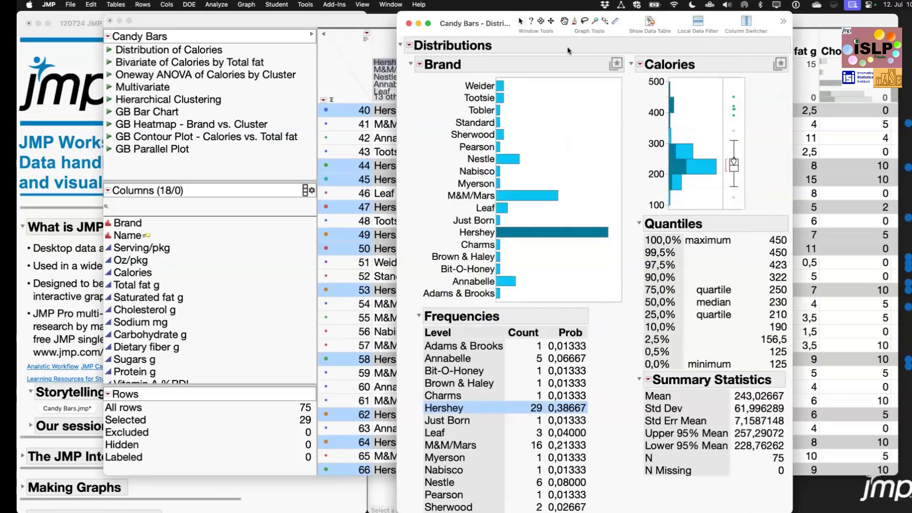
left_click_drag(563, 32, 435, 26)
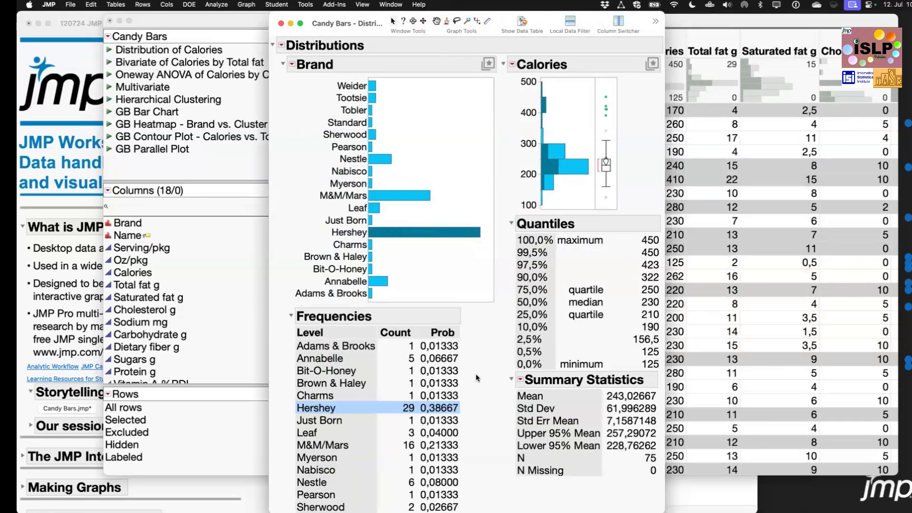
- Clear the Hershey selection in the distribution report and place the report window beside the Candy Bars data table
left_click(432, 375)
left_click(474, 392)
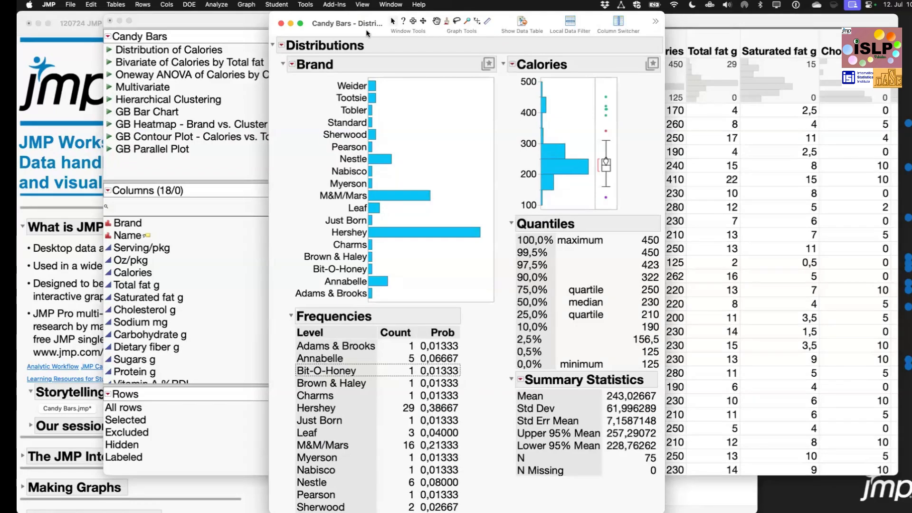
left_click_drag(367, 32, 178, 33)
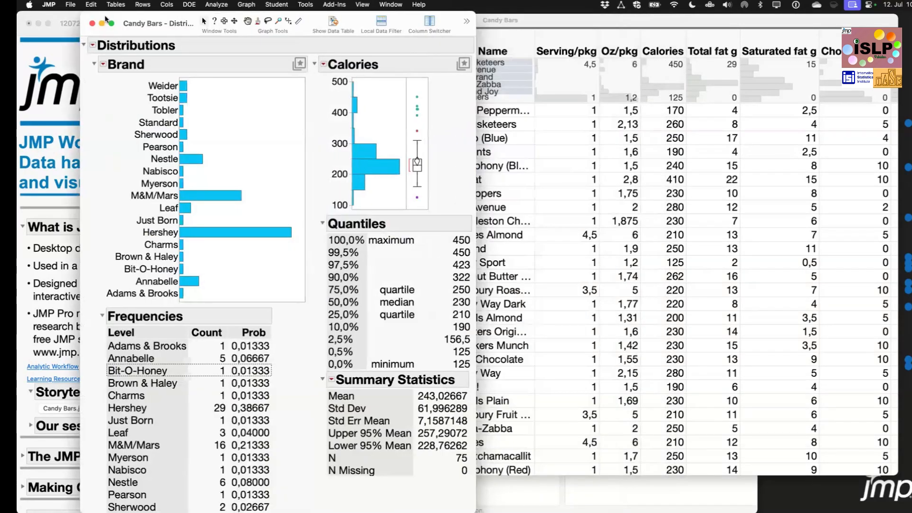
left_click_drag(106, 19, 779, 4)
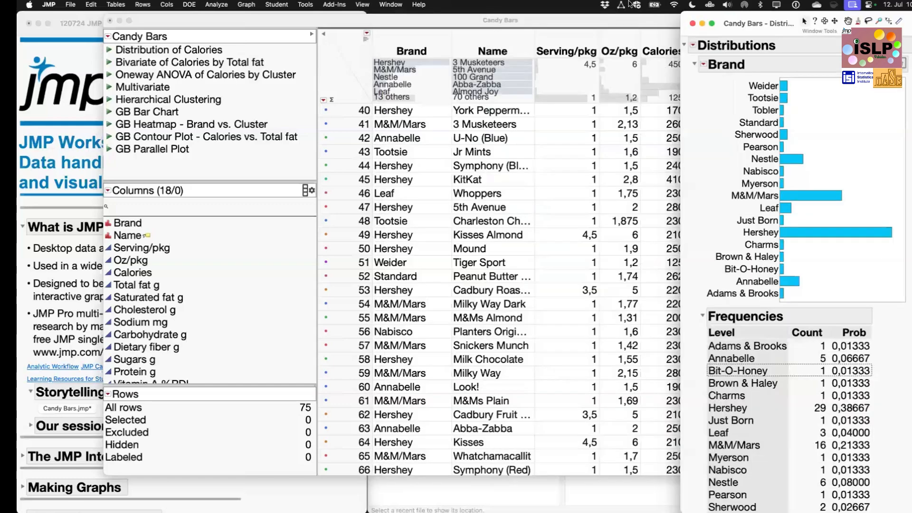
mouse_move(629, 2)
left_mouse_down()
mouse_move(588, 2)
mouse_move(611, 2)
left_mouse_up()
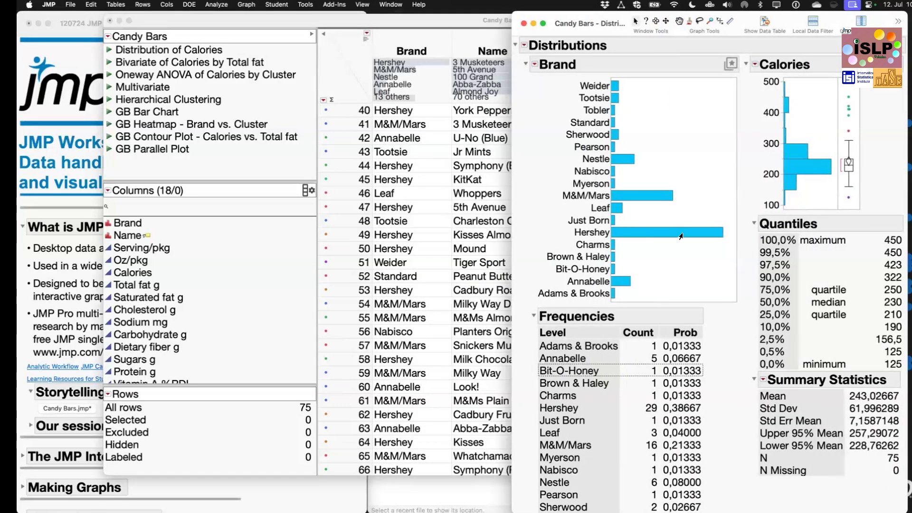
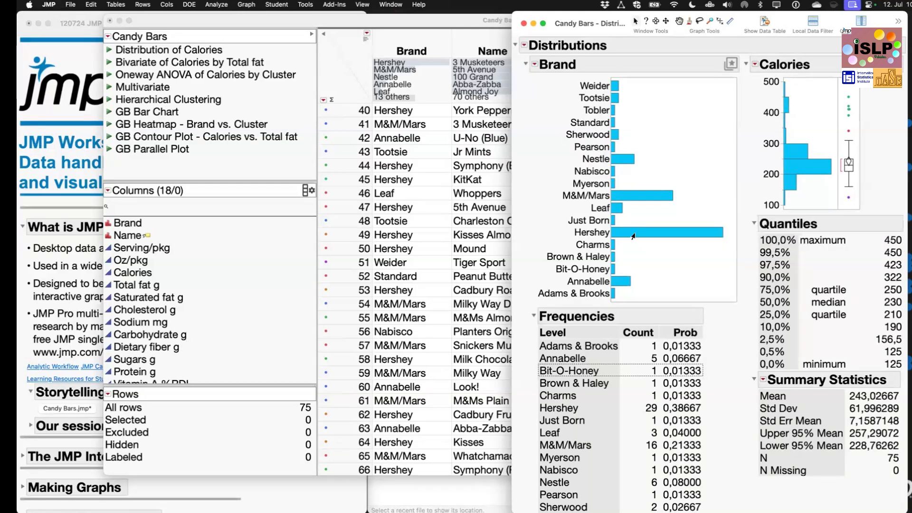
- Select the Hershey, M&M/Mars and Nestle bars one after another in the Brand histogram, and return to Hershey
left_click(636, 236)
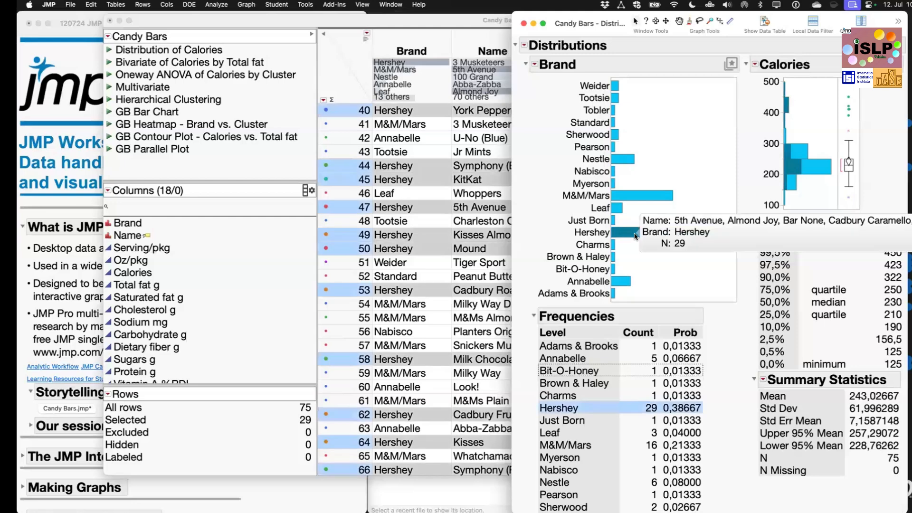
left_click(631, 196)
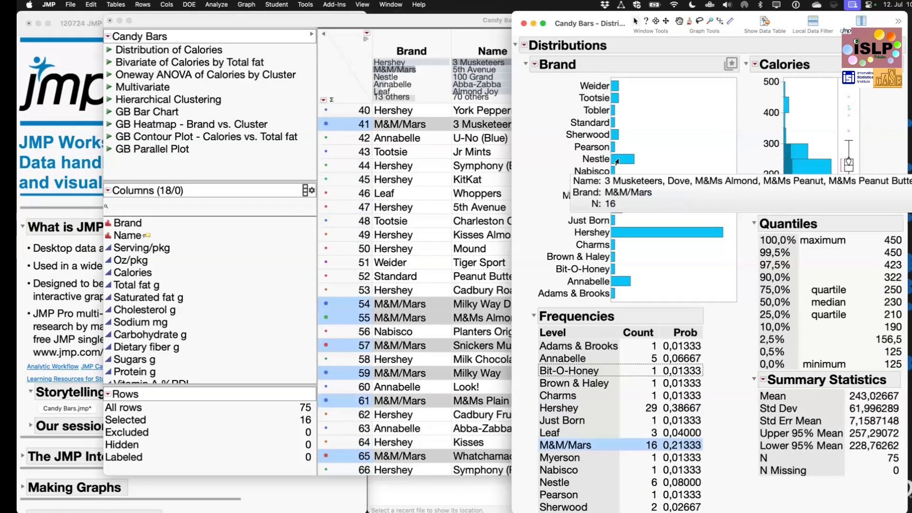
left_click(617, 161)
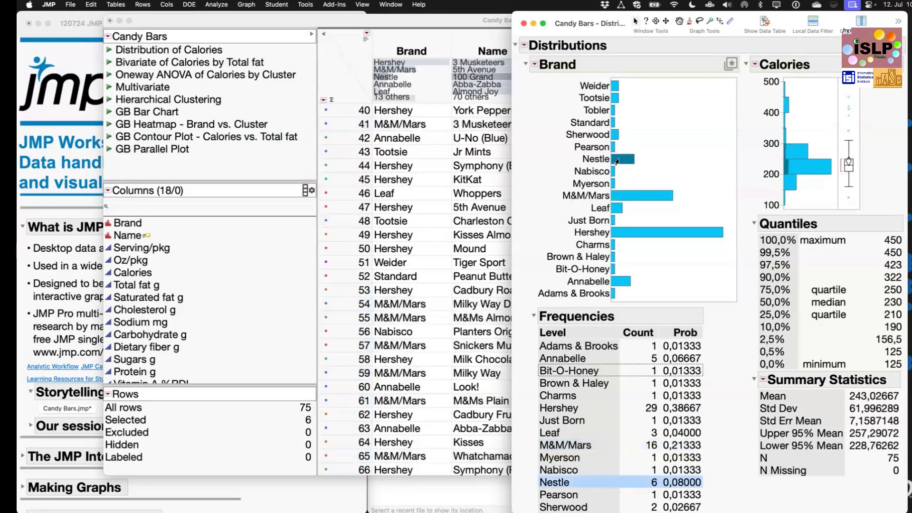
left_click(630, 236)
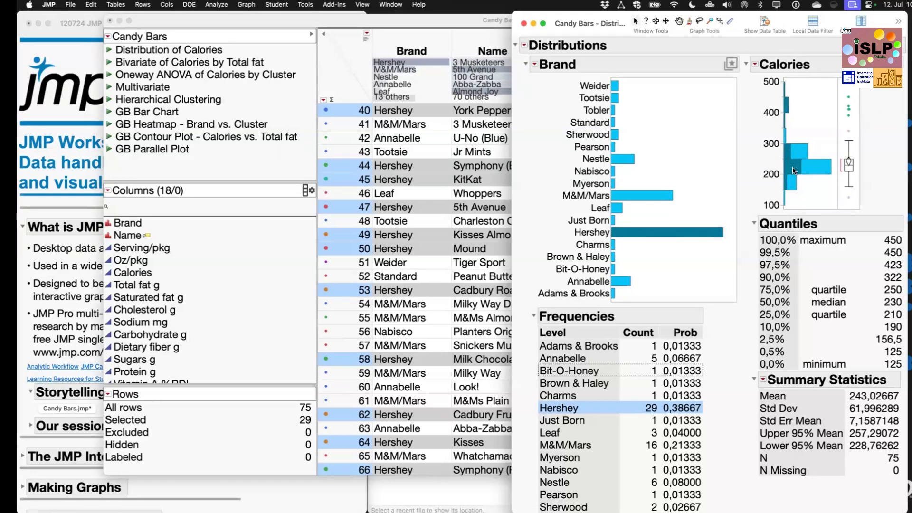
- Select the Calories histogram bars above 300, and switch the selection back to the Hershey bar in Brand
mouse_move(793, 166)
left_click_drag(792, 84, 770, 145)
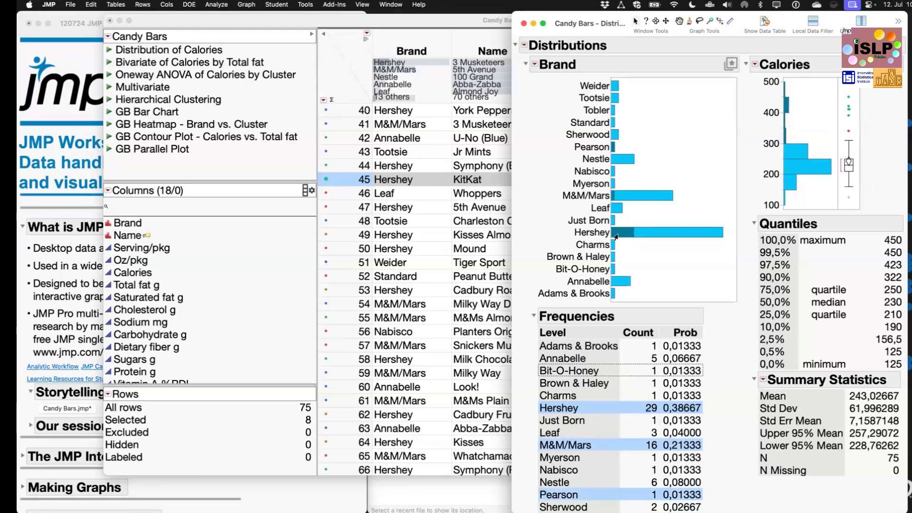
left_click(680, 232)
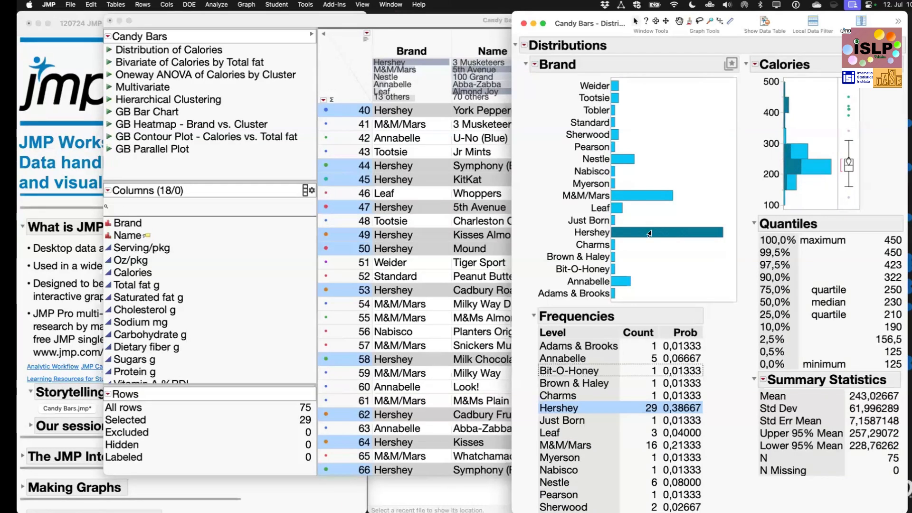
- Clear the selected rows in the data table, and reselect the Hershey bar in the report's Brand histogram
left_click(125, 421)
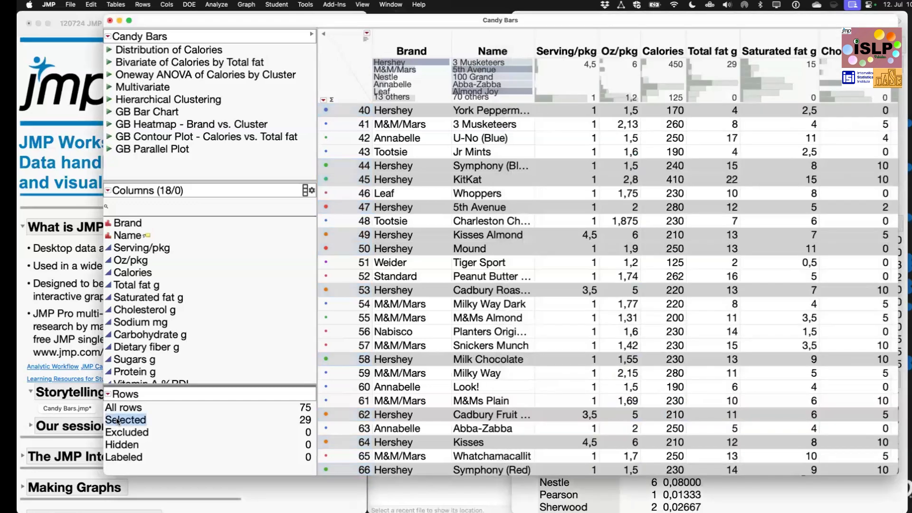
left_click(118, 421)
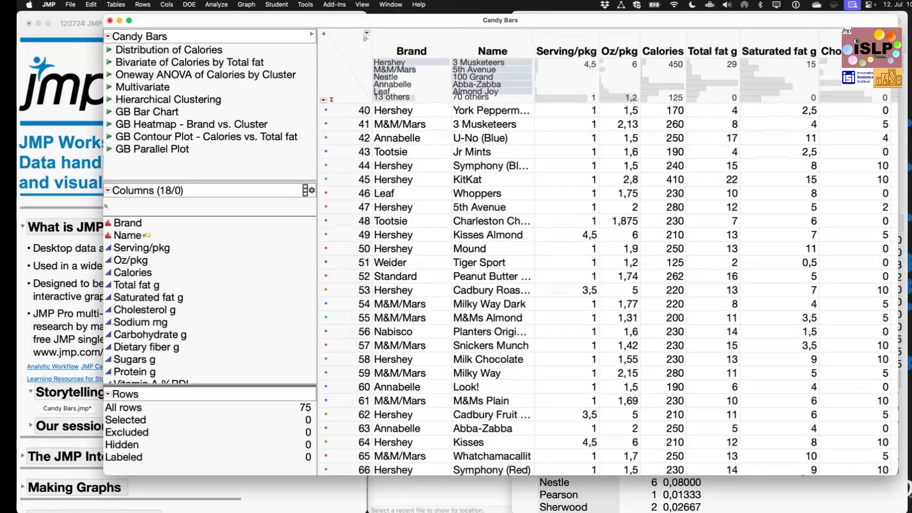
key("super+grave")
left_click(652, 233)
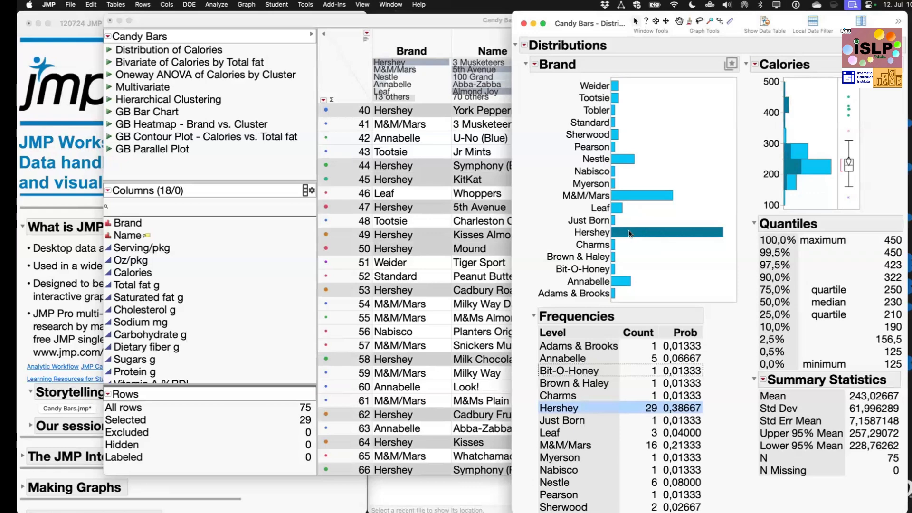
- Create a linked subset table from the Hershey bar, widen its window to show more columns, and close it
double_click(630, 233)
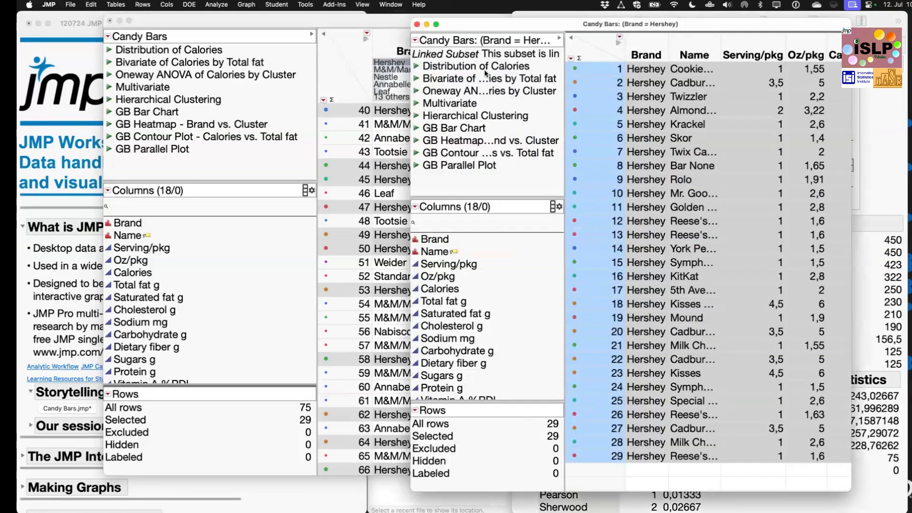
left_click_drag(477, 22, 284, 34)
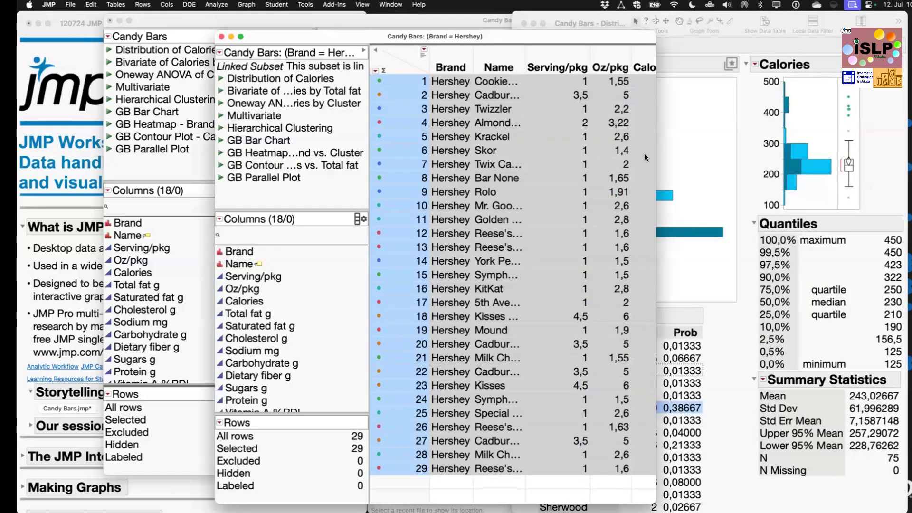
left_click_drag(655, 161, 911, 183)
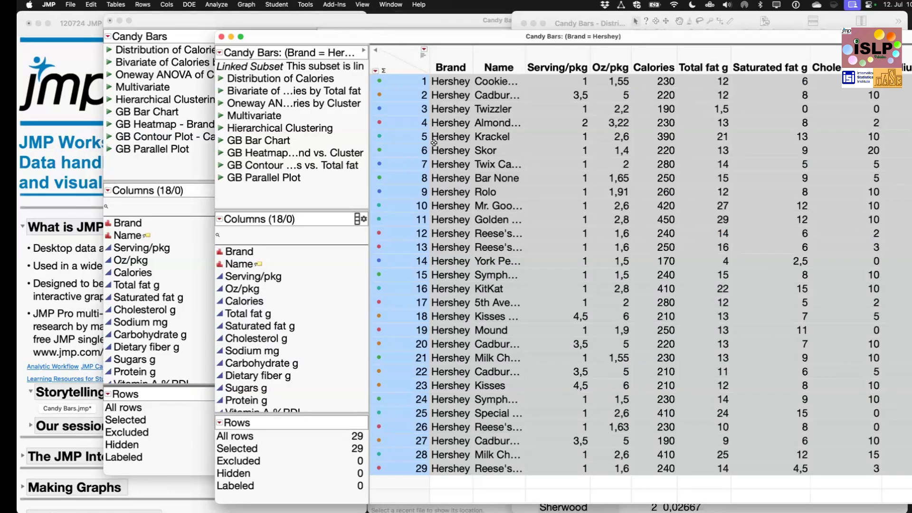
left_click(222, 37)
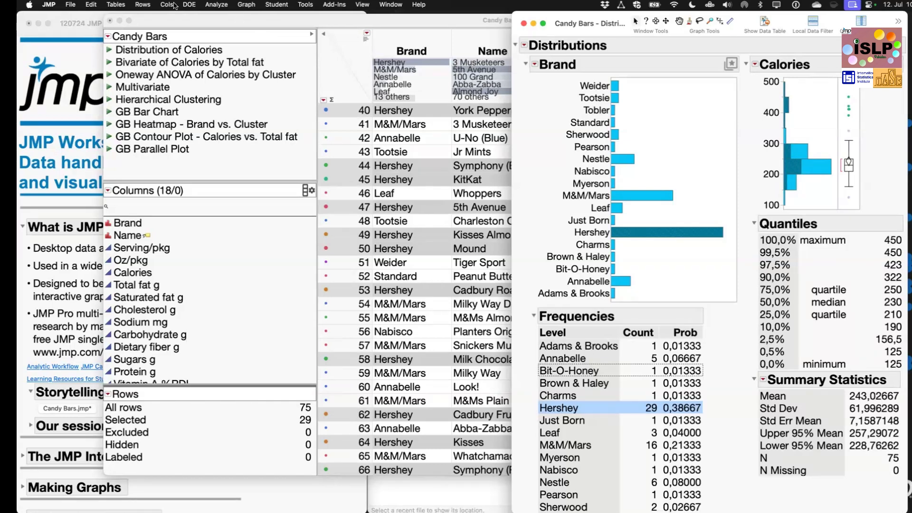
- Open a Data Filter for the Candy Bars table and add Brand as its filter column
left_click(140, 5)
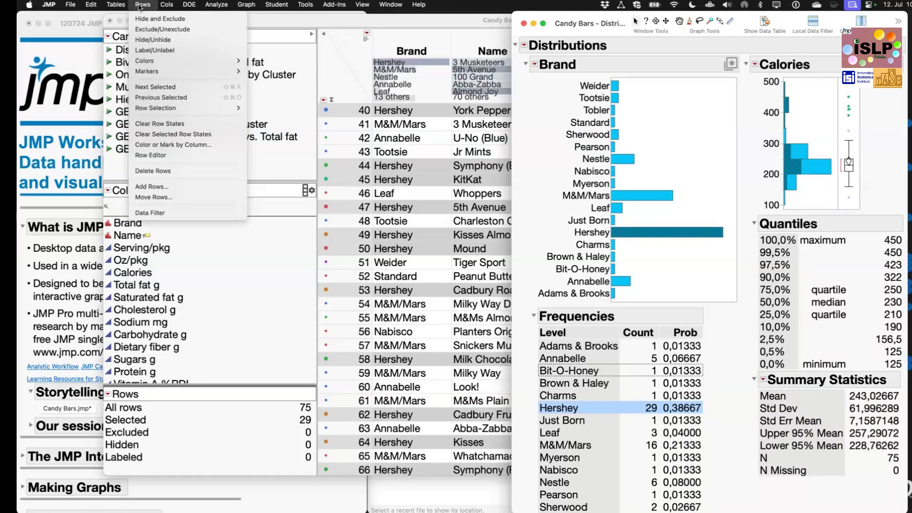
left_click(160, 216)
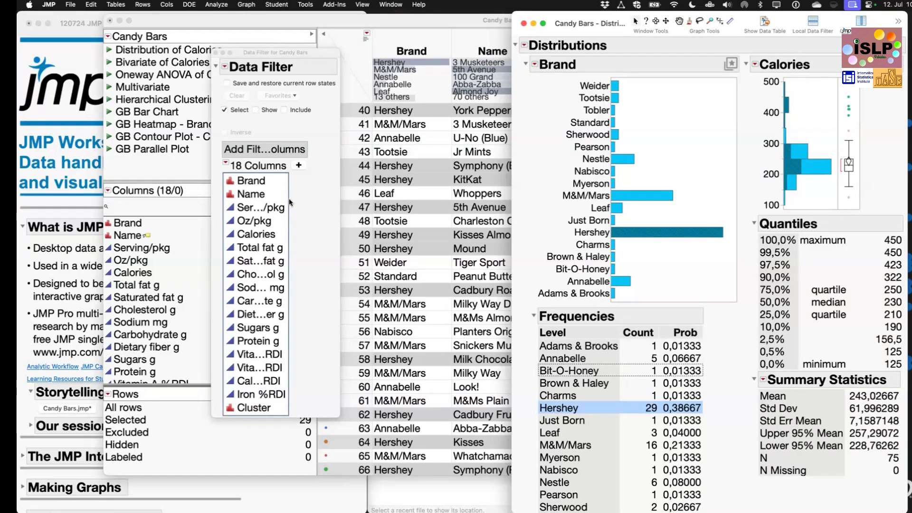
double_click(263, 180)
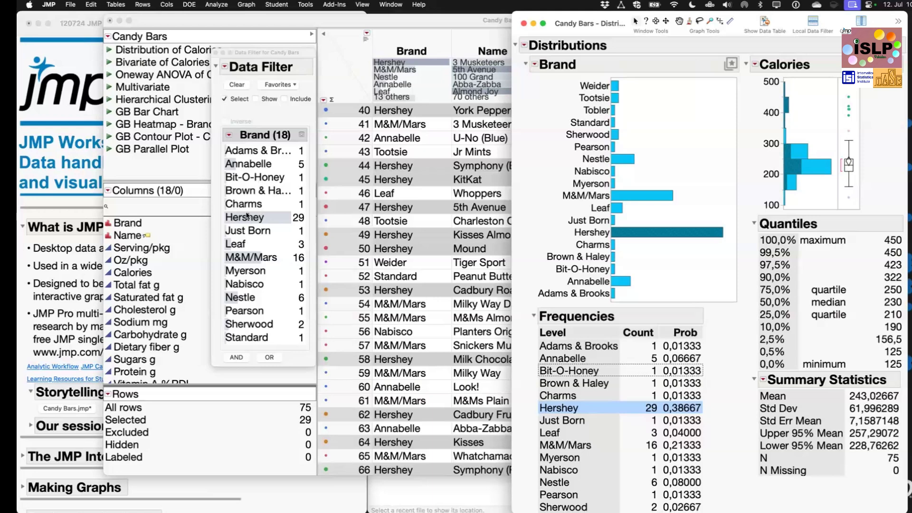
scroll(278, 170, "down", 3)
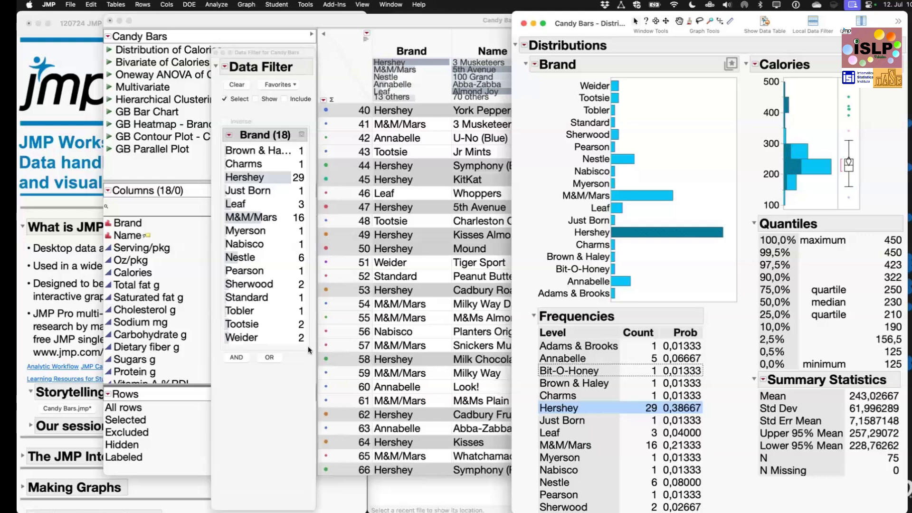
left_click_drag(308, 346, 340, 377)
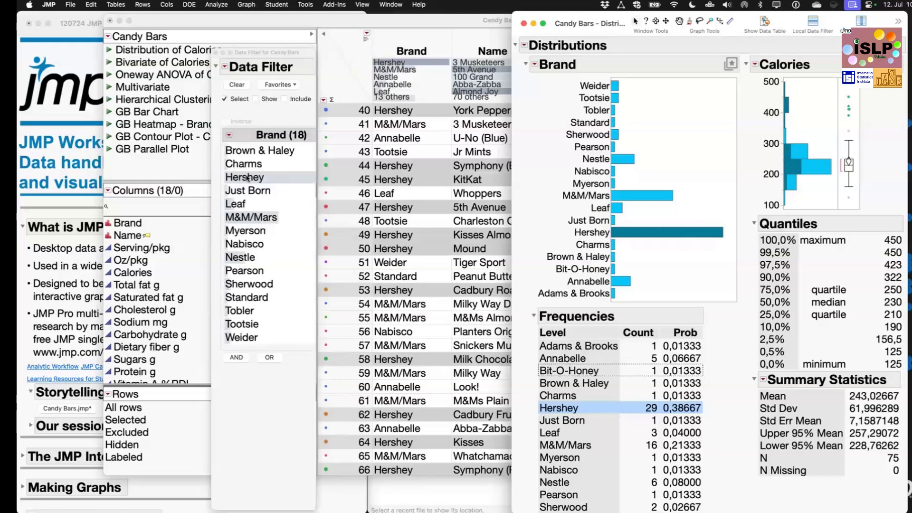
- Try single brands in the Data Filter, select Hershey, Just Born and M&M/Mars together, and clear the filter
left_click(248, 178)
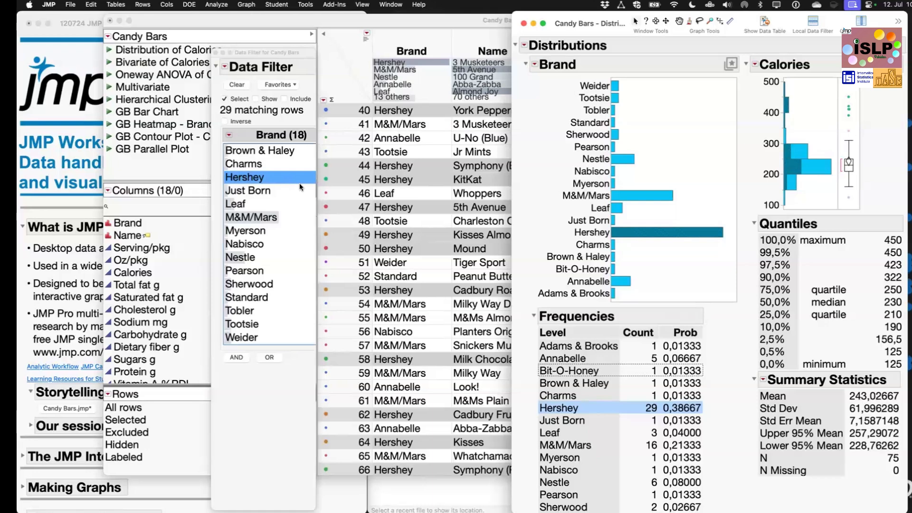
left_click(247, 192)
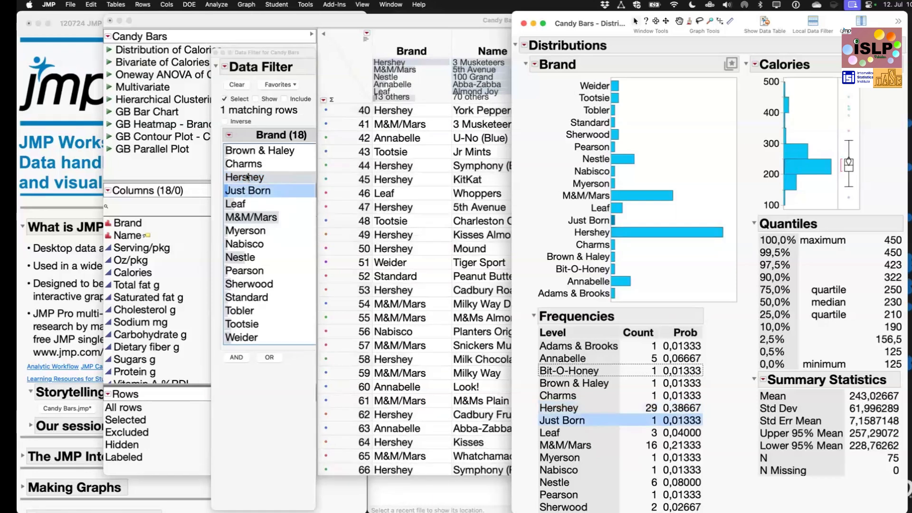
left_click(247, 166)
left_click(247, 192)
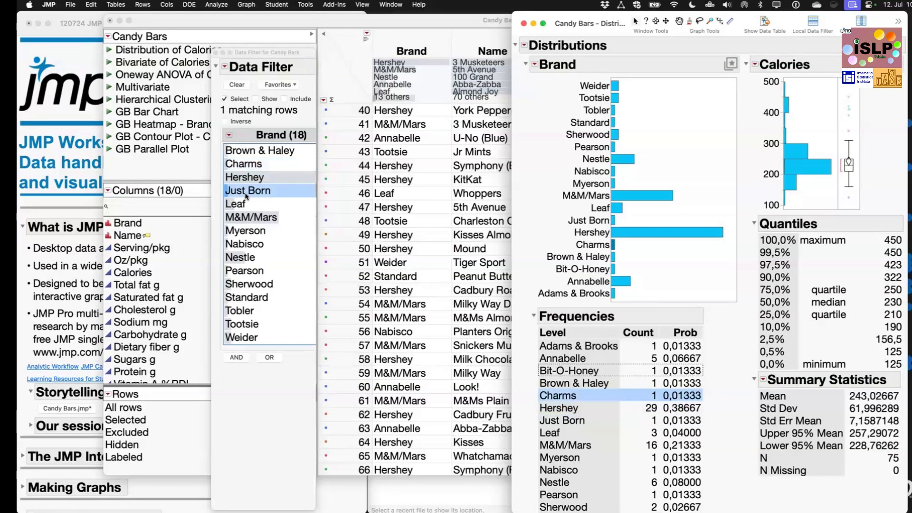
left_click(247, 179, "super")
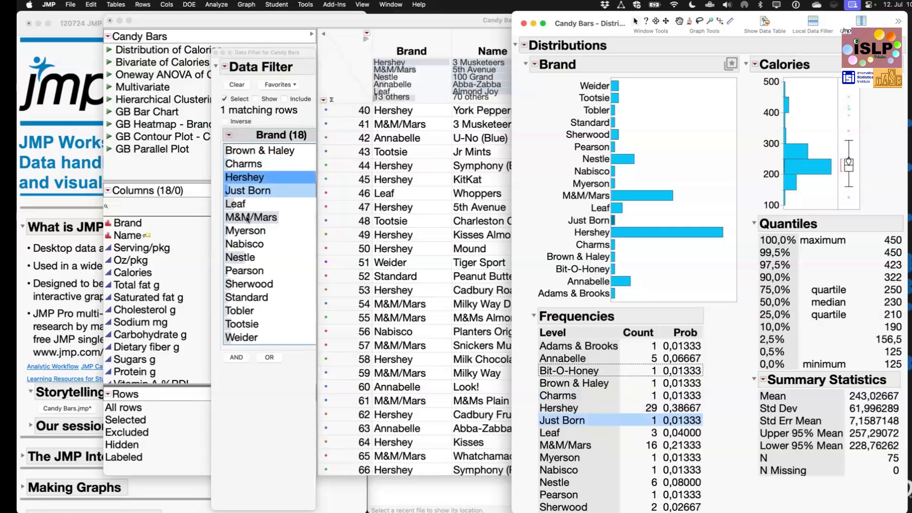
left_click(247, 219, "super")
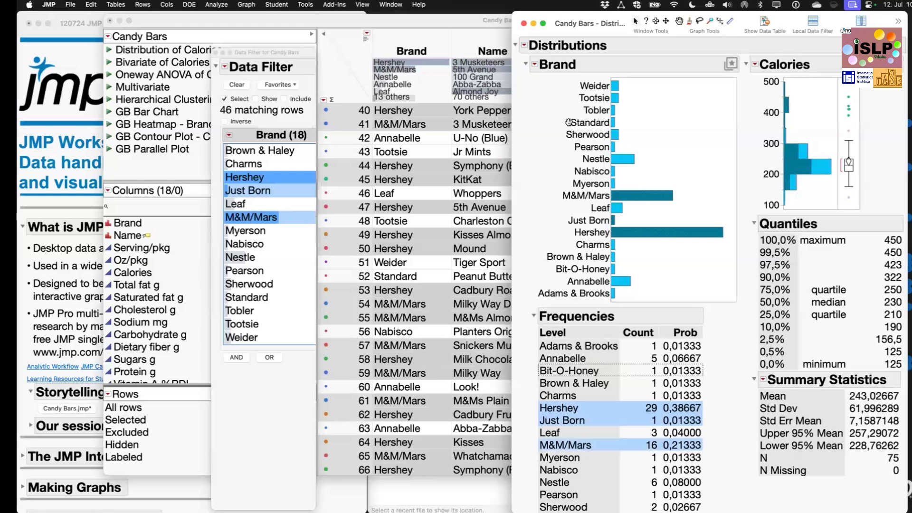
left_click(236, 85)
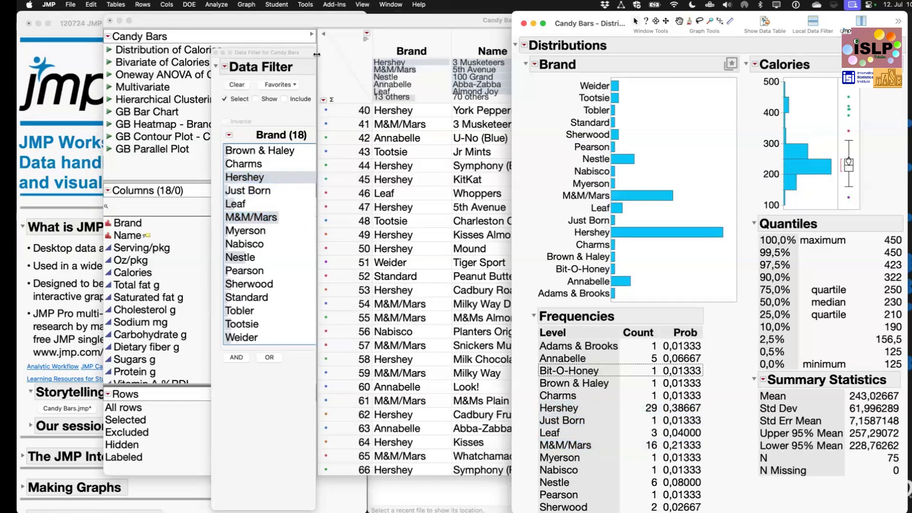
- Widen the Data Filter window and add Calories as an AND condition to the Brand filter
left_click_drag(316, 65, 390, 65)
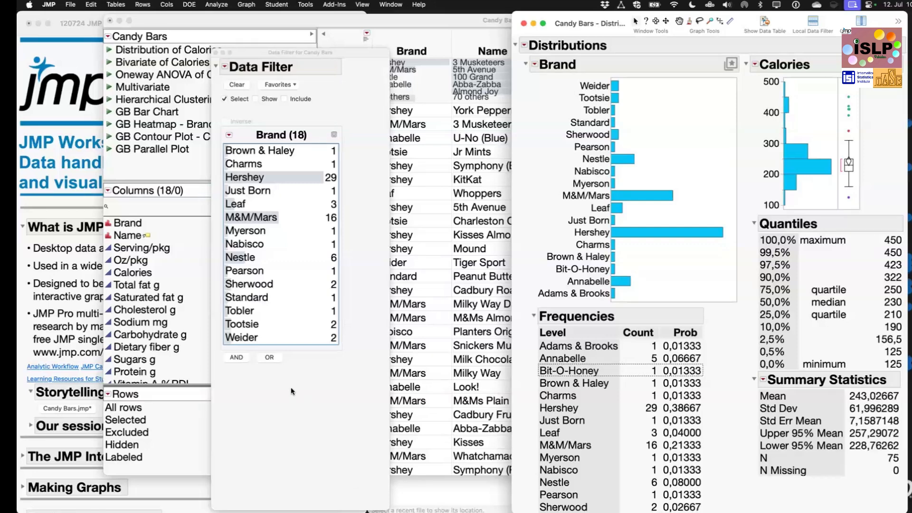
left_click(236, 359)
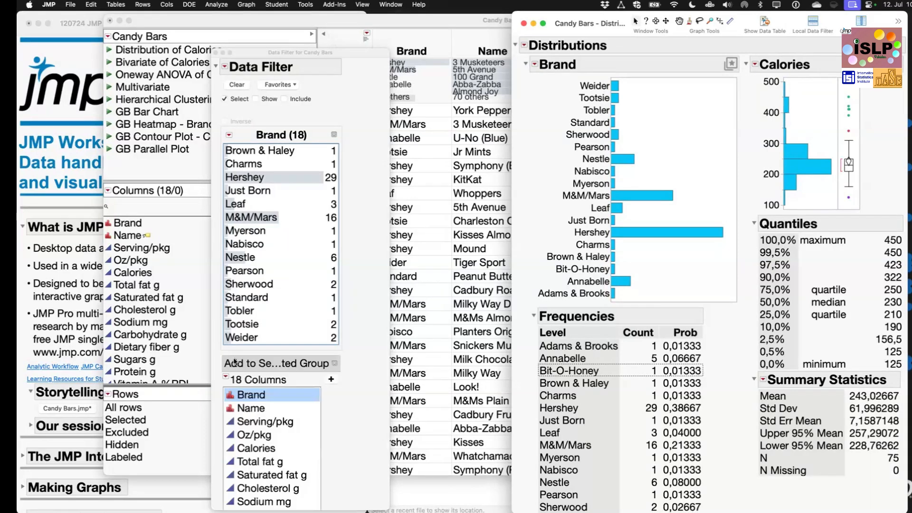
left_click(257, 450)
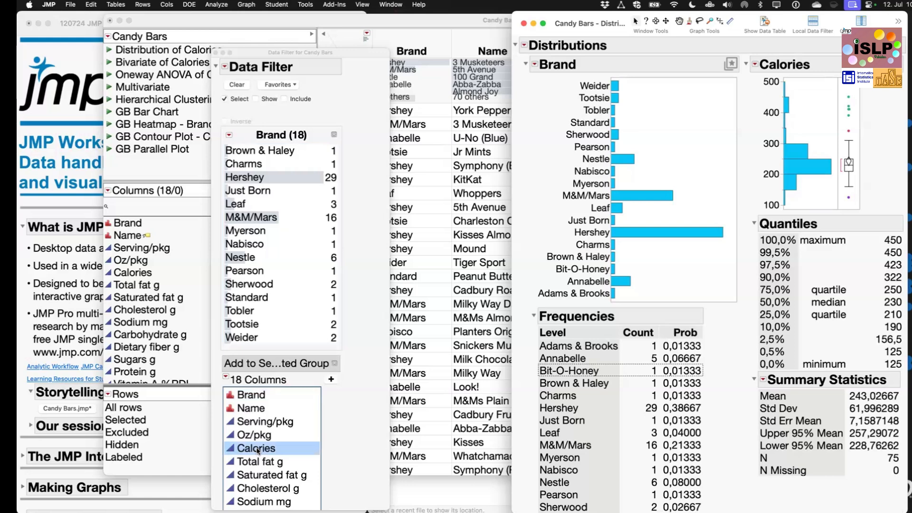
left_click(331, 380)
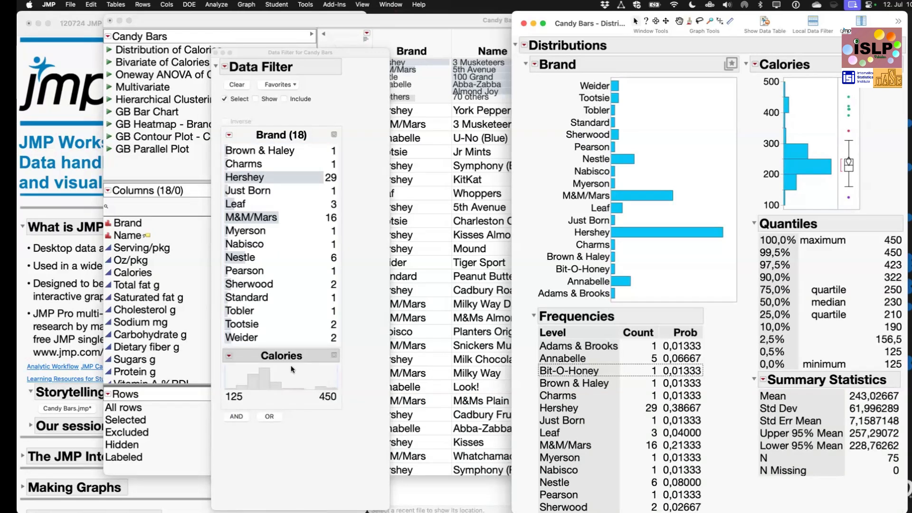
- Filter the rows to Hershey with a lower Calories limit of 327.44
left_click(254, 178)
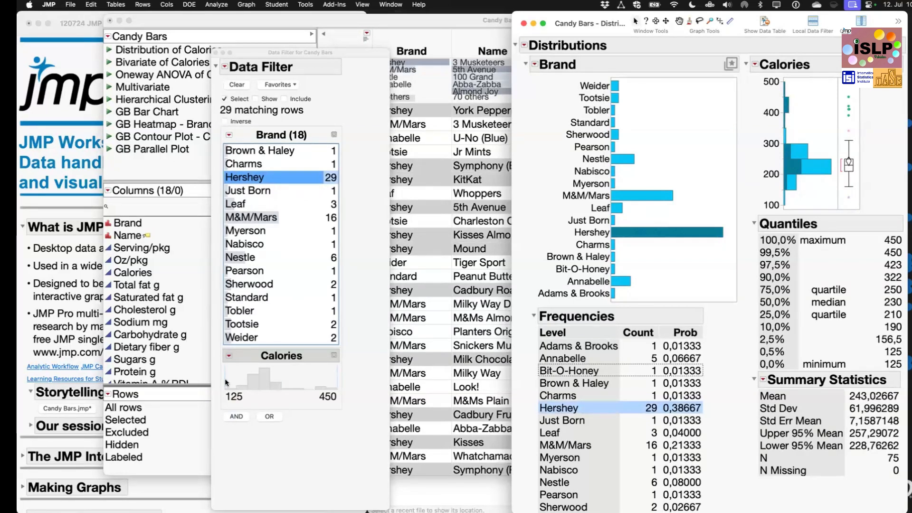
left_click_drag(226, 382, 302, 382)
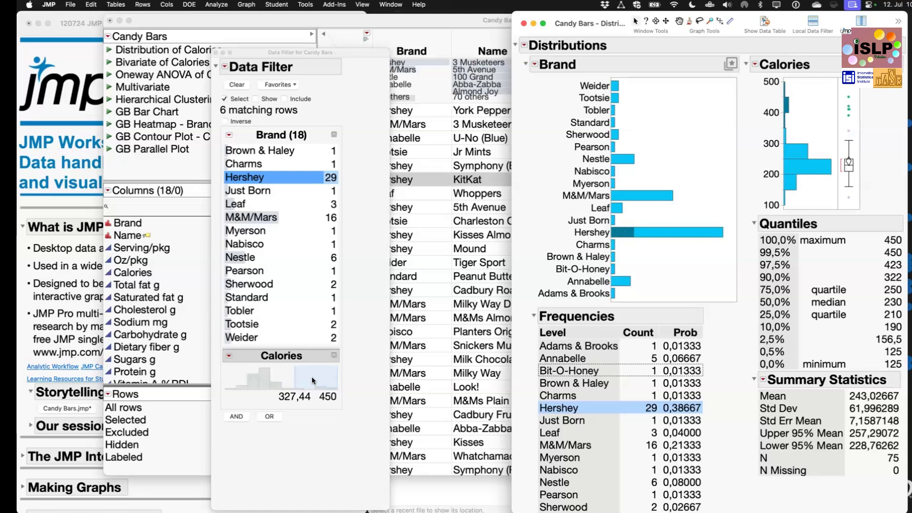
- Bring the Candy Bars table to the front and place the Data Filter window beside it
left_click_drag(312, 377, 299, 380)
left_click_drag(243, 387, 321, 389)
left_click(401, 18)
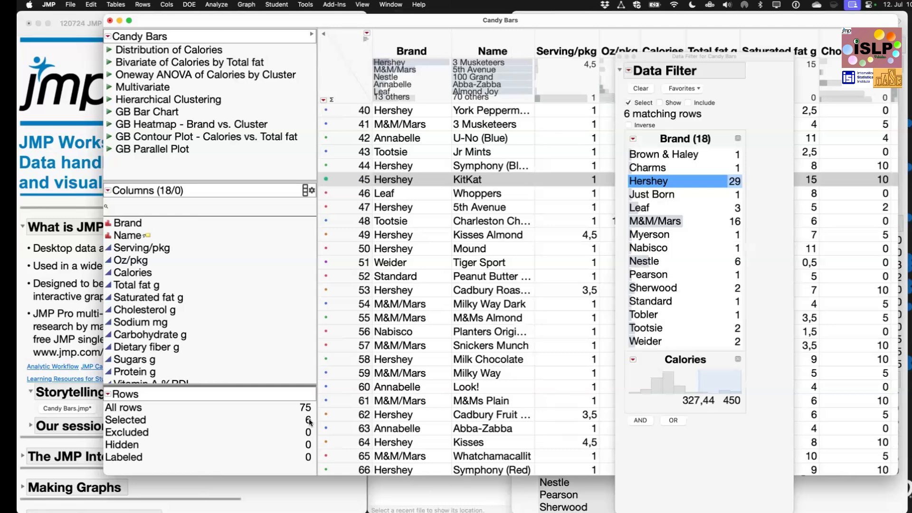
- Open the selected rows as a linked subset, widen its window to view more columns, and close it
right_click(124, 421)
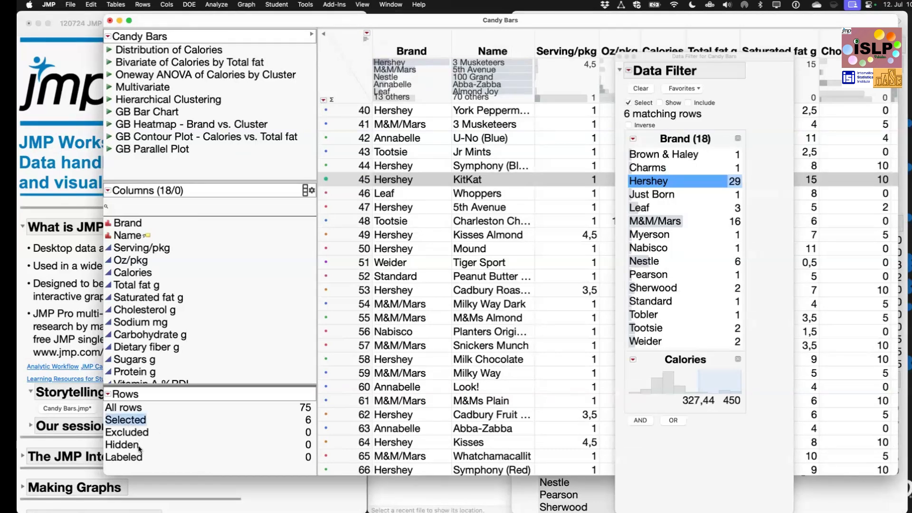
left_click(140, 447)
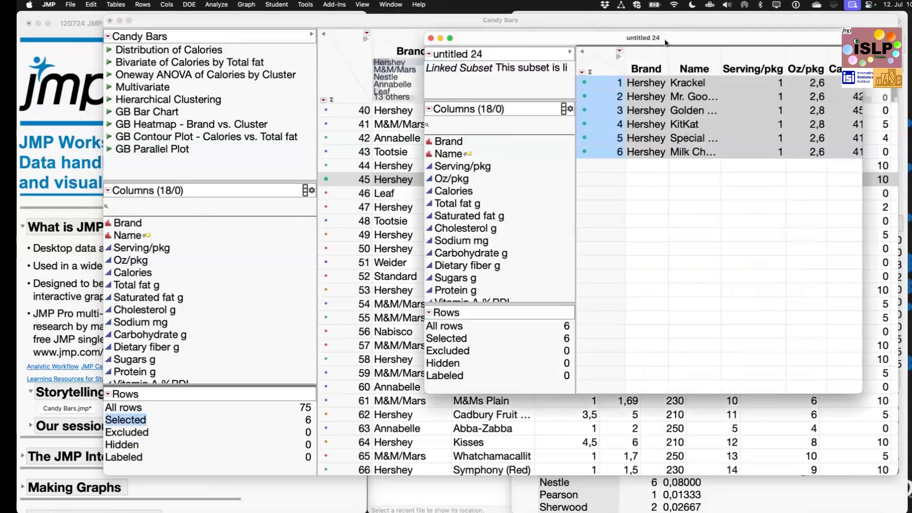
left_click_drag(665, 39, 336, 91)
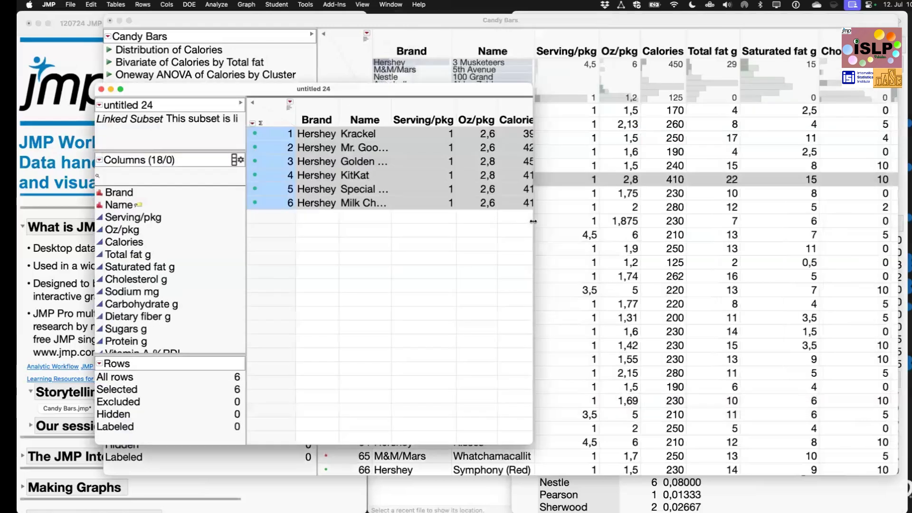
left_click_drag(533, 221, 840, 235)
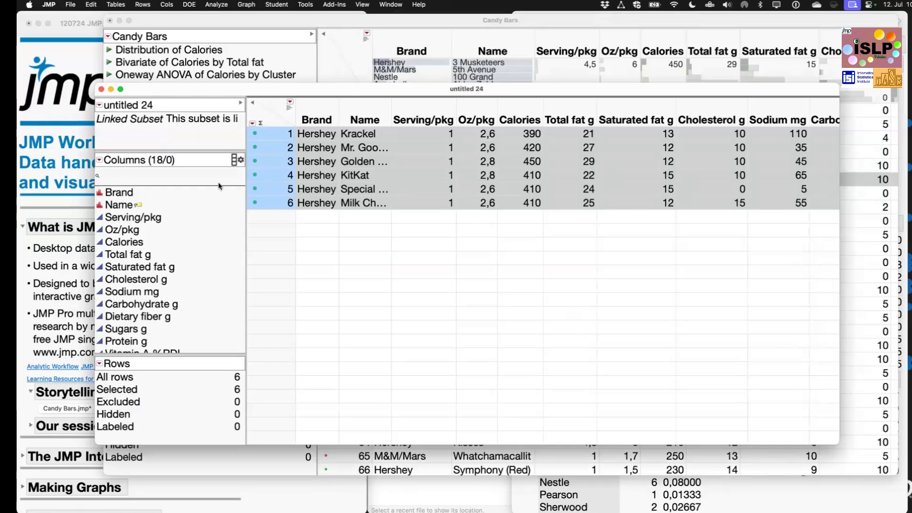
left_click(102, 90)
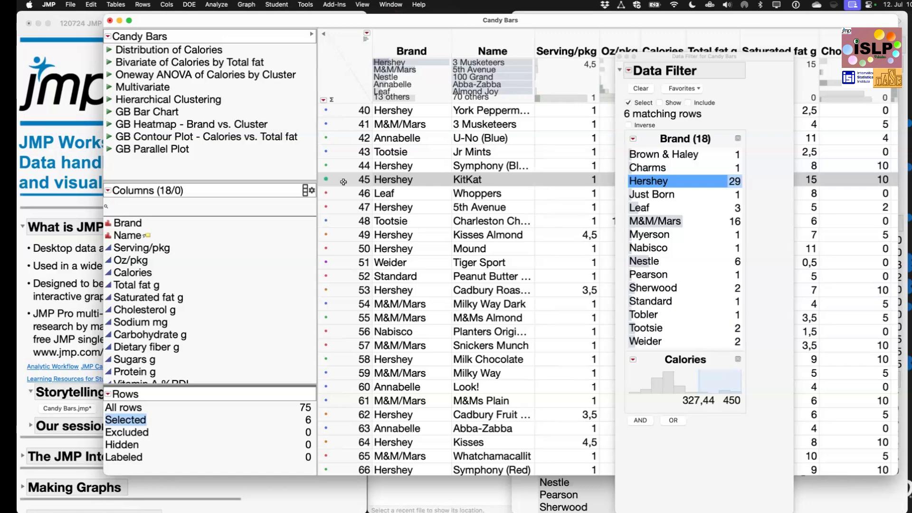
left_click(323, 100)
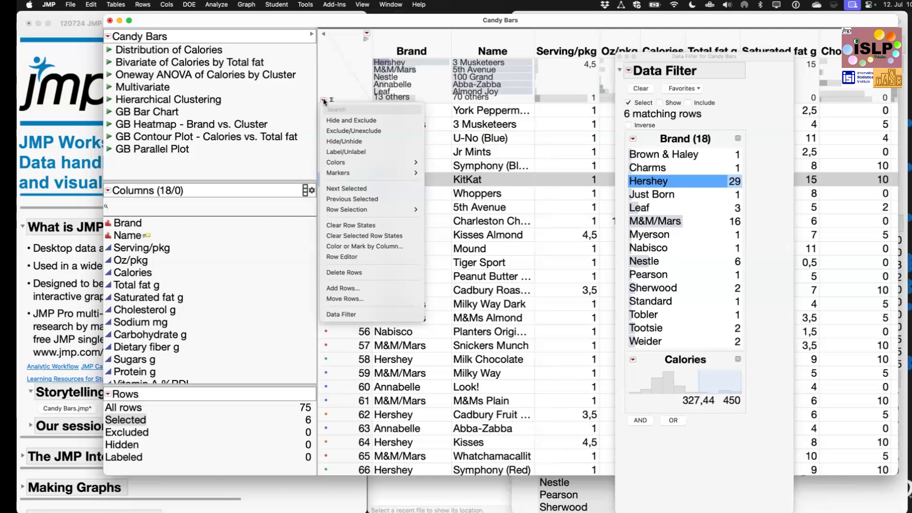
left_click(372, 246)
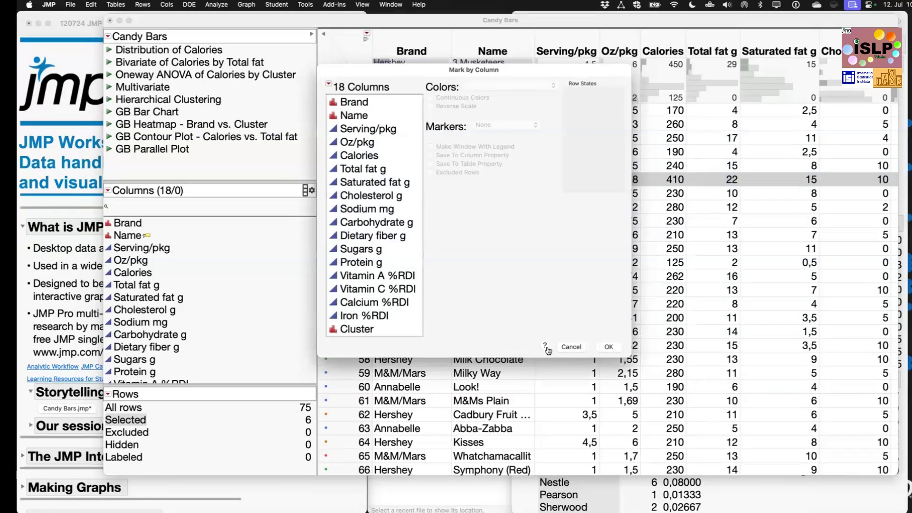
left_click(571, 347)
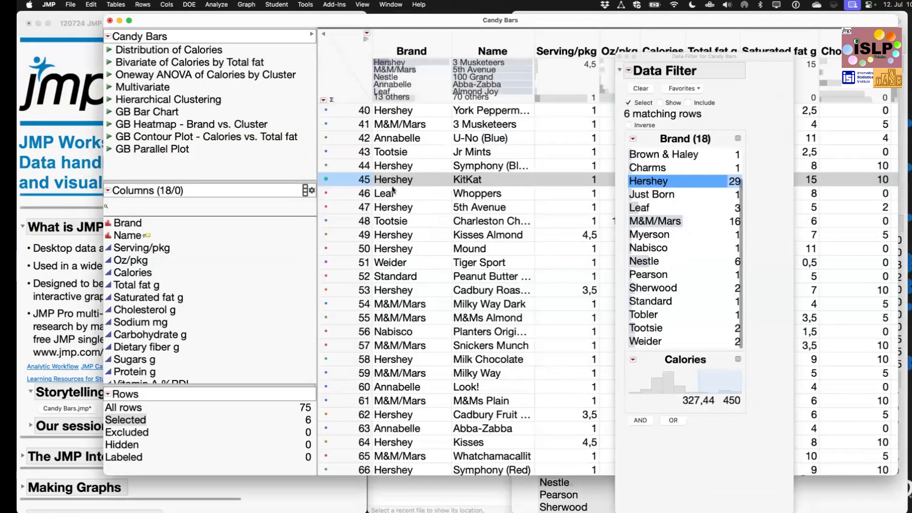
- Assign an asterisk-shaped marker to the selected Hershey rows
left_click(324, 101)
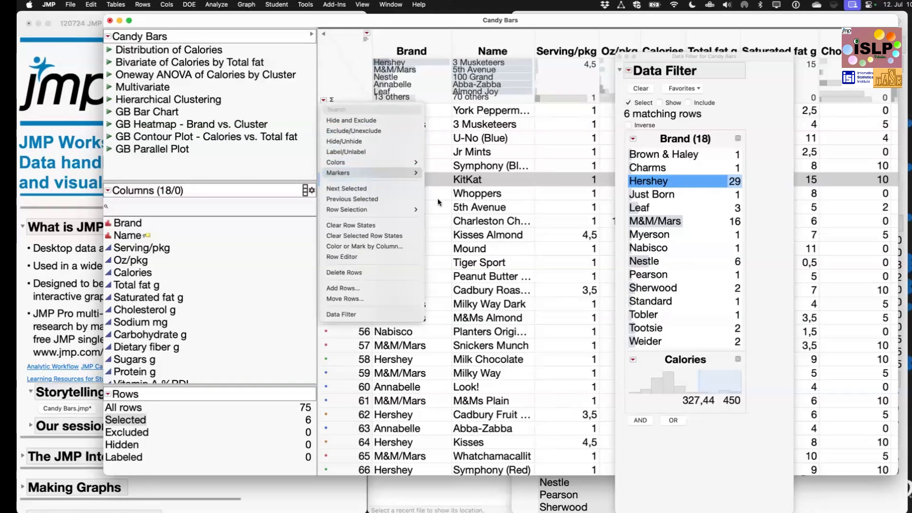
left_click(460, 192)
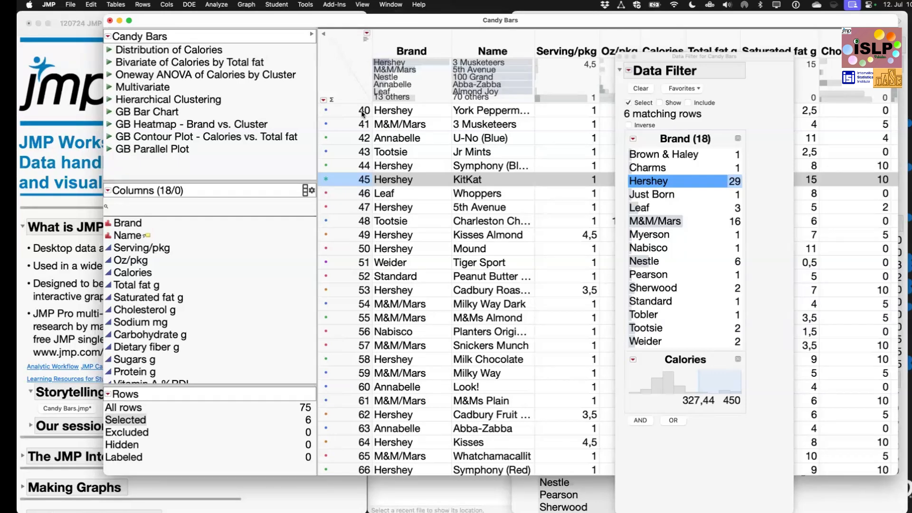
- Open an enlarged Graph Builder window for the Candy Bars table and plot Calories on the Y axis
left_click(246, 7)
left_click(254, 21)
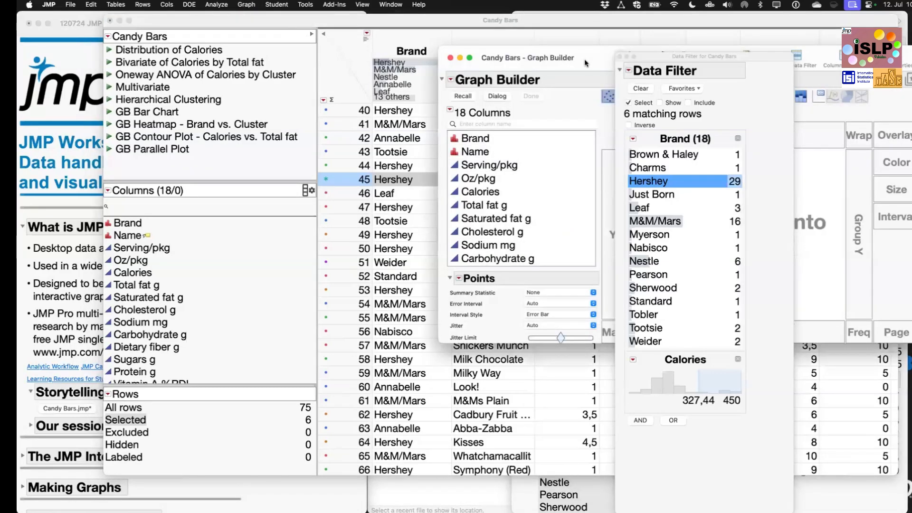
left_click_drag(584, 59, 188, 77)
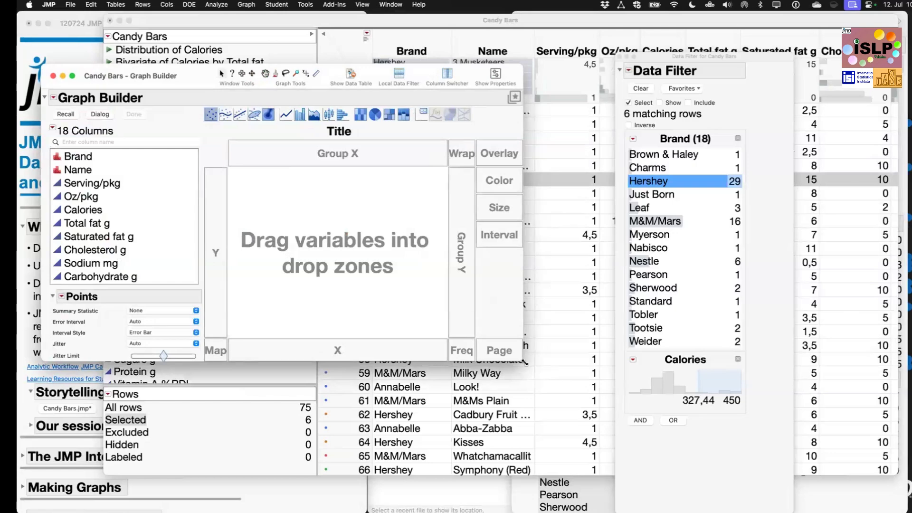
left_click_drag(524, 362, 616, 451)
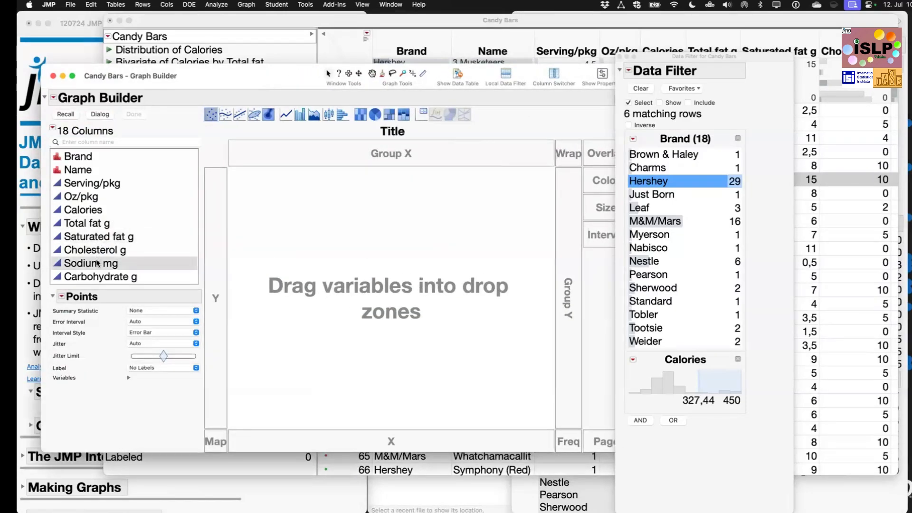
left_click(96, 211)
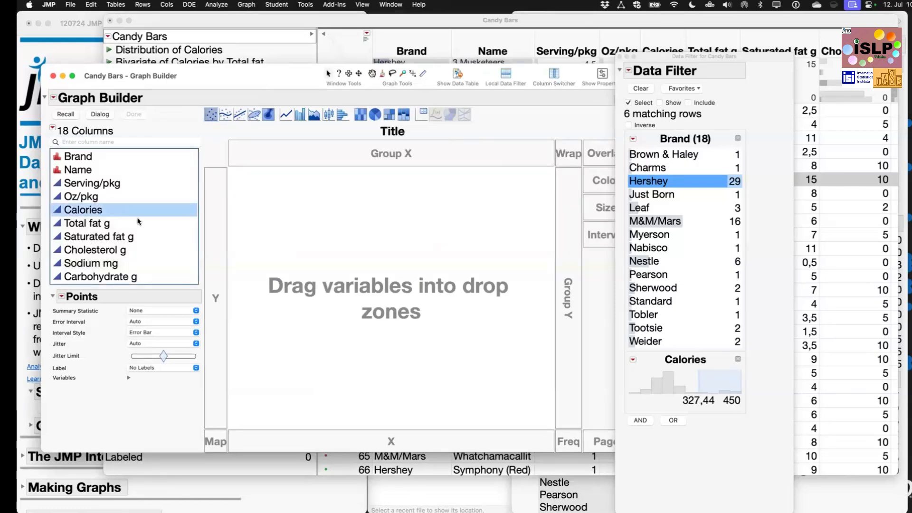
left_click(217, 241)
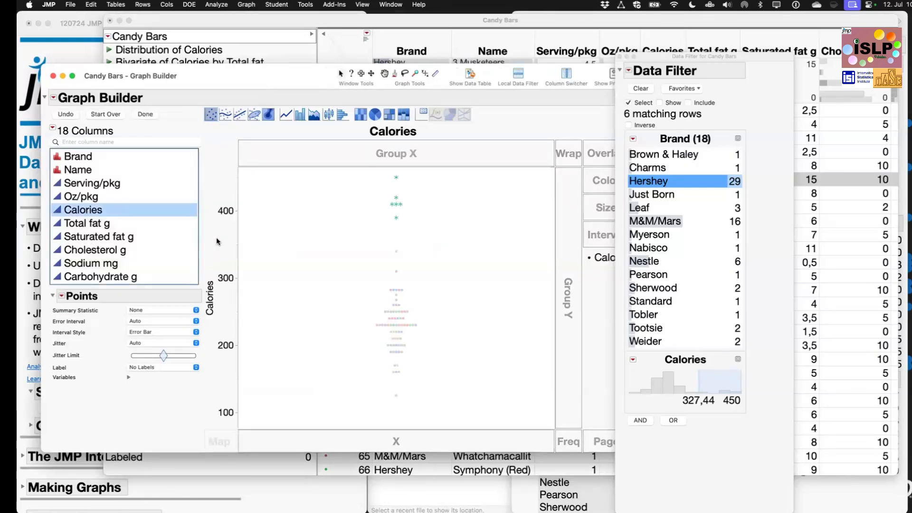
- Select the highest-calorie points in the plot, switch the selection to all lower points, and clear it
left_click(299, 246)
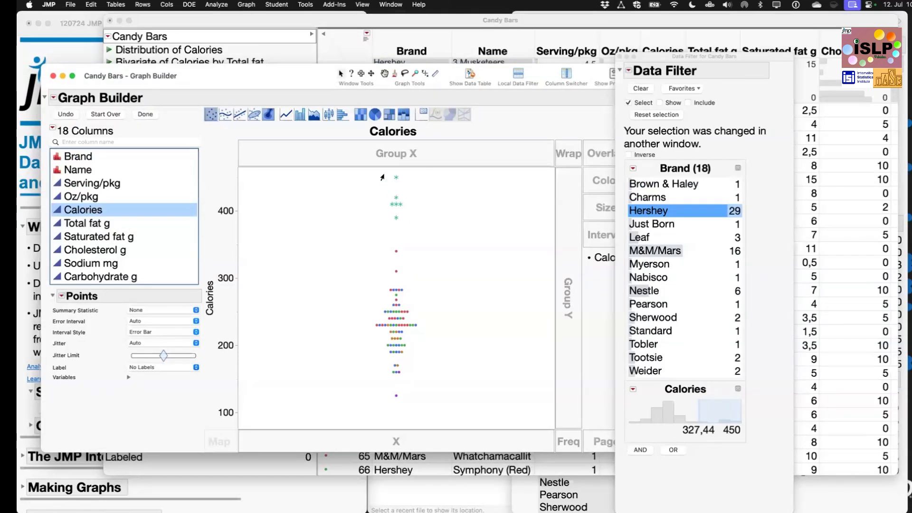
left_click_drag(383, 172, 417, 240)
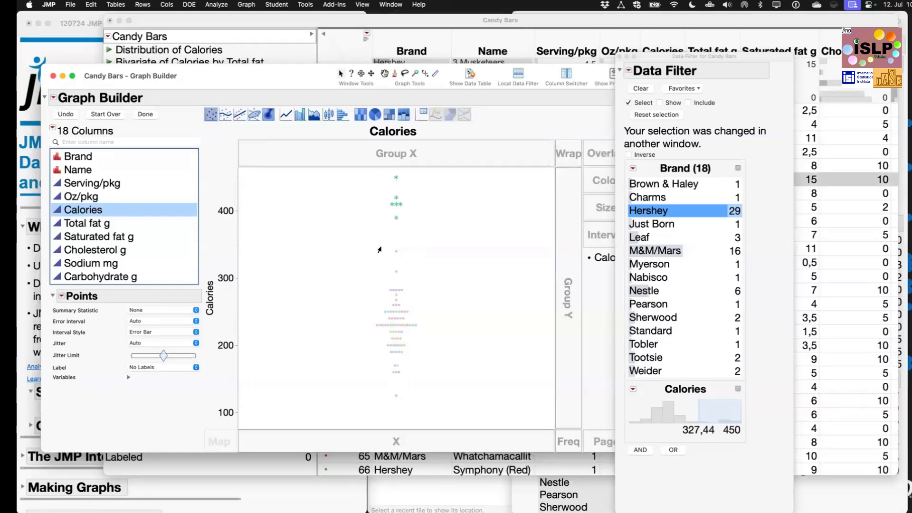
left_click_drag(381, 242, 420, 412)
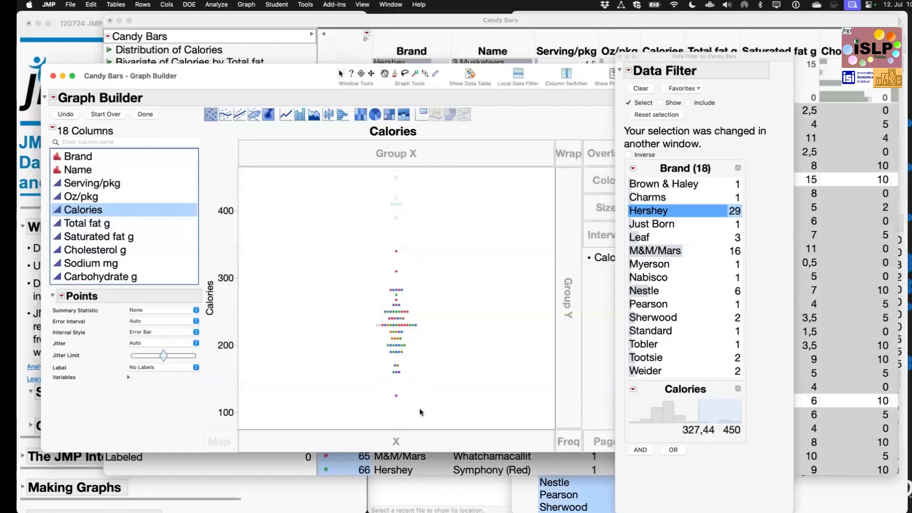
left_click(338, 336)
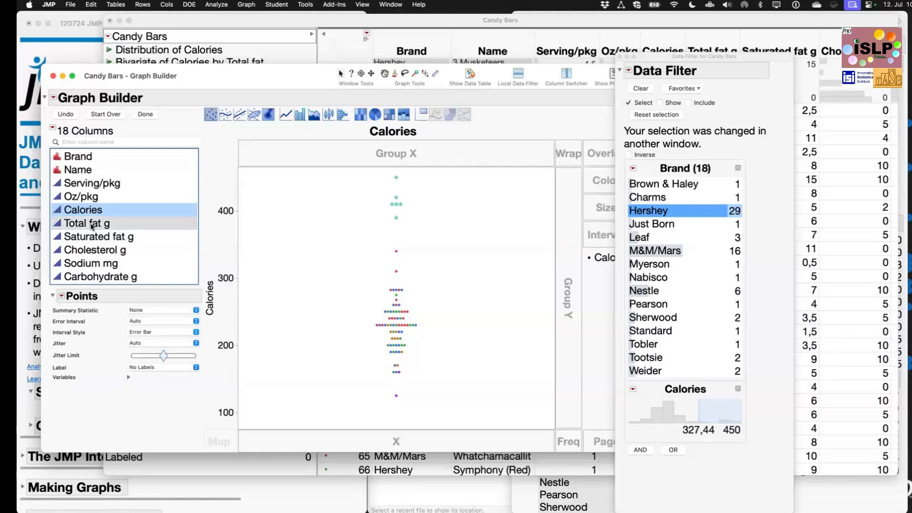
- Add Total fat g to the X axis and replace the smoother with a linear line of fit
left_click_drag(91, 227, 442, 442)
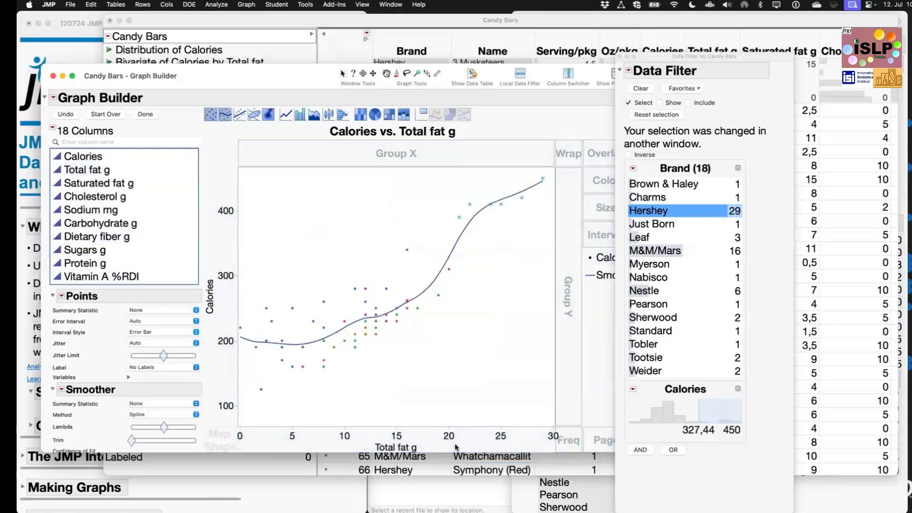
left_click(241, 114)
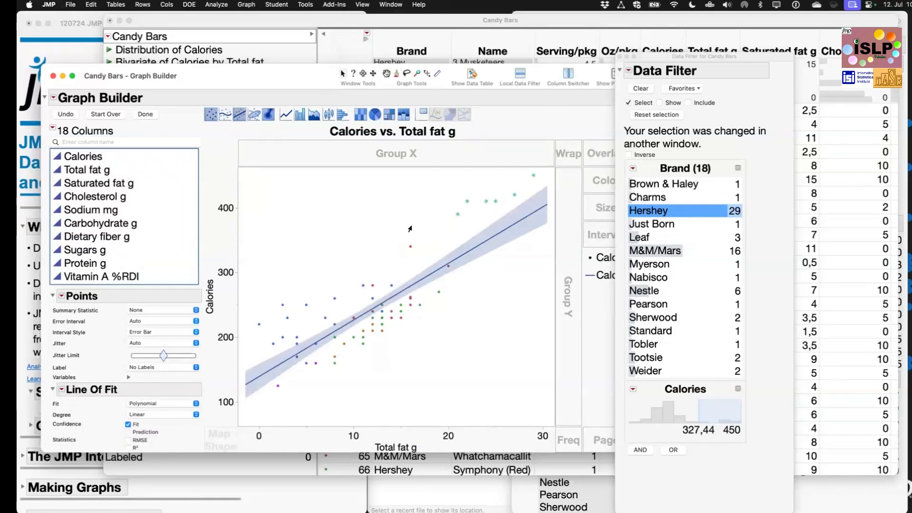
- Close the Data Filter and select the group of highest-calorie points above the line of fit
left_click_drag(388, 230, 545, 165)
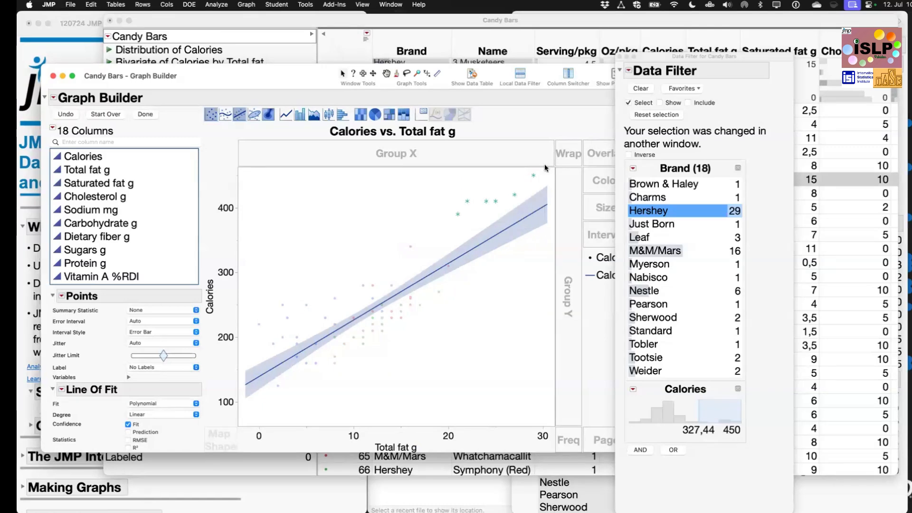
left_click(620, 57)
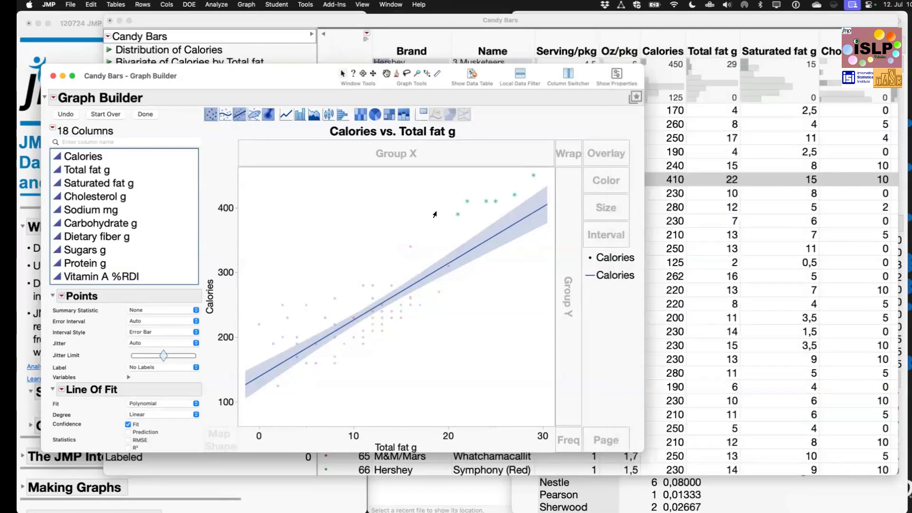
left_click_drag(425, 227, 549, 162)
- Exclude the selected rows in the Candy Bars table, and hide only row 45, KitKat, from graphs
left_click(437, 15)
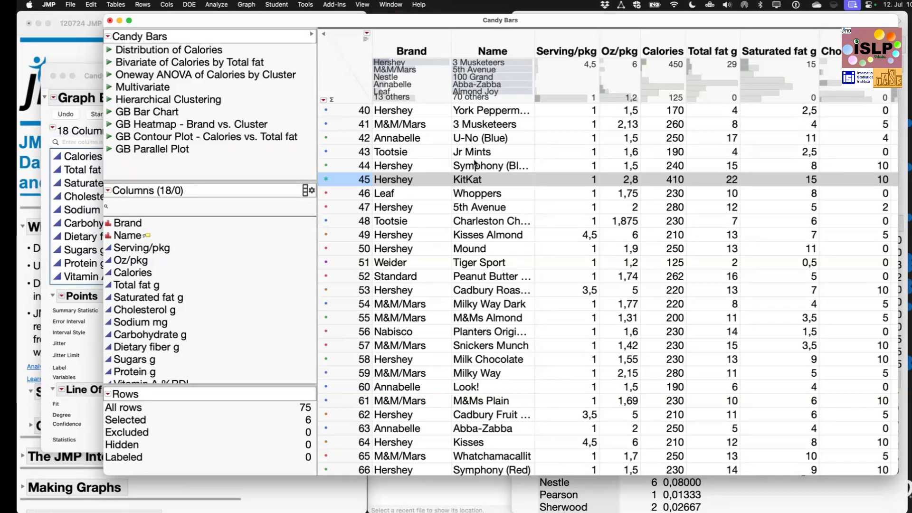
left_click(323, 101)
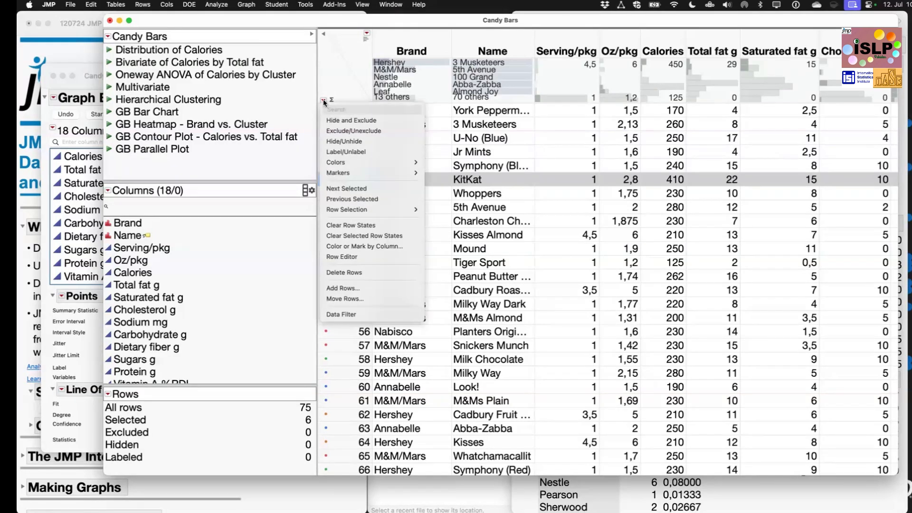
left_click(345, 122)
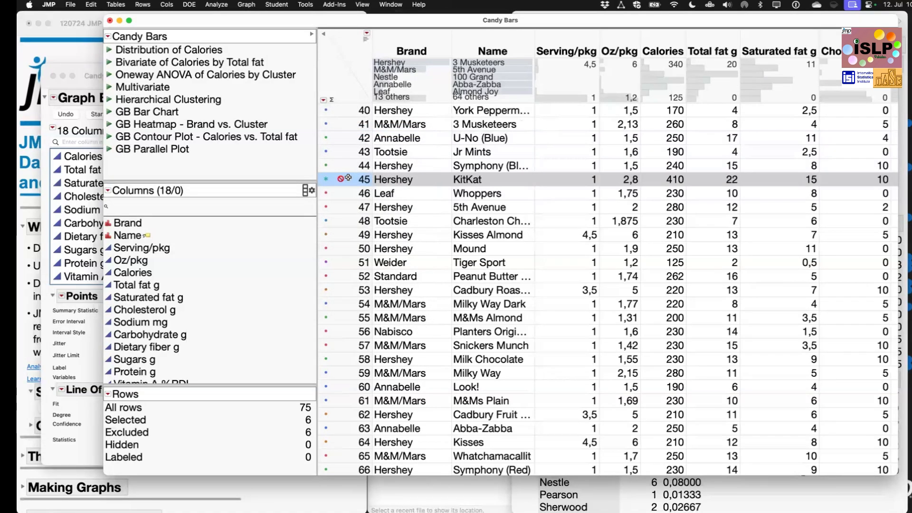
left_click(349, 177)
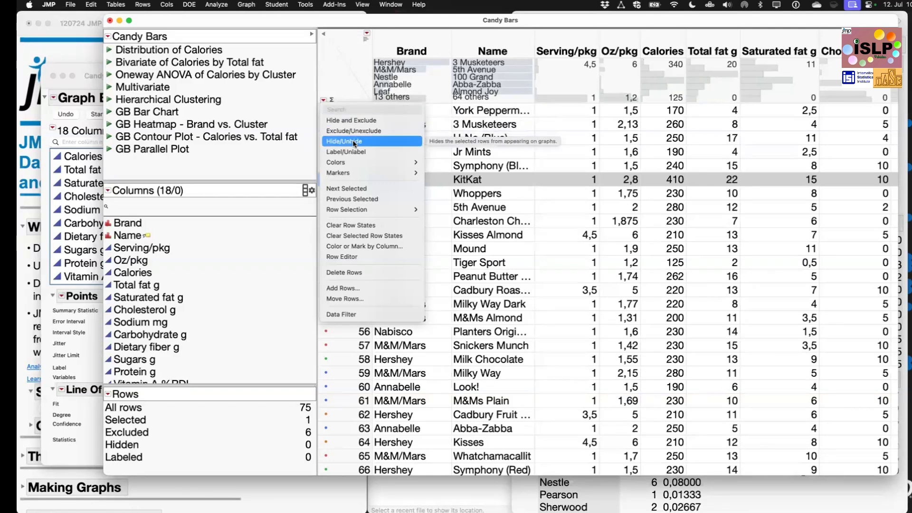
left_click(354, 142)
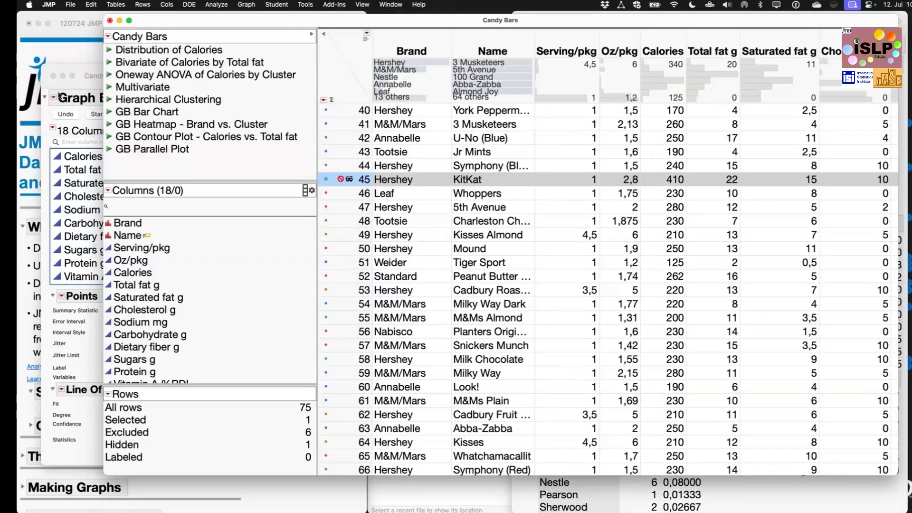
- Clear the row selection in the Calories vs. Total fat g graph and close Graph Builder
left_click(70, 67)
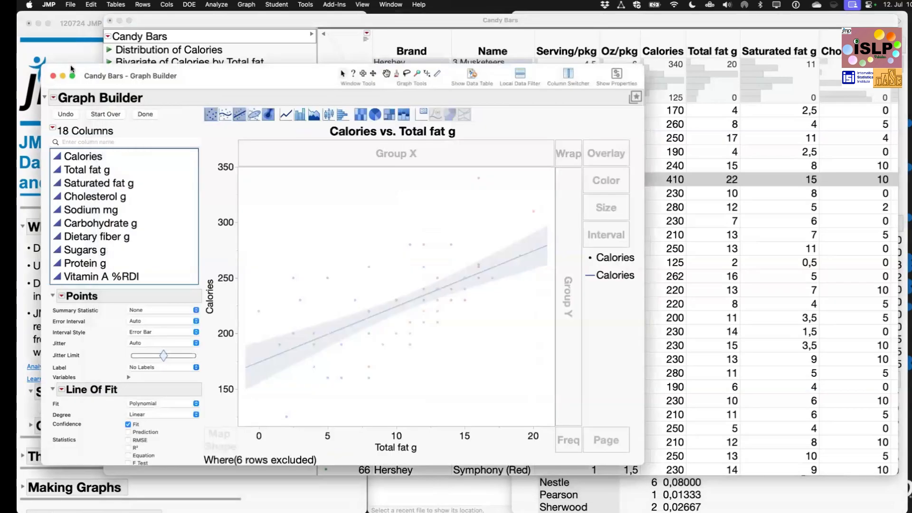
left_click(383, 208)
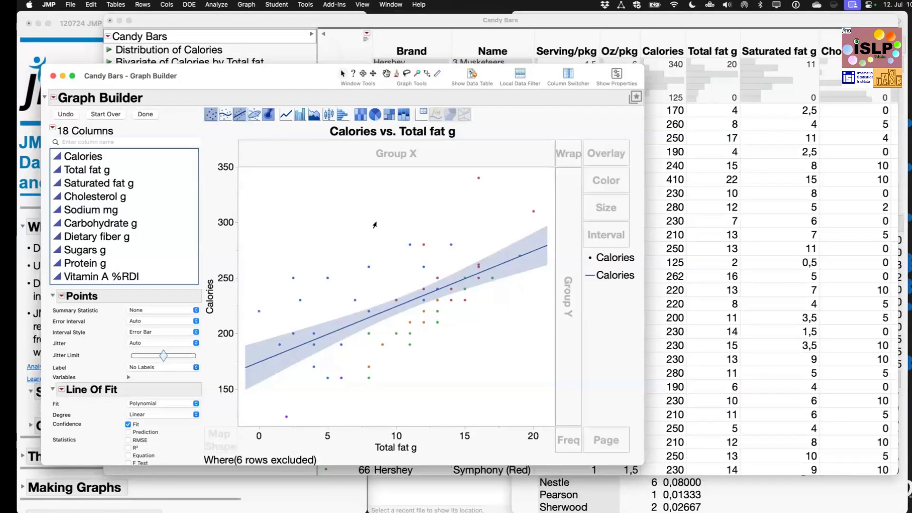
left_click(53, 76)
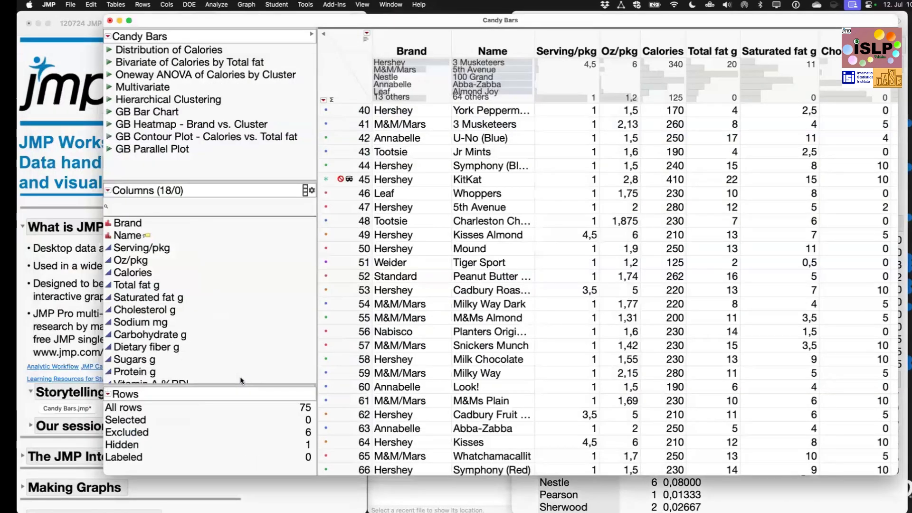
left_click(123, 446)
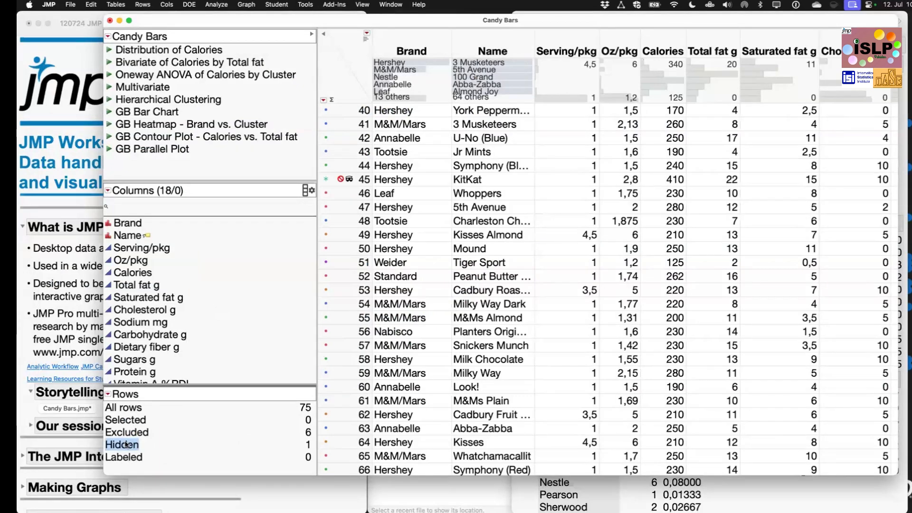
left_click(126, 433)
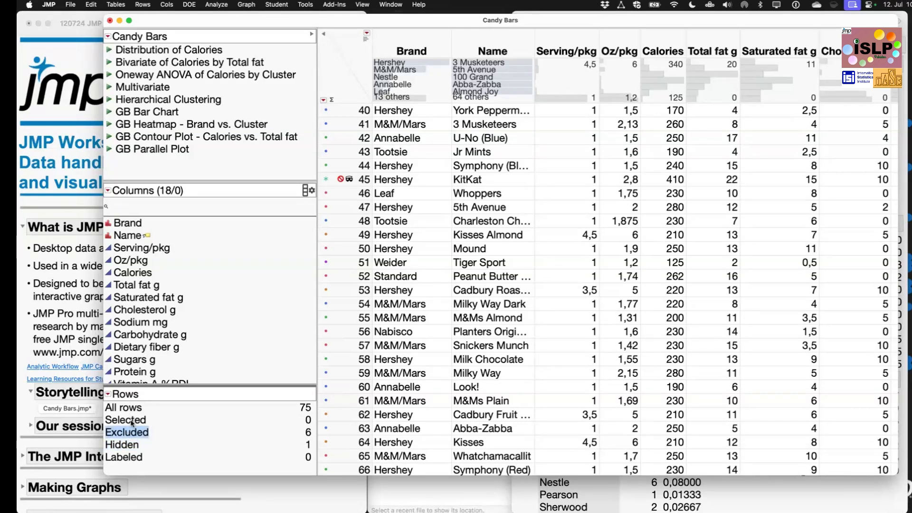
left_click(132, 423)
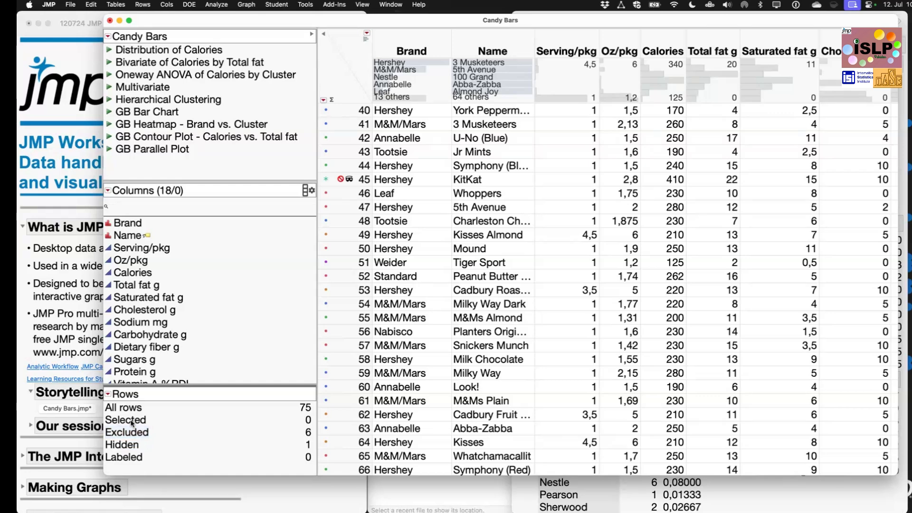
- Clear the excluded and hidden row states from the Candy Bars table and deselect all rows
left_click(132, 435)
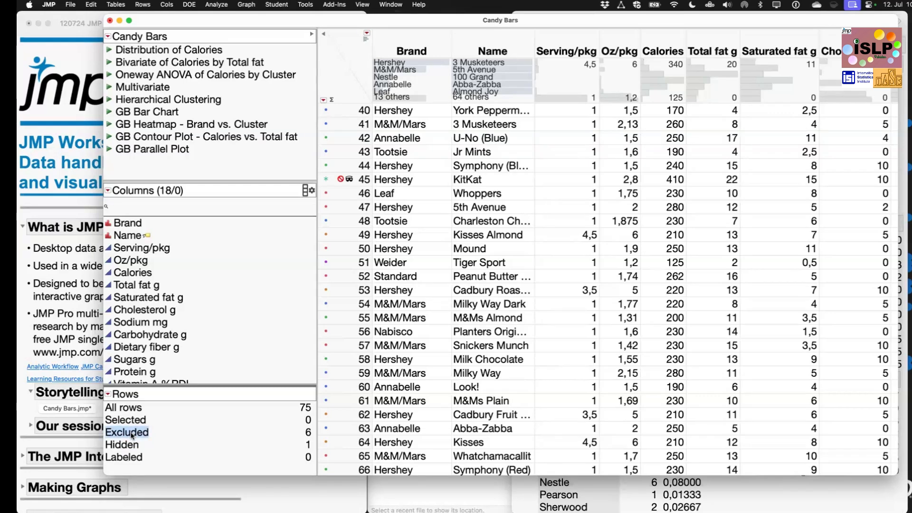
left_click(124, 447)
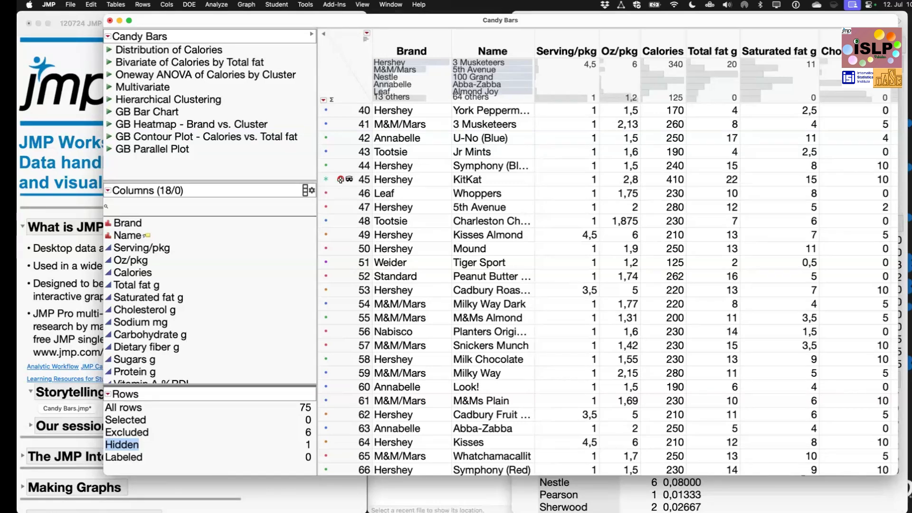
left_click(340, 179)
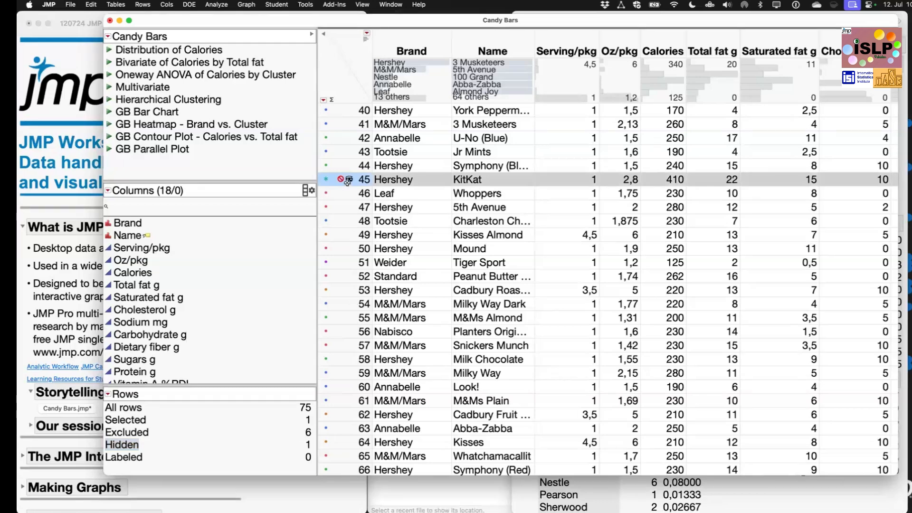
left_click(335, 69)
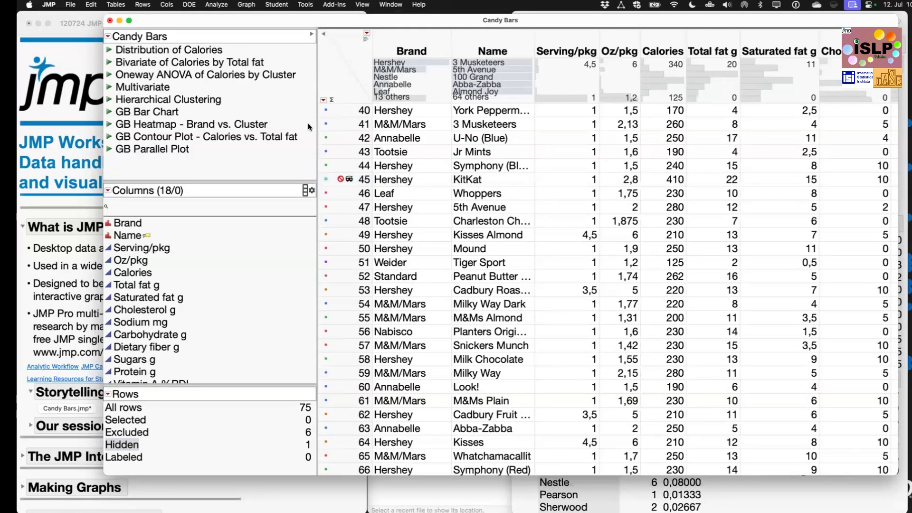
right_click(129, 432)
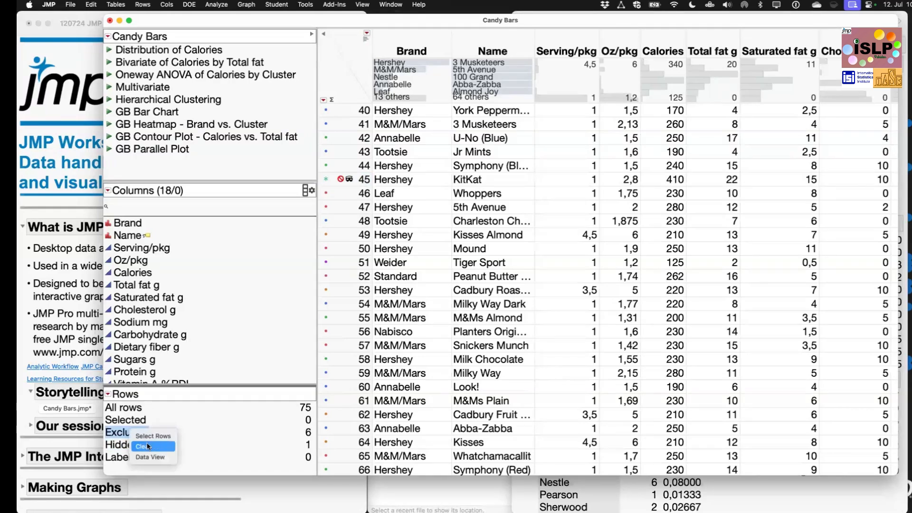
left_click(148, 447)
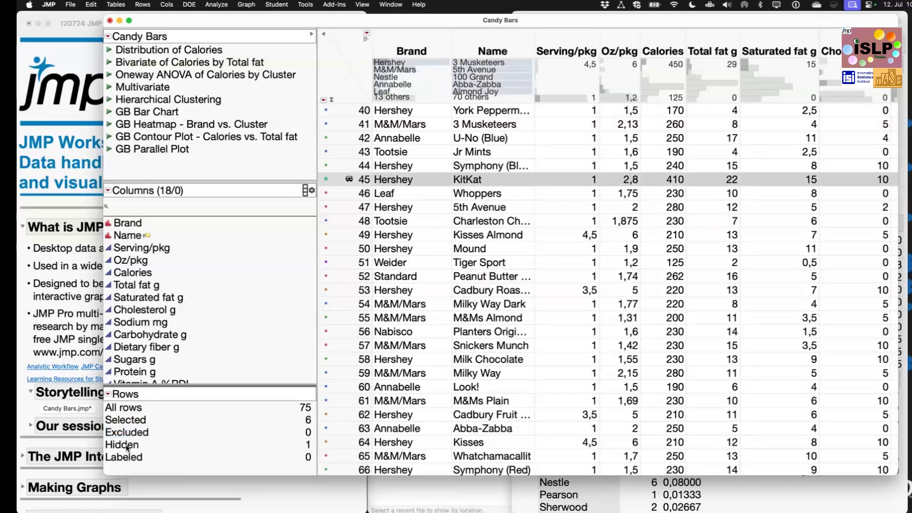
right_click(127, 446)
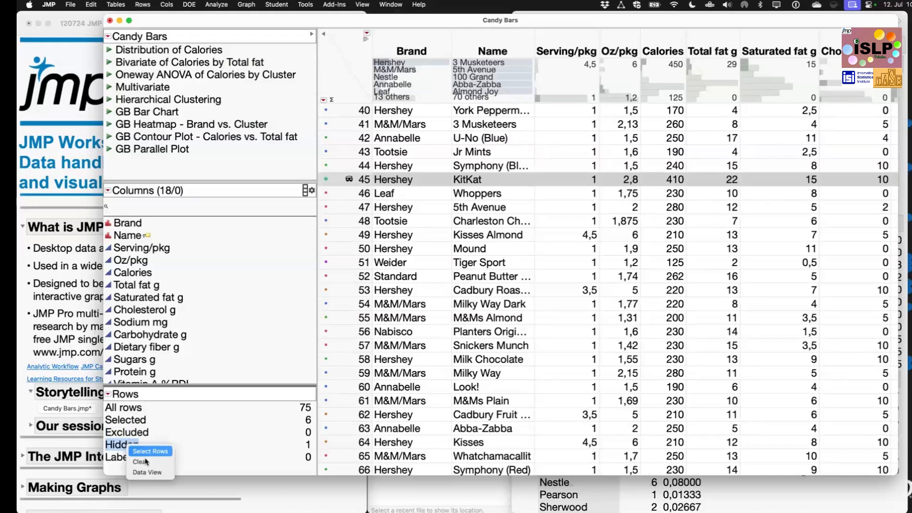
left_click(147, 462)
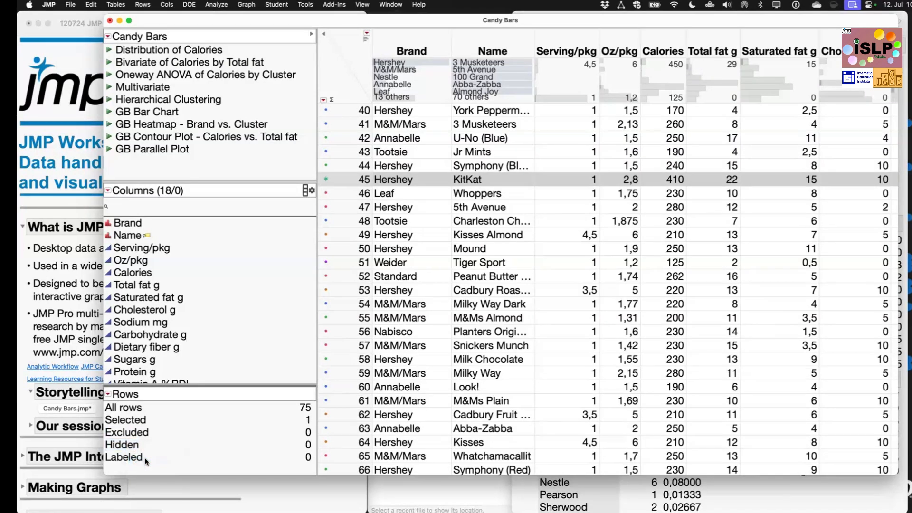
left_click(332, 69)
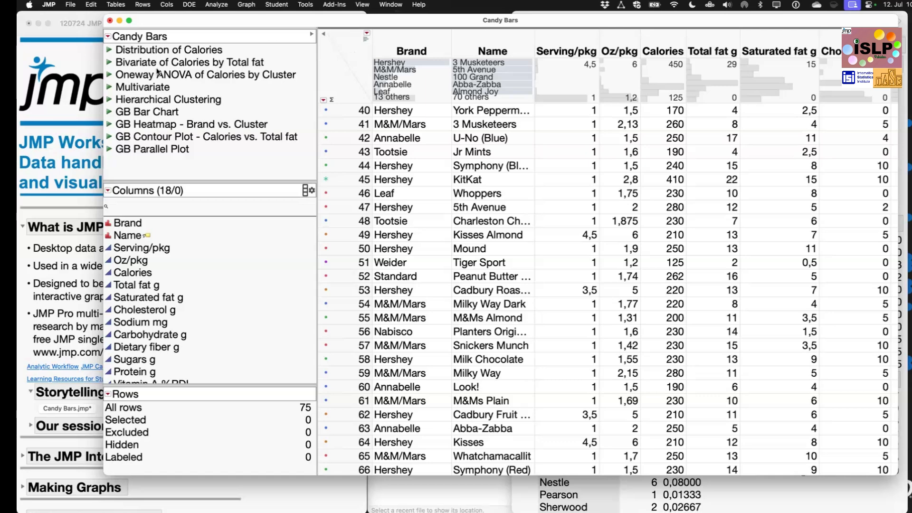
left_click(117, 5)
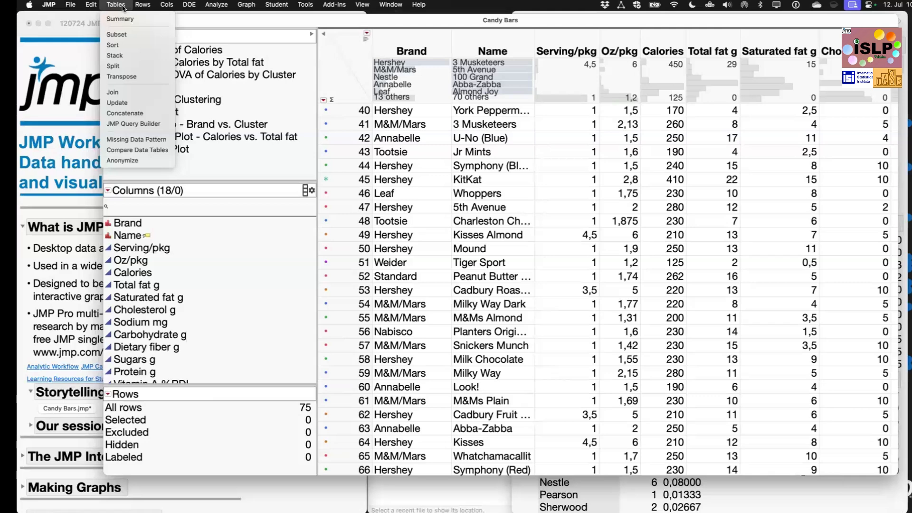
mouse_move(73, 5)
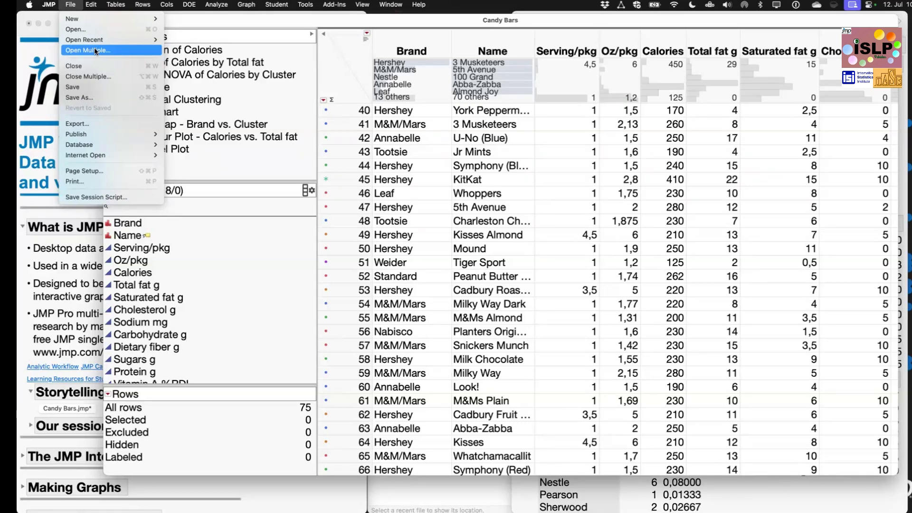
left_click(200, 21)
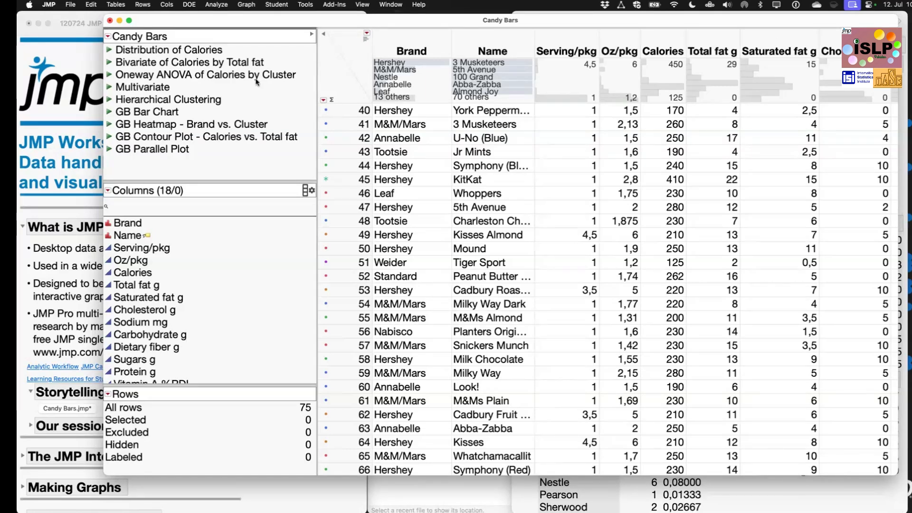
- Create a Distribution report with Calories as the Y column
left_click(220, 6)
left_click(223, 16)
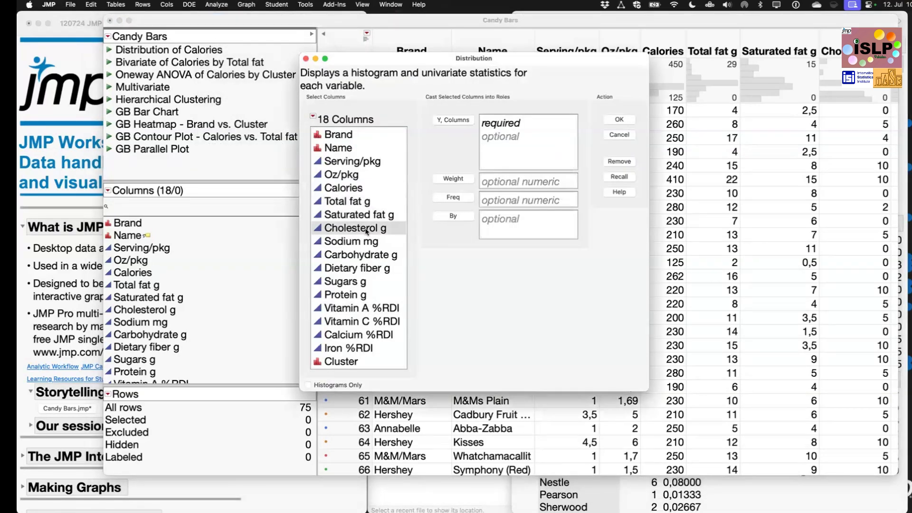
left_click(355, 190)
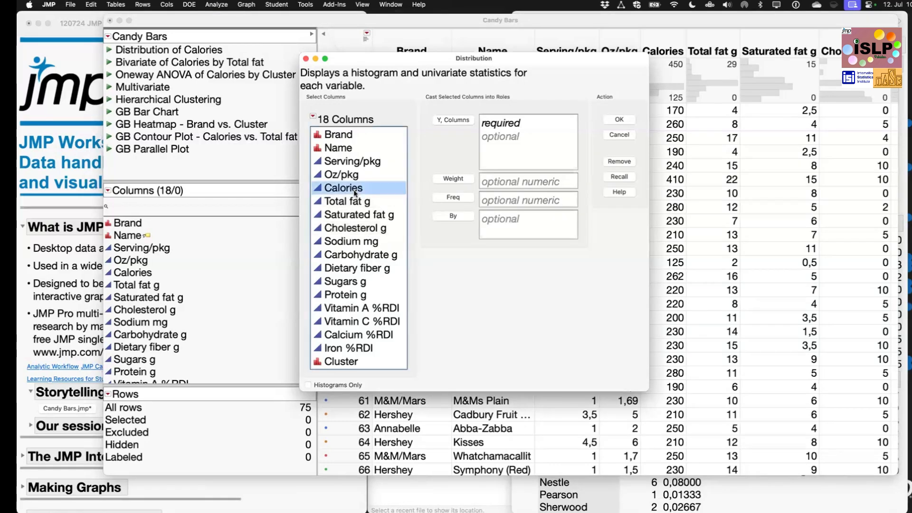
left_click(455, 121)
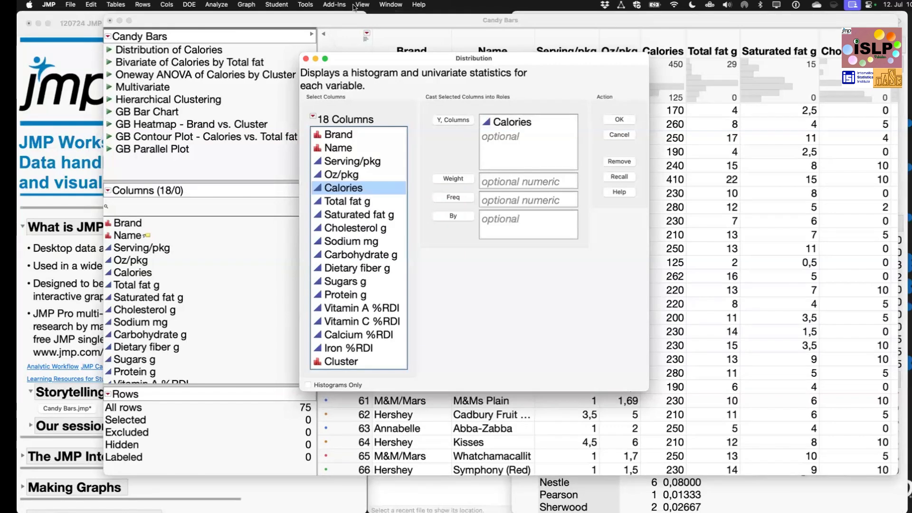
left_click(210, 6)
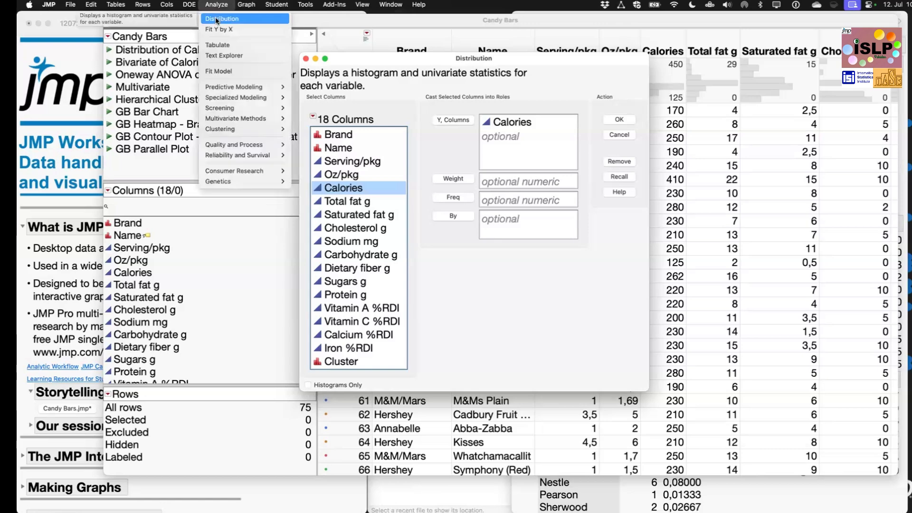
left_click(595, 91)
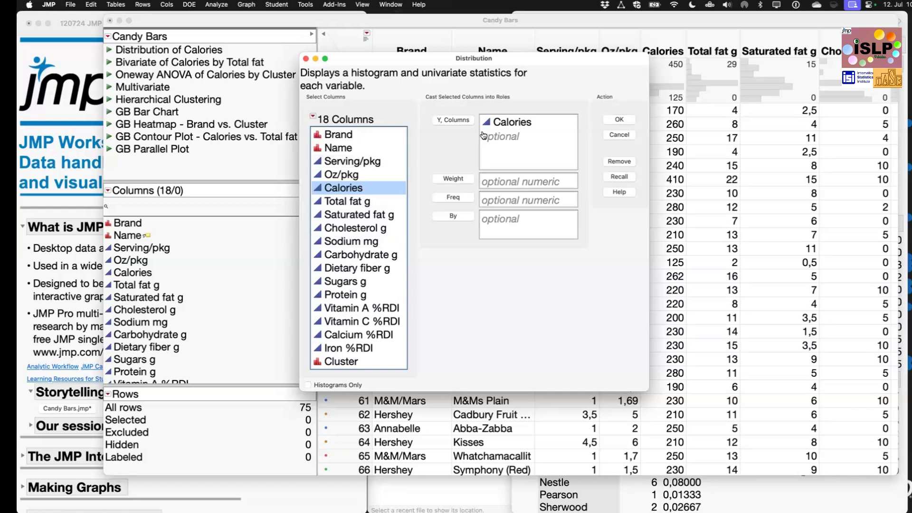
left_click(536, 149)
left_click(620, 120)
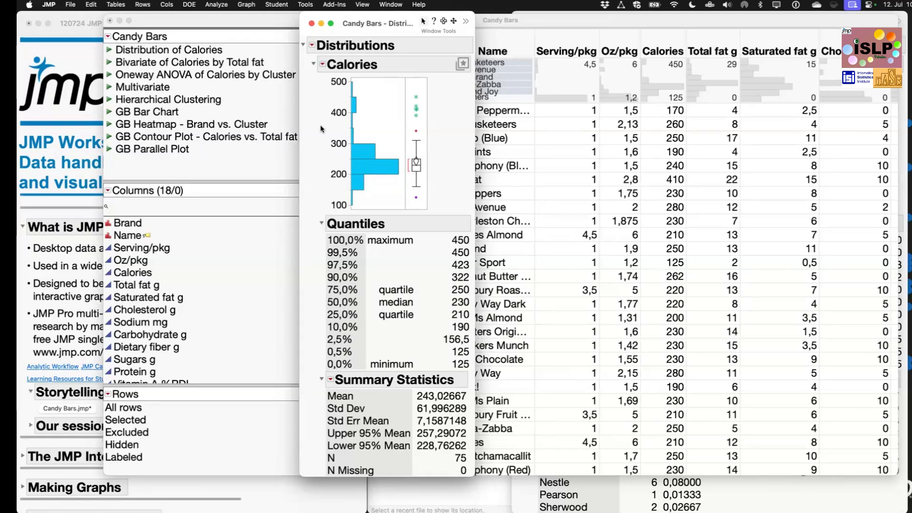
- Switch the Calories histogram from vertical to horizontal orientation and enlarge the graph
left_click(322, 64)
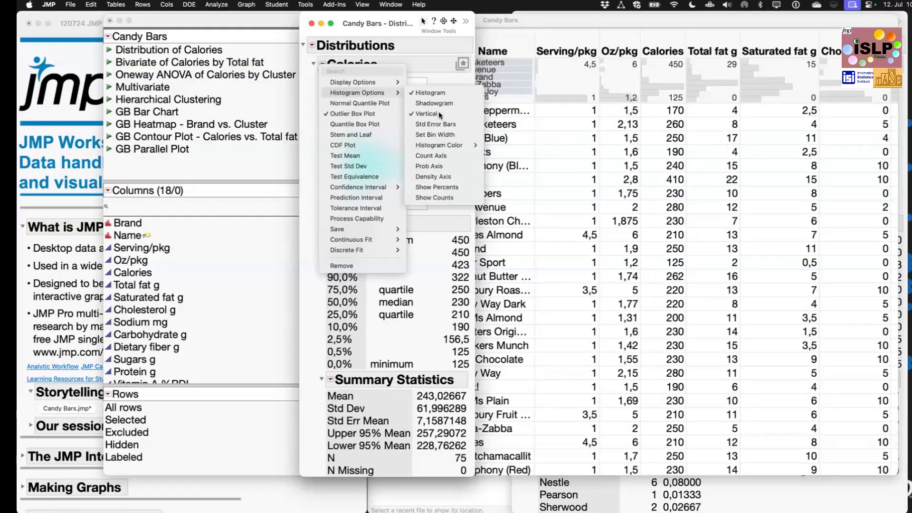
left_click(439, 114)
left_click_drag(456, 152, 528, 204)
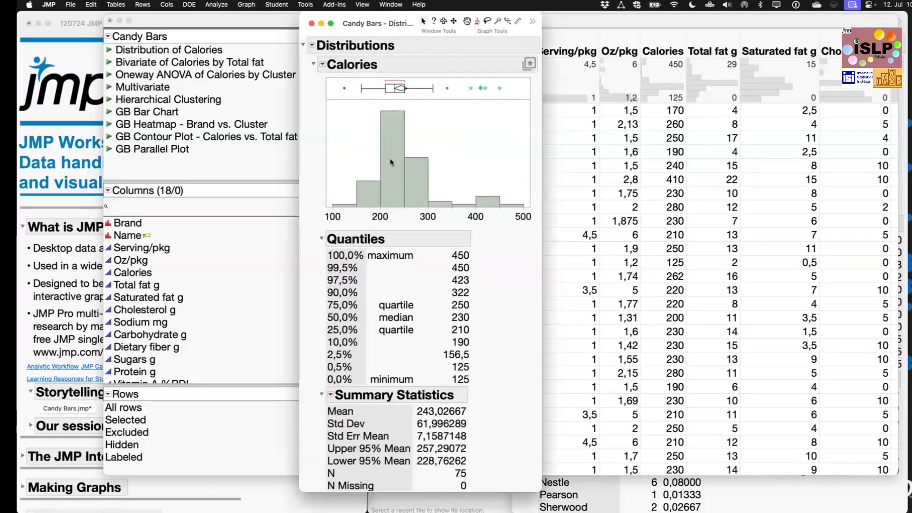
- Set the bar color of the Calories histogram to light blue
right_click(390, 159)
mouse_move(412, 175)
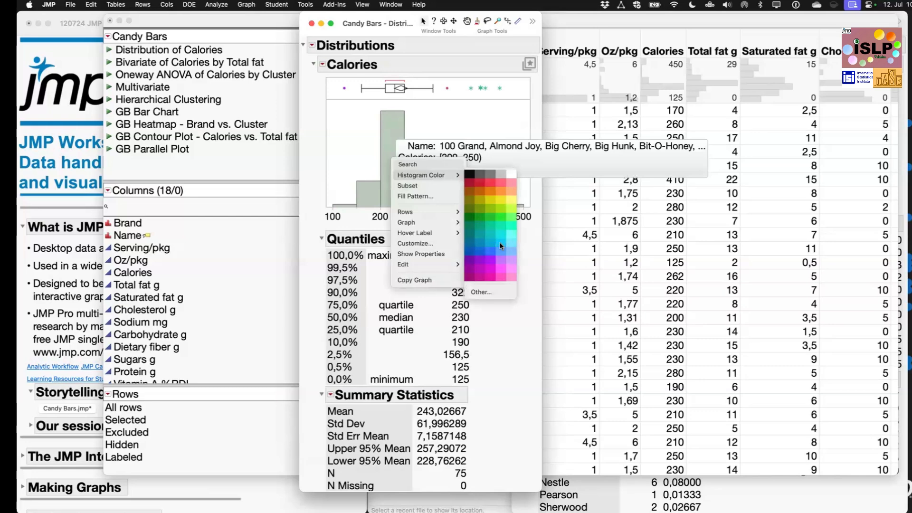
left_click(501, 245)
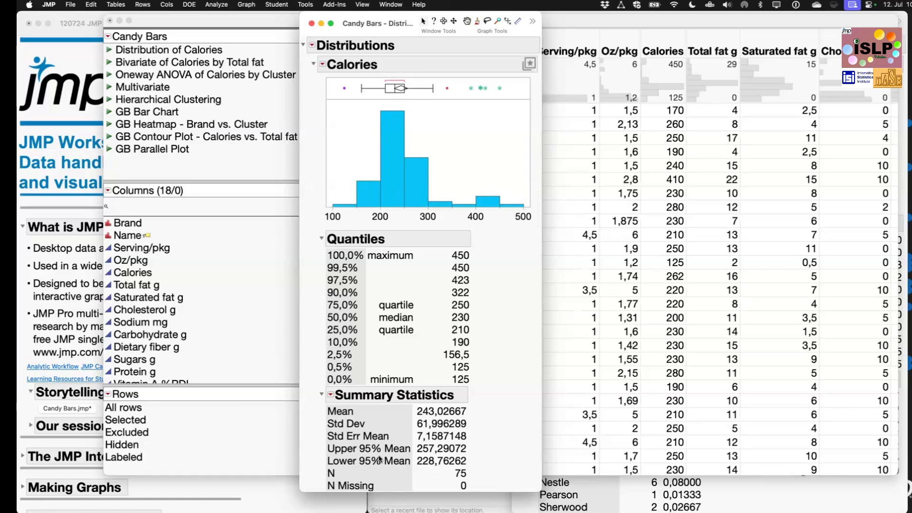
- Collapse and re-expand the Quantiles section of the Calories report
left_click(322, 240)
left_click(321, 240)
left_click(322, 239)
left_click(322, 239)
- Turn off the Quantiles table in the Calories distribution's display options
left_click(322, 64)
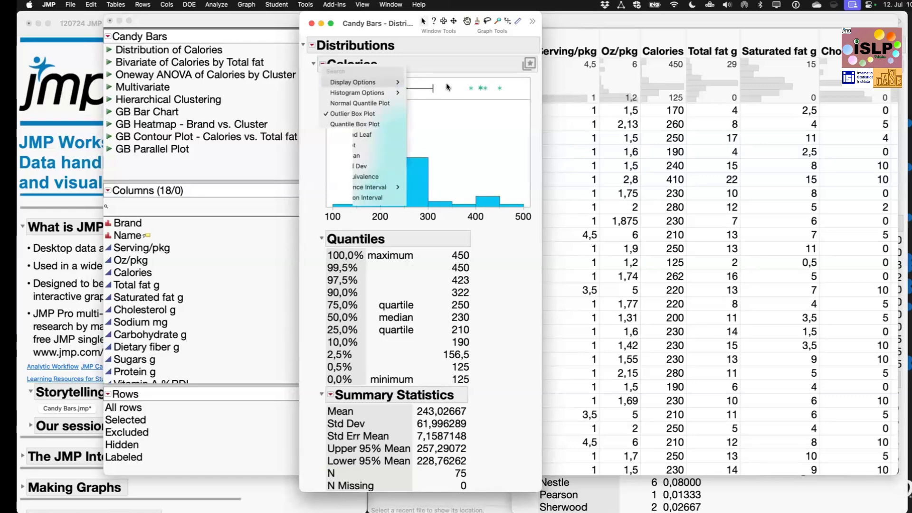
mouse_move(361, 82)
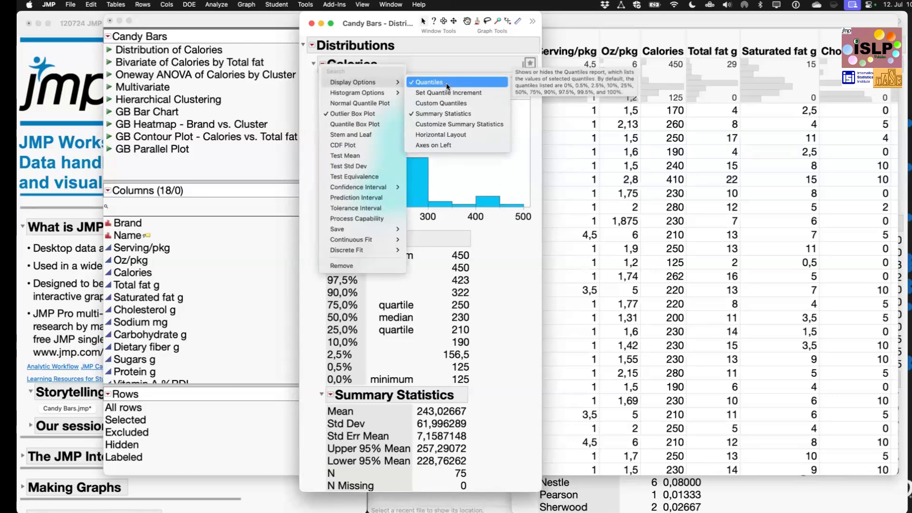
left_click(446, 83)
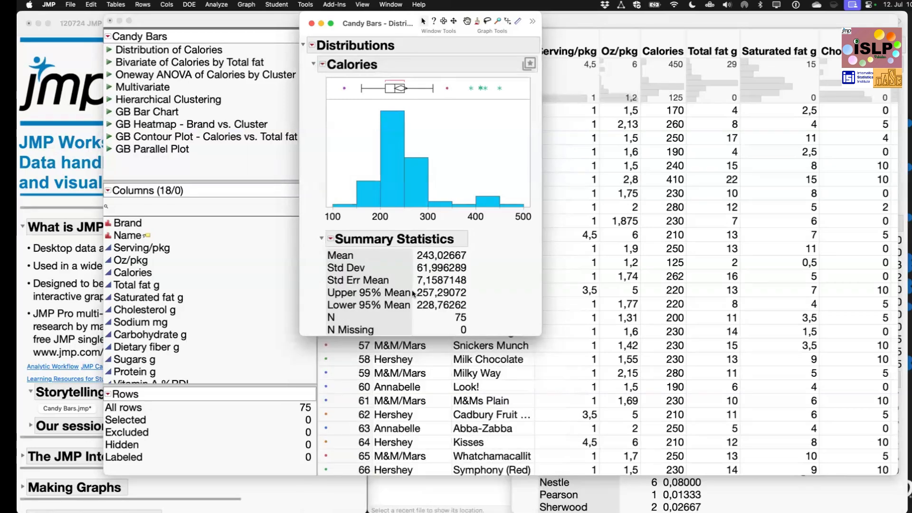
- Collapse and re-expand the Summary Statistics section, and check the display options available for Calories
left_click(321, 238)
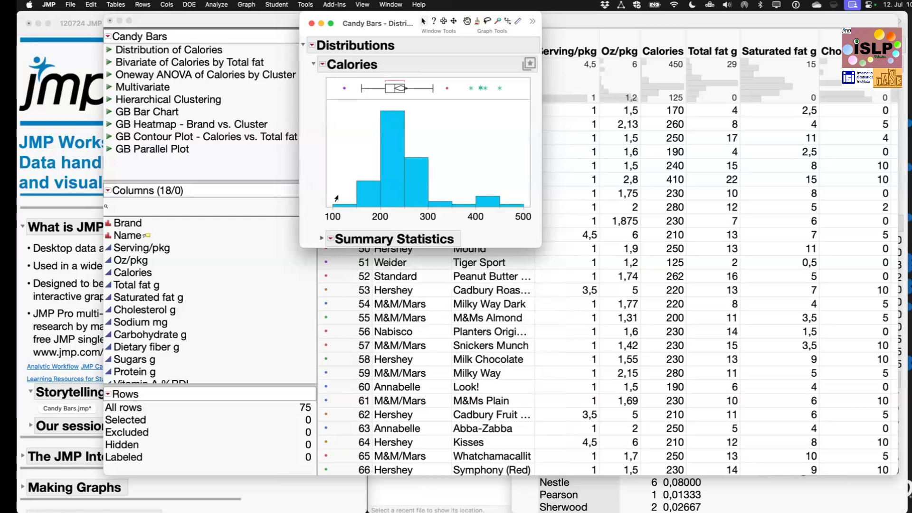
left_click(321, 238)
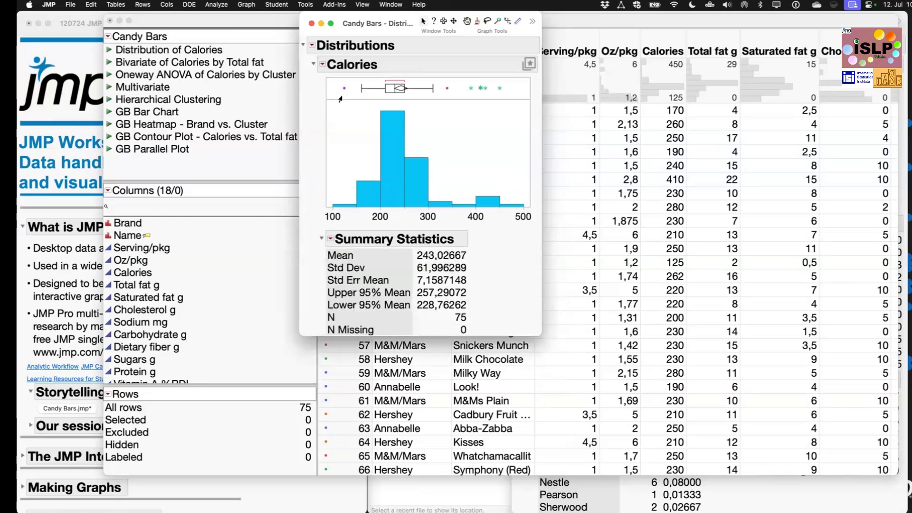
left_click(323, 64)
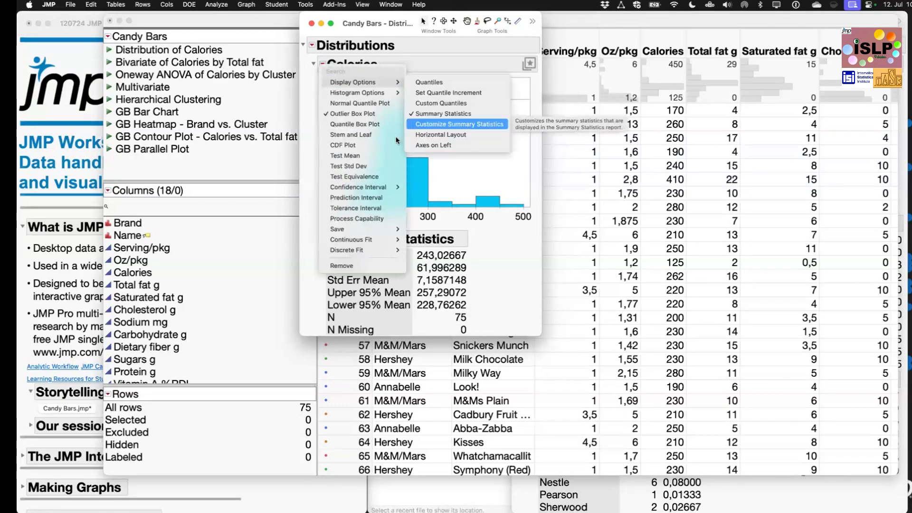
left_click(309, 210)
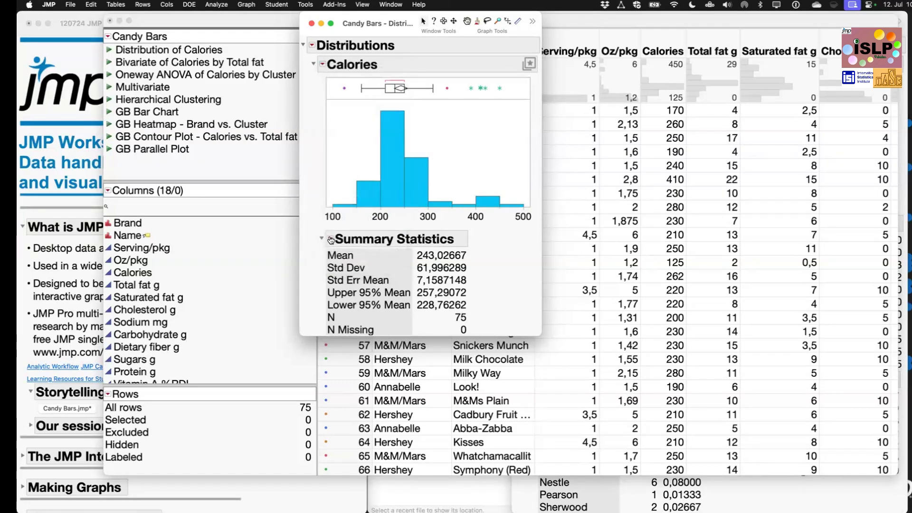
- Add Variance, Skewness and Kurtosis to the summary statistics shown for Calories
left_click(332, 240)
left_click(343, 248)
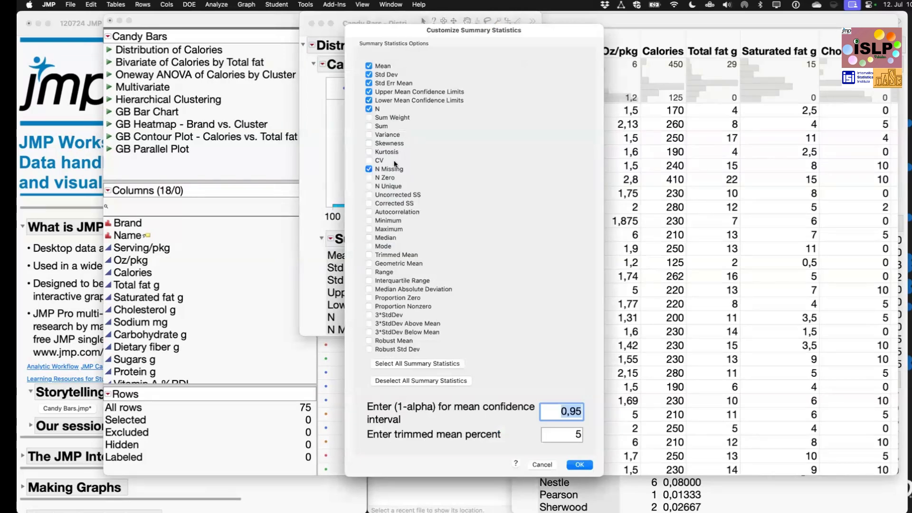
left_click(369, 135)
left_click(369, 143)
left_click(369, 152)
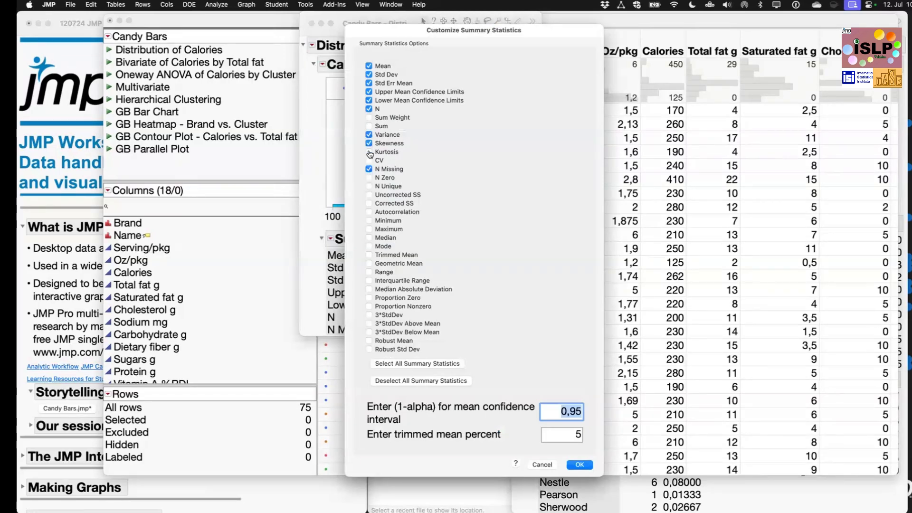
left_click(581, 465)
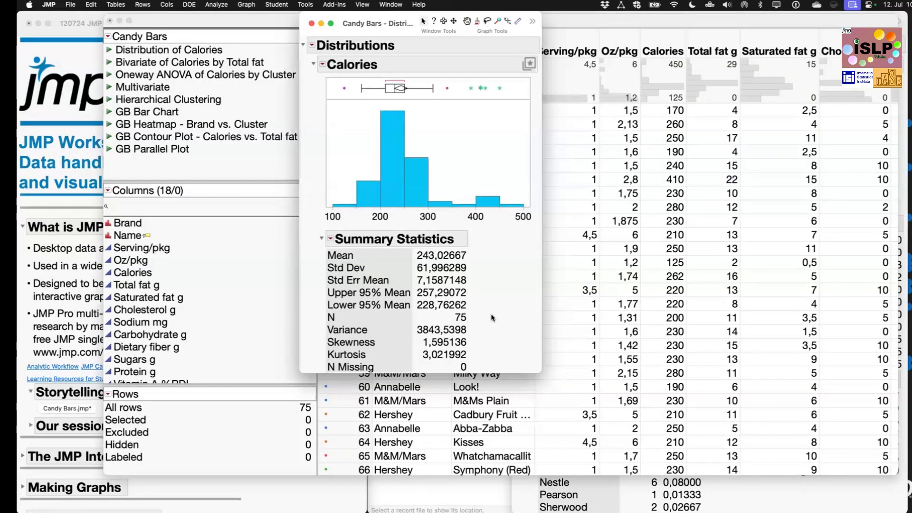
- Collapse the Summary Statistics section and add a Normal Quantile Plot to the Calories distribution
left_click(322, 238)
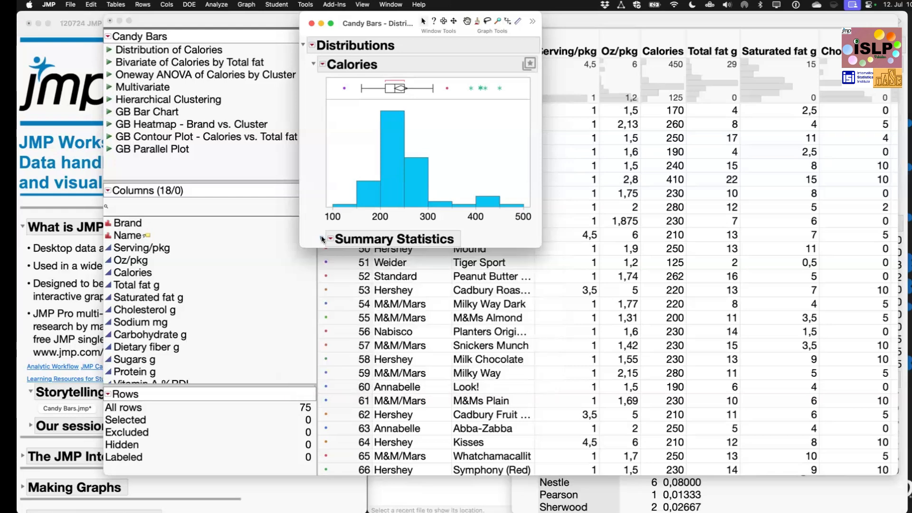
left_click(322, 64)
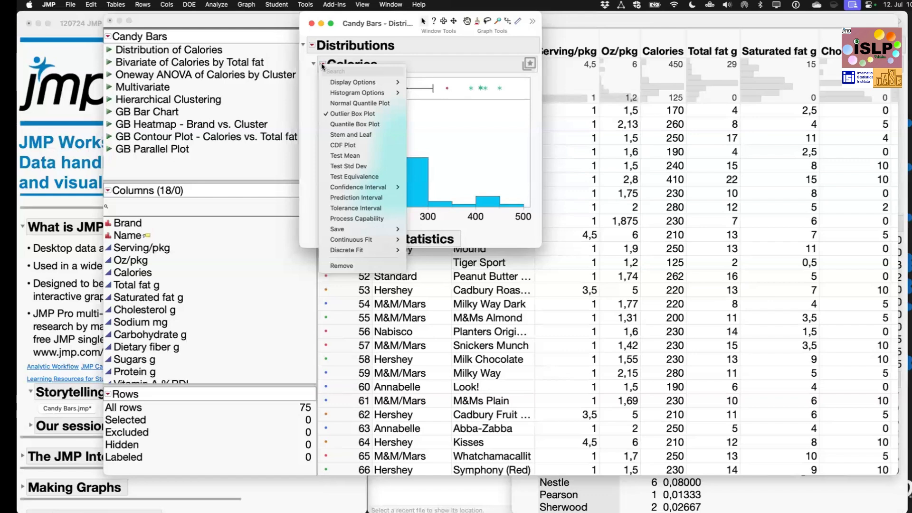
left_click(374, 104)
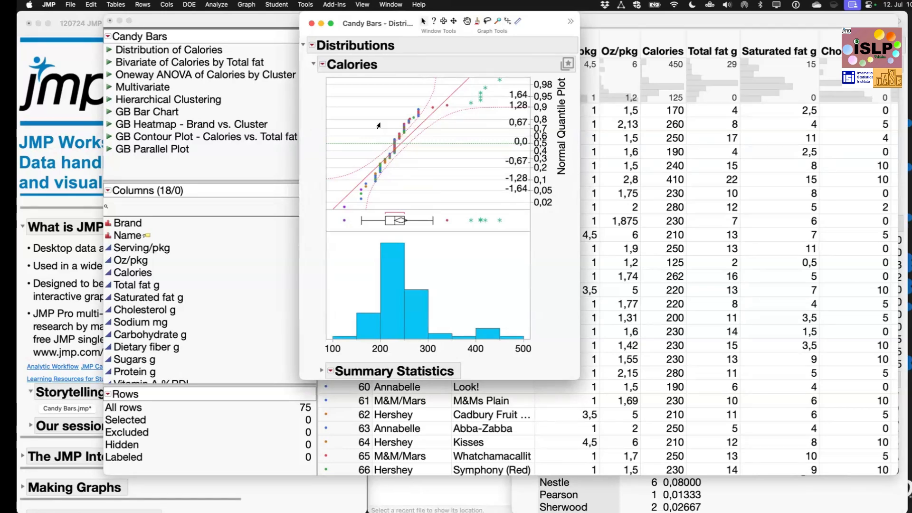
- Remove the Normal Quantile Plot from the Calories distribution and fit all continuous distributions to it
left_click(322, 65)
left_click(356, 103)
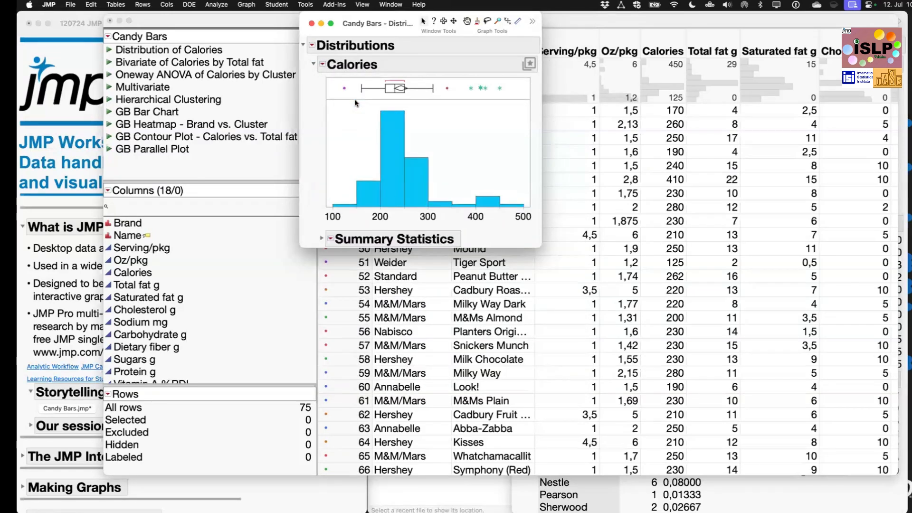
left_click(324, 65)
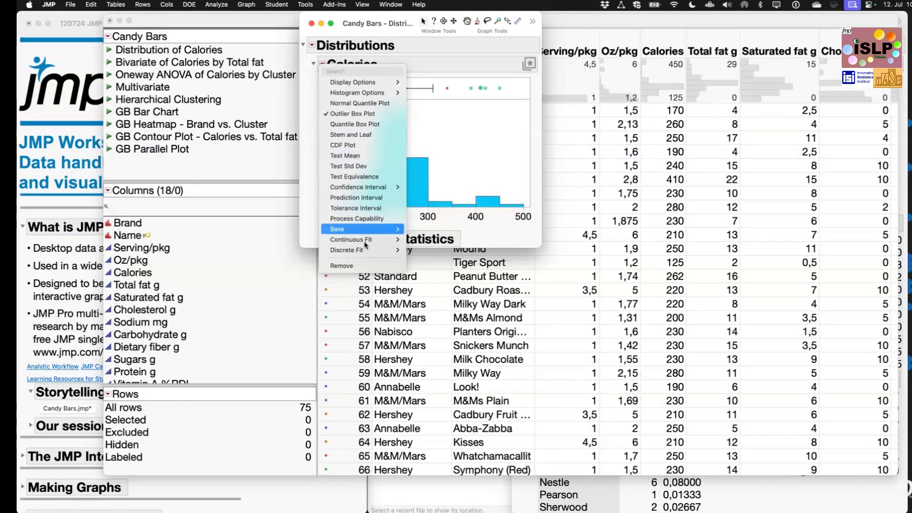
mouse_move(367, 244)
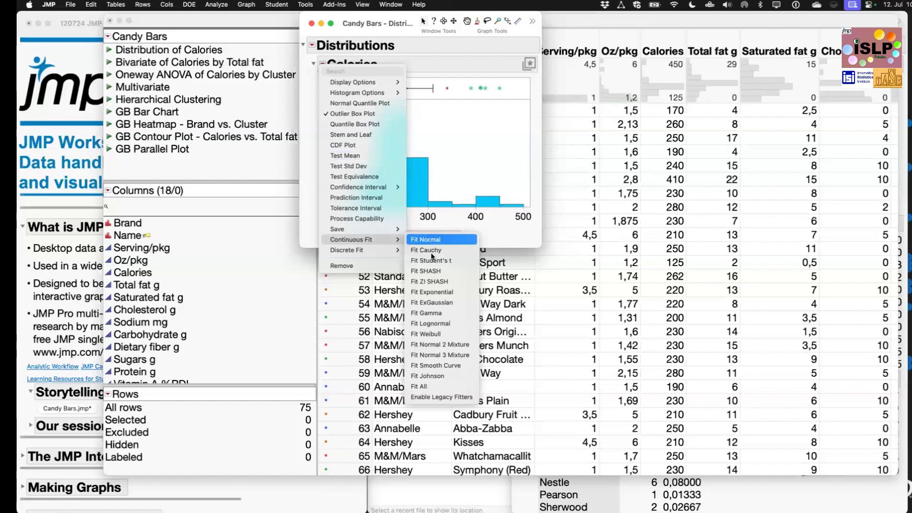
left_click(441, 387)
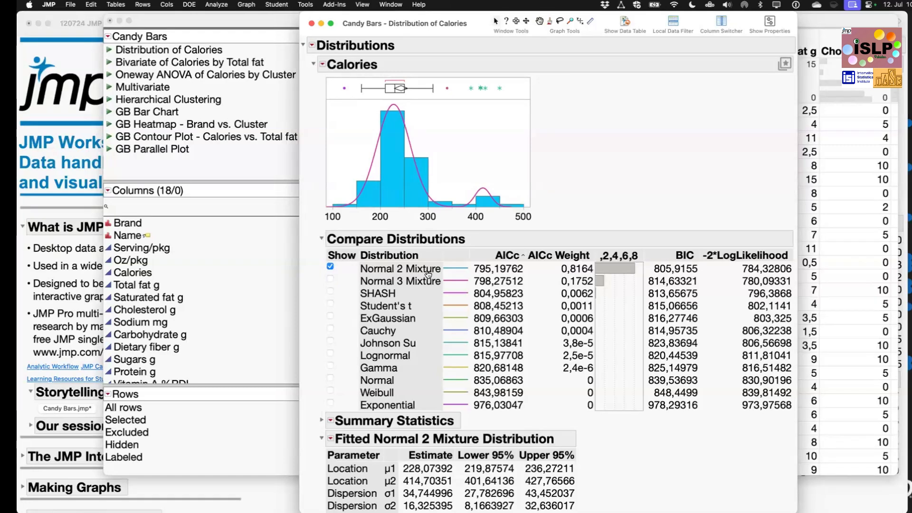
- Show only the Normal fit instead of Normal 2 Mixture for Calories, and collapse the Compare Distributions section
left_click(331, 268)
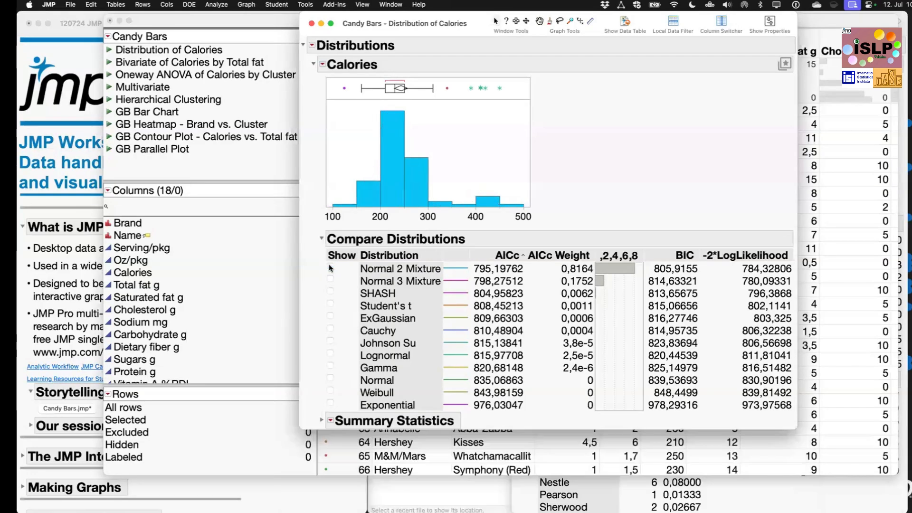
left_click(331, 380)
scroll(453, 381, "down", 1)
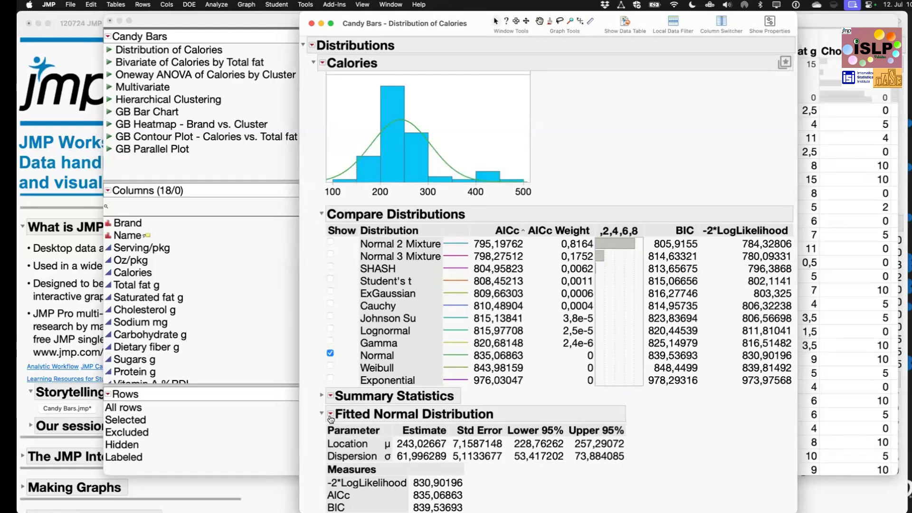
left_click_drag(640, 404, 639, 508)
left_click(322, 215)
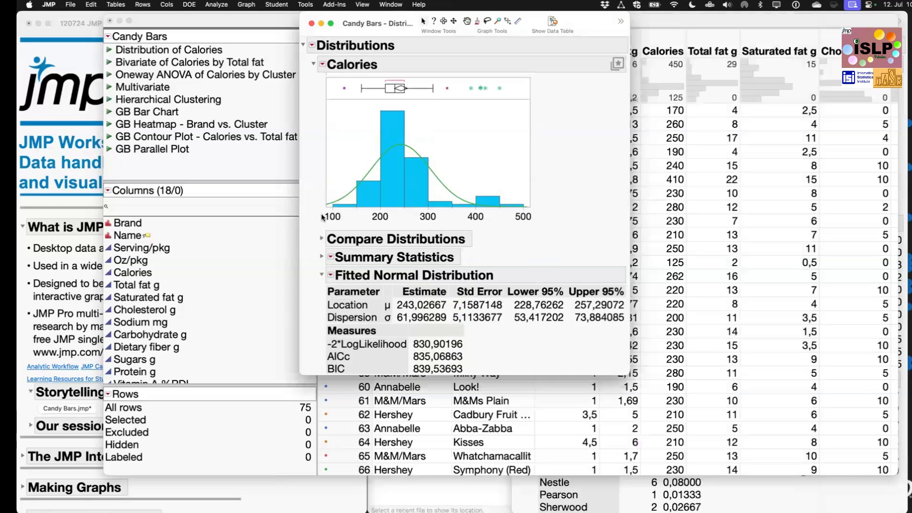
- Add a Goodness of Fit test to the fitted Normal distribution of Calories and review its results
left_click(332, 277)
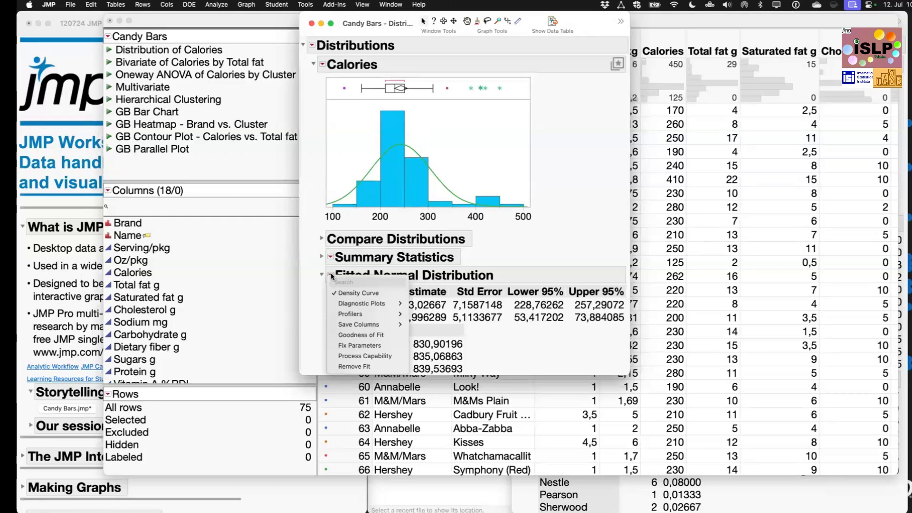
left_click(381, 335)
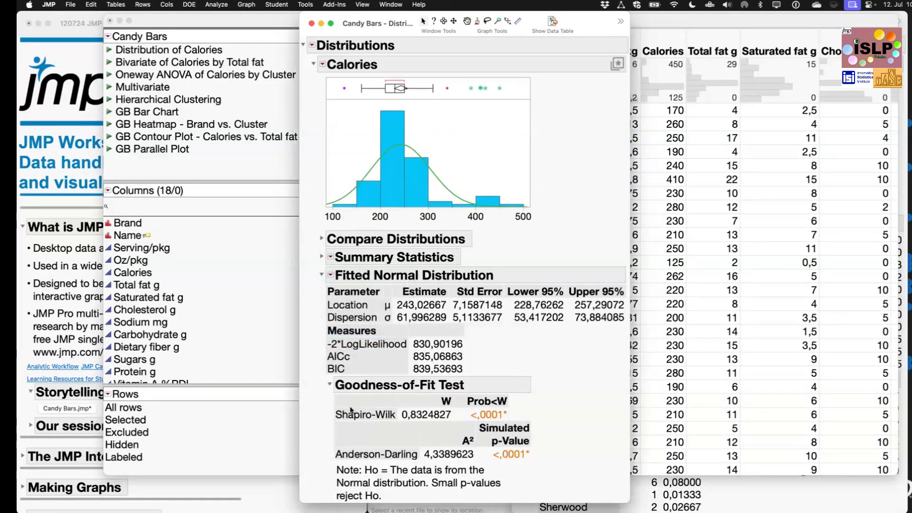
left_click_drag(323, 407, 323, 426)
mouse_move(481, 307)
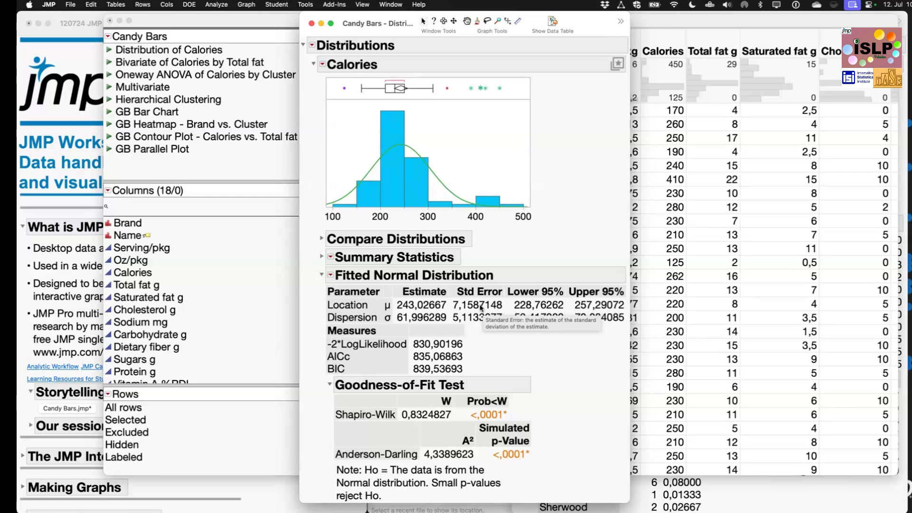
mouse_move(491, 417)
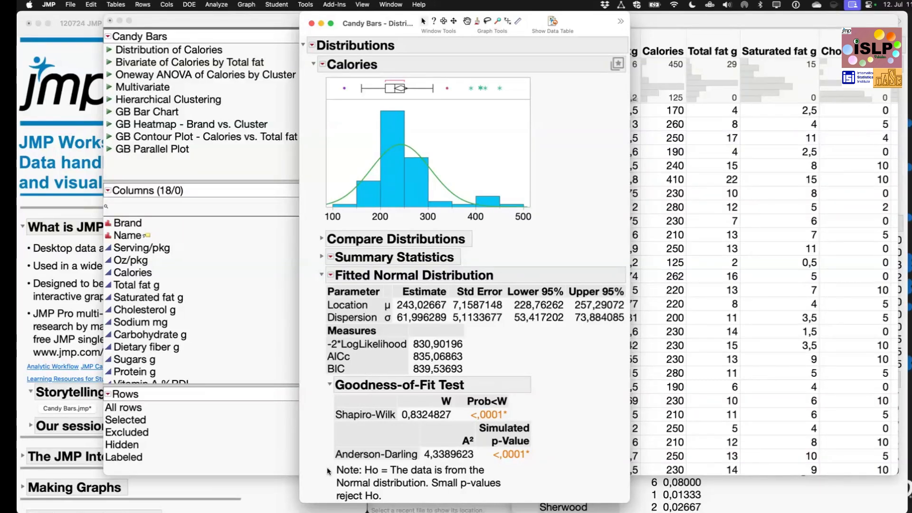
left_click_drag(327, 466, 325, 497)
left_click(220, 6)
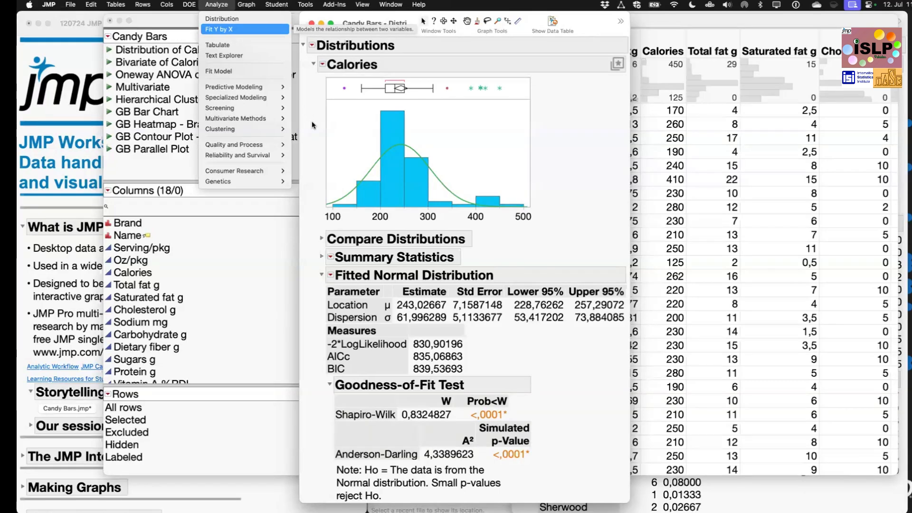
left_click(312, 125)
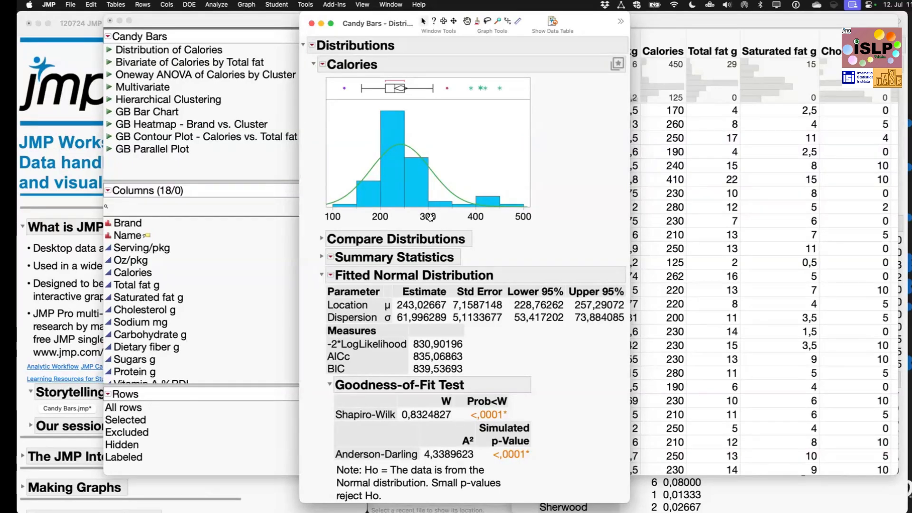
- Shift and slightly stretch the Calories histogram's horizontal axis, and view its axis settings without changing them
mouse_move(429, 217)
left_mouse_down()
mouse_move(395, 217)
mouse_move(449, 217)
mouse_move(400, 217)
mouse_move(426, 217)
left_mouse_up()
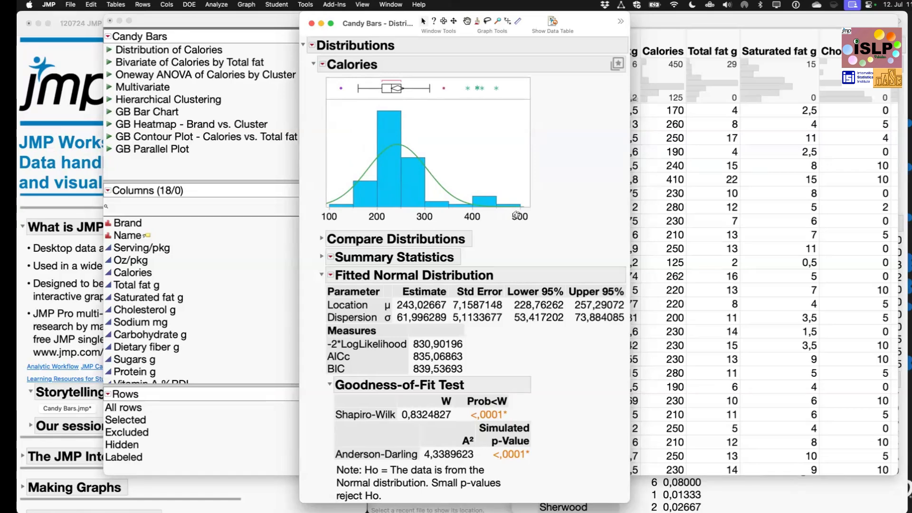
mouse_move(516, 215)
left_mouse_down()
mouse_move(669, 219)
mouse_move(474, 214)
mouse_move(520, 217)
left_mouse_up()
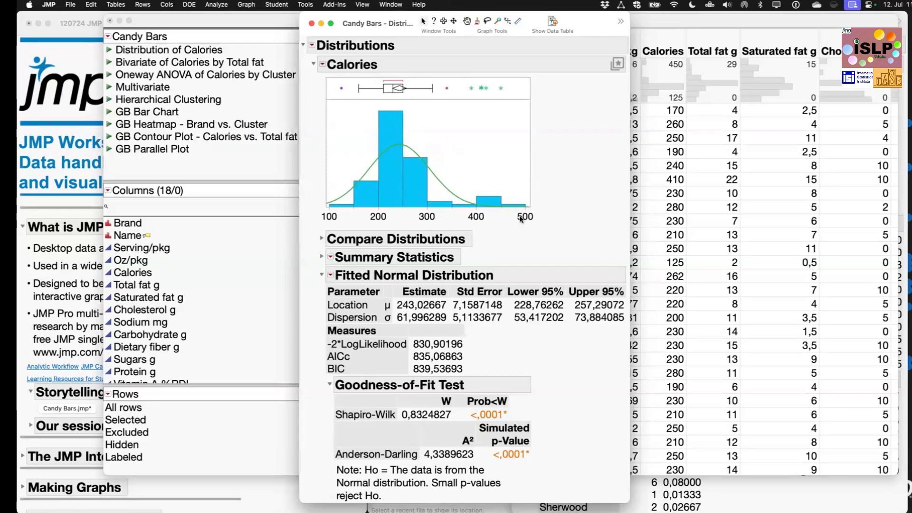
double_click(440, 212)
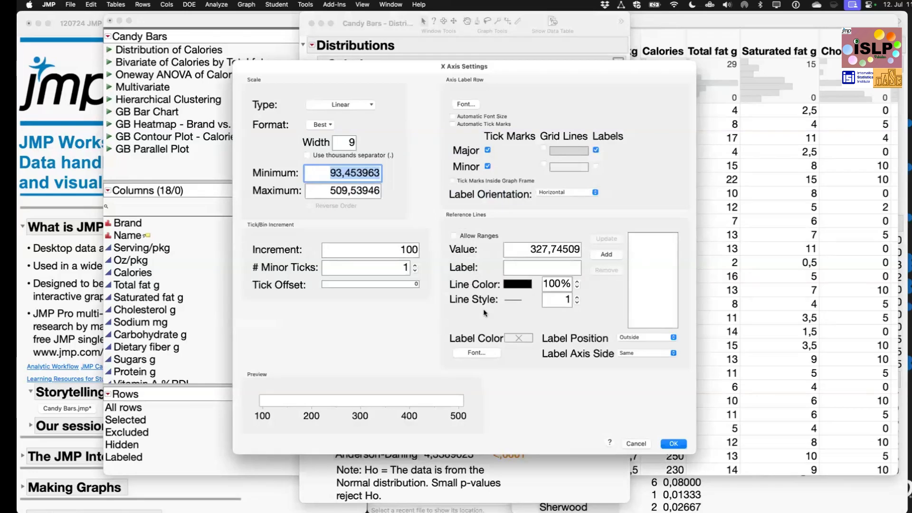
left_click(643, 444)
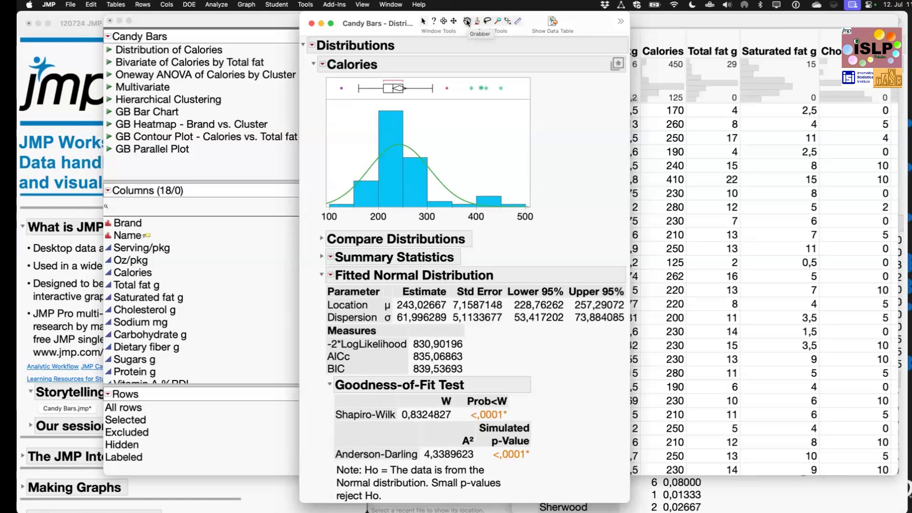
- Make the Calories histogram's bins narrower with the Grabber tool, and return to the normal arrow tool
left_click(467, 21)
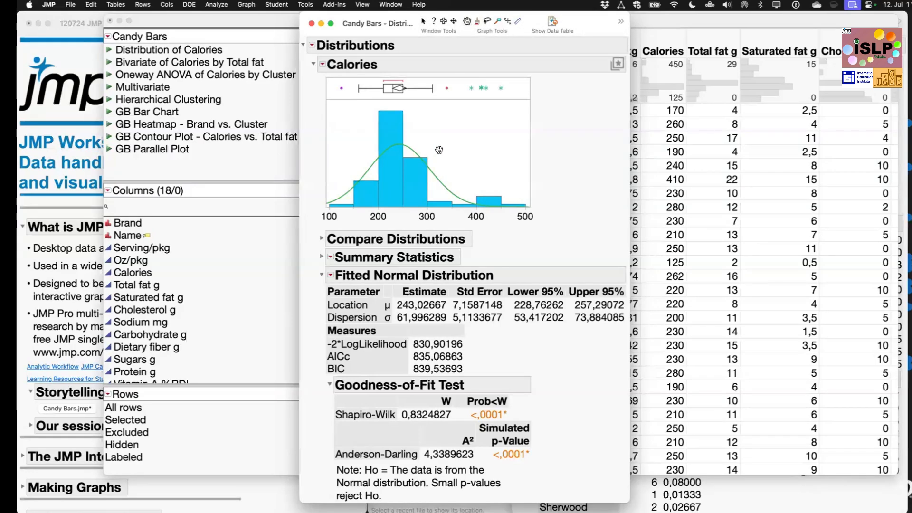
mouse_move(439, 151)
left_mouse_down()
mouse_move(443, 177)
mouse_move(440, 126)
mouse_move(438, 159)
mouse_move(438, 129)
mouse_move(437, 143)
mouse_move(409, 143)
mouse_move(453, 143)
mouse_move(394, 143)
mouse_move(465, 143)
mouse_move(401, 143)
mouse_move(440, 141)
left_mouse_up()
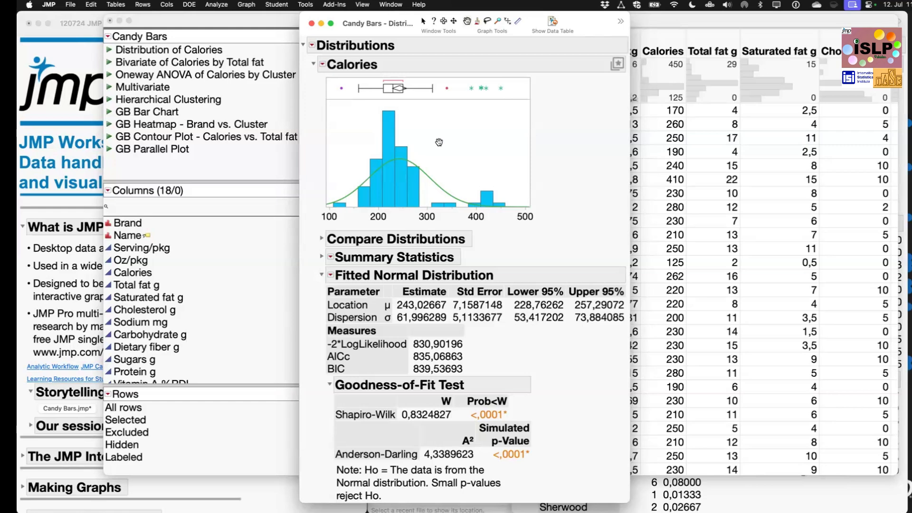
left_click(467, 21)
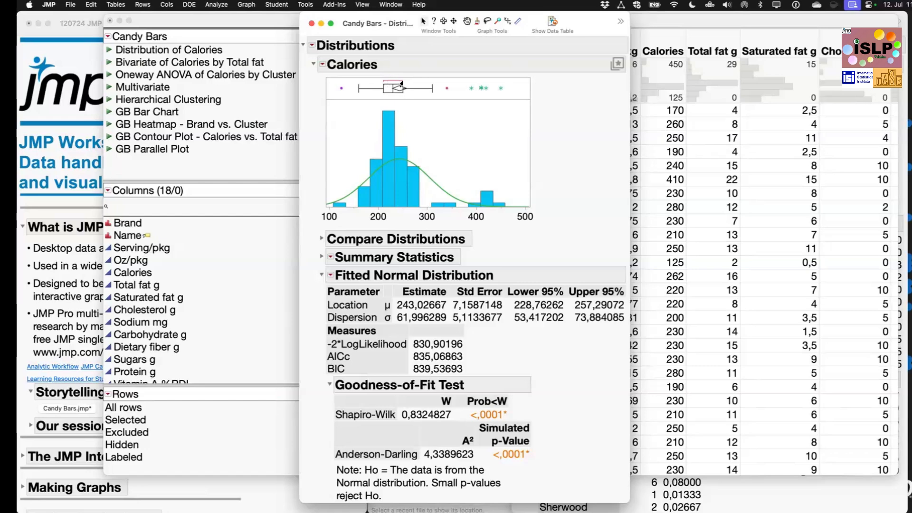
- Open the online help for the outlier box plot, read the explanation of its parts, and close the help page
mouse_move(397, 82)
left_click(435, 22)
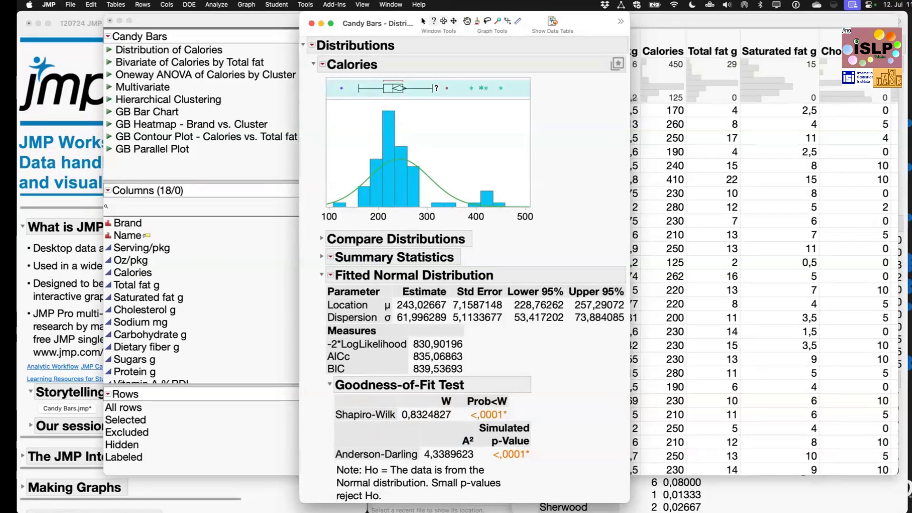
left_click(436, 88)
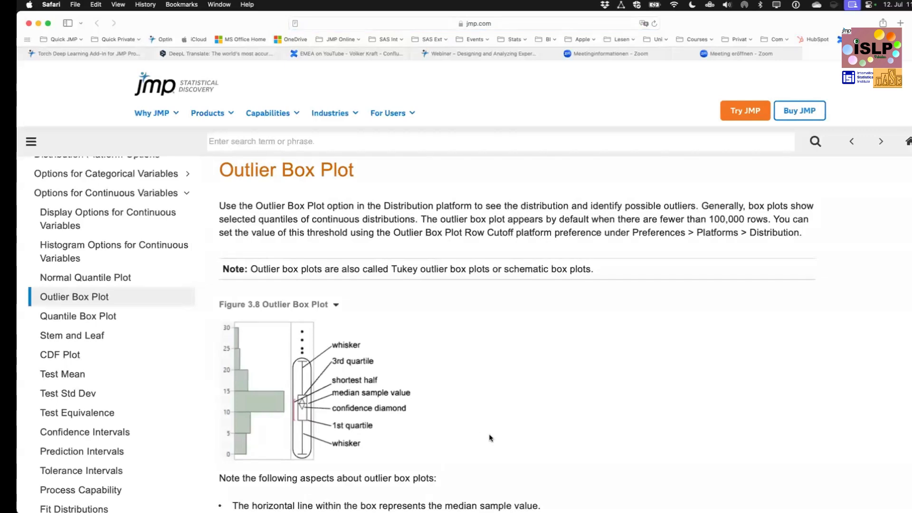
scroll(491, 437, "down", 1)
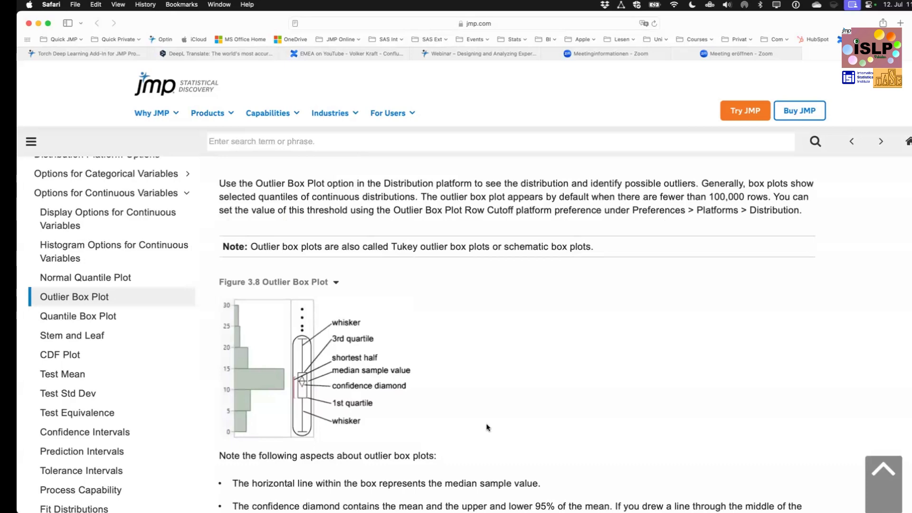
scroll(479, 407, "down", 3)
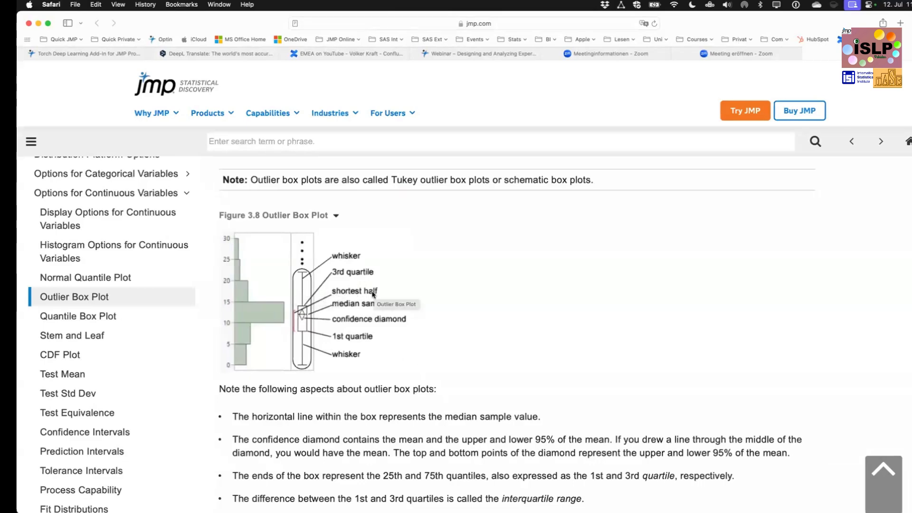
left_click(38, 23)
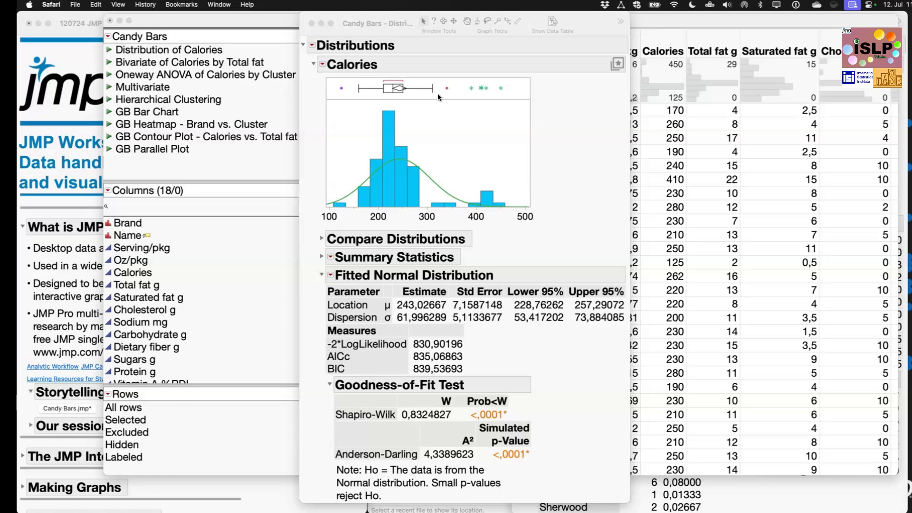
- Customize the Calories outlier box plot so that the Shortest Half bracket is hidden
right_click(430, 127)
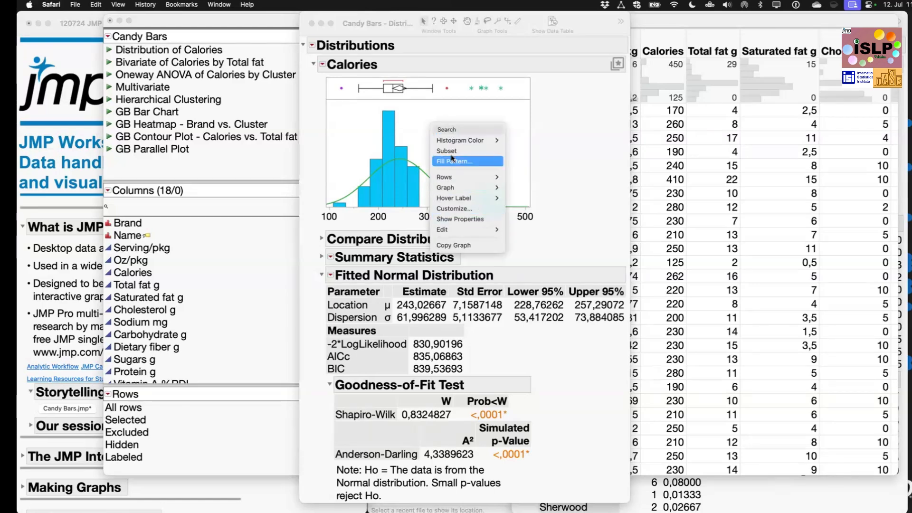
left_click(418, 113)
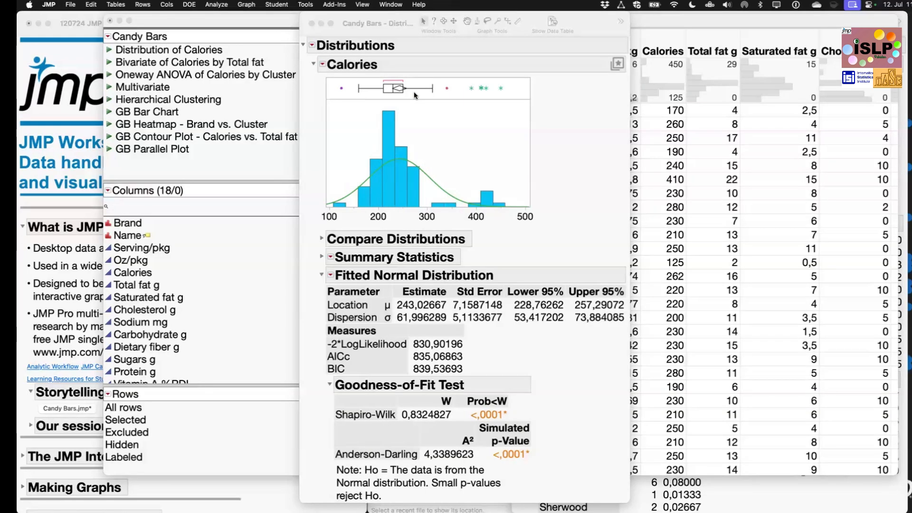
right_click(415, 92)
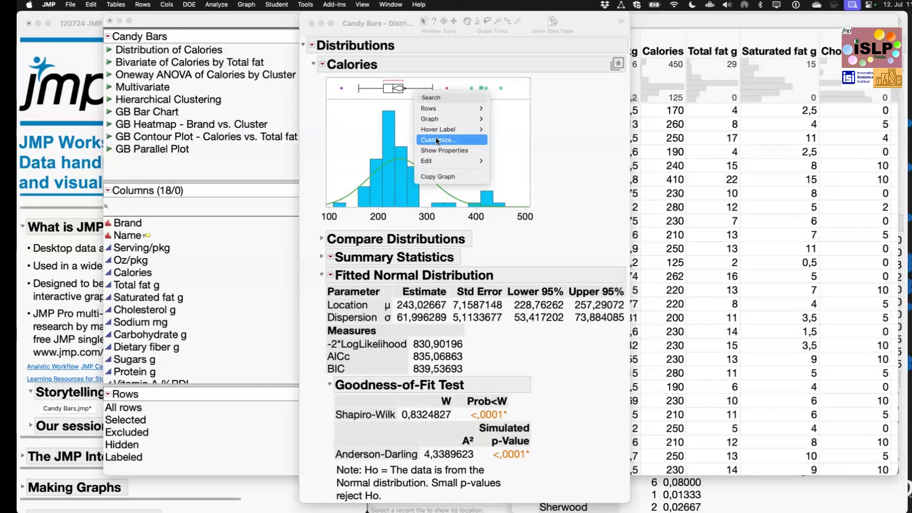
left_click(436, 141)
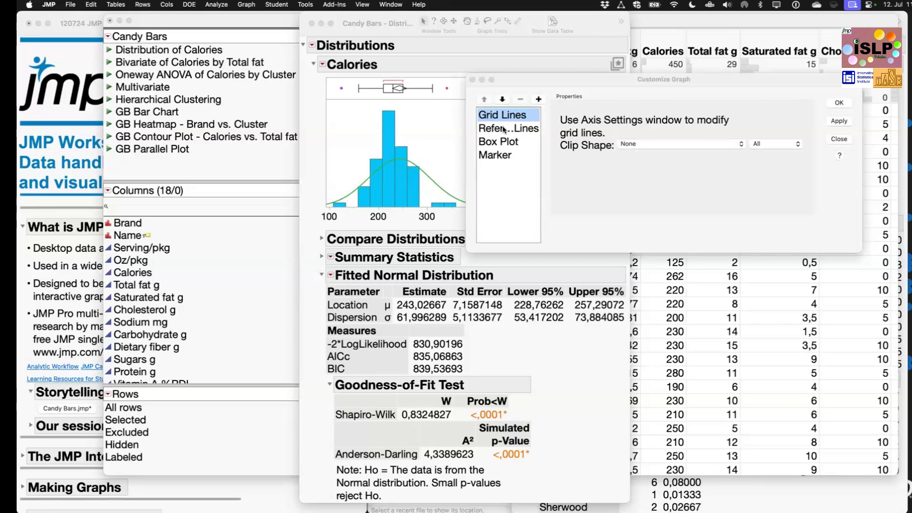
left_click(505, 129)
left_click(503, 142)
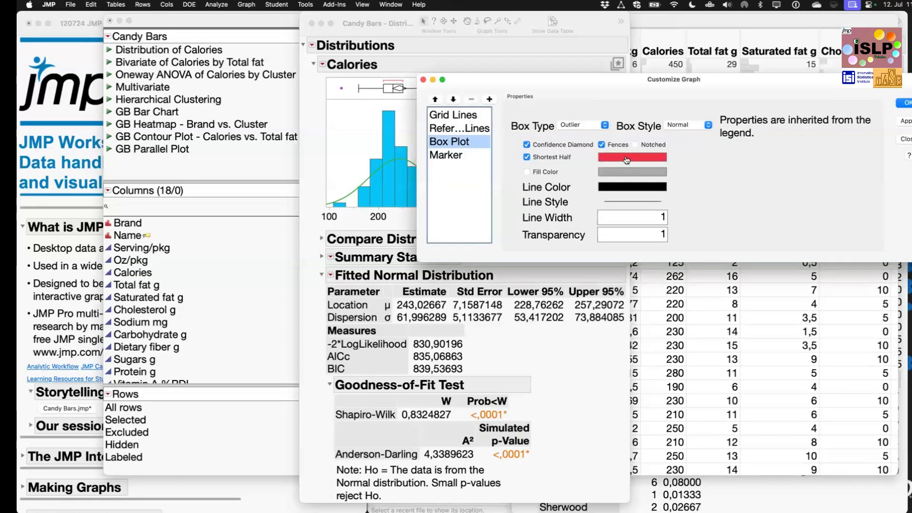
left_click(527, 157)
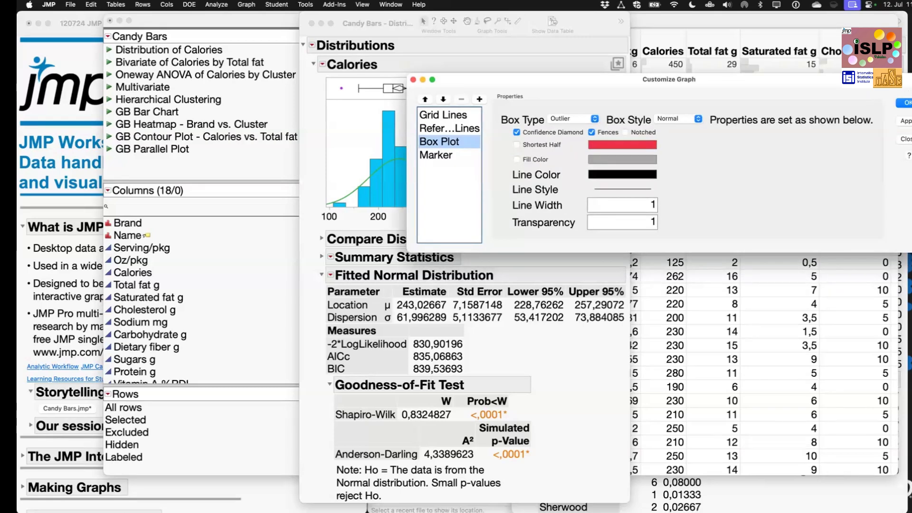
key("Return")
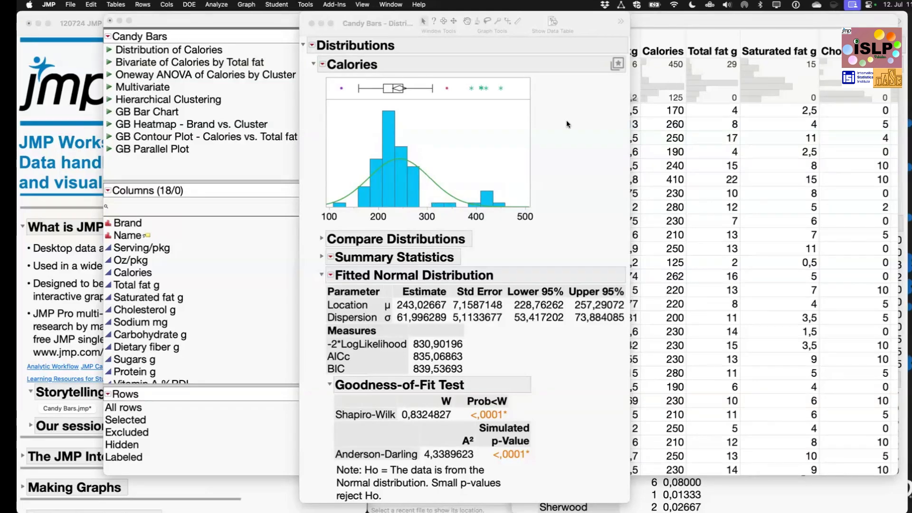
- Close the two Candy Bars Distribution reports and go to the section list of the workshop journal
left_click(312, 23)
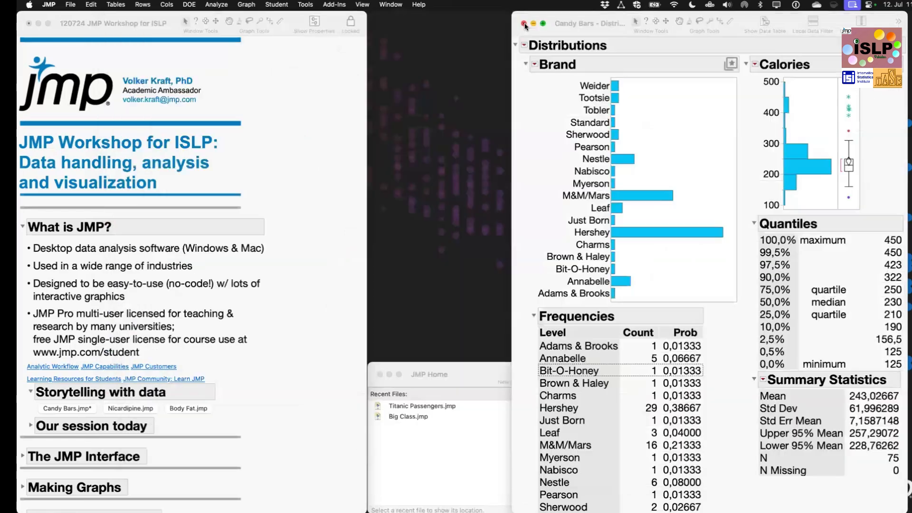
left_click(525, 23)
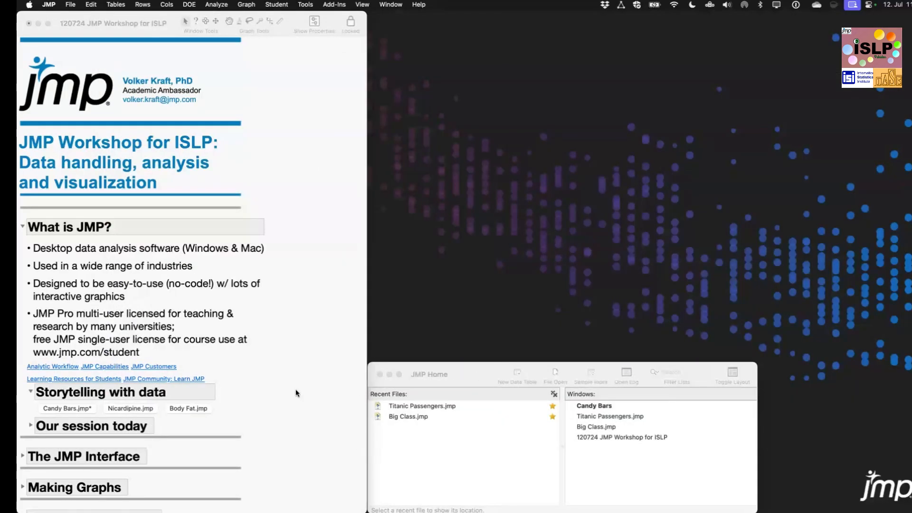
scroll(296, 393, "down", 5)
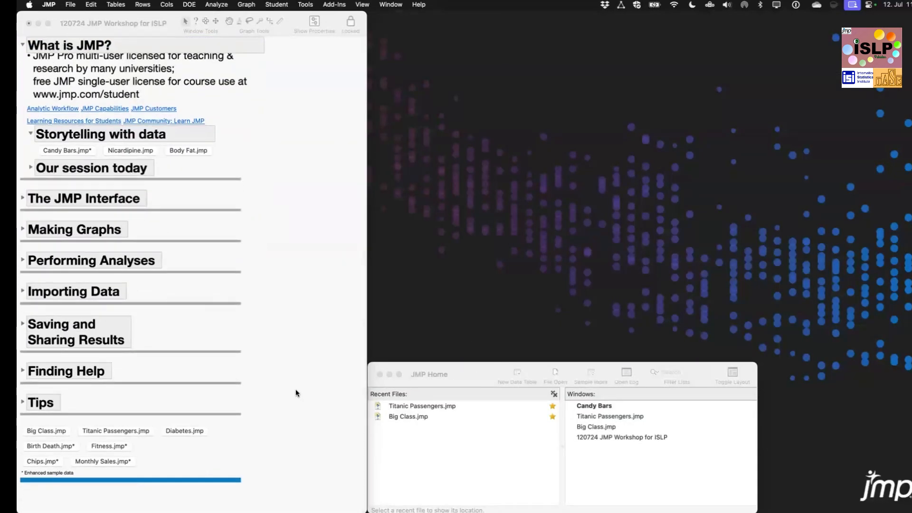
- Open the Titanic Passengers sample table from the journal, show its first columns, and move the window clear of the journal
left_click(112, 434)
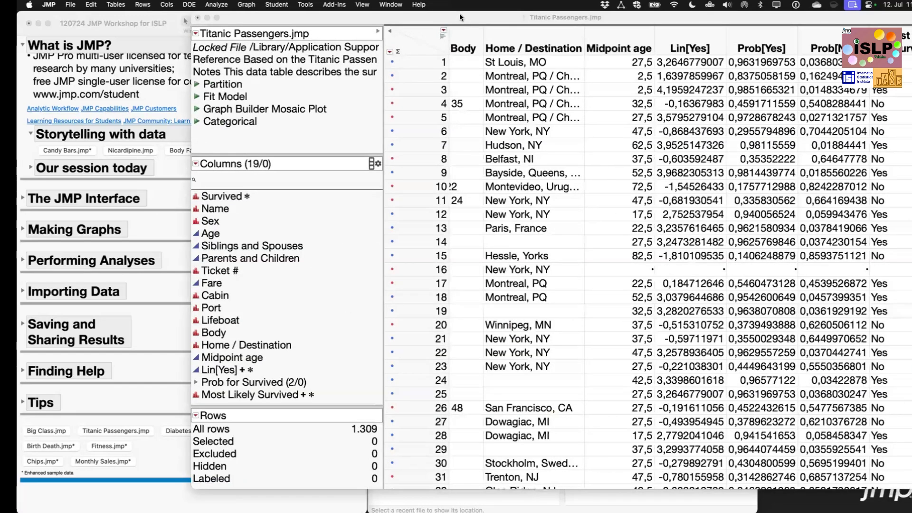
left_click_drag(460, 16, 457, 16)
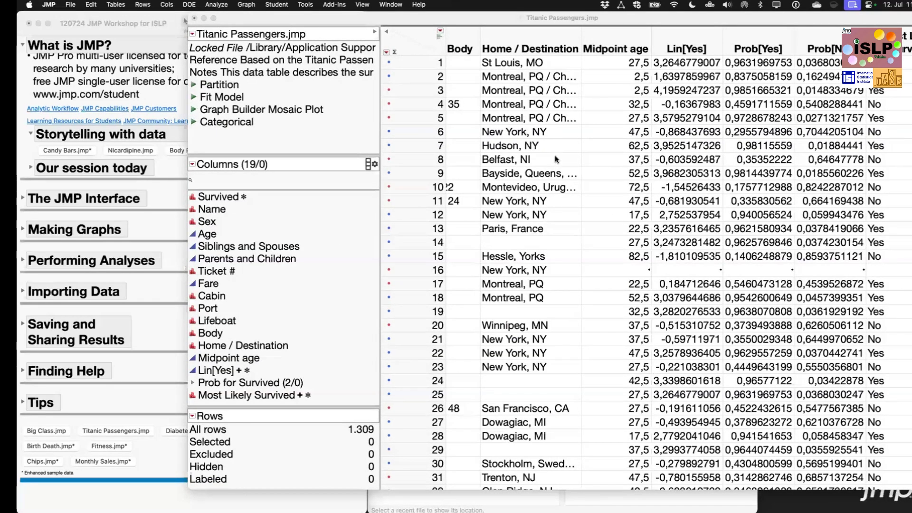
scroll(555, 159, "left", 3)
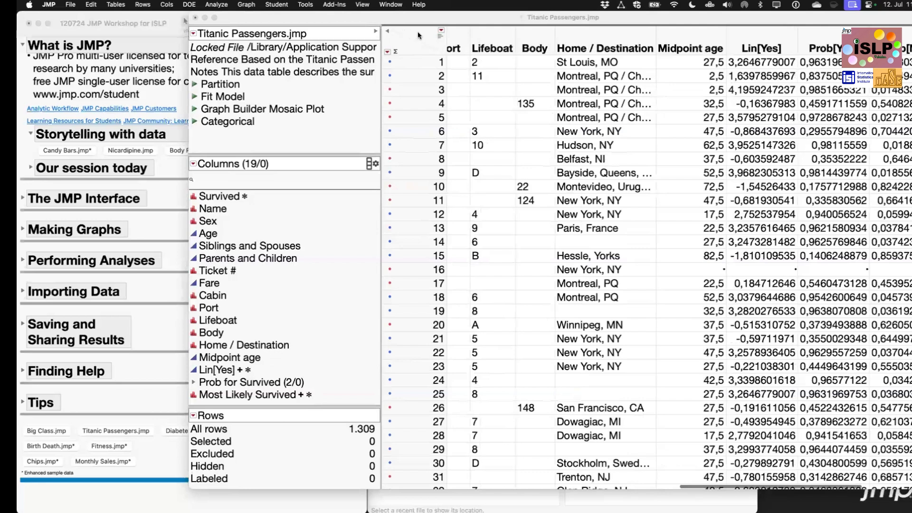
scroll(412, 37, "left", 5)
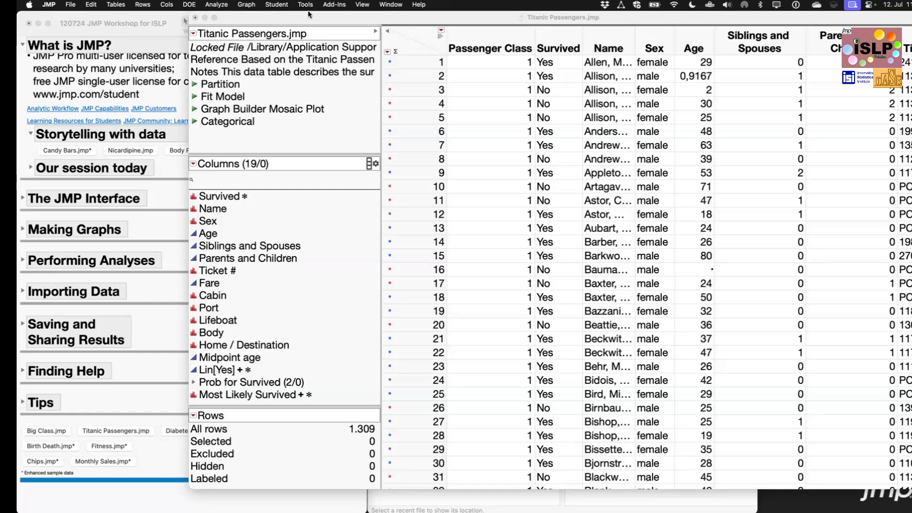
left_click_drag(311, 14, 357, 15)
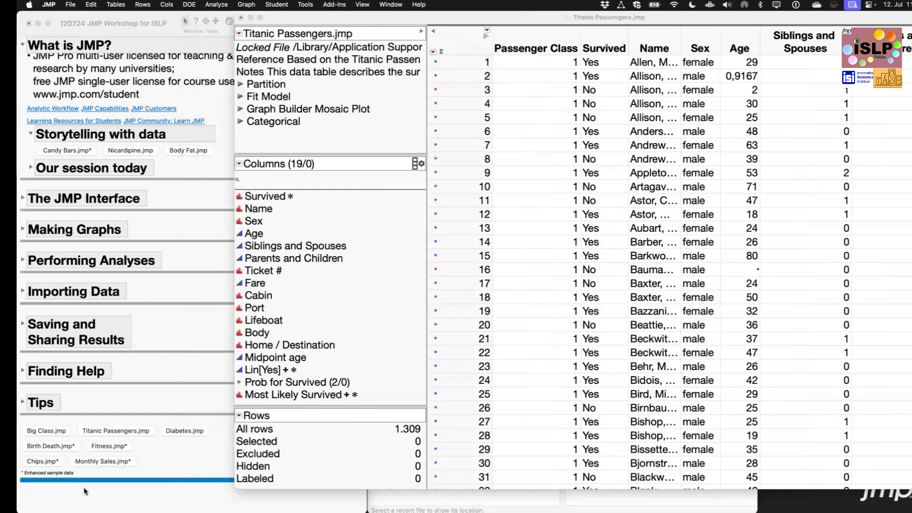
- Open the Big Class sample table from the journal and look through all its rows
left_click(49, 429)
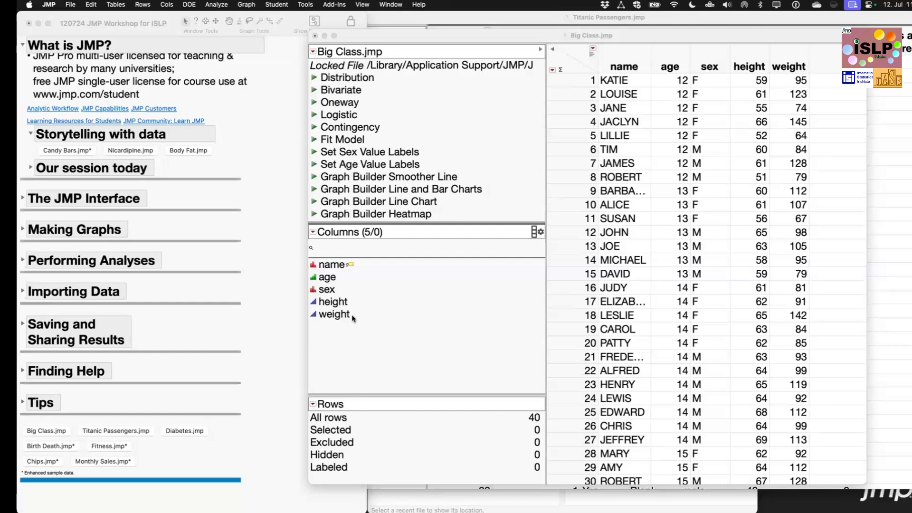
scroll(808, 371, "down", 6)
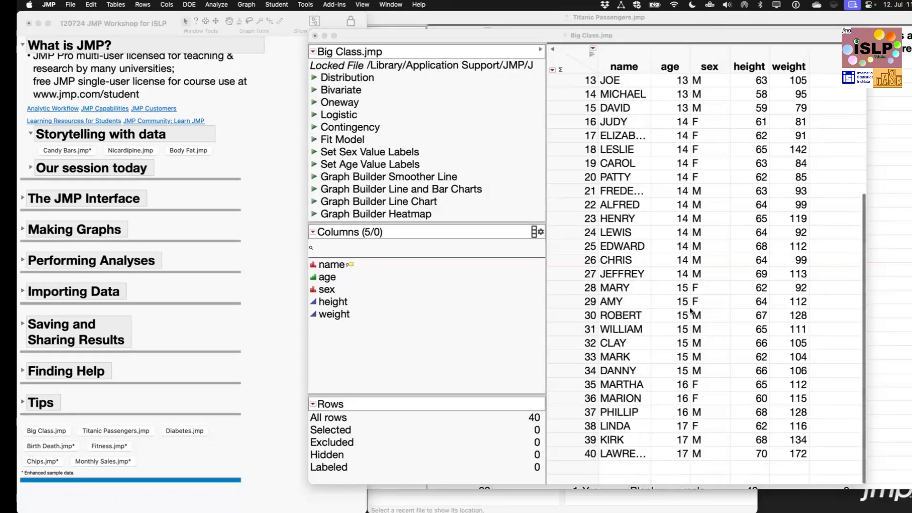
scroll(690, 311, "up", 6)
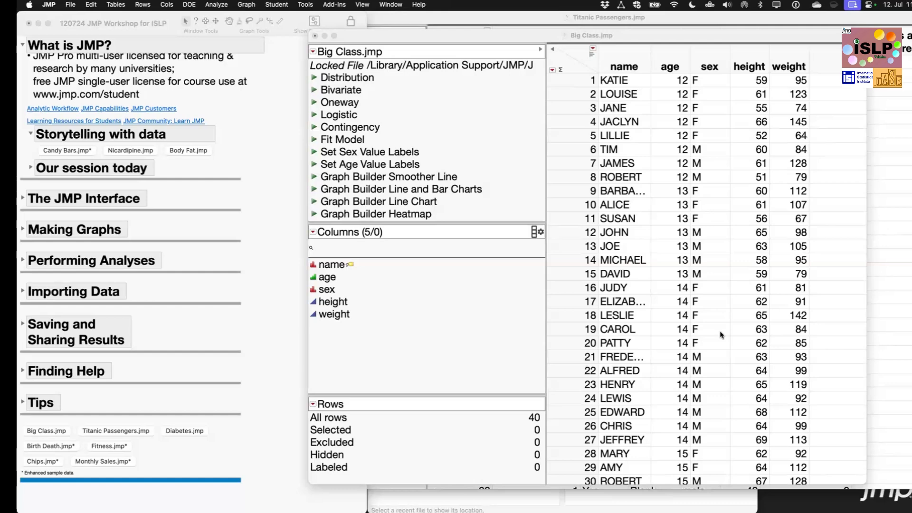
scroll(721, 335, "down", 4)
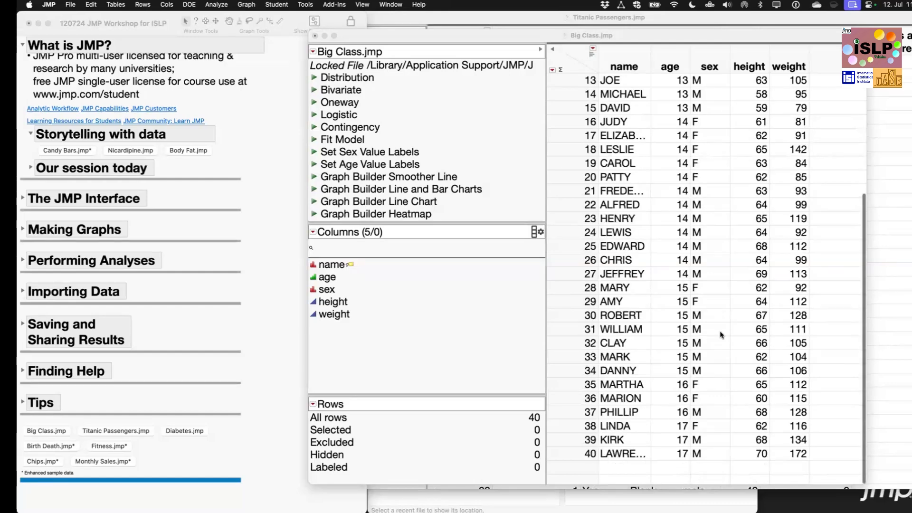
scroll(656, 335, "up", 4)
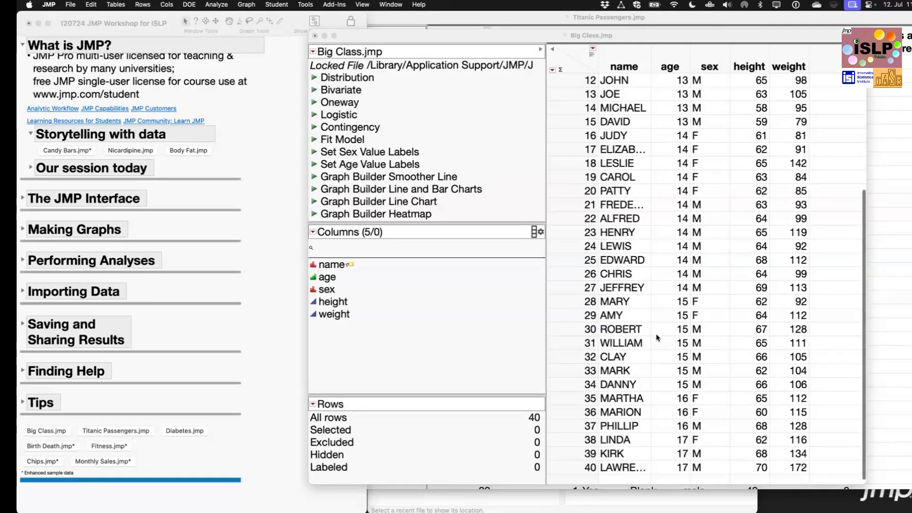
scroll(656, 334, "down", 4)
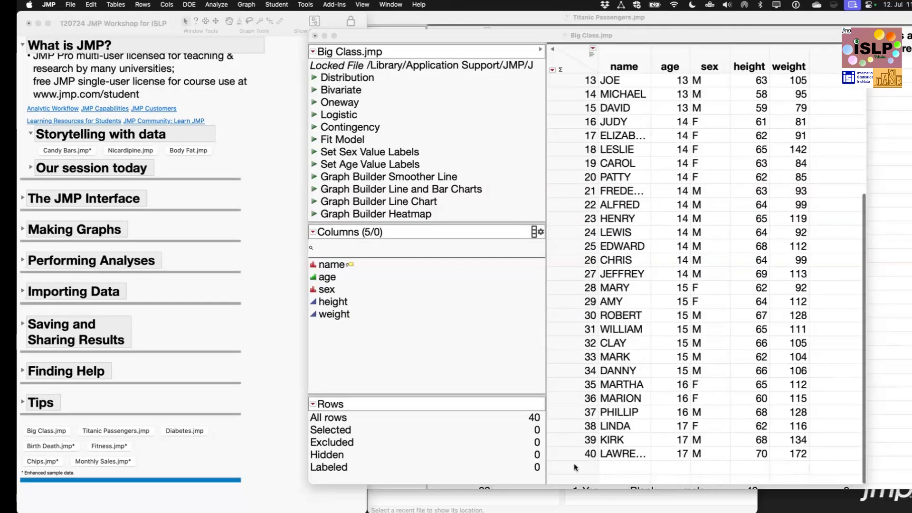
scroll(689, 285, "up", 4)
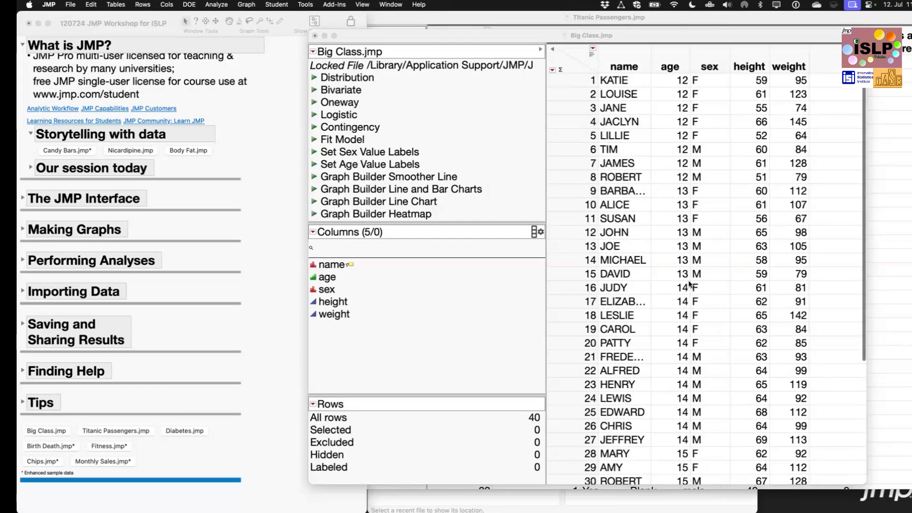
- Inspect the column properties of name and age in Big Class, including modeling type and notes, without changing them
double_click(629, 59)
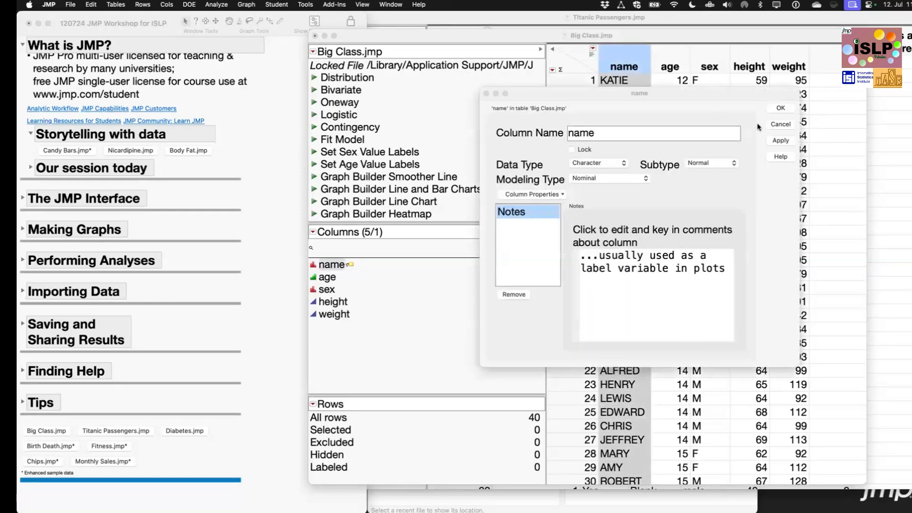
left_click(775, 125)
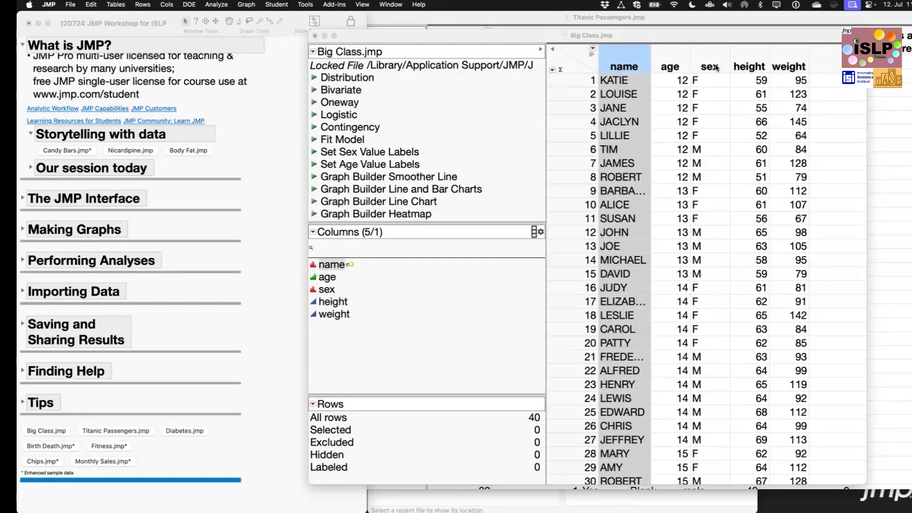
double_click(677, 51)
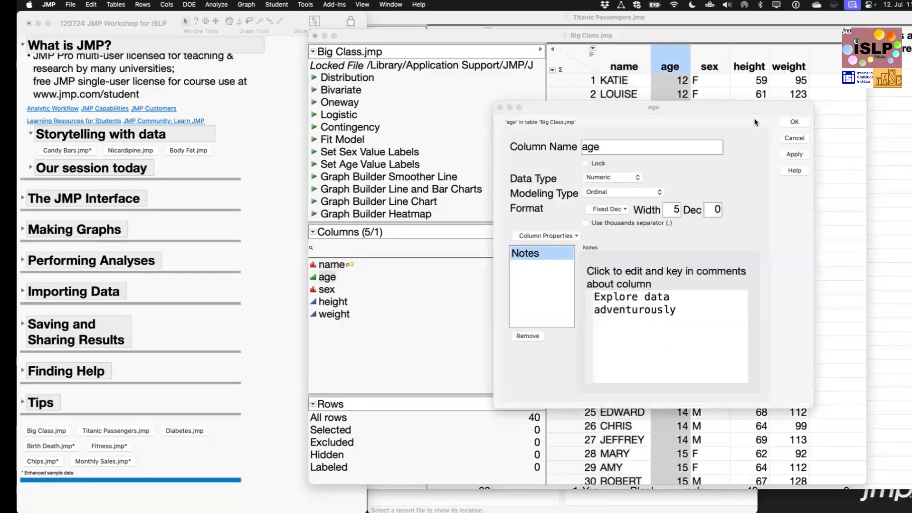
left_click(791, 139)
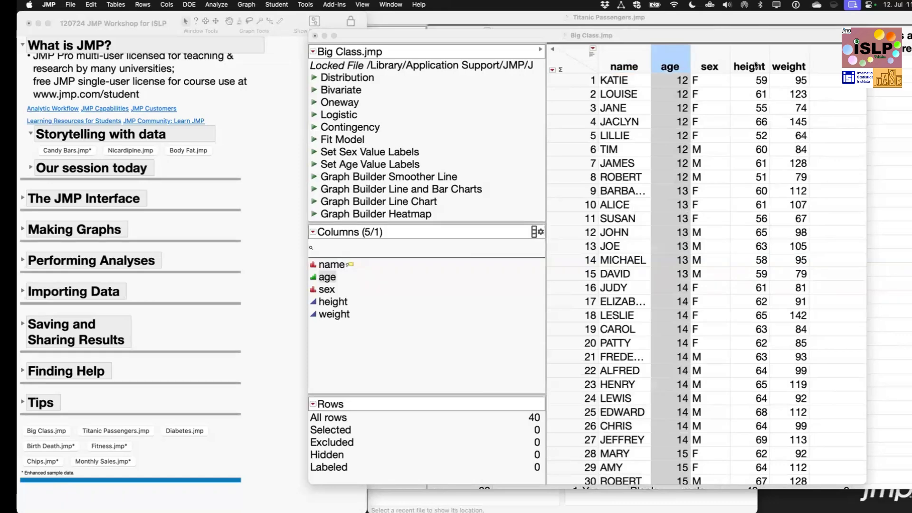
- Close the Big Class table without saving it and reopen it from the journal
left_click(315, 36)
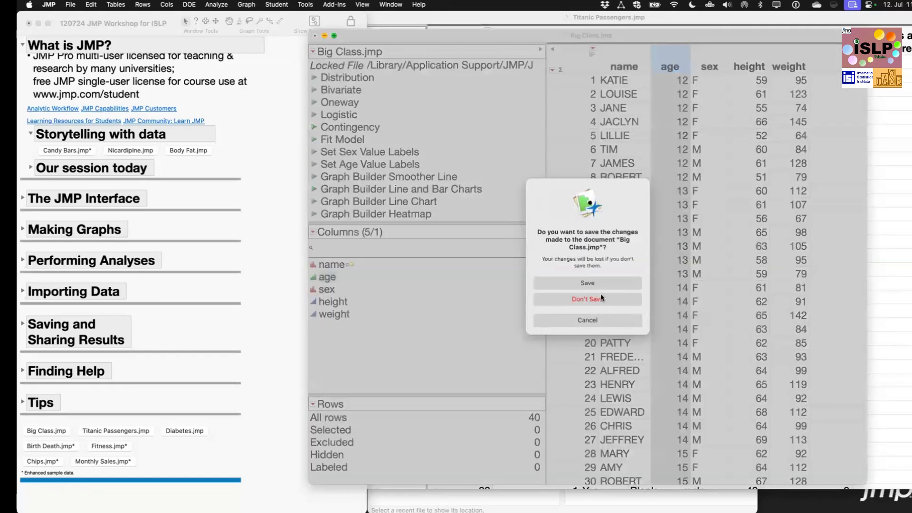
left_click(601, 298)
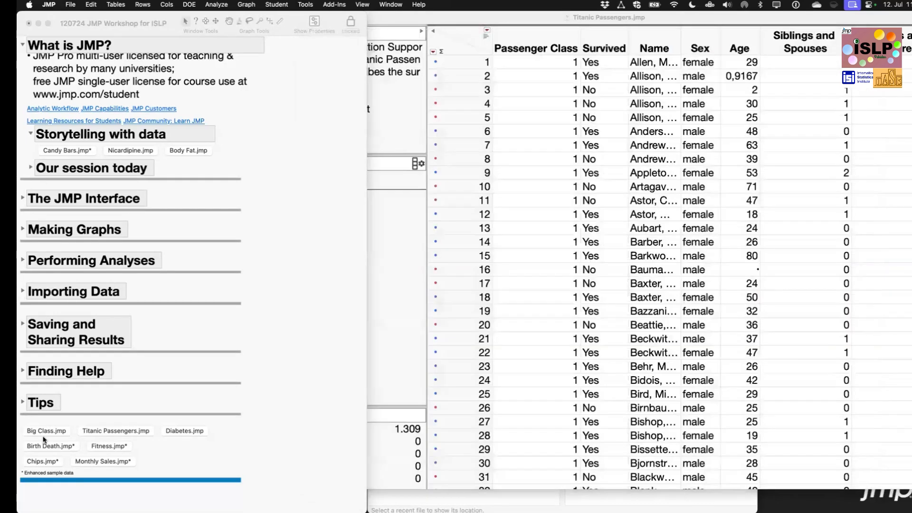
left_click(50, 433)
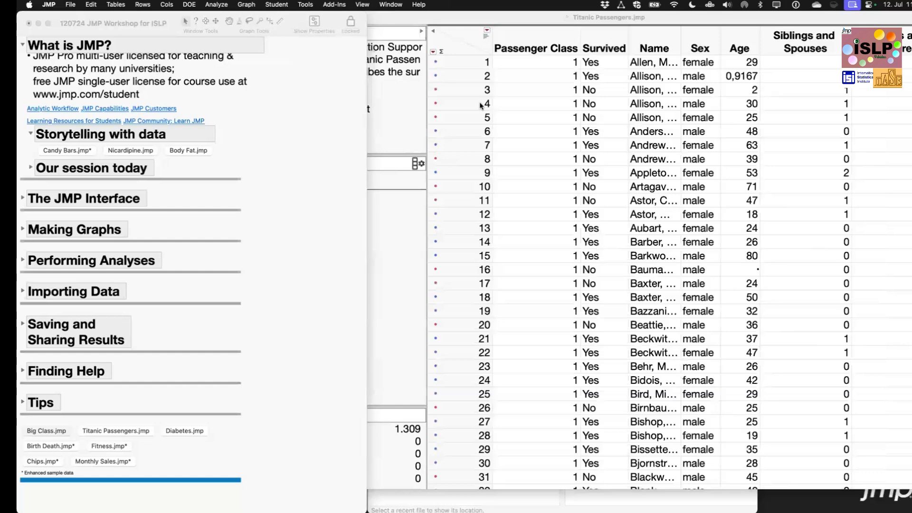
- Select the age column in Big Class, reposition the table window, and look through its rows
double_click(521, 64)
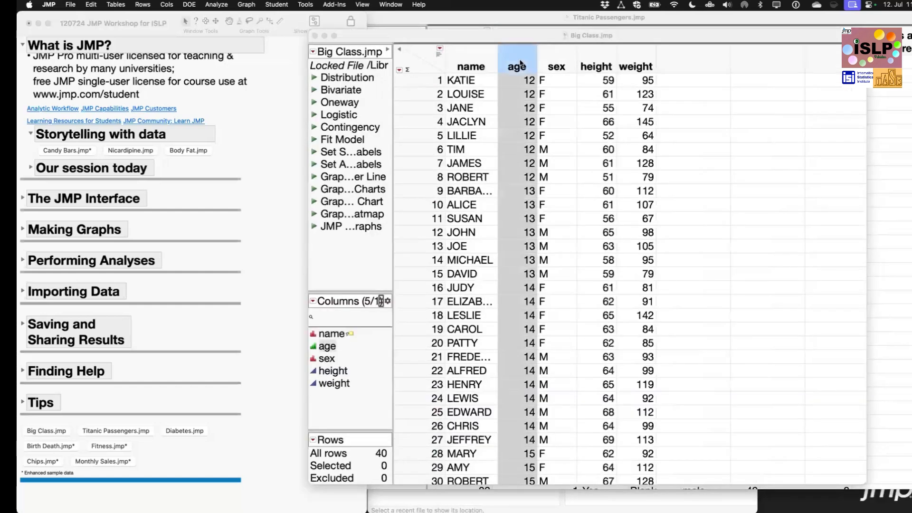
left_click(822, 166)
left_click_drag(403, 23, 388, 20)
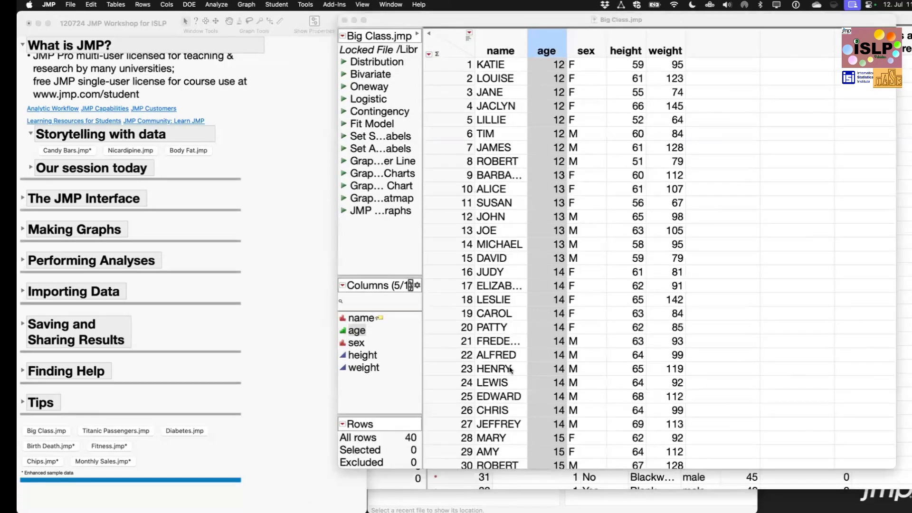
scroll(511, 371, "down", 5)
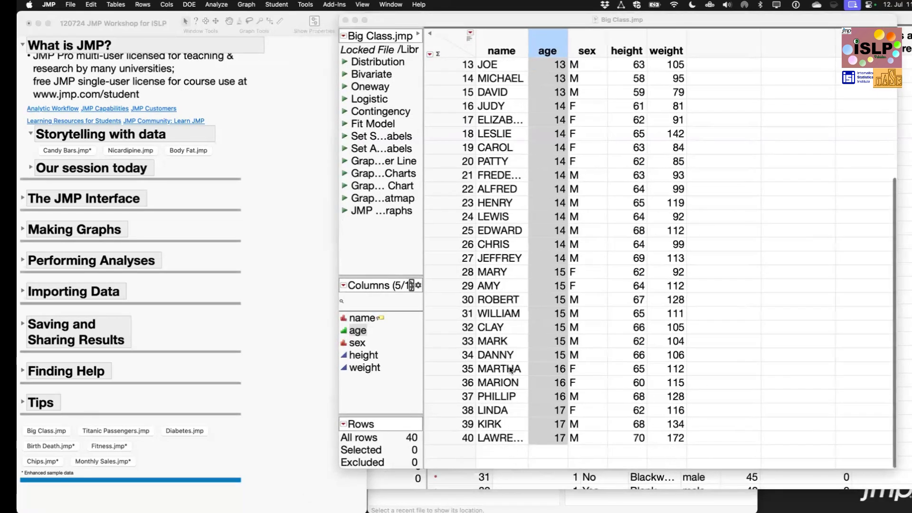
scroll(511, 370, "up", 5)
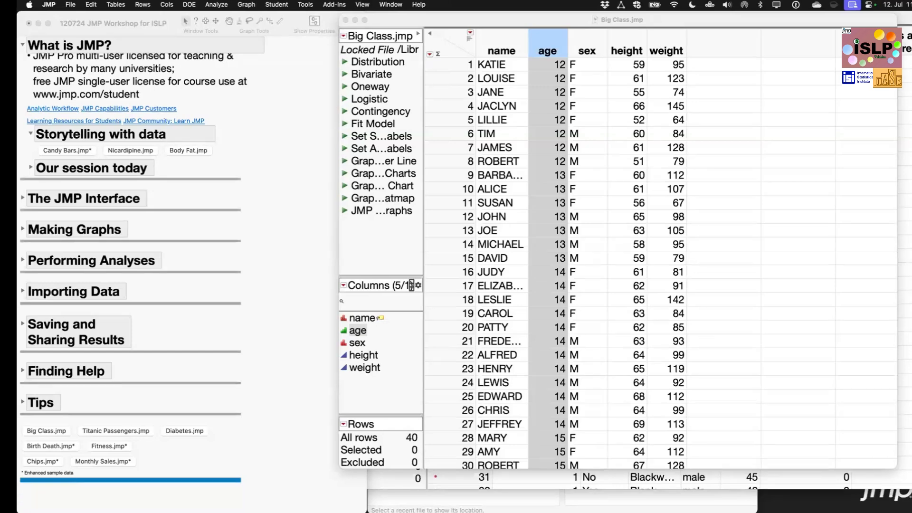
- Bring the Titanic Passengers table to the front and show its column list from Passenger Class onward
mouse_move(699, 496)
key("ctrl+Up")
key("ctrl+Up")
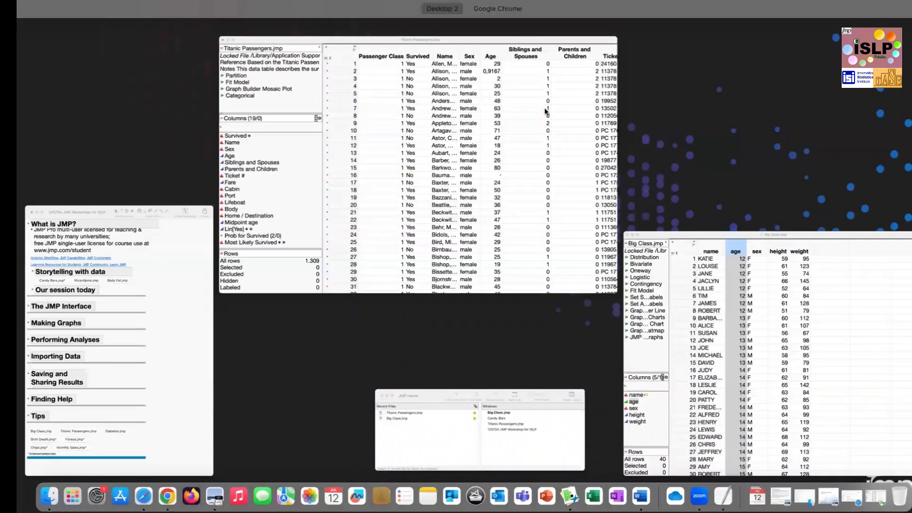
left_click(538, 258)
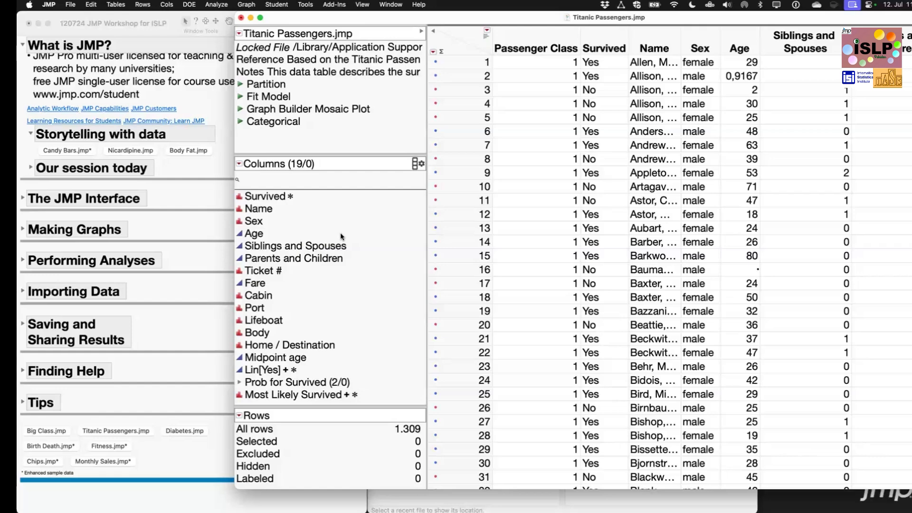
scroll(340, 232, "up", 1)
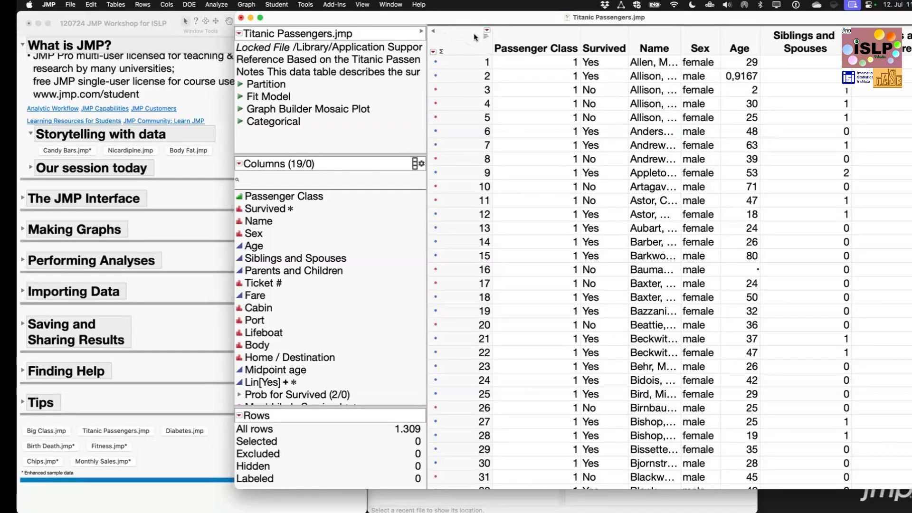
- Select the Survived column and display the header graphs above the Titanic Passengers data columns
left_click(266, 210)
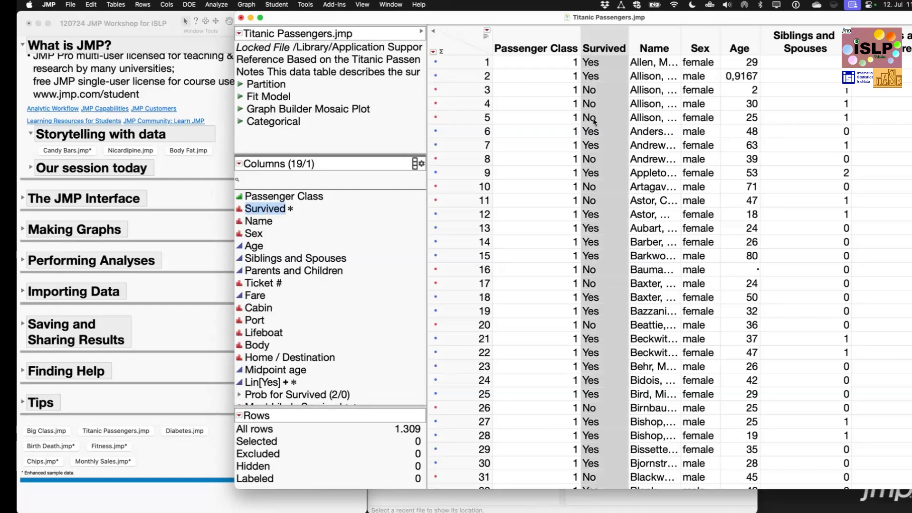
mouse_move(594, 122)
left_click(486, 36)
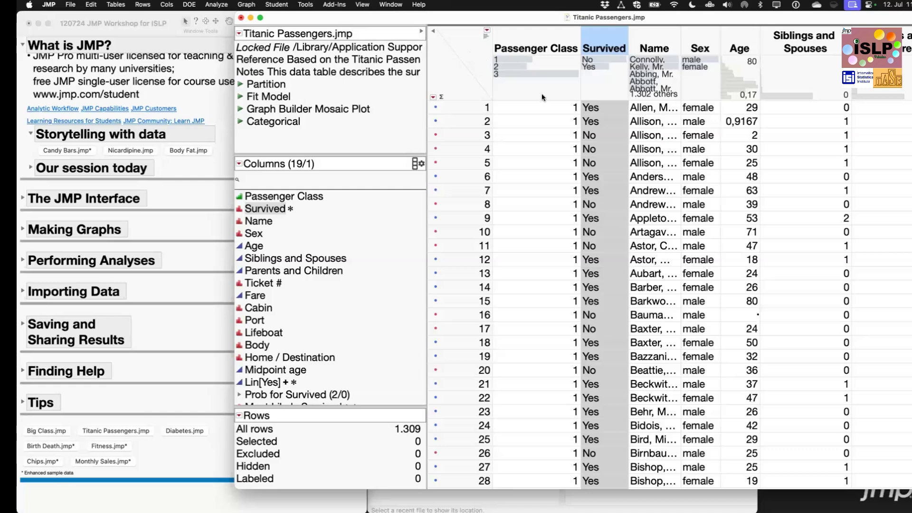
- Highlight rows 1, 2 and 3 of Titanic Passengers one after another, and clear the row selection
left_click(468, 107)
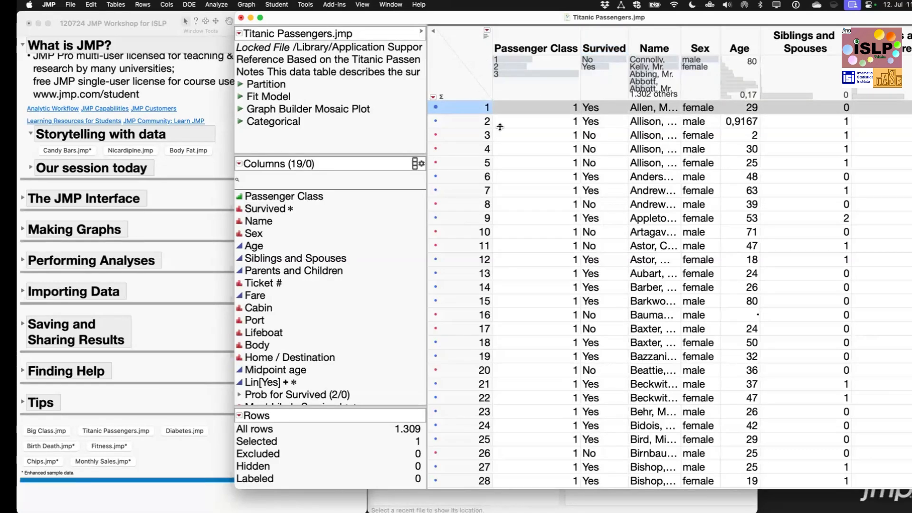
left_click(459, 122)
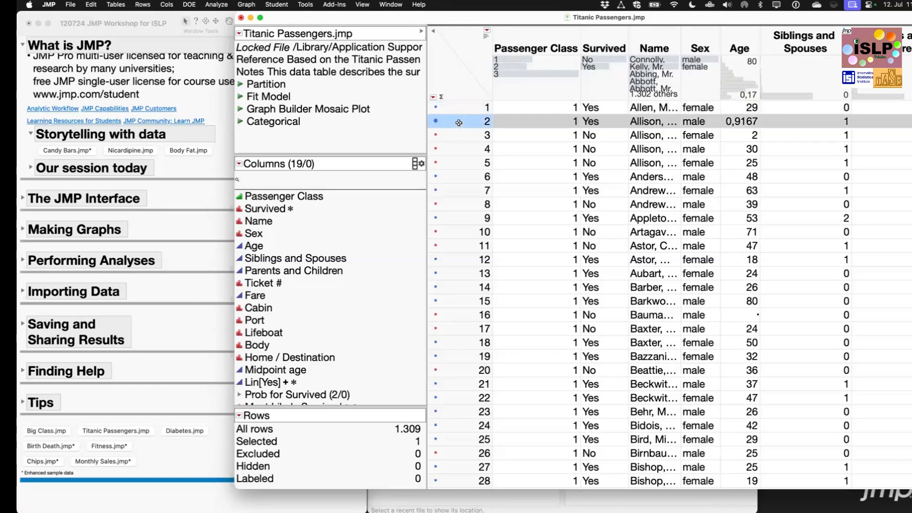
left_click(461, 136)
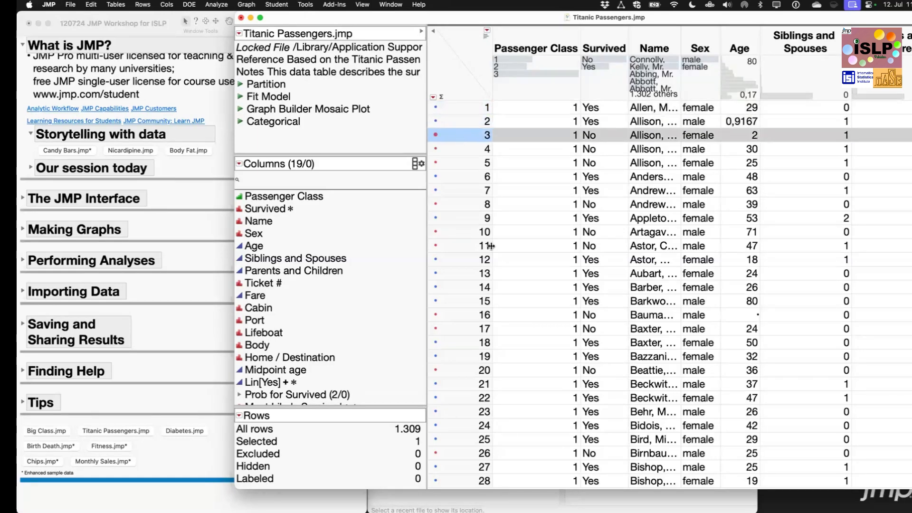
left_click(448, 70)
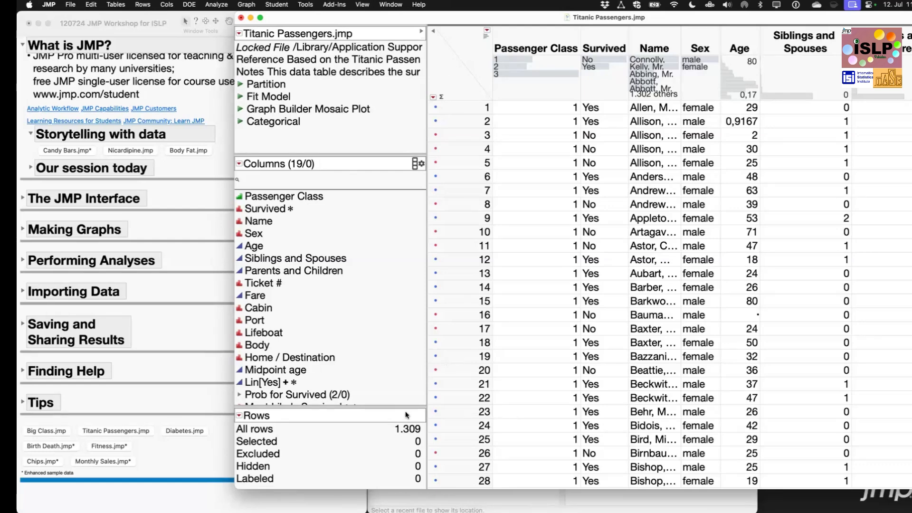
- Circle the All rows count with a temporary annotation, and select the Age column in Titanic Passengers
mouse_move(405, 412)
left_mouse_down()
mouse_move(387, 420)
mouse_move(423, 445)
mouse_move(432, 420)
mouse_move(394, 419)
left_mouse_up()
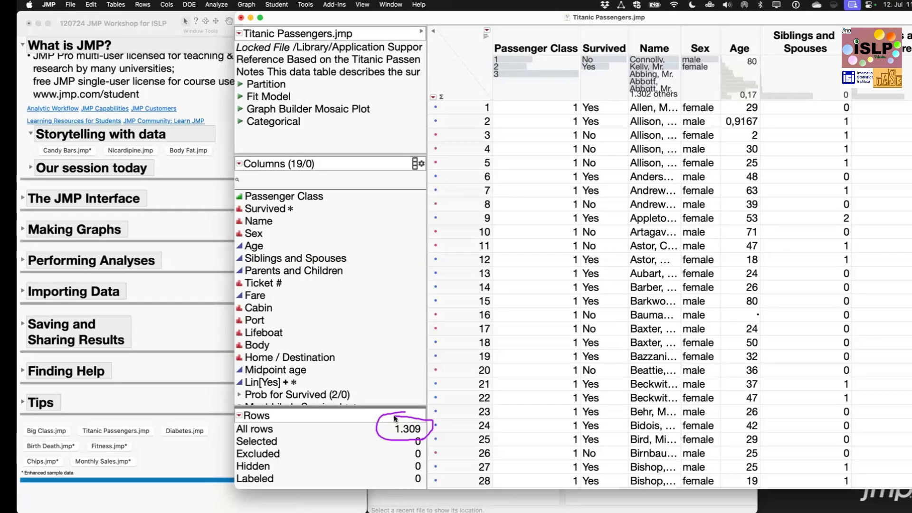
key("Escape")
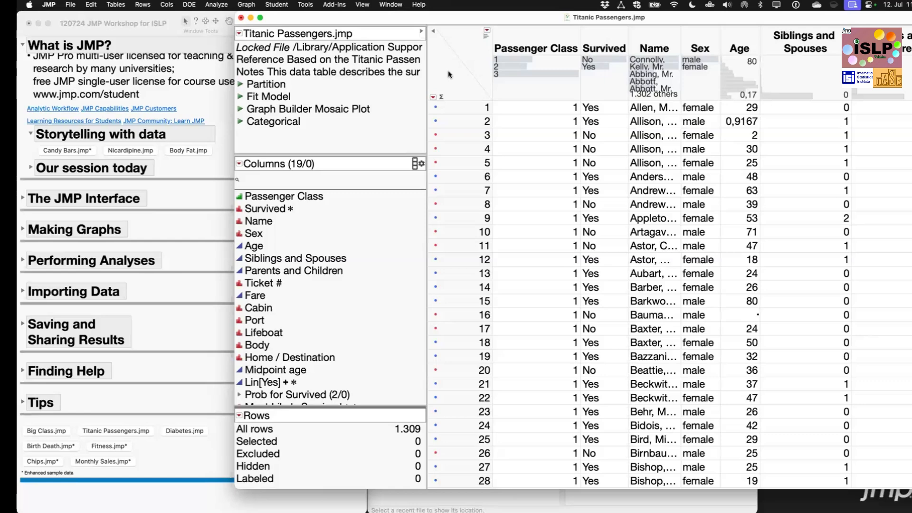
left_click(254, 246)
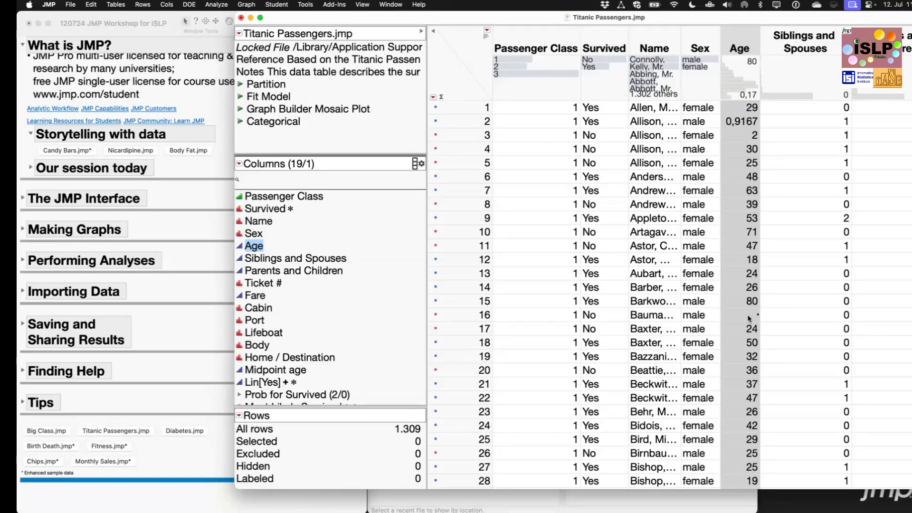
- Highlight row 16, clear the Age column selection, and examine the Age column for missing values
left_click(460, 315)
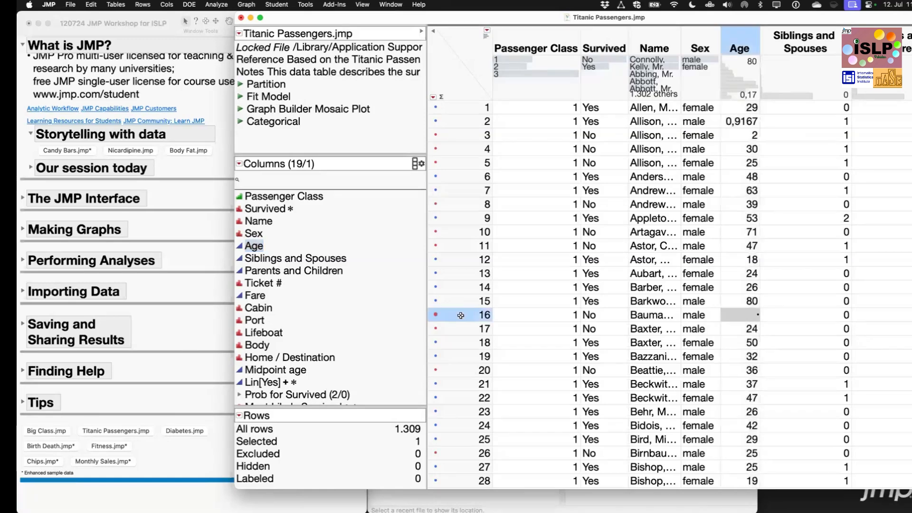
left_click(483, 71)
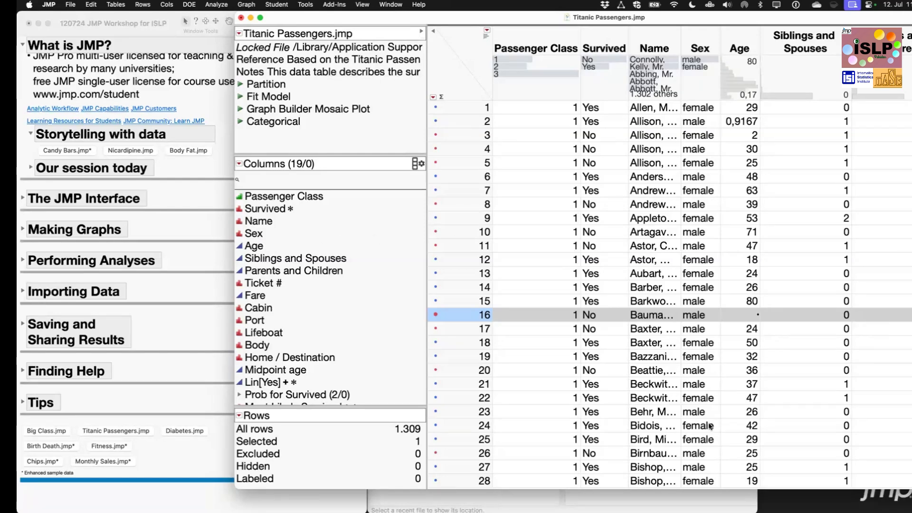
scroll(710, 427, "down", 8)
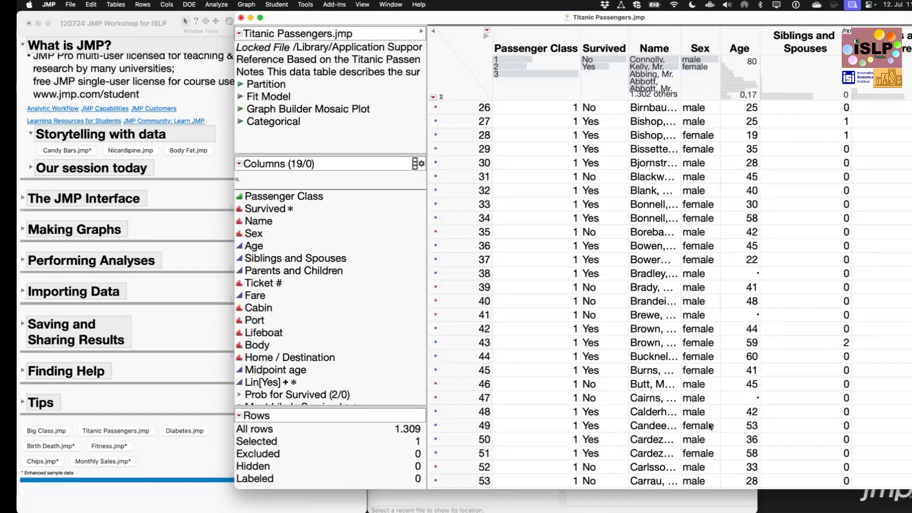
scroll(710, 426, "up", 8)
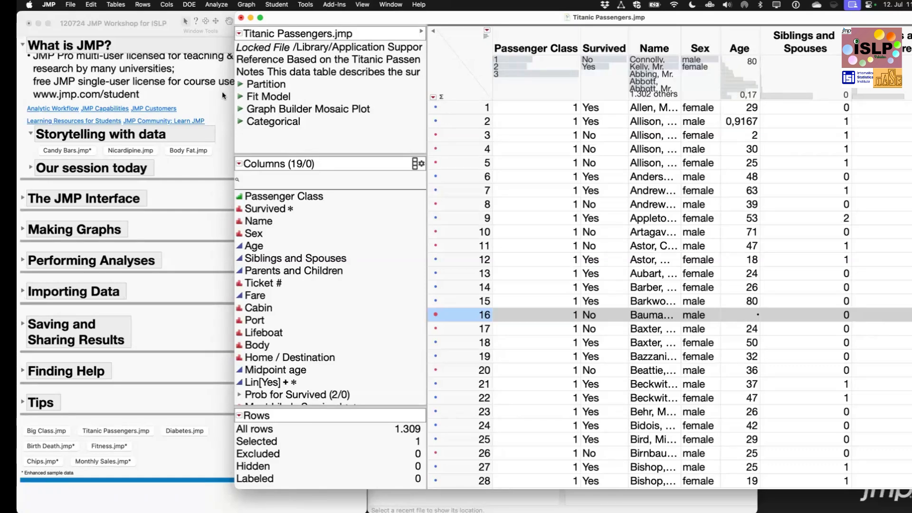
- Show the Explore Missing Values command among the Screening analyses, and clear the row 16 selection
left_click(218, 5)
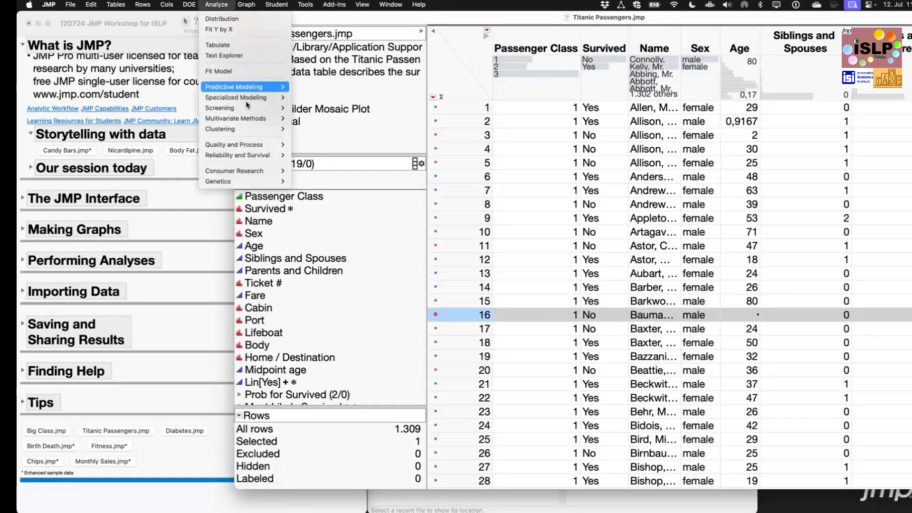
left_click(249, 112)
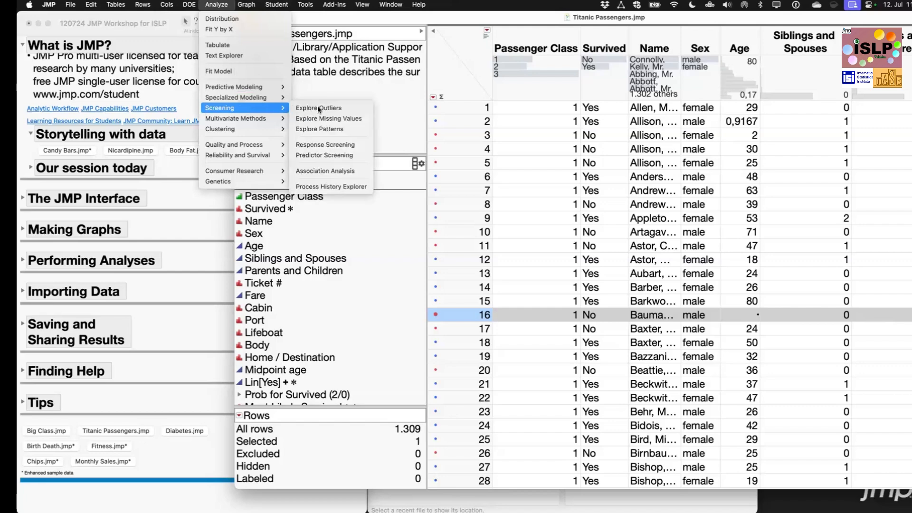
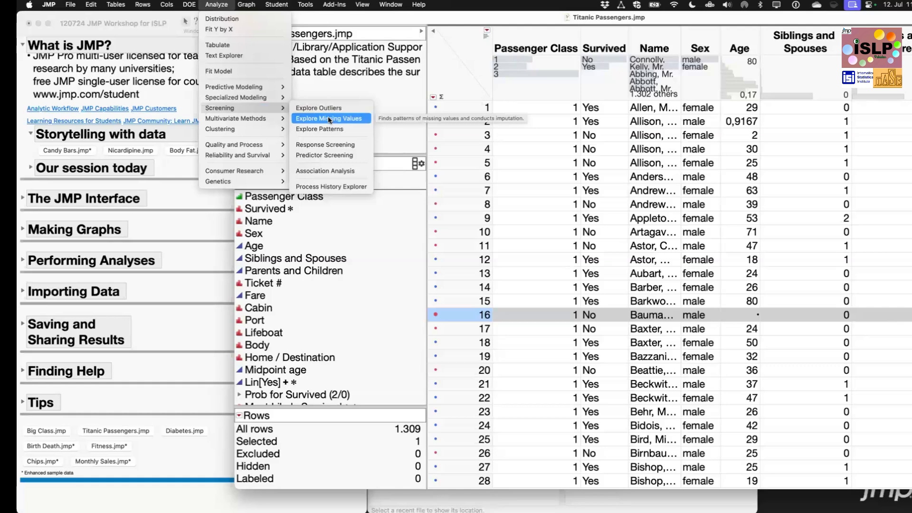
left_click(449, 79)
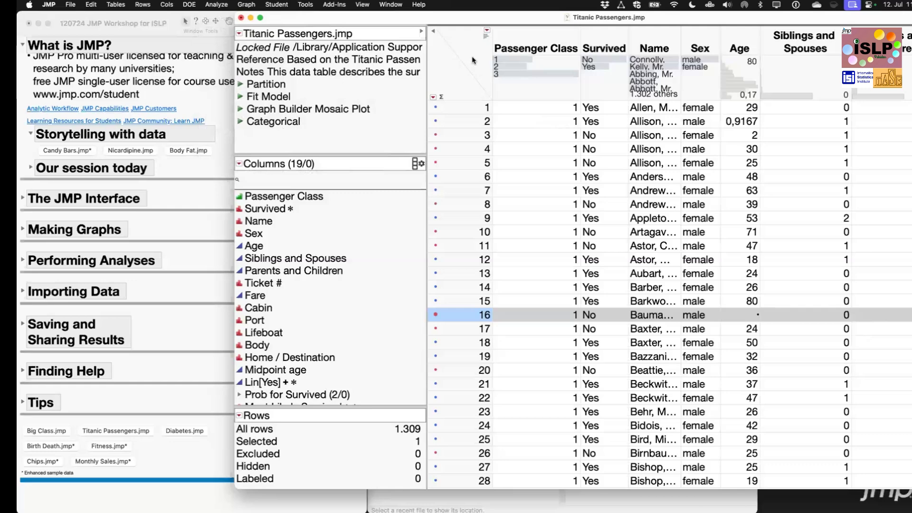
left_click(444, 84)
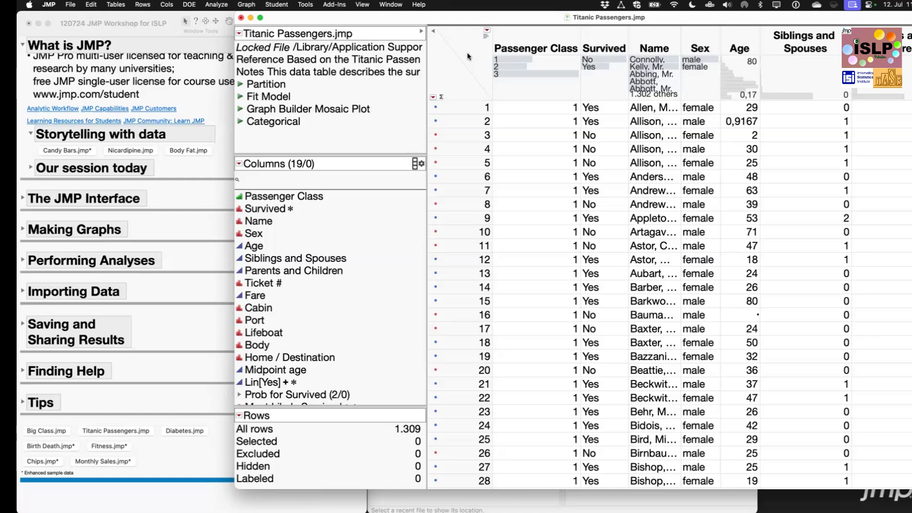
- Select the Survived column, highlight row 16, and clear the column selection so only the row is selected
left_click(601, 44)
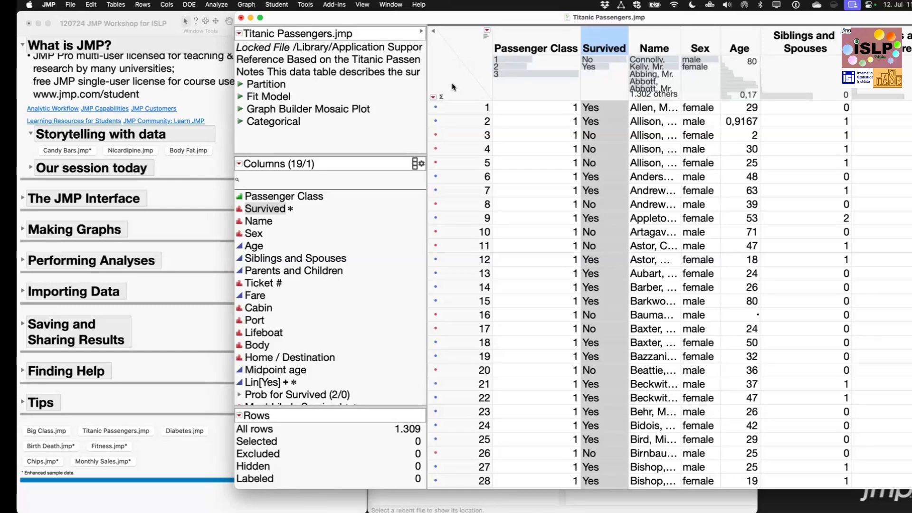
left_click(459, 315)
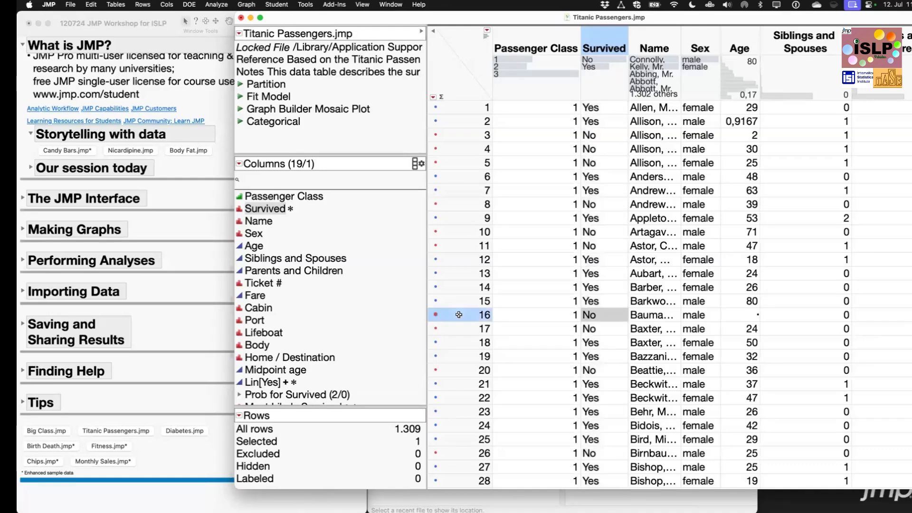
left_click(479, 63)
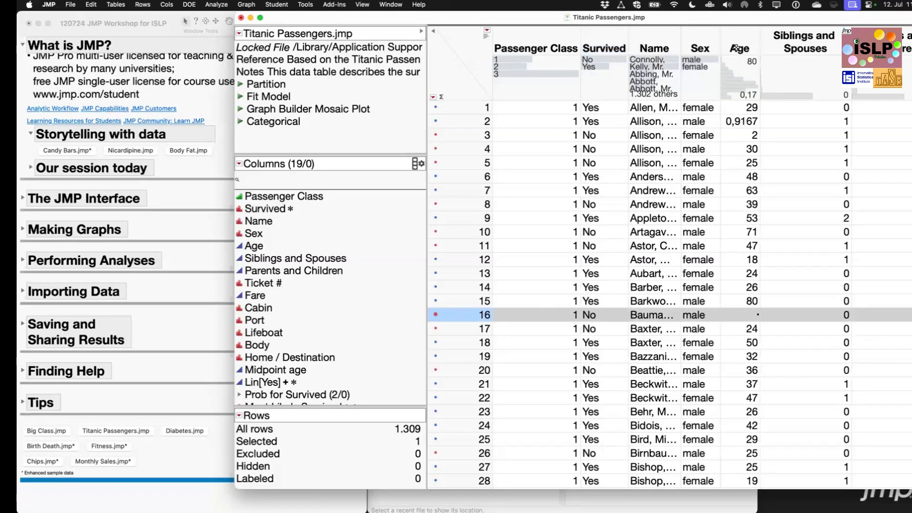
- Examine the values of highlighted row 16 across the Ticket #, Fare, Cabin, Port and Lifeboat columns
mouse_move(737, 42)
scroll(790, 316, "right", 10)
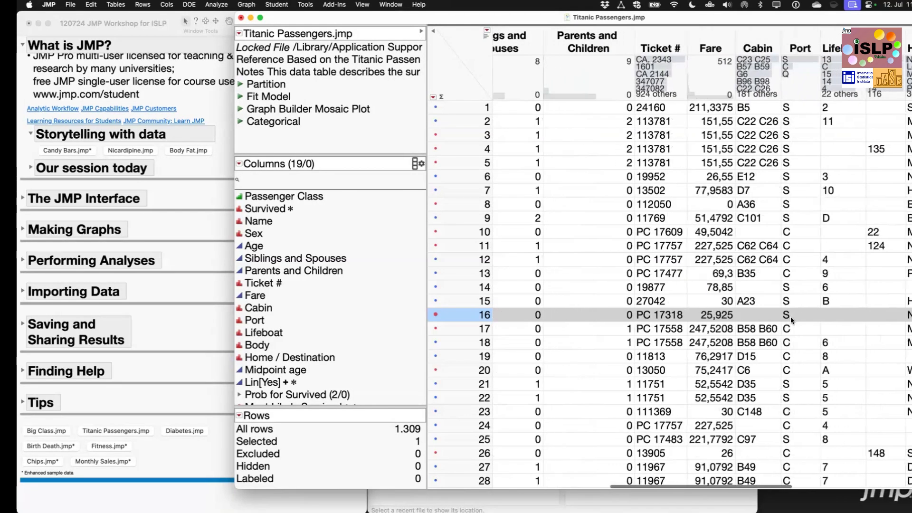
scroll(790, 317, "left", 10)
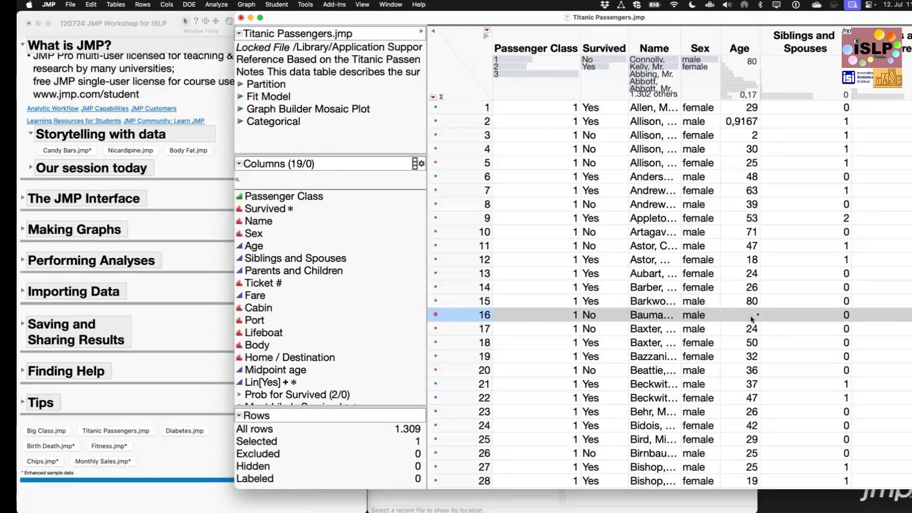
- Bring up the Explore Missing Values command of the Screening analyses for Titanic Passengers
left_click(222, 6)
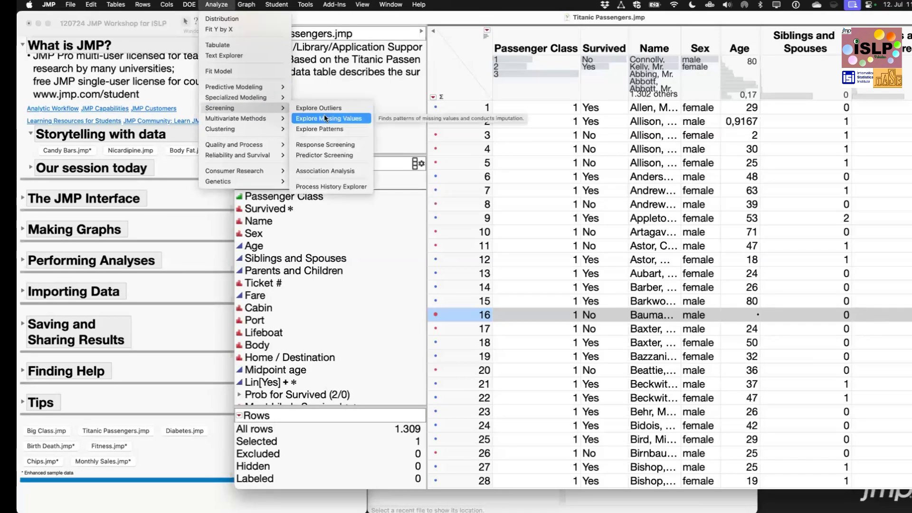
- Clear the row selection and create a Distribution report for the Survived column, placing it beside the data rows
left_click(446, 77)
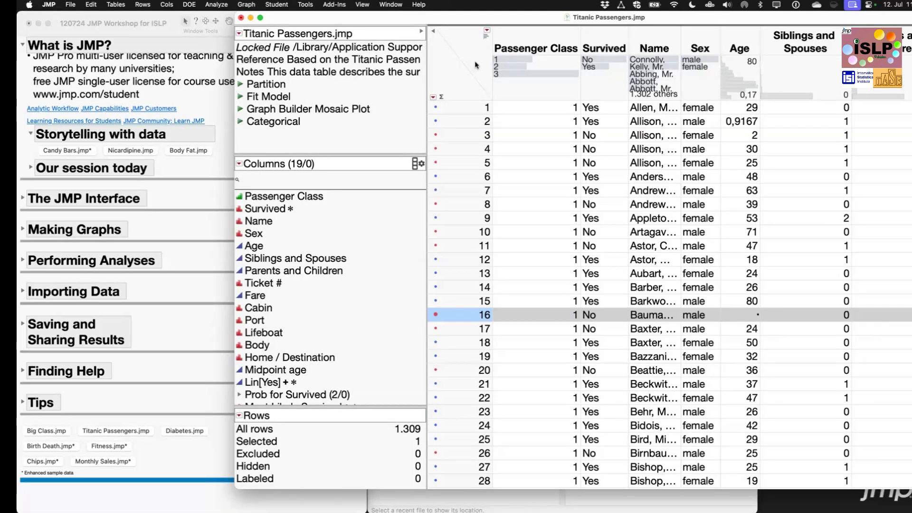
left_click(462, 61)
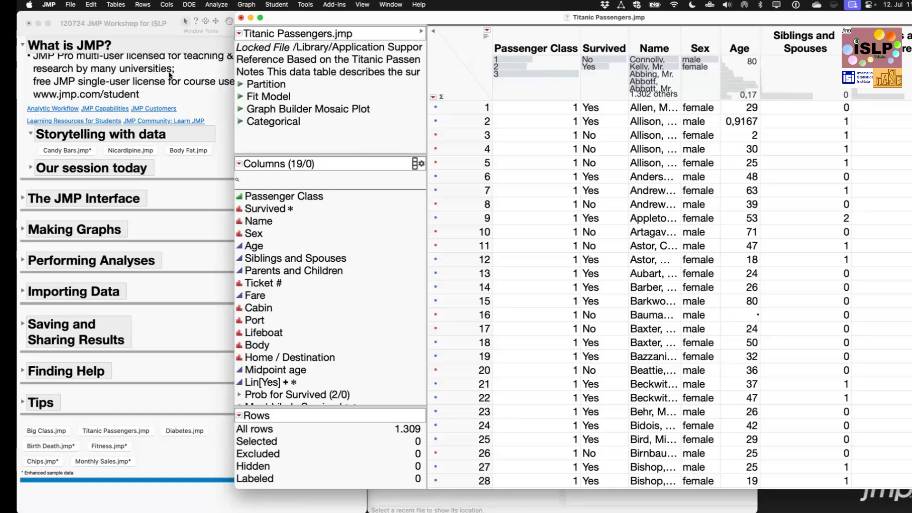
left_click(211, 5)
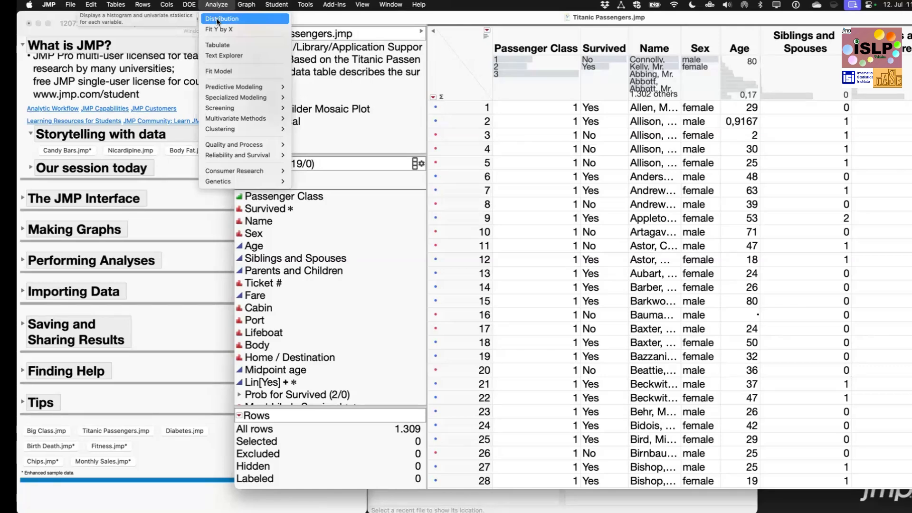
left_click(218, 20)
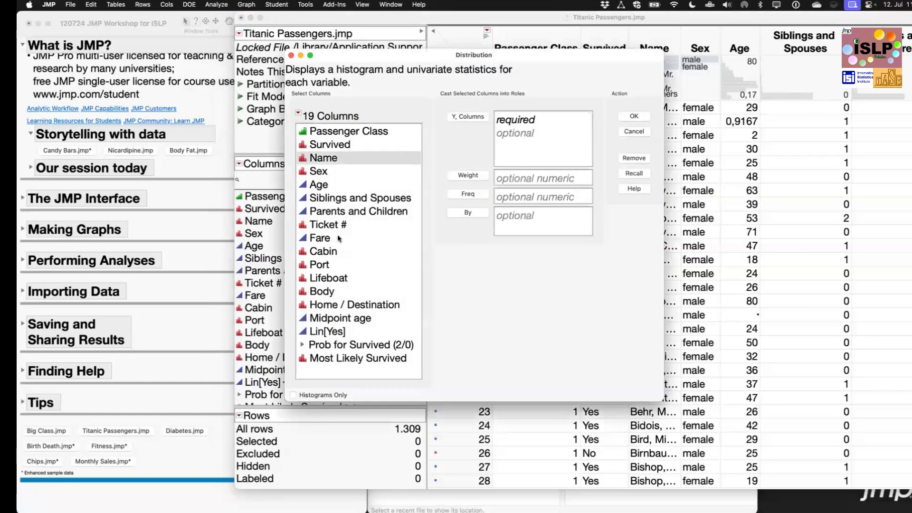
left_click(339, 145)
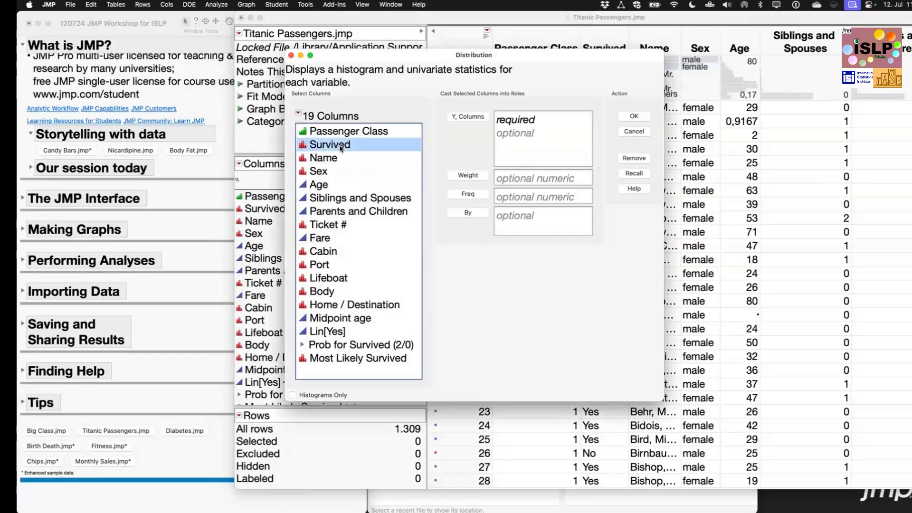
left_click(471, 118)
left_click(634, 116)
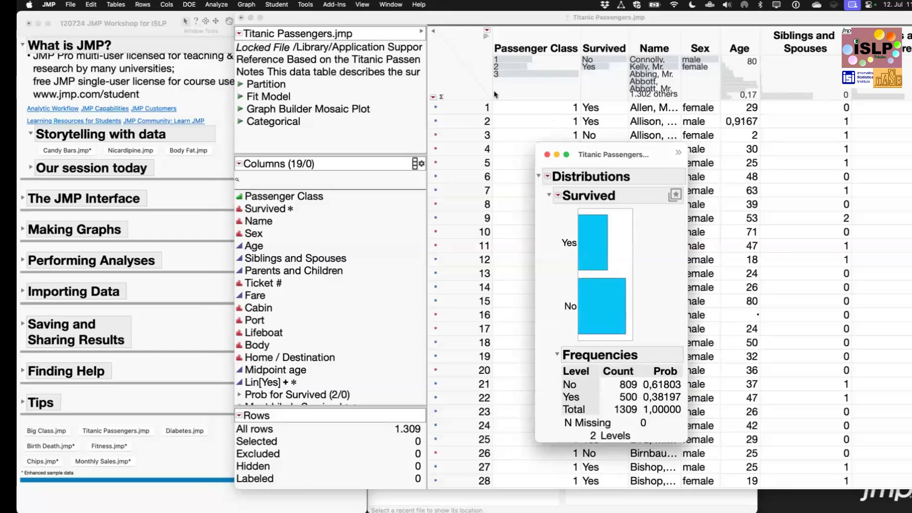
left_click_drag(639, 157, 395, 19)
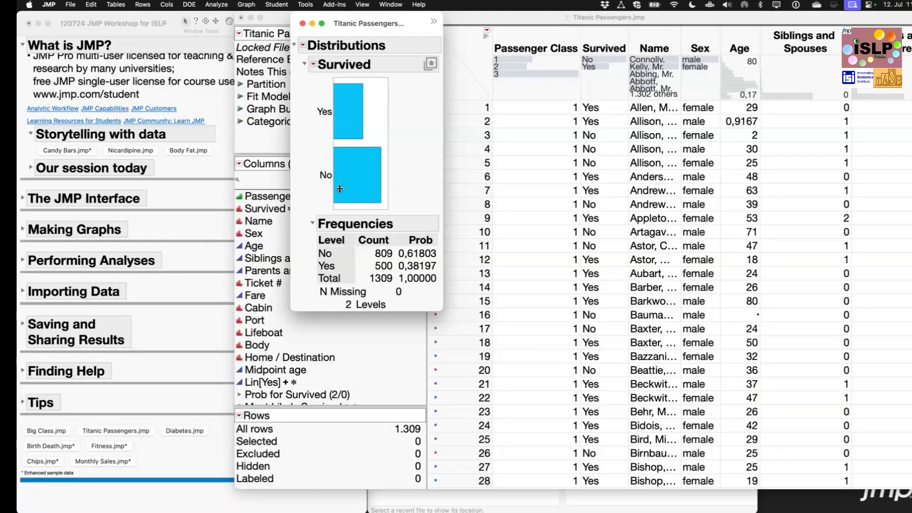
- Examine the Survived frequencies, select the Yes bar to highlight the matching table rows, and close the report
mouse_move(398, 226)
left_mouse_down()
mouse_move(363, 227)
mouse_move(373, 295)
mouse_move(393, 231)
left_mouse_up()
mouse_move(412, 297)
left_mouse_down()
mouse_move(411, 284)
mouse_move(410, 293)
left_mouse_up()
left_click(344, 112)
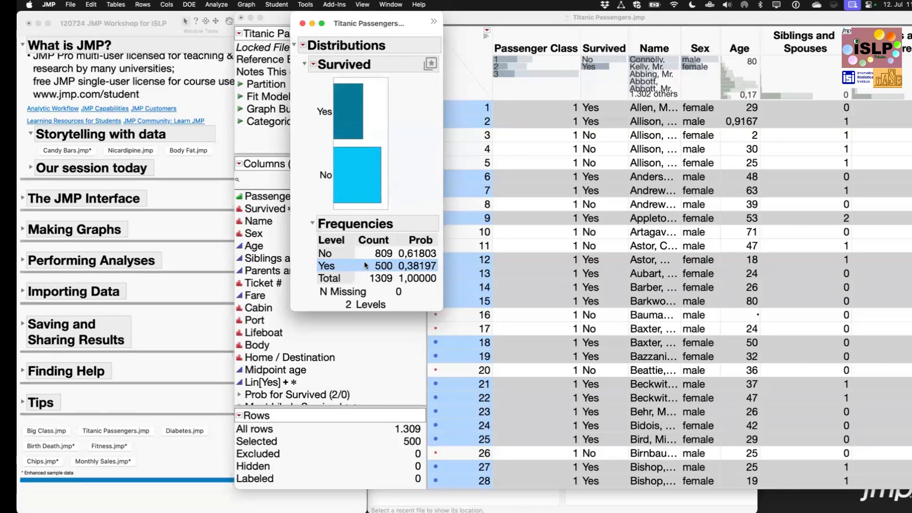
left_click(302, 23)
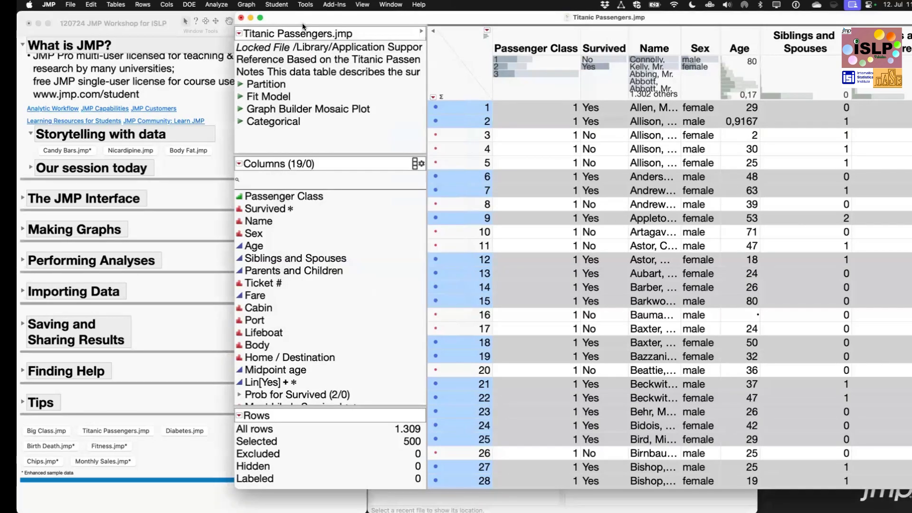
- Start a Tabulate report with Survived as the row grouping and widen the list of statistics
left_click(221, 9)
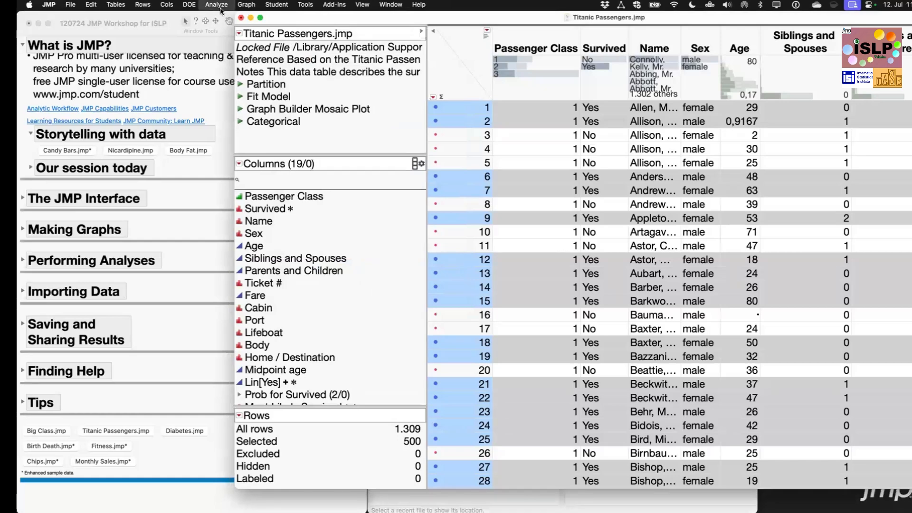
left_click(230, 45)
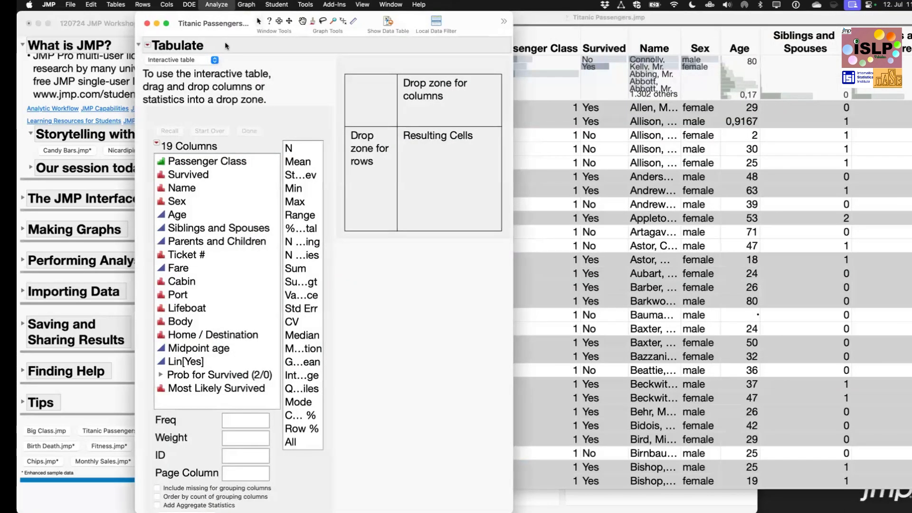
left_click(212, 4)
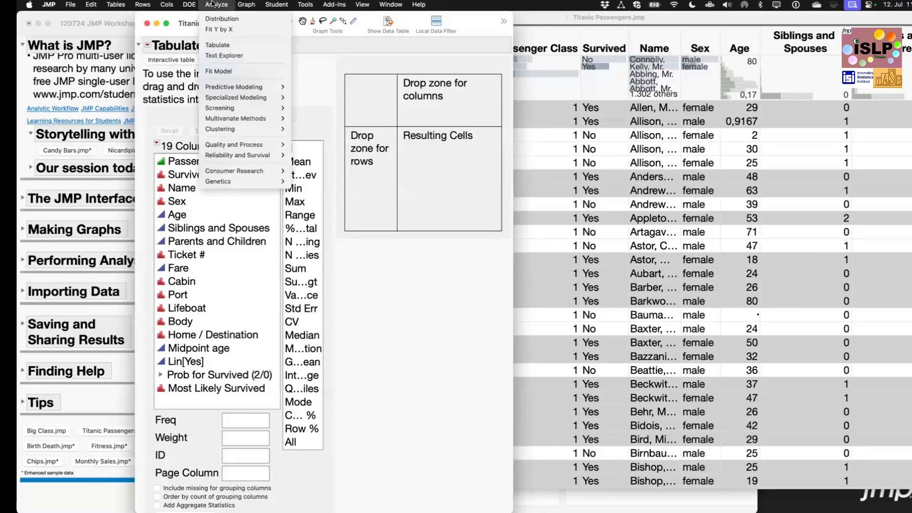
left_click(234, 48)
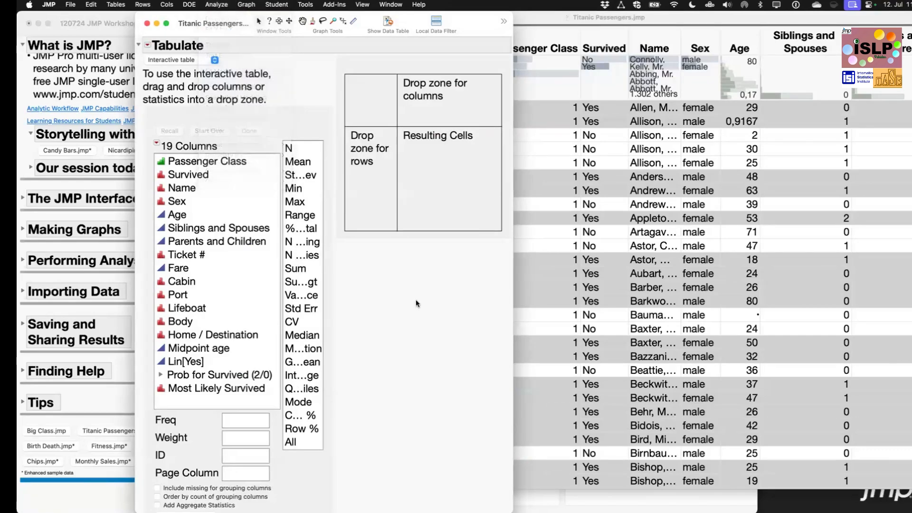
left_click(199, 175)
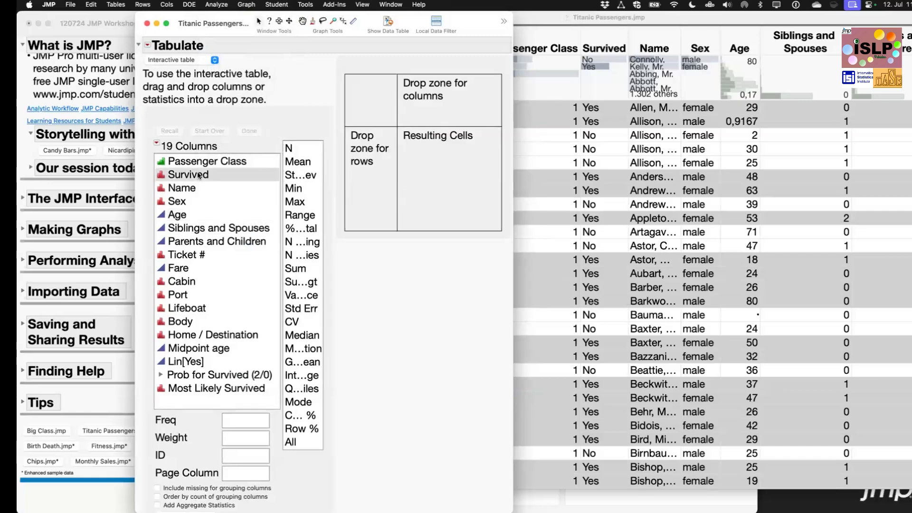
left_click_drag(199, 176, 368, 176)
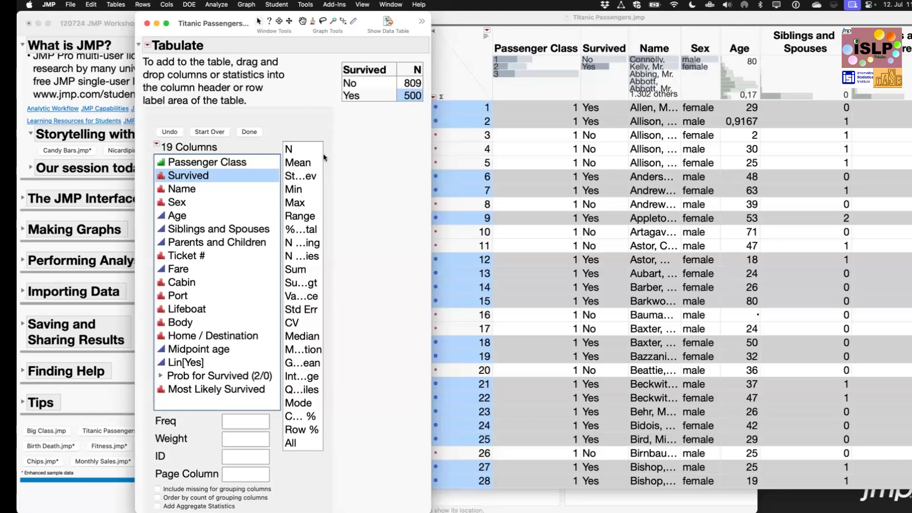
left_click_drag(323, 153, 369, 159)
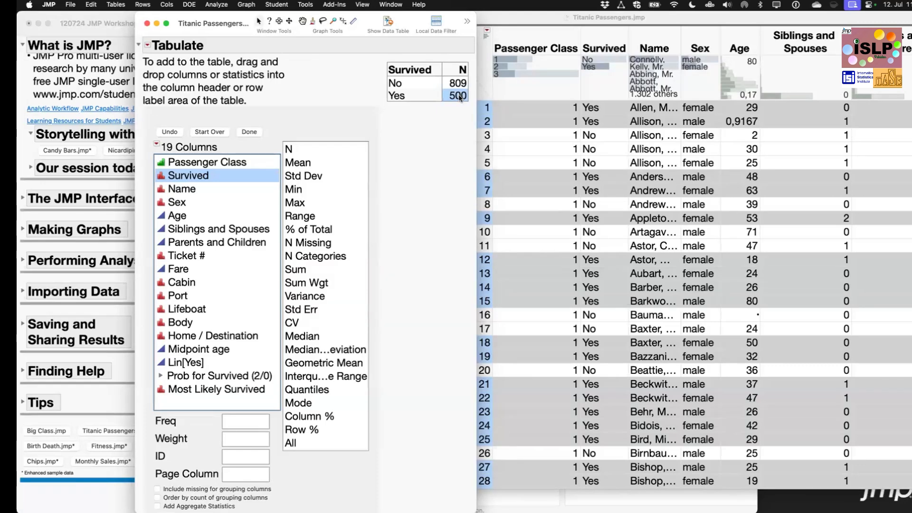
- Nest Port within Survived in the table and select the survivors who embarked at port S
left_click(181, 298)
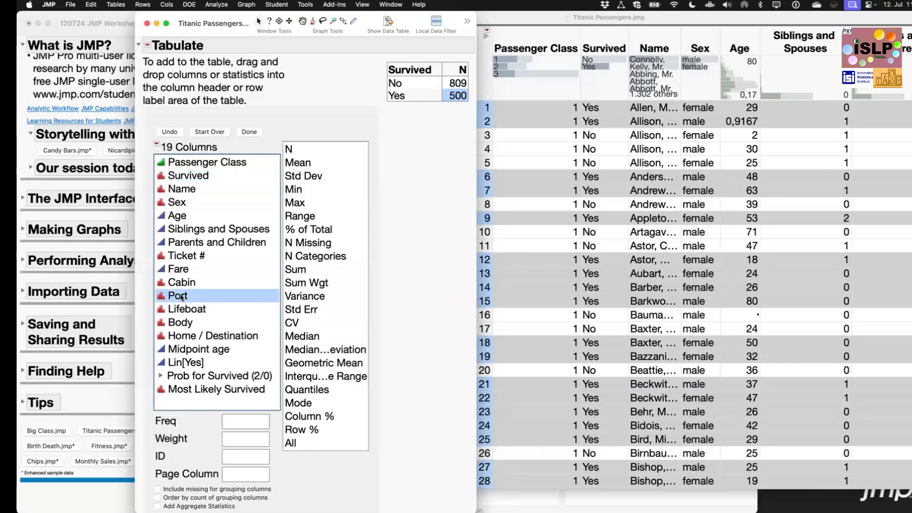
left_click_drag(184, 291, 437, 70)
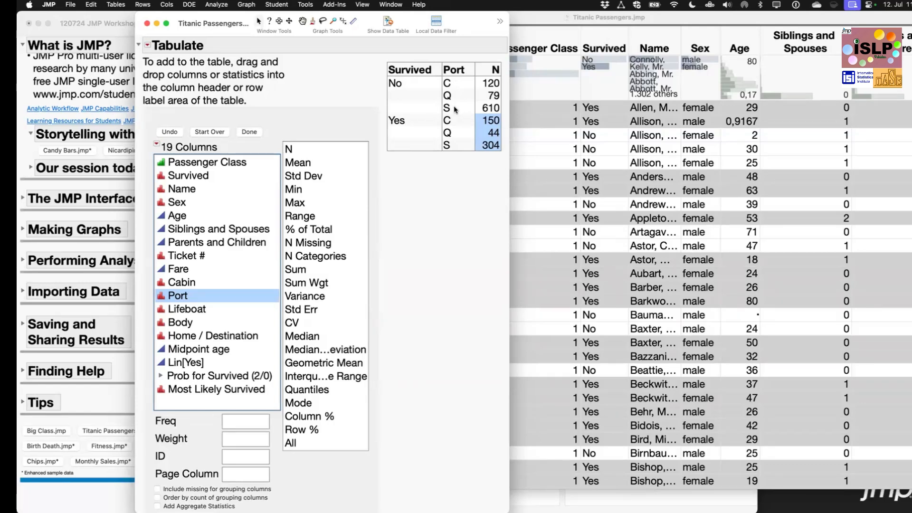
left_click(490, 149)
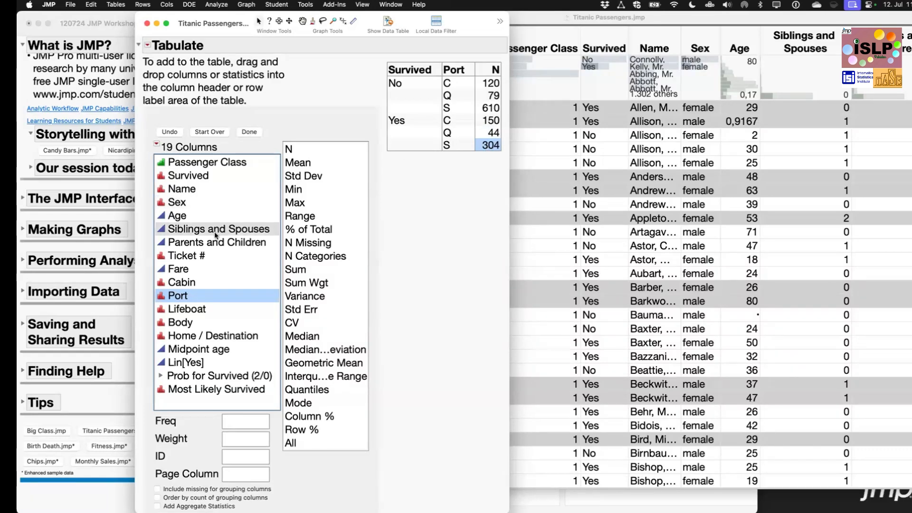
- Try adding Age beside Port in the table, and undo the addition
left_click(184, 216)
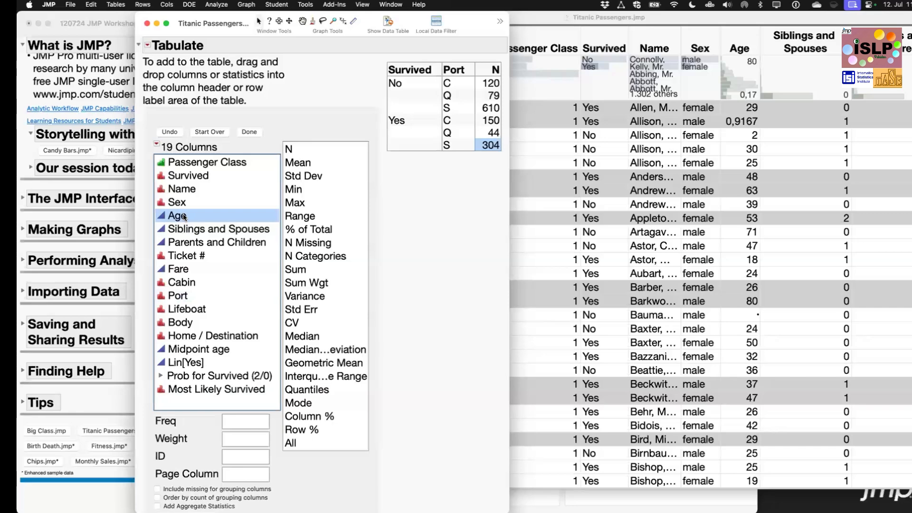
left_click_drag(184, 217, 474, 73)
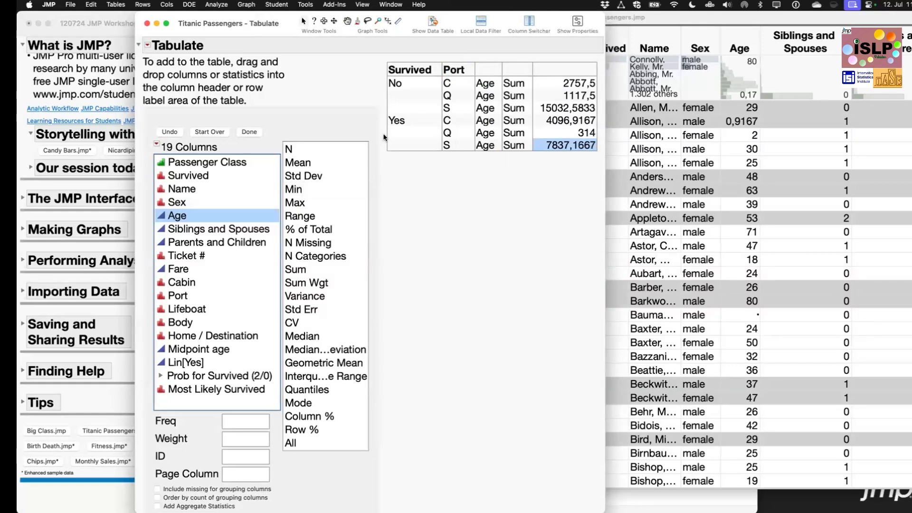
left_click(168, 131)
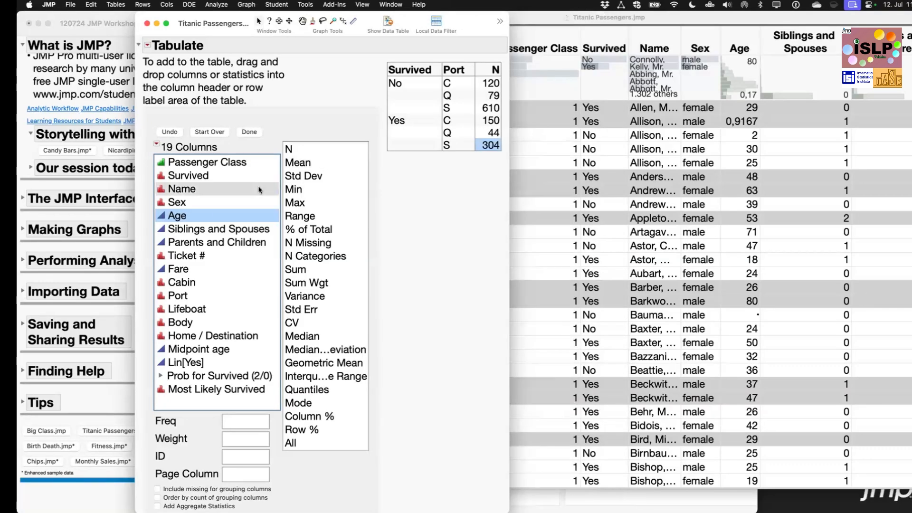
- Insert Sex after Survived, replace Port with Passenger Class, and finish the table
left_click_drag(198, 199, 442, 70)
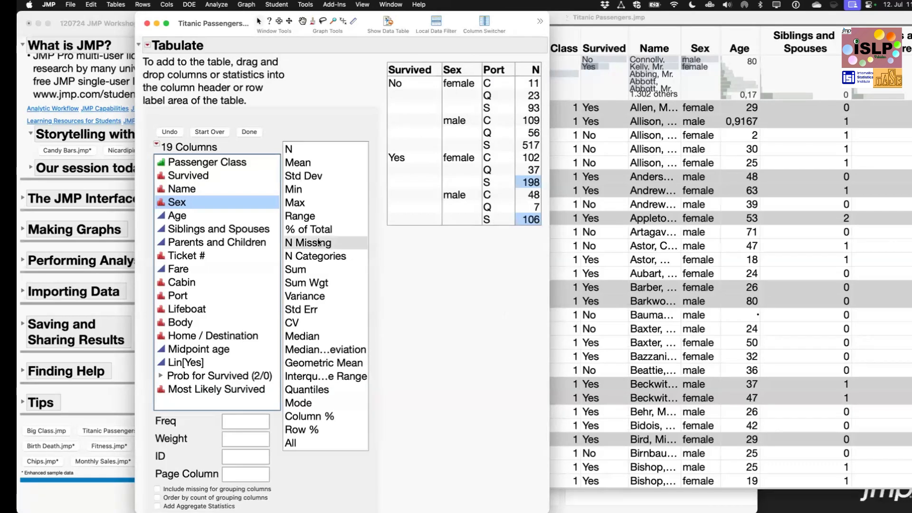
left_click_drag(197, 163, 496, 76)
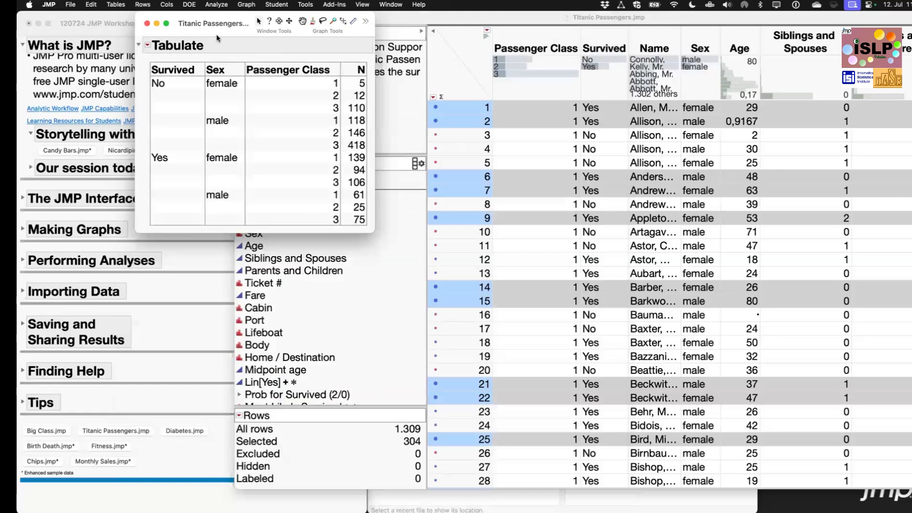
- Rename the finished table's report title to "My Tabulate" and close the report
left_click_drag(215, 34, 335, 69)
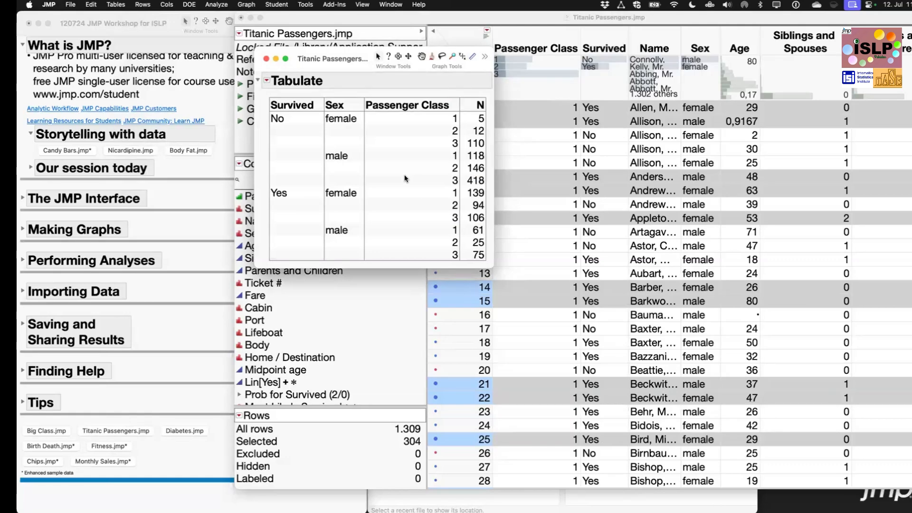
double_click(319, 79)
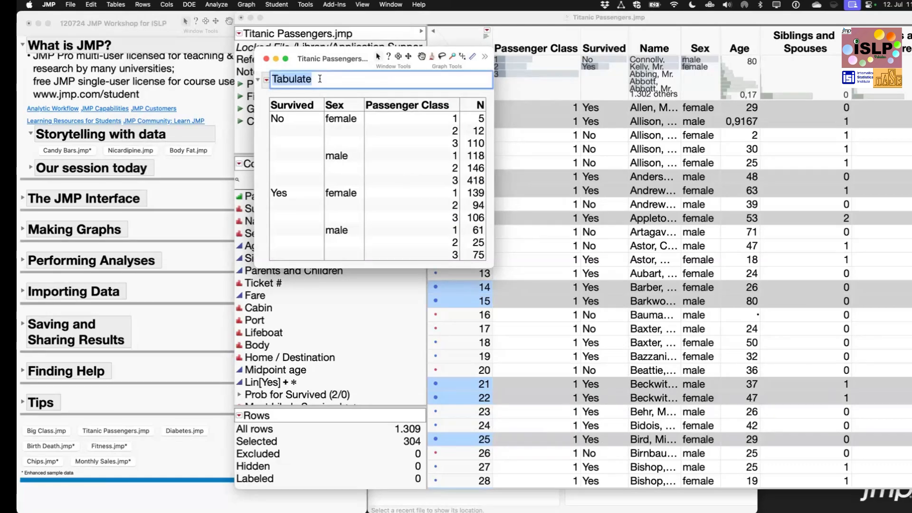
key("Left")
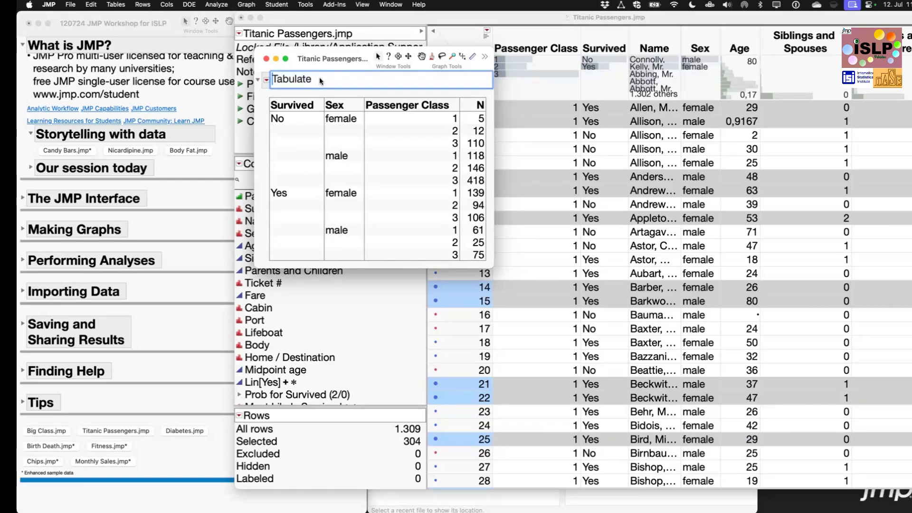
type("My")
left_click(380, 92)
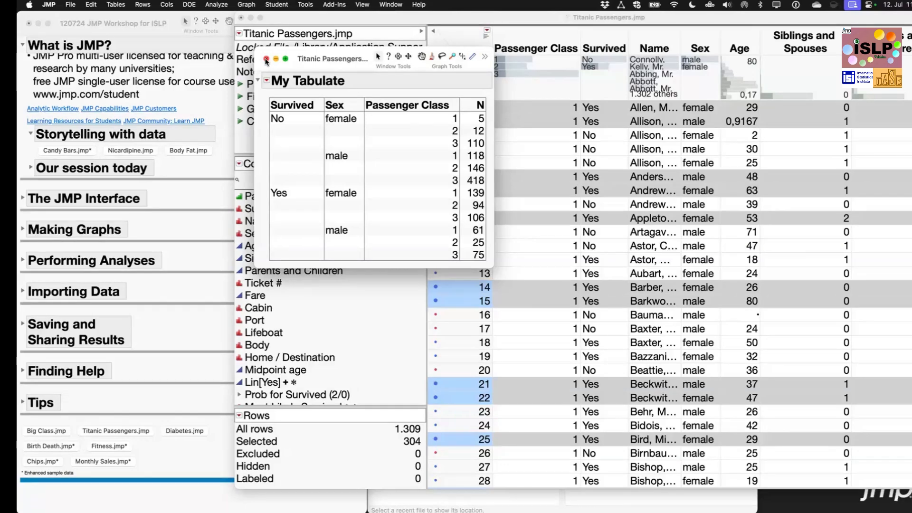
left_click(267, 60)
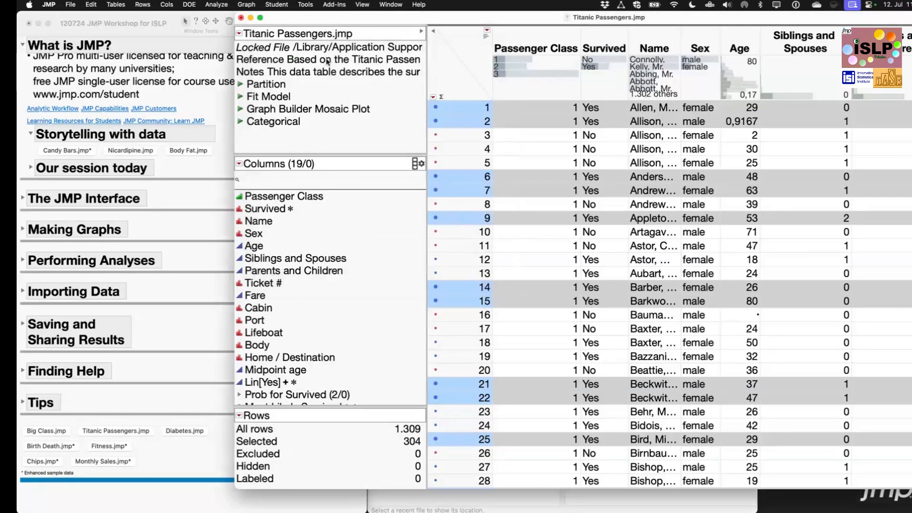
- Clear the row selection and create a Distribution report of Passenger Class, Survived and Sex
left_click(451, 77)
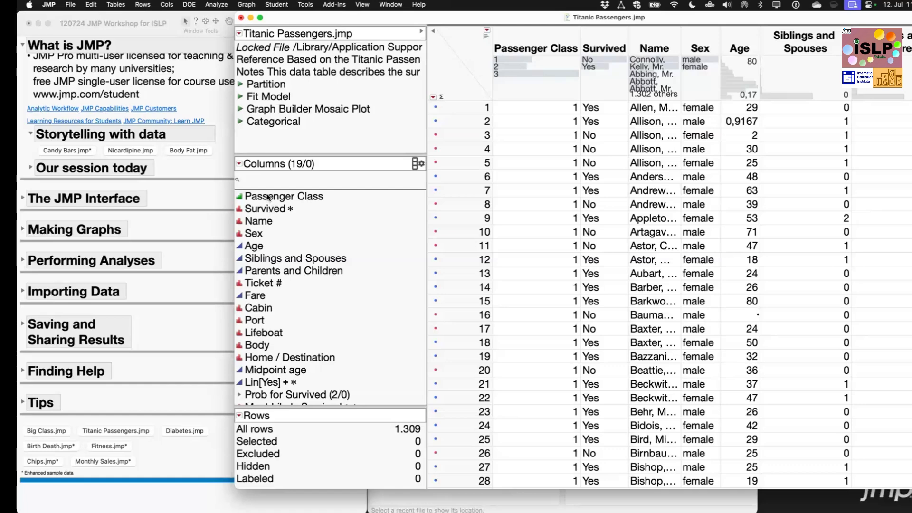
mouse_move(268, 197)
left_click(216, 5)
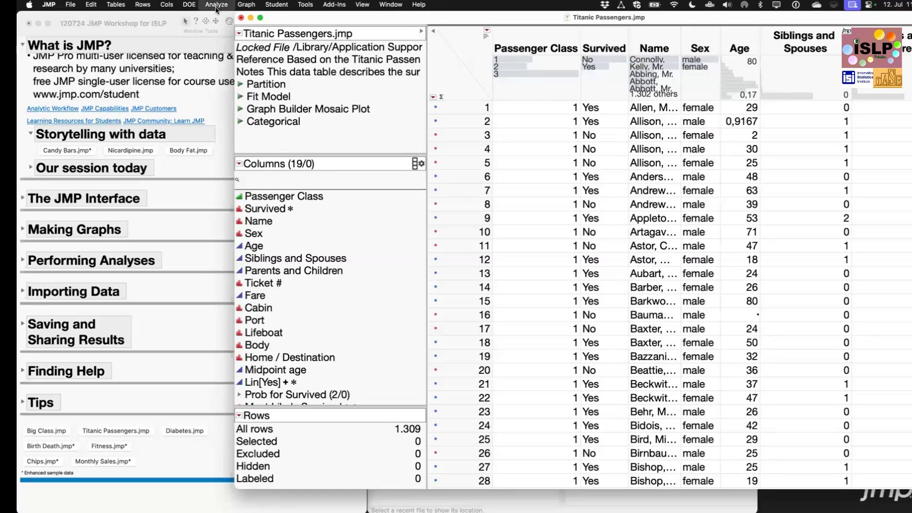
left_click(223, 19)
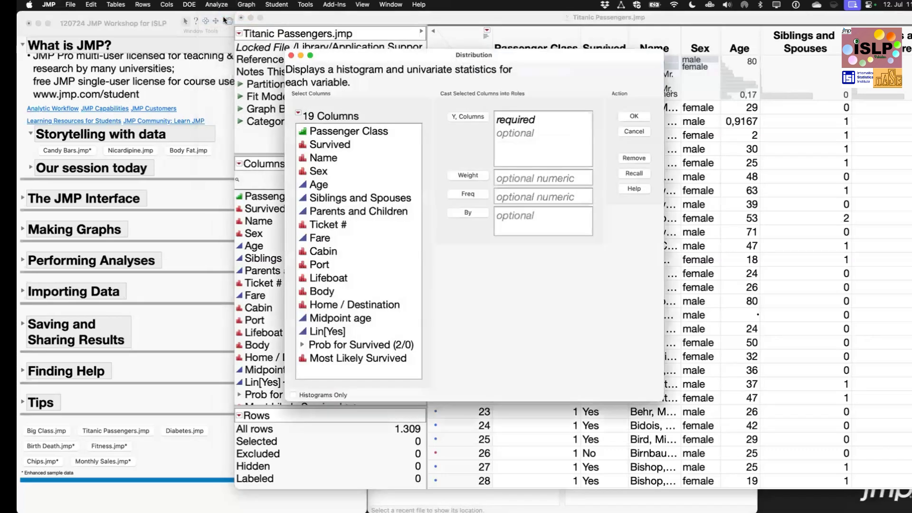
left_click(350, 132)
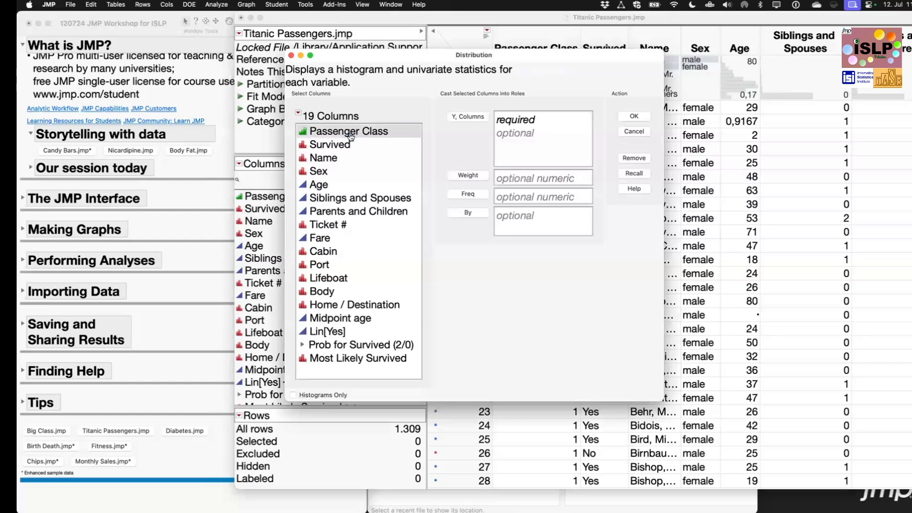
left_click_drag(350, 134, 348, 145)
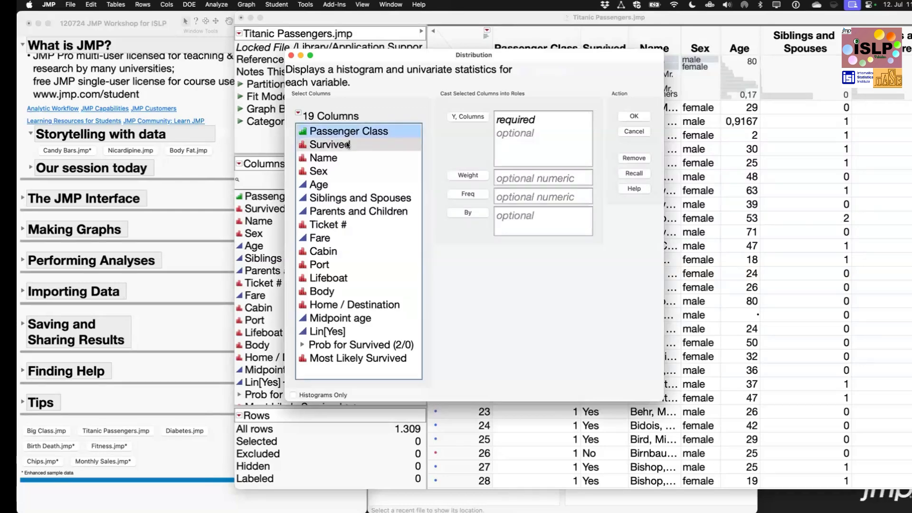
left_click(341, 170, "super")
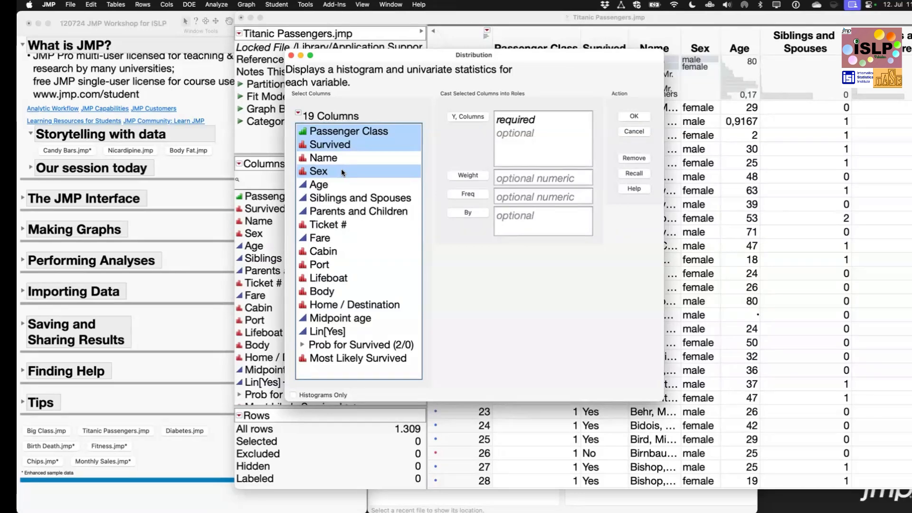
left_click(476, 117)
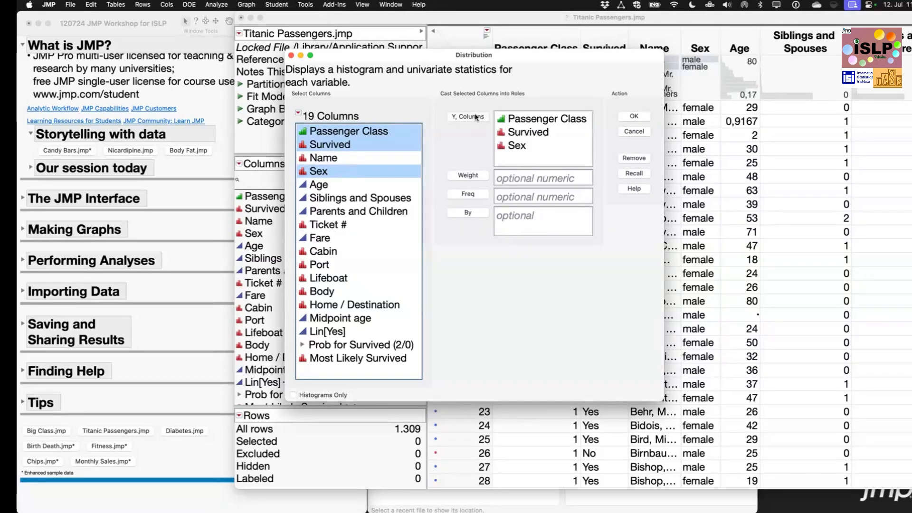
left_click(641, 117)
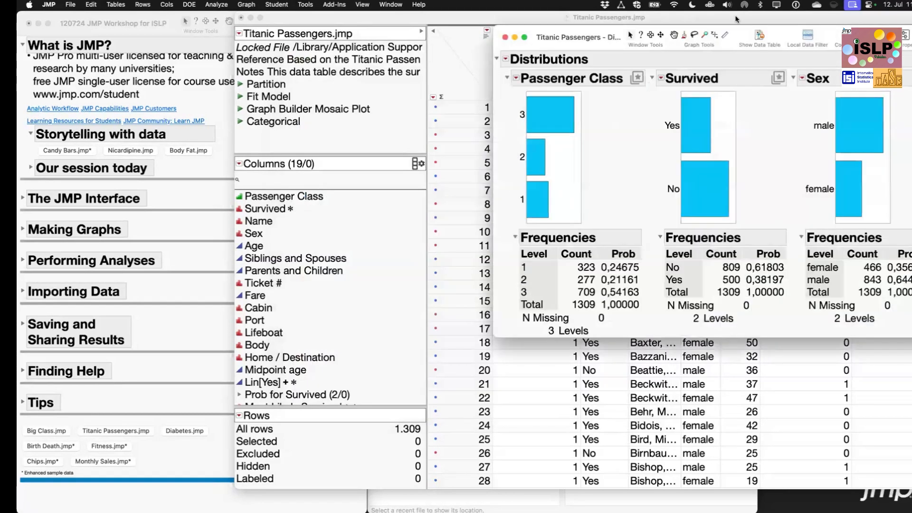
left_click_drag(739, 38, 442, 75)
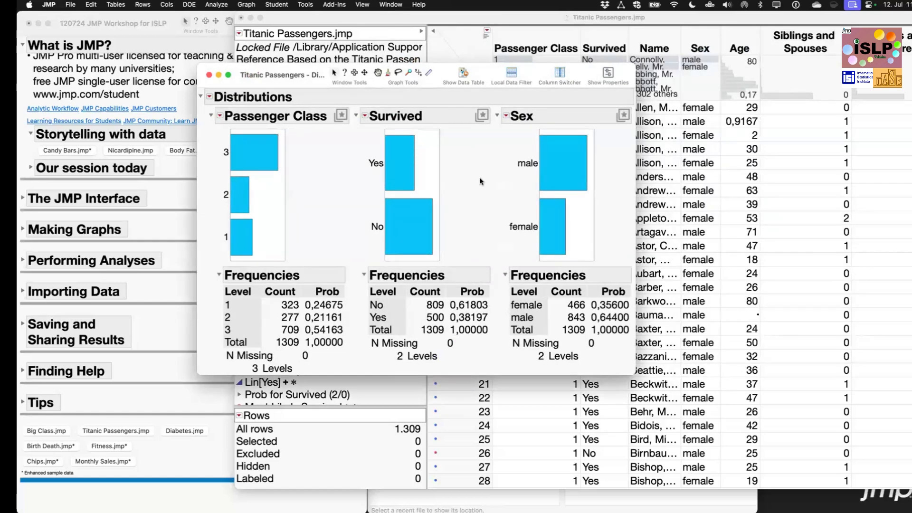
- Highlight the survivors to compare their share across passenger classes and sexes, and close the report with the row selection cleared
left_click(397, 167)
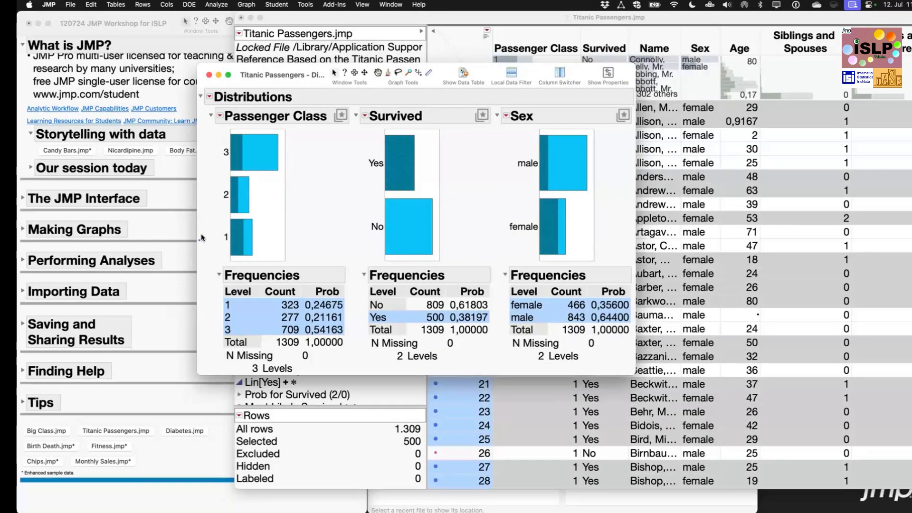
mouse_move(201, 233)
left_mouse_down()
mouse_move(263, 235)
mouse_move(214, 235)
left_mouse_up()
mouse_move(210, 169)
left_mouse_down()
mouse_move(294, 122)
mouse_move(267, 175)
mouse_move(208, 167)
left_mouse_up()
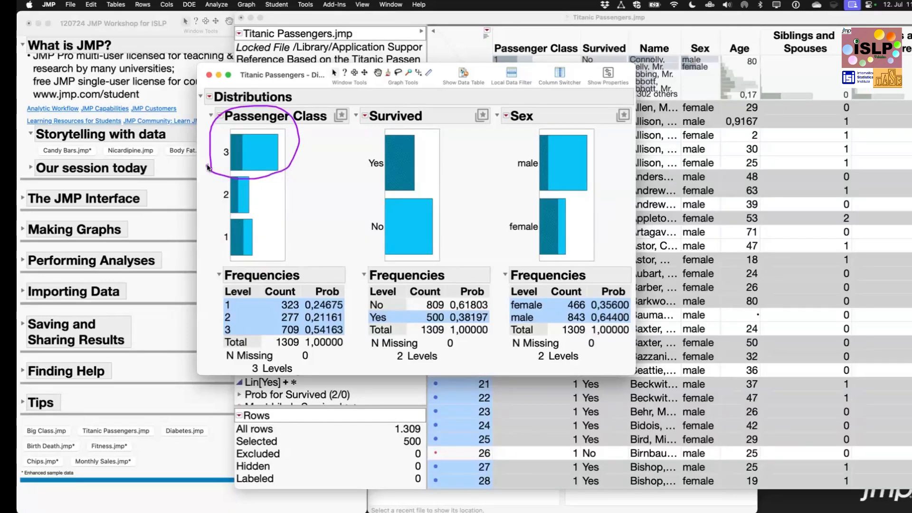
mouse_move(498, 252)
left_mouse_down()
mouse_move(607, 220)
mouse_move(560, 264)
mouse_move(502, 255)
left_mouse_up()
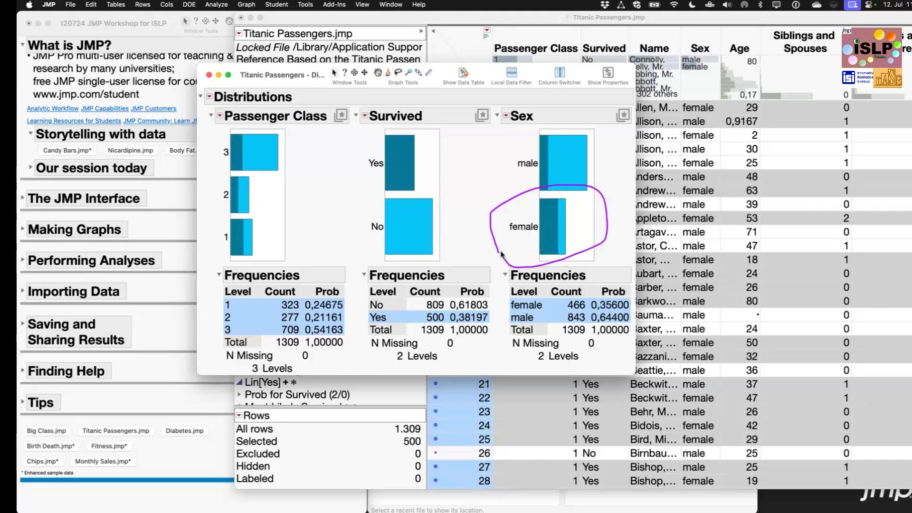
mouse_move(502, 191)
left_mouse_down()
mouse_move(509, 113)
mouse_move(510, 227)
left_mouse_up()
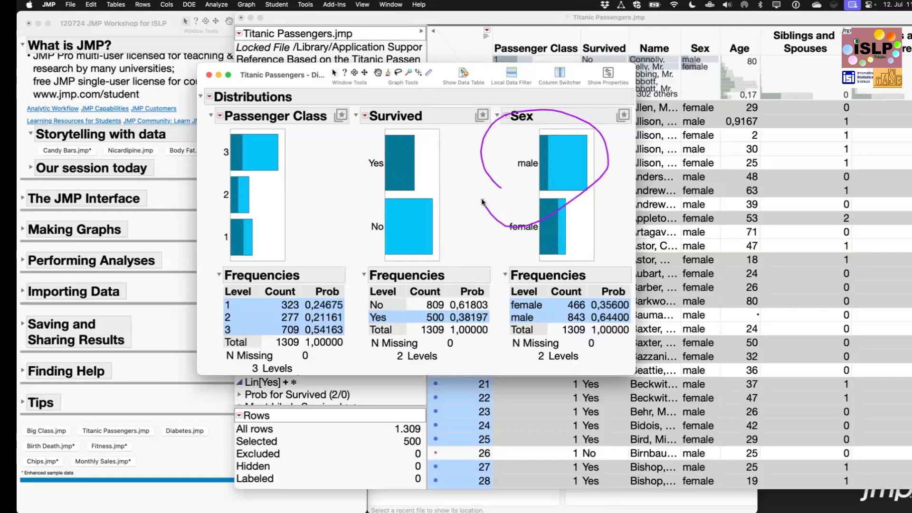
mouse_move(552, 221)
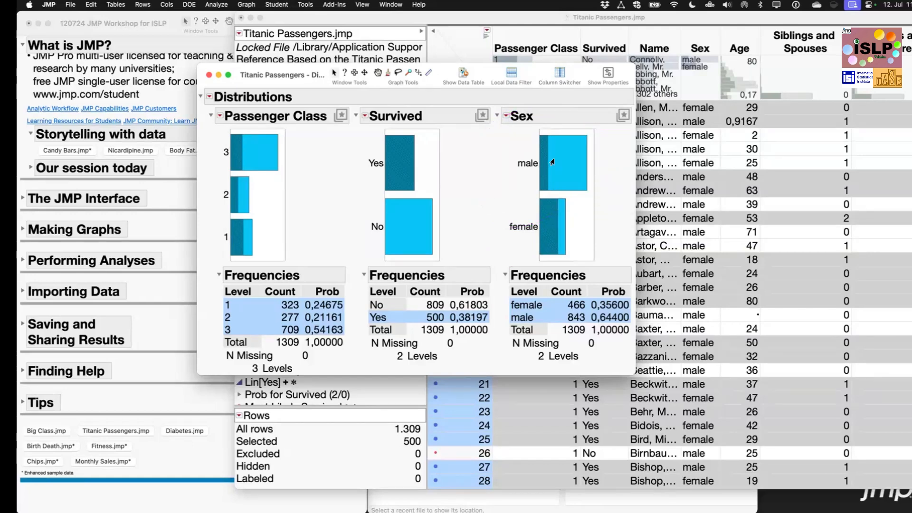
mouse_move(552, 162)
left_click(210, 75)
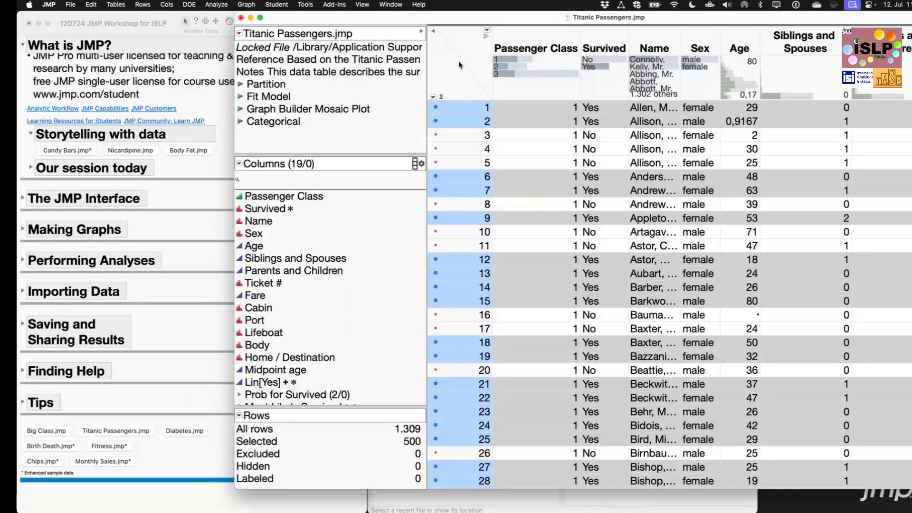
left_click(448, 68)
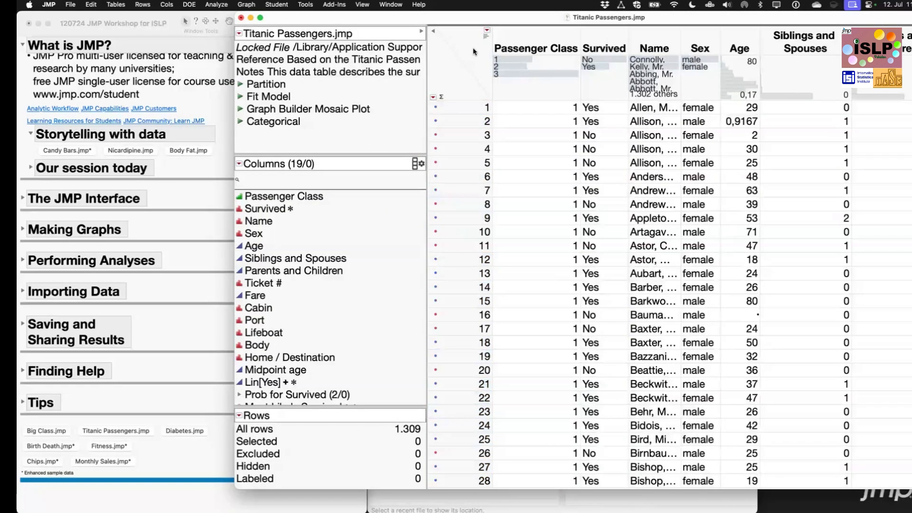
- Run a Fit Y by X analysis with Survived as the response and Passenger Class as the factor
left_click(222, 6)
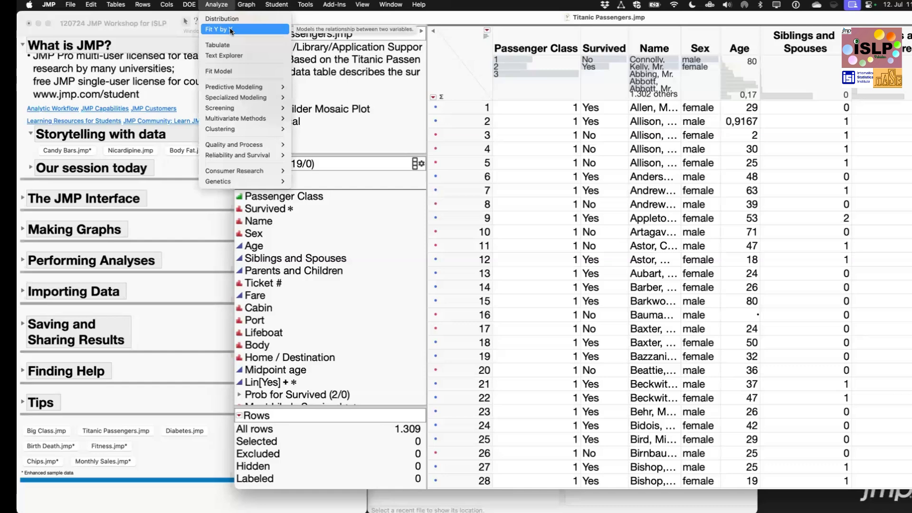
left_click(231, 30)
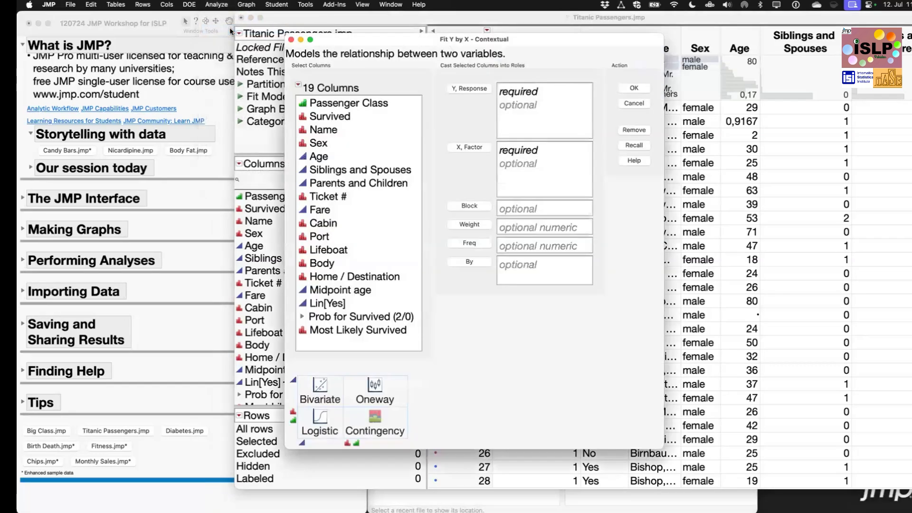
left_click(332, 117)
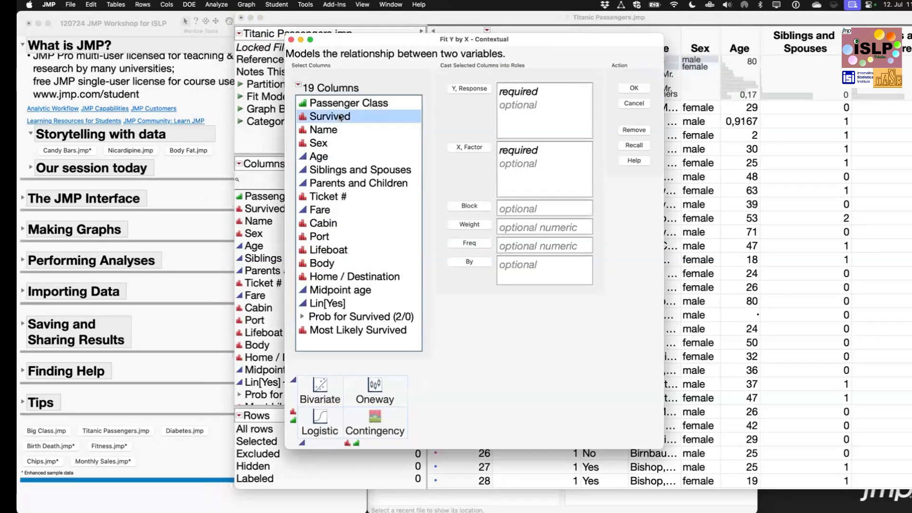
left_click(479, 88)
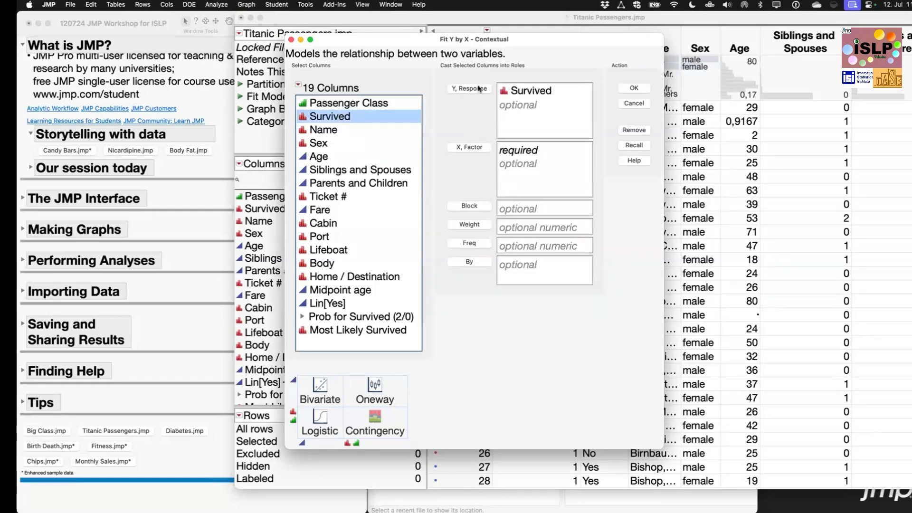
left_click(365, 105)
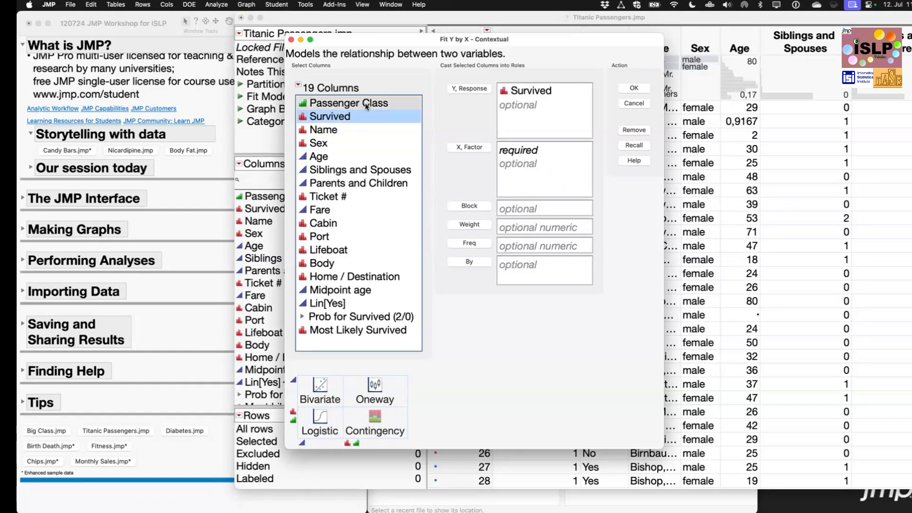
left_click(473, 148)
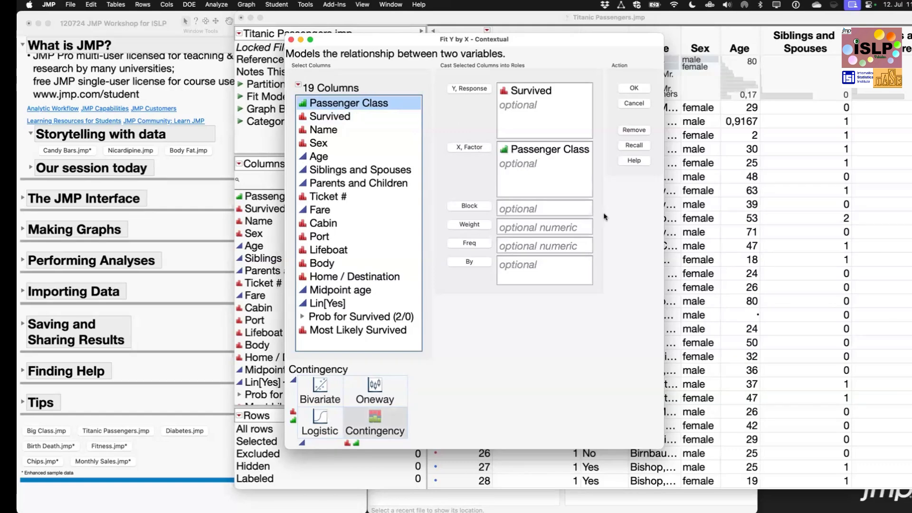
left_click(634, 90)
left_click(635, 90)
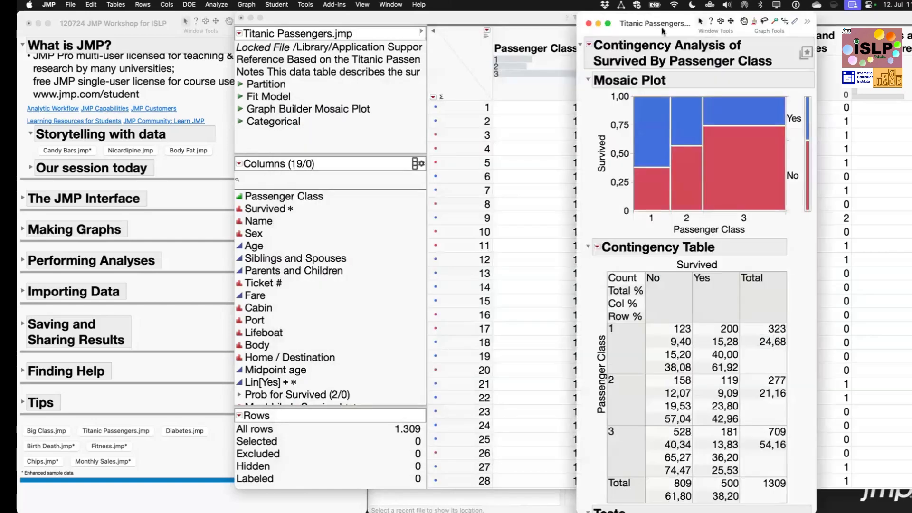
left_click_drag(662, 28, 391, 28)
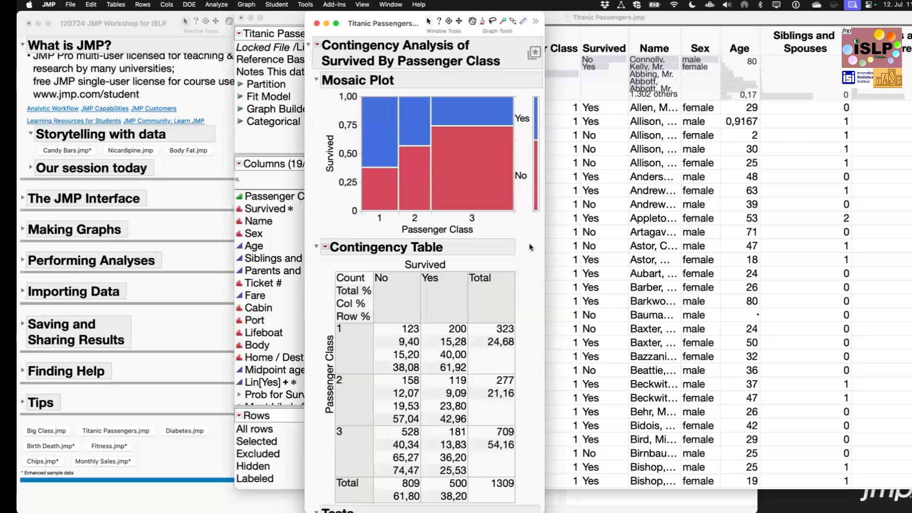
- Examine the contingency tests and the mosaic plot's non-survivor cells for classes 2 and 3, and close the report
scroll(495, 341, "down", 5)
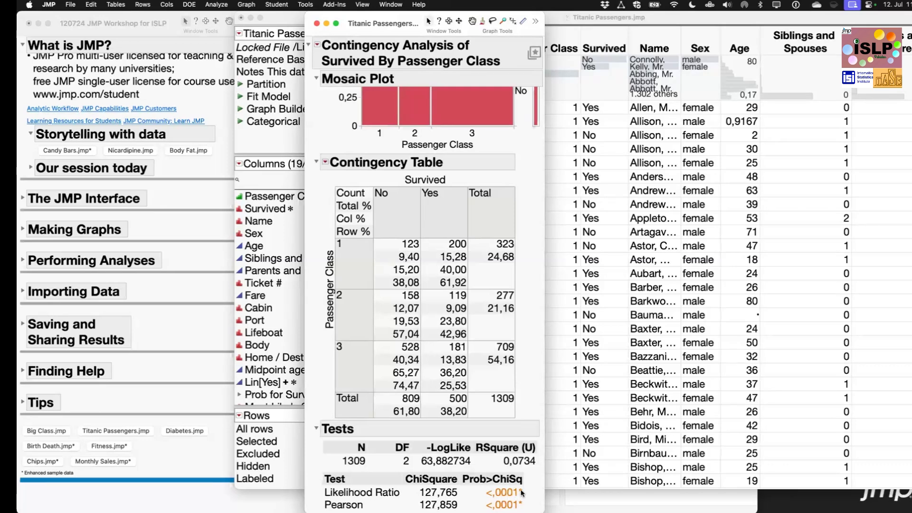
scroll(314, 212, "up", 4)
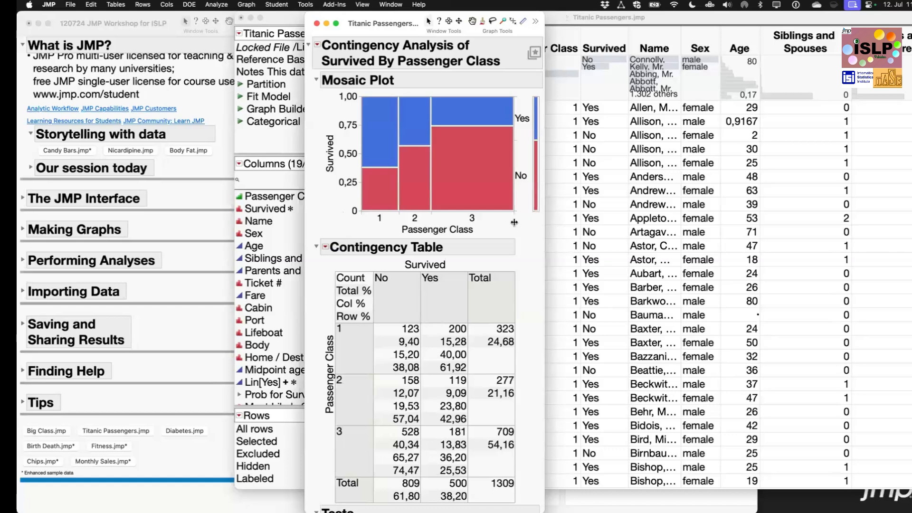
left_click(420, 192)
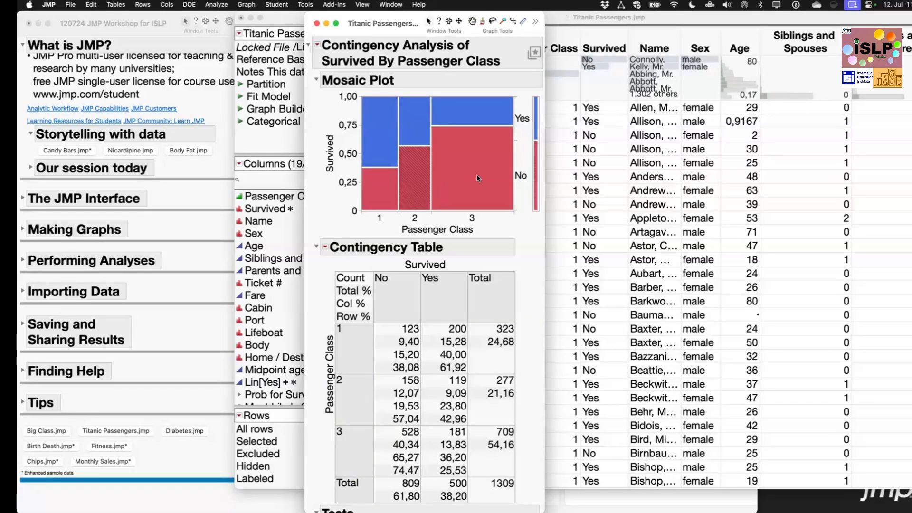
left_click(498, 178)
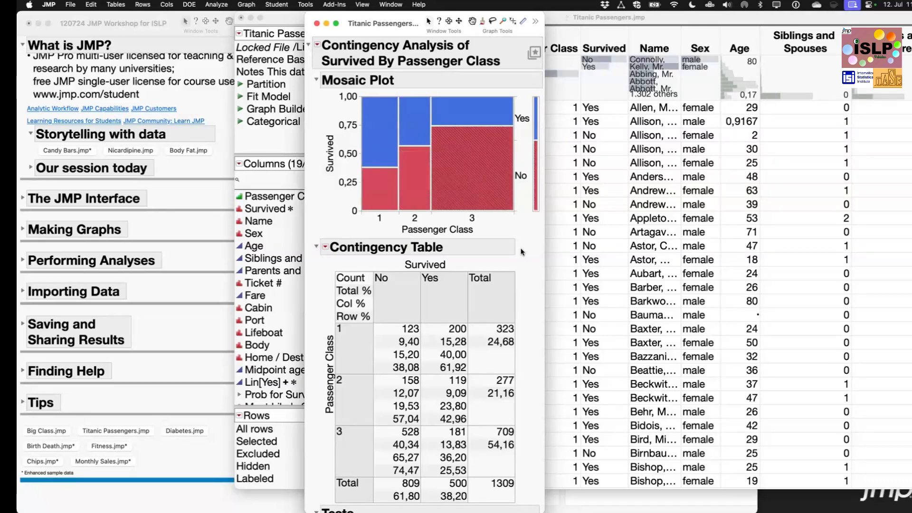
left_click(469, 175)
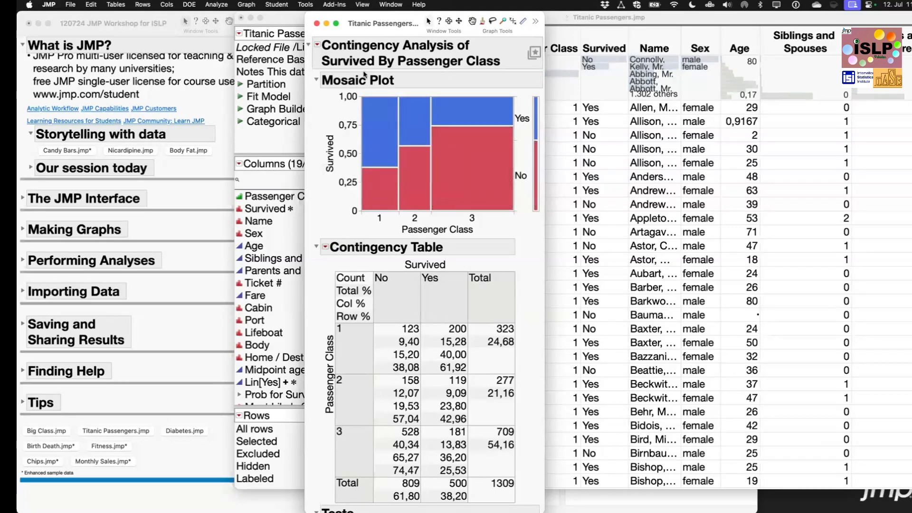
left_click(316, 46)
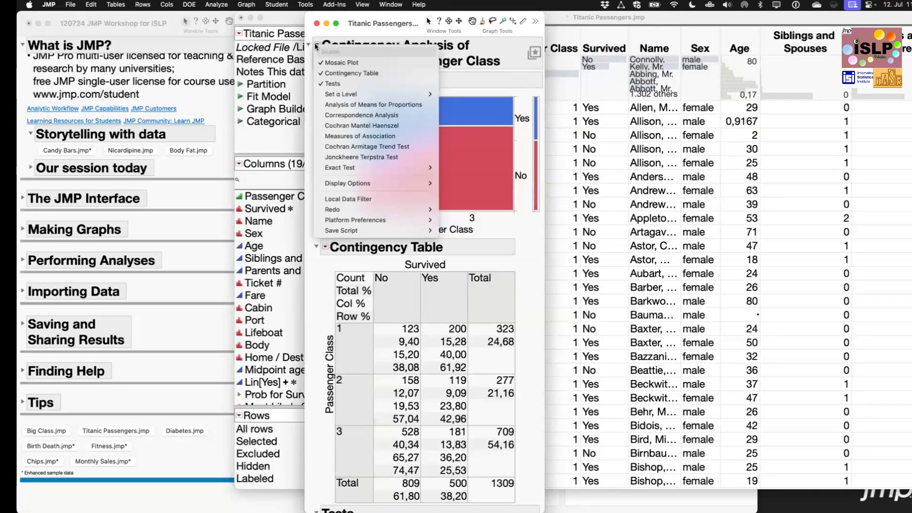
left_click(311, 265)
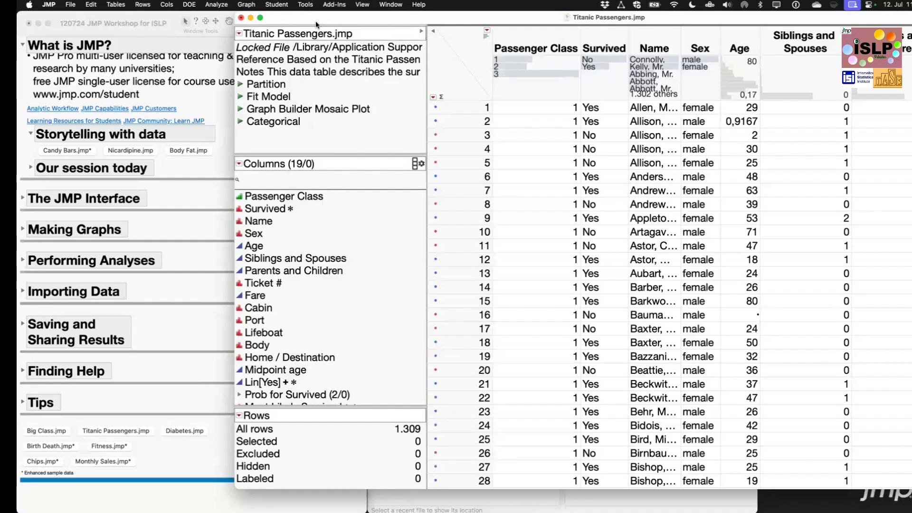
- Run a Fit Y by X analysis with Survived as the response and Age as the factor
left_click(217, 4)
left_click(230, 30)
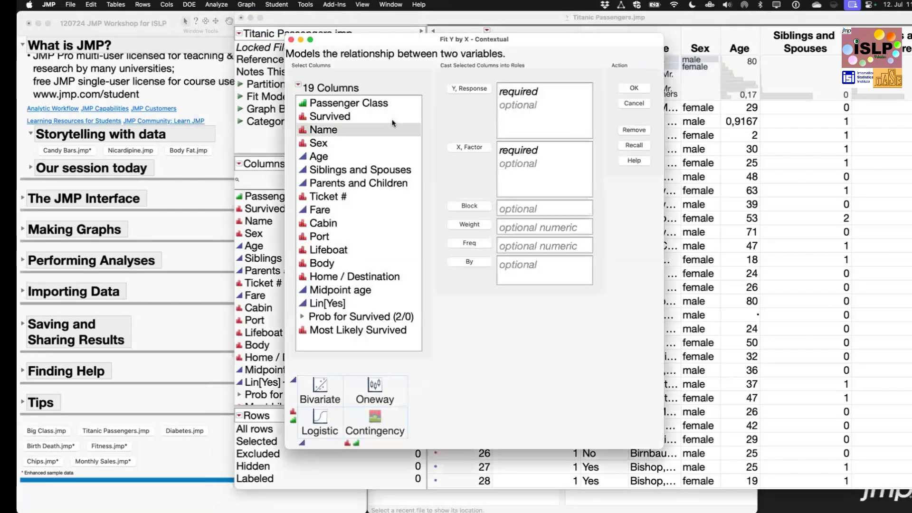
left_click(380, 119)
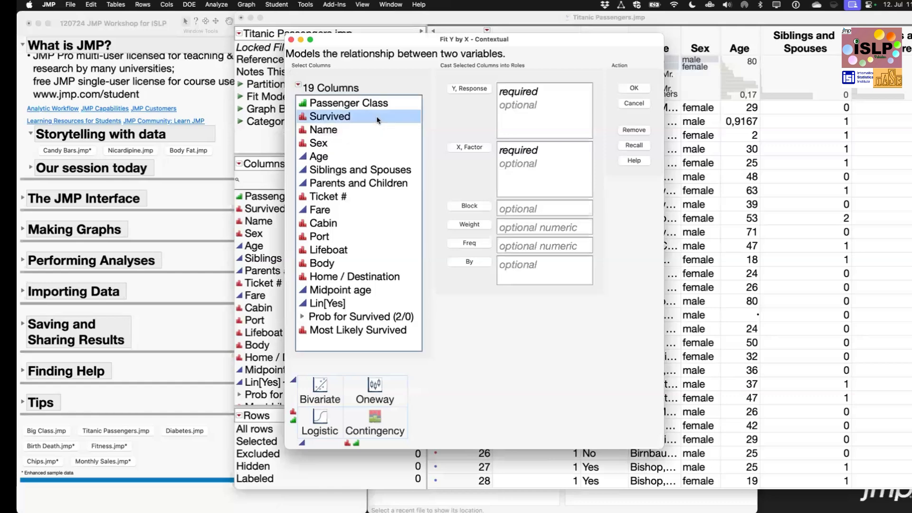
left_click(483, 93)
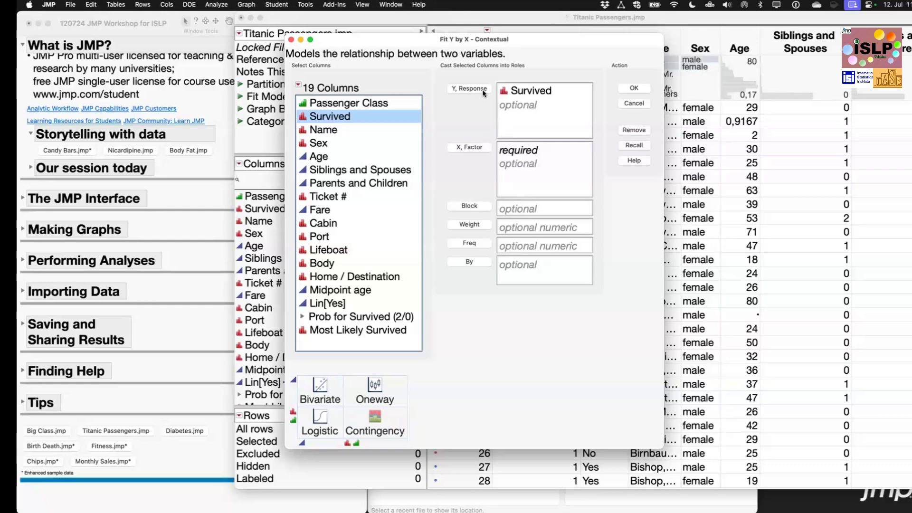
left_click(319, 157)
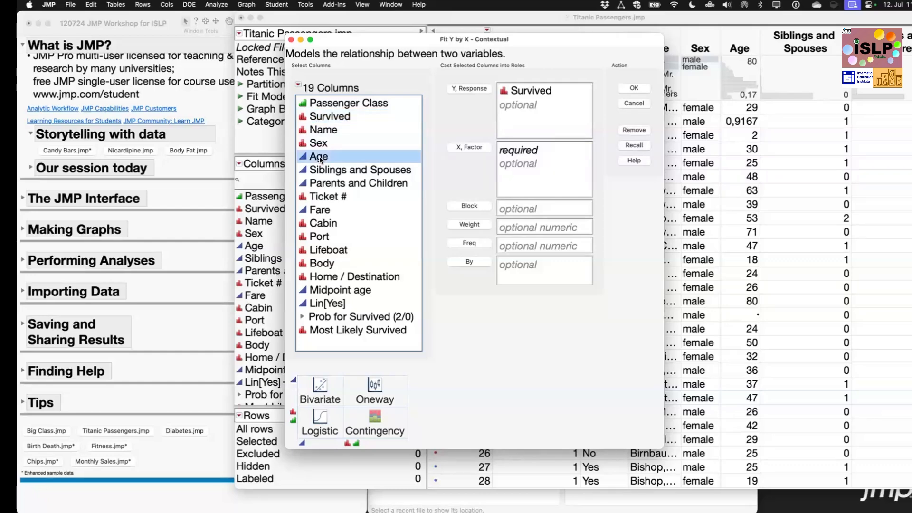
left_click(481, 148)
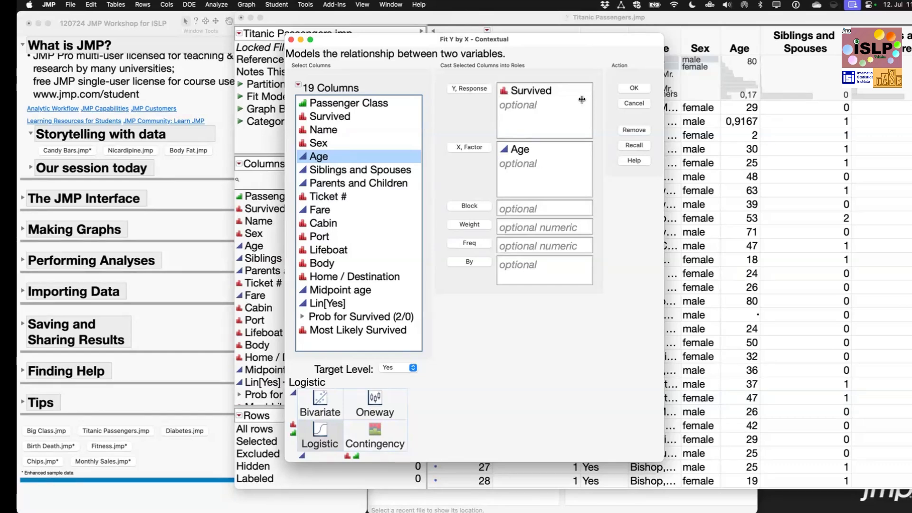
left_click(636, 89)
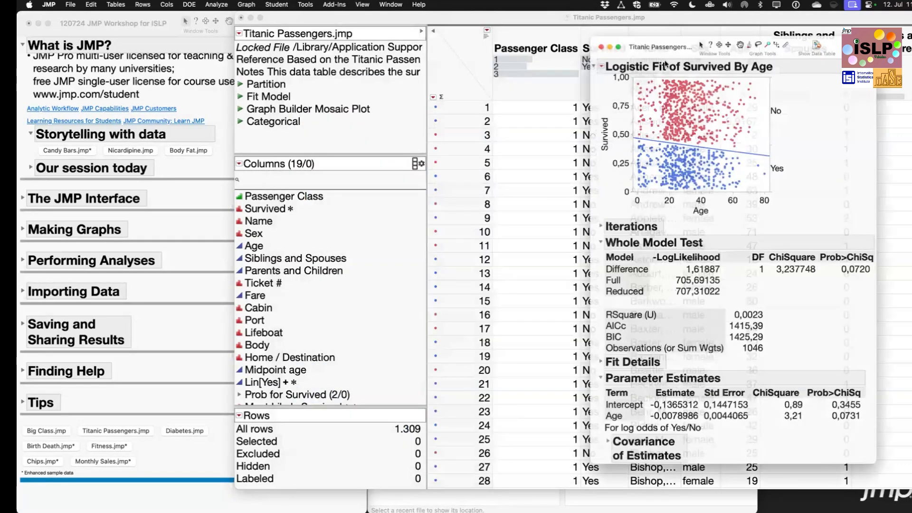
- Examine the logistic fit of Survived by Age, including its fit details, and close the report
left_click_drag(665, 61, 361, 22)
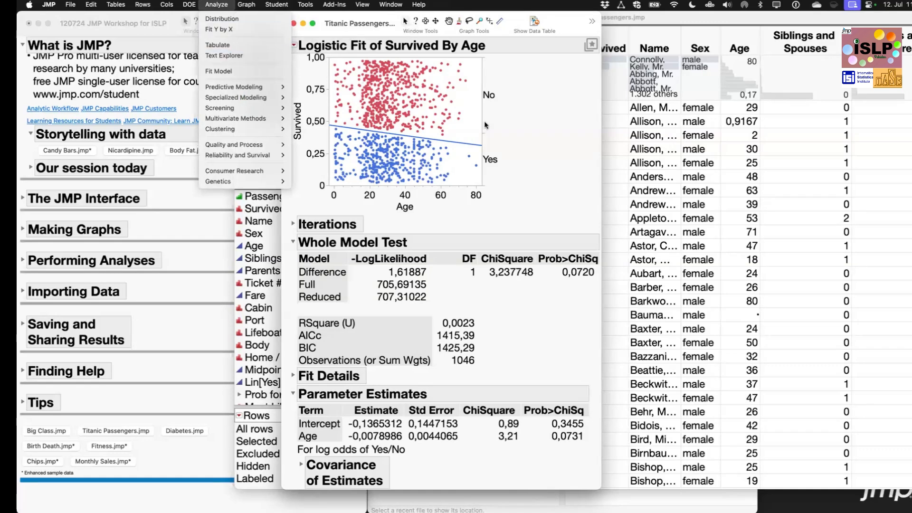
left_click(557, 185)
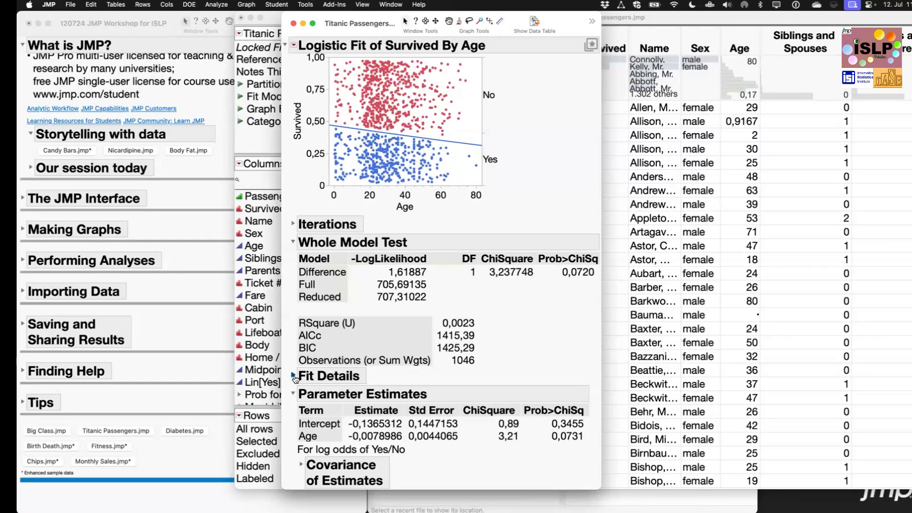
scroll(397, 428, "down", 3)
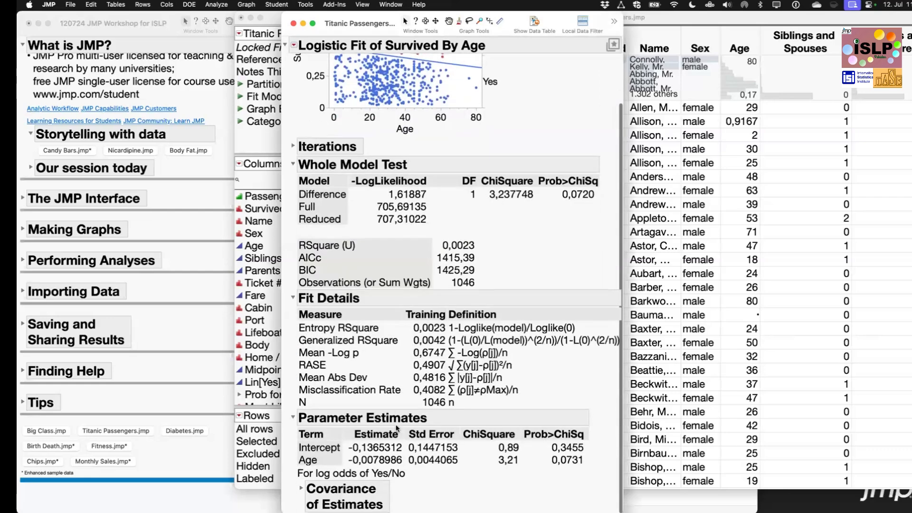
left_click(294, 24)
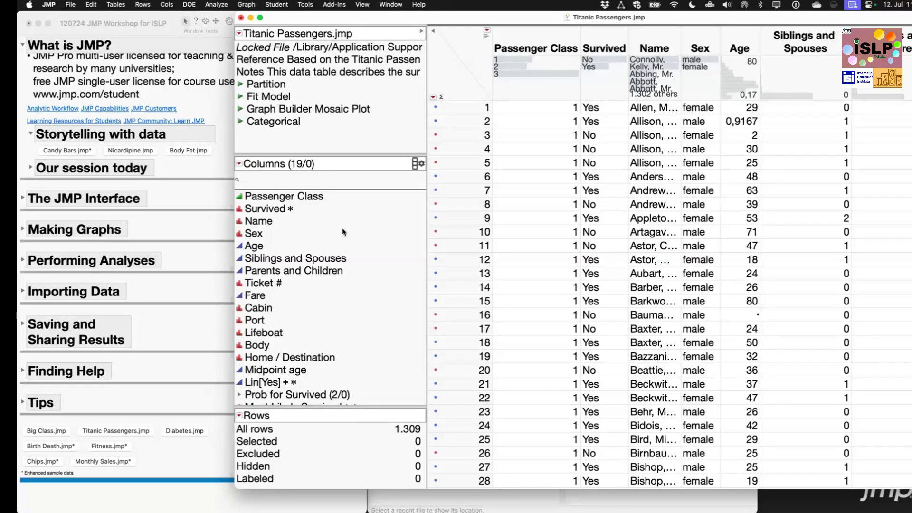
- Start a Partition analysis and assign Survived as the response
left_click(216, 5)
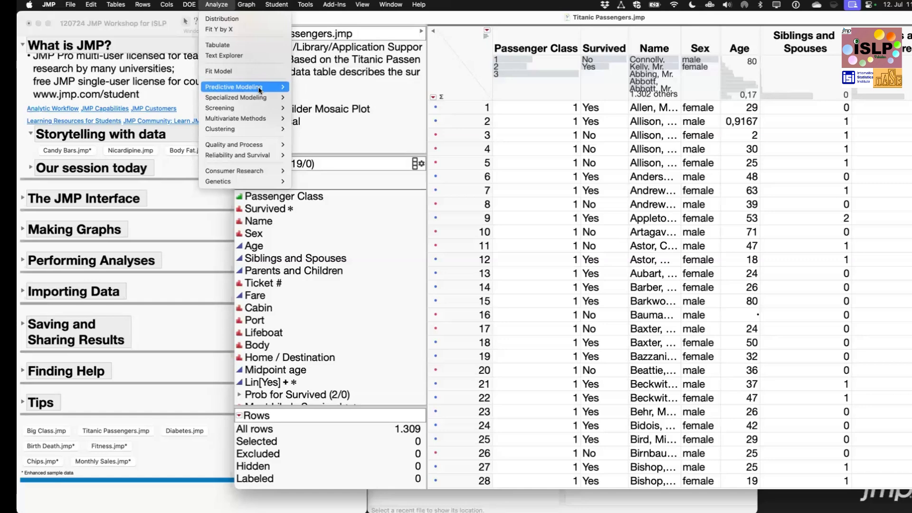
mouse_move(260, 90)
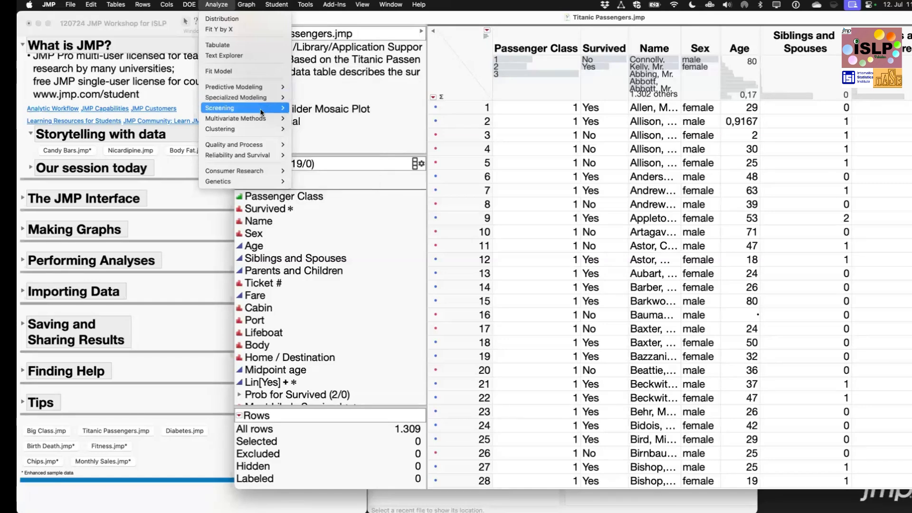
mouse_move(261, 113)
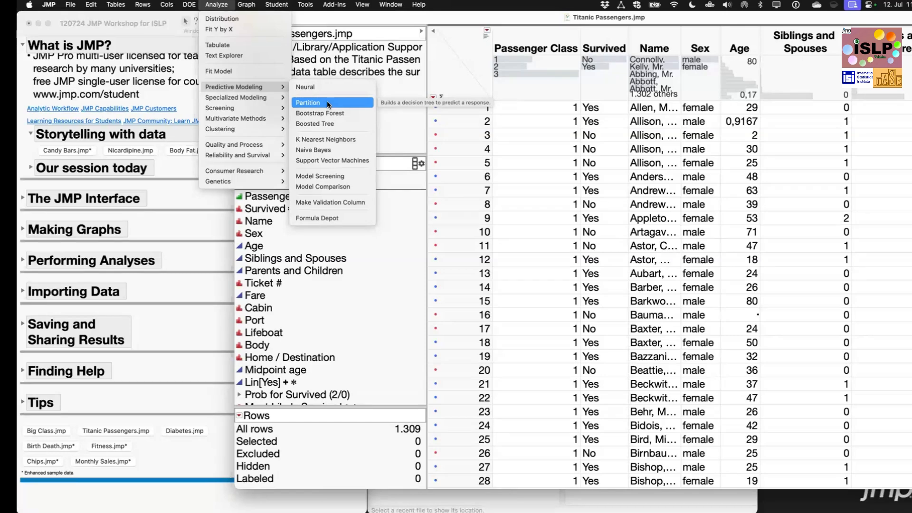
left_click(334, 103)
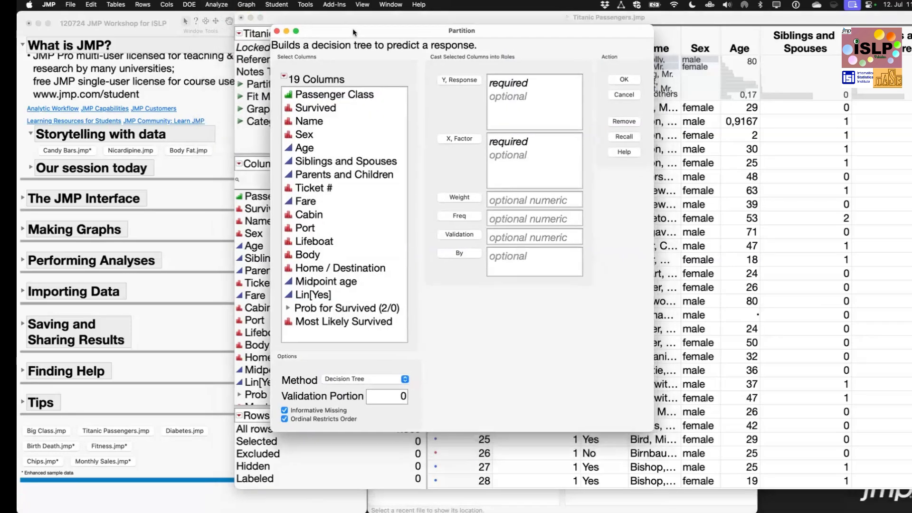
left_click(314, 107)
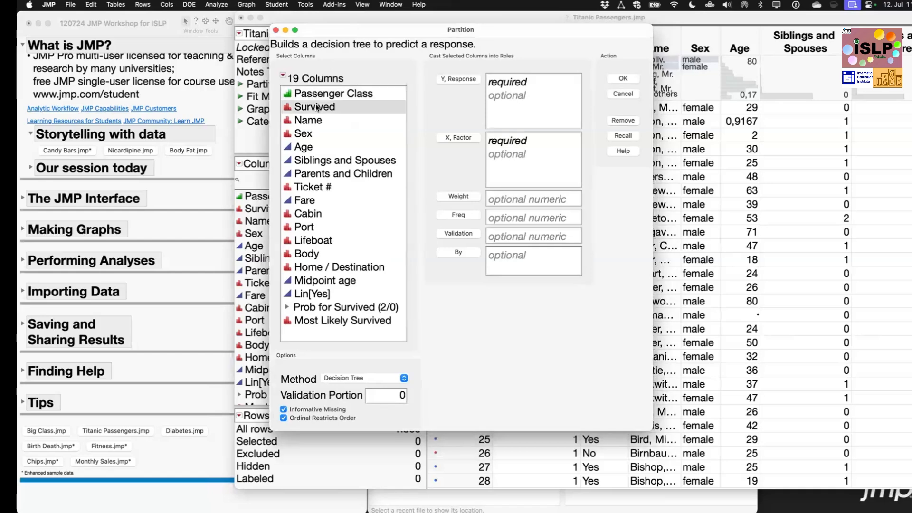
left_click(463, 81)
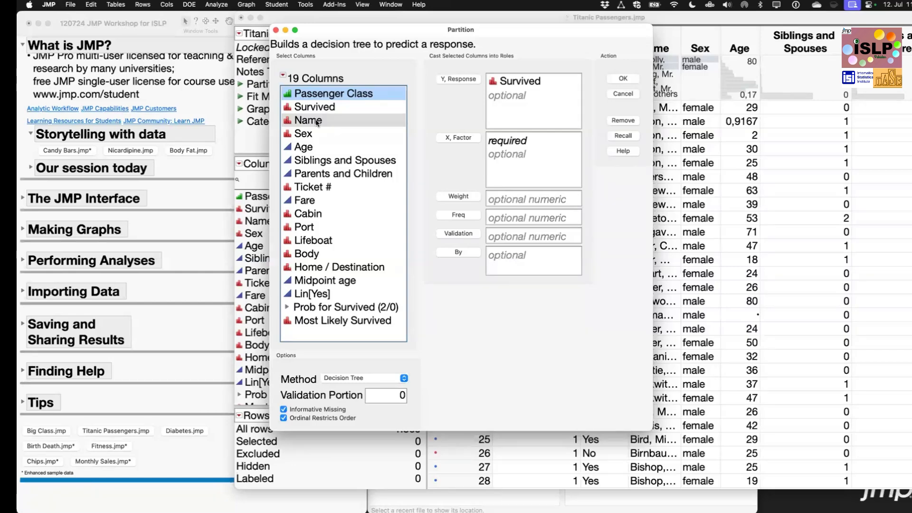
- Add Passenger Class, Sex, Age, Siblings and Spouses, and Parents and Children as factors and run the decision tree analysis
left_click(317, 133, "super")
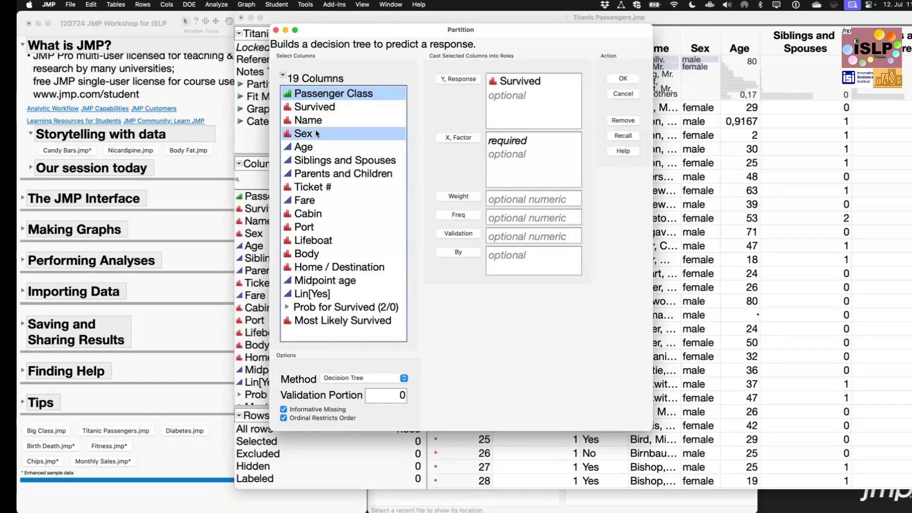
left_click(318, 146, "super")
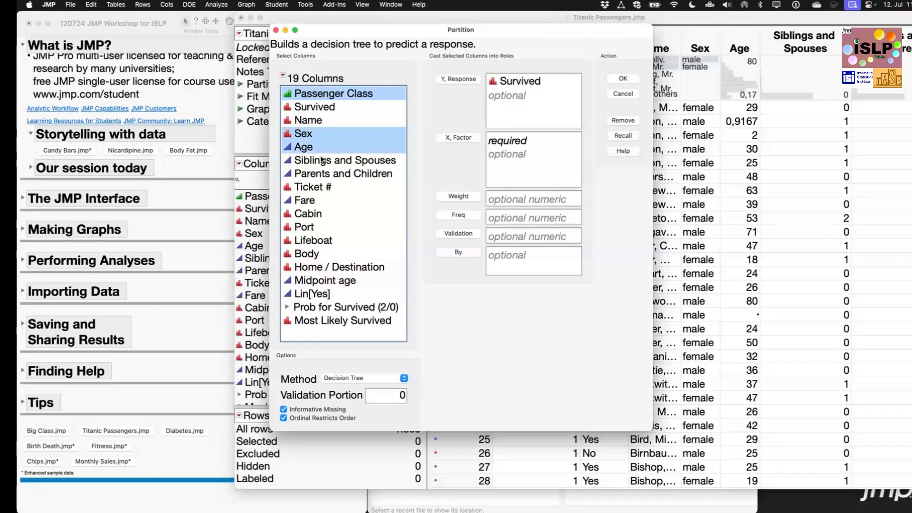
left_click(322, 163, "super")
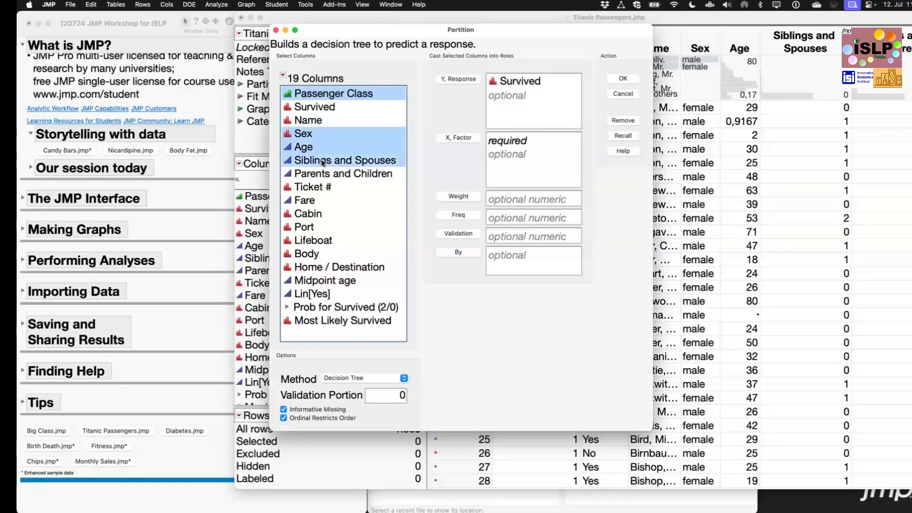
left_click(318, 175, "super")
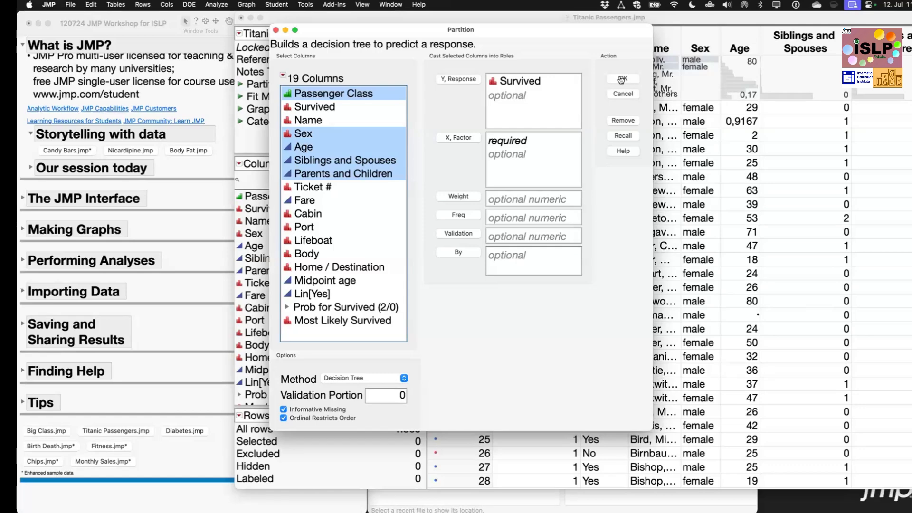
left_click(451, 138)
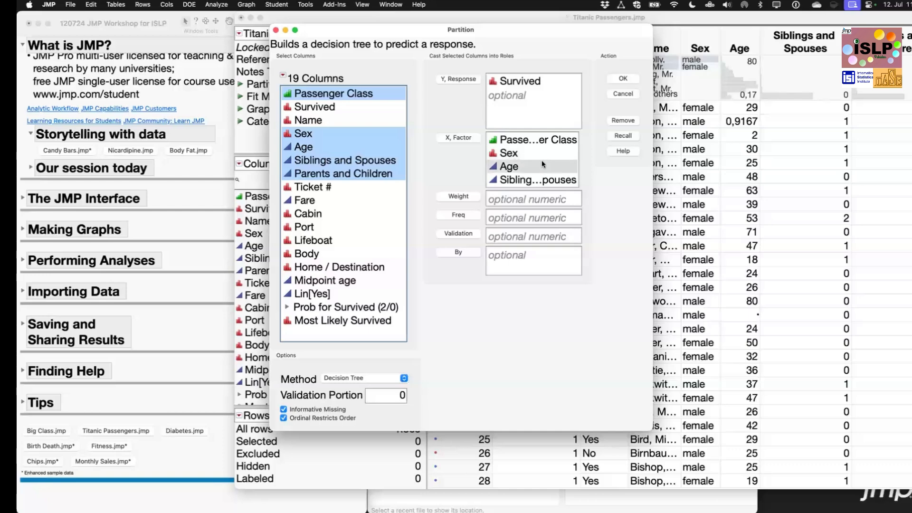
left_click(624, 80)
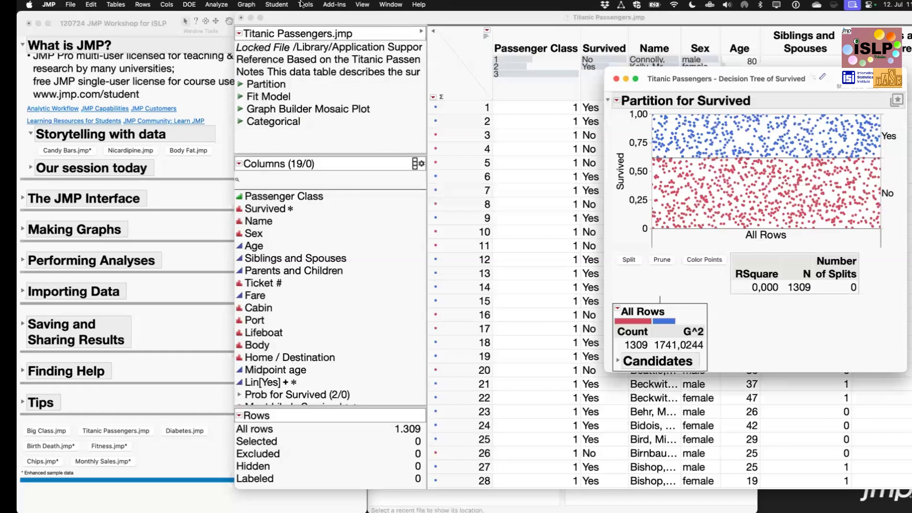
left_click_drag(703, 79, 301, 24)
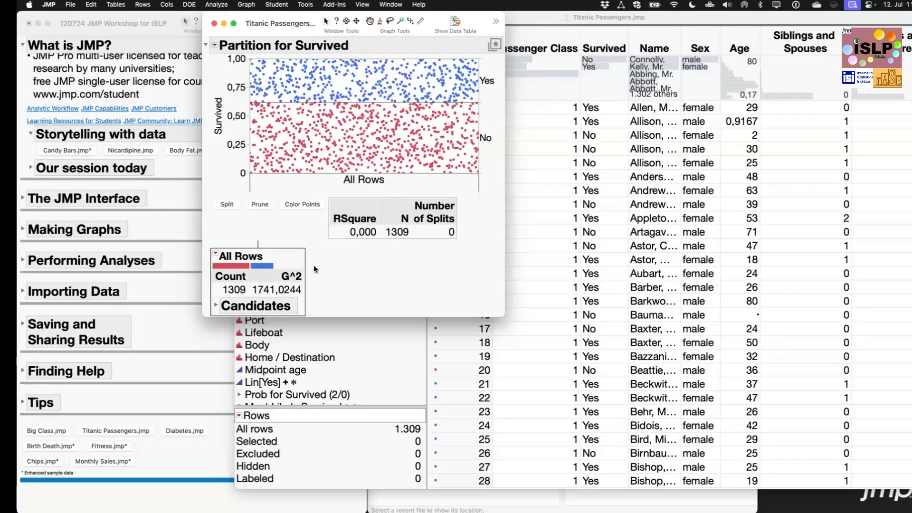
mouse_move(314, 265)
left_mouse_down()
mouse_move(312, 245)
mouse_move(179, 301)
mouse_move(325, 242)
mouse_move(296, 233)
left_mouse_up()
right_click(239, 272)
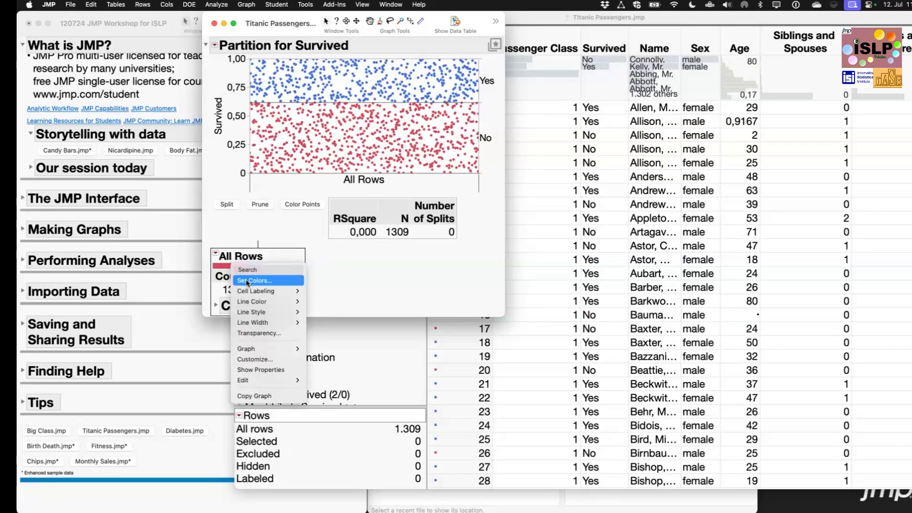
left_click(246, 282)
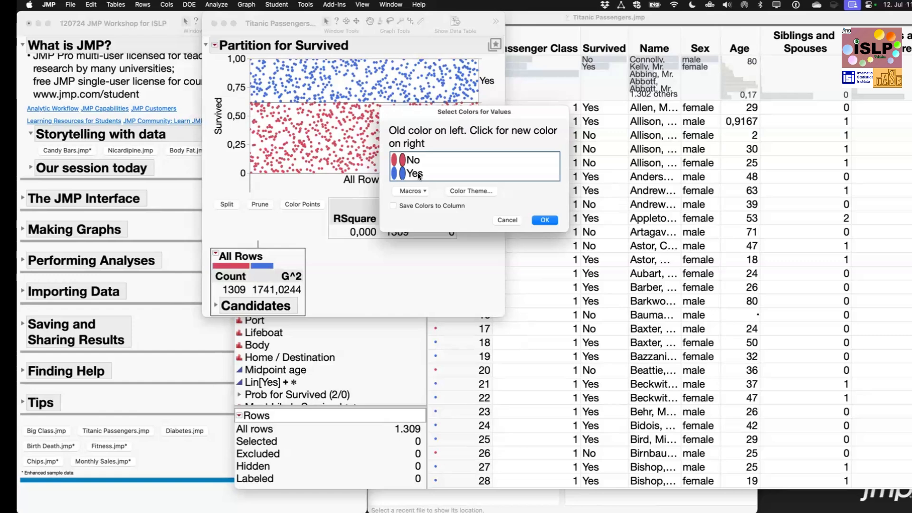
left_click(509, 221)
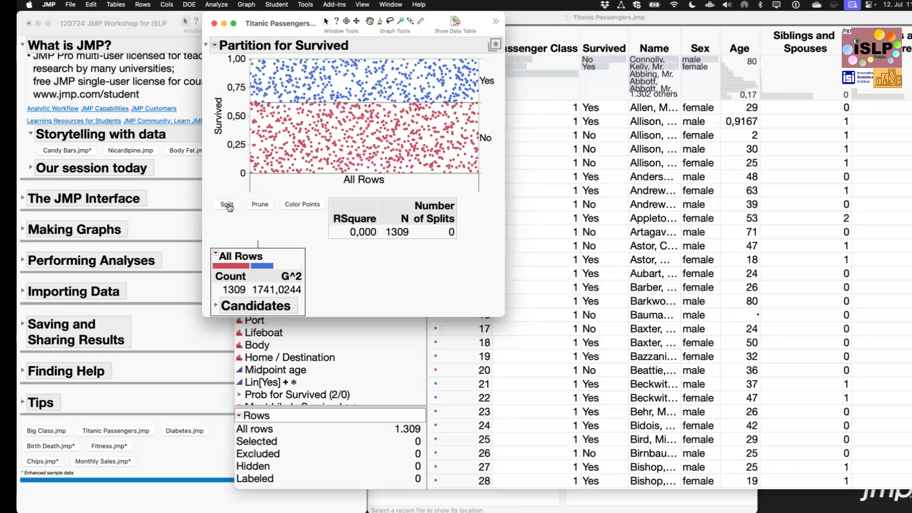
- Split the decision tree once and compare the survivor shares in the resulting female and male nodes
left_click(228, 206)
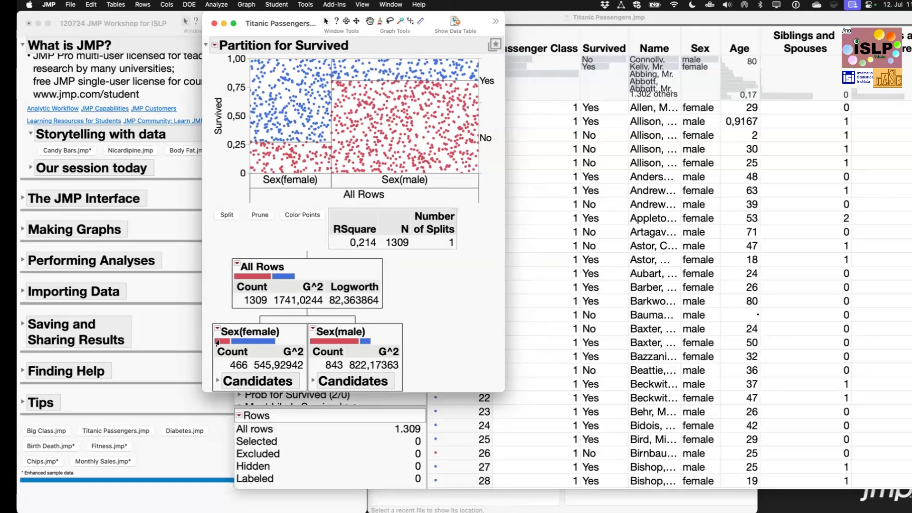
mouse_move(216, 343)
mouse_move(349, 343)
mouse_move(254, 343)
- Split the decision tree six more times for a total of seven splits
left_click(226, 215)
left_click(226, 230)
left_click(226, 230)
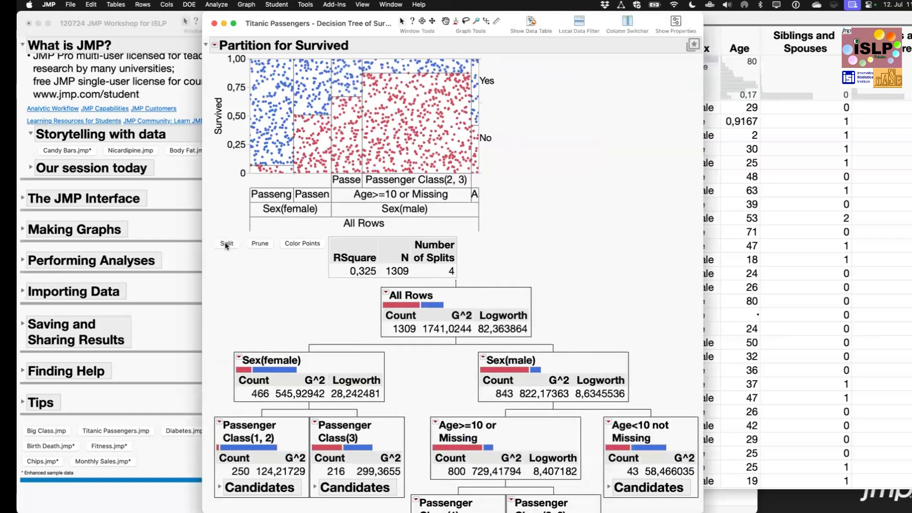
left_click(225, 244)
scroll(260, 316, "down", 3)
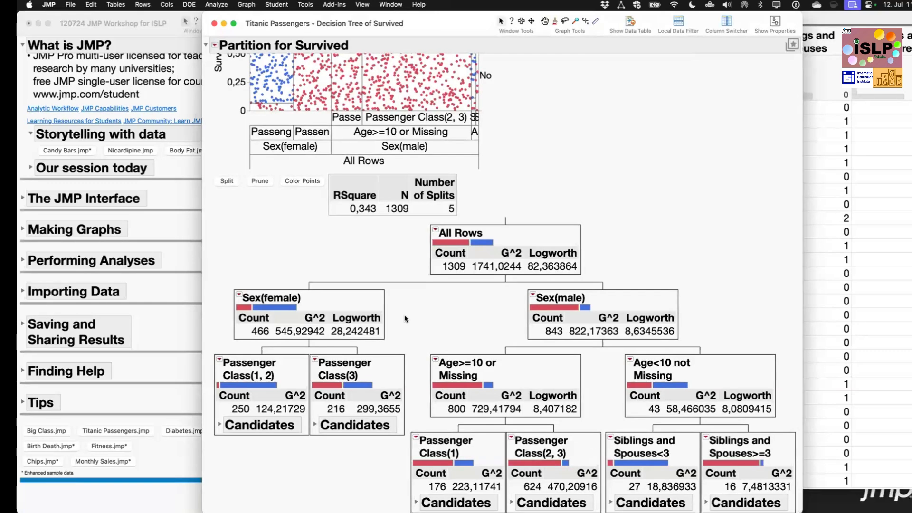
left_click(226, 182)
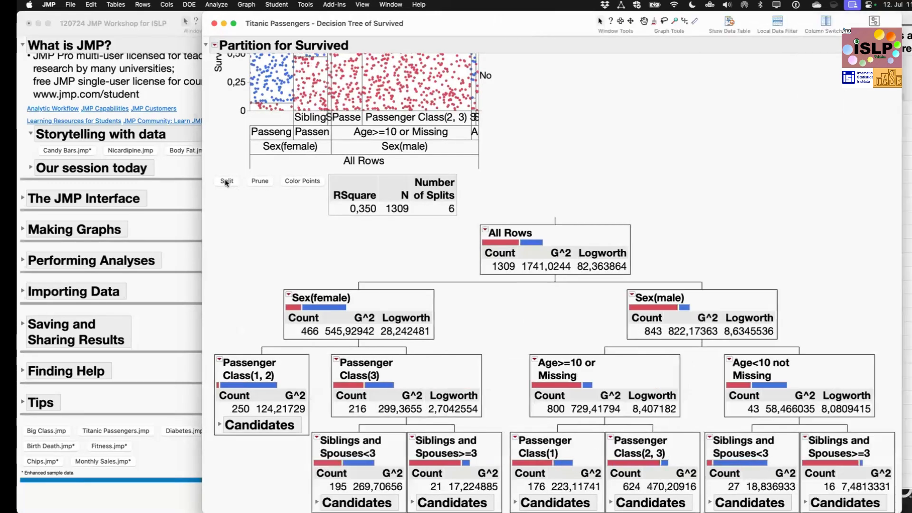
left_click(226, 182)
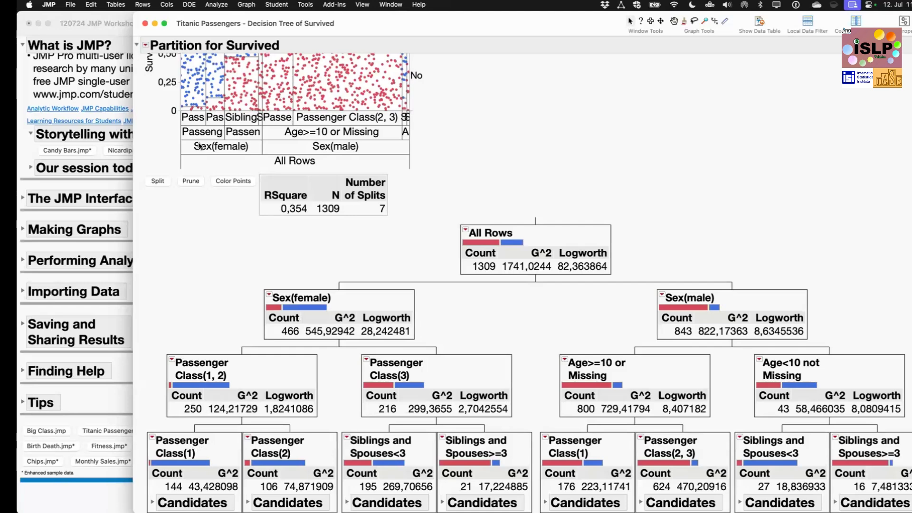
- Show the split probabilities in the tree nodes and review the survival rates down to the lowest branches
left_click(146, 46)
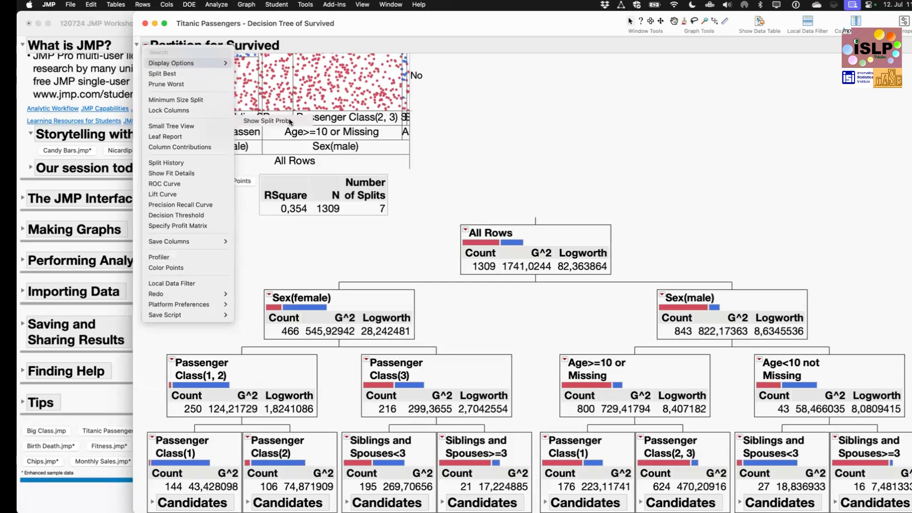
left_click(365, 290)
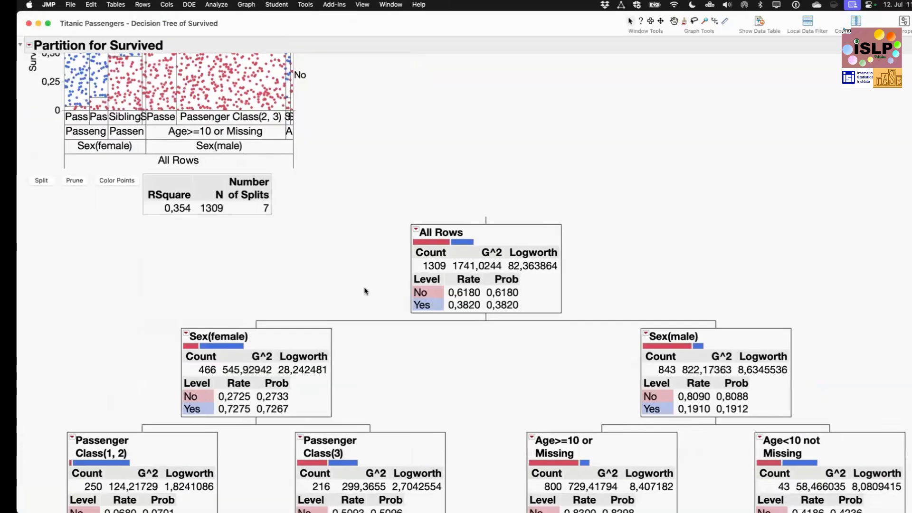
scroll(247, 280, "down", 5)
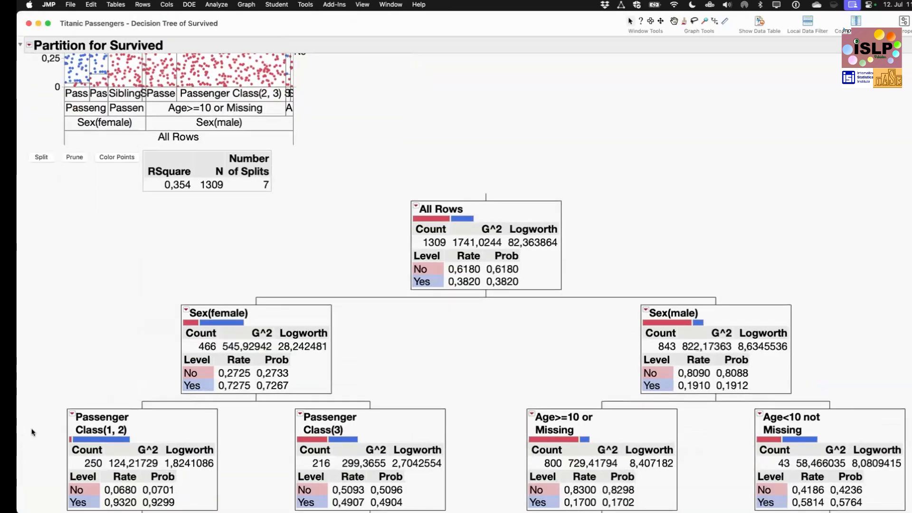
scroll(101, 481, "up", 1)
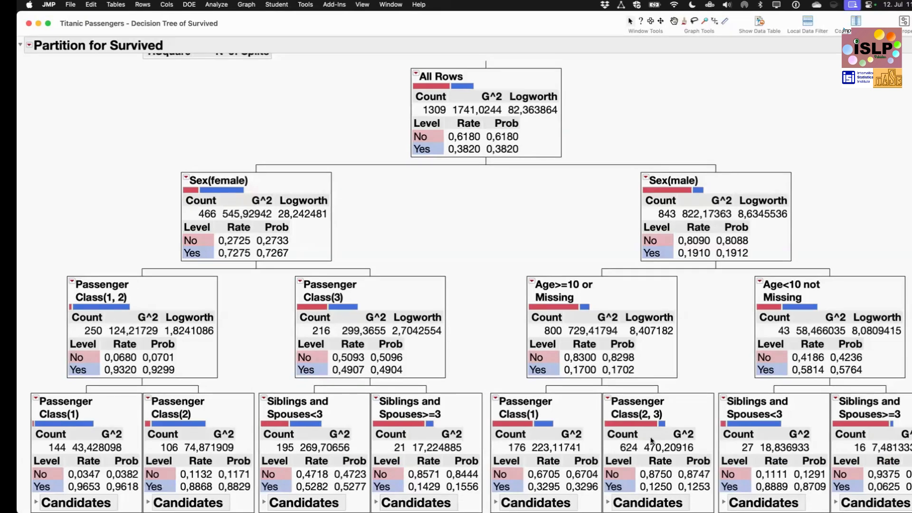
- Add the column contributions report to the decision tree, review each factor's portion and close the report
scroll(652, 441, "right", 2)
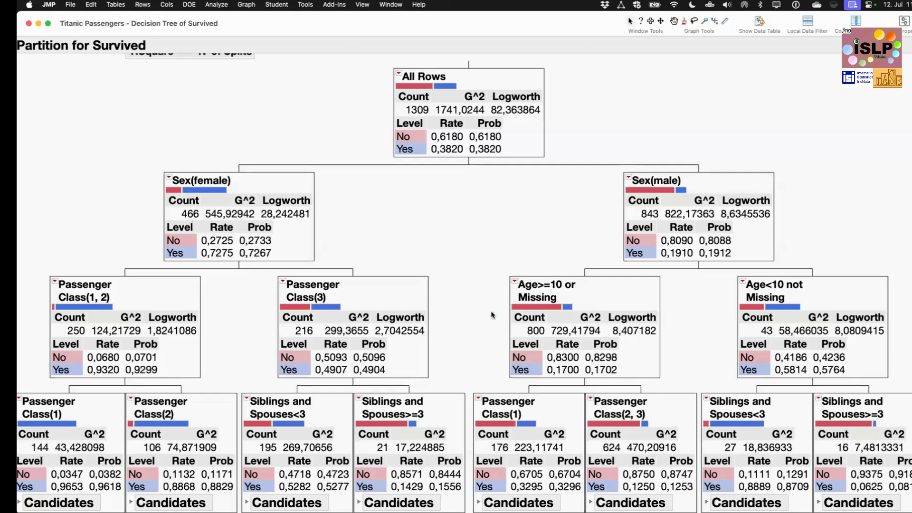
scroll(492, 315, "up", 2)
scroll(492, 315, "left", 1)
scroll(491, 315, "up", 5)
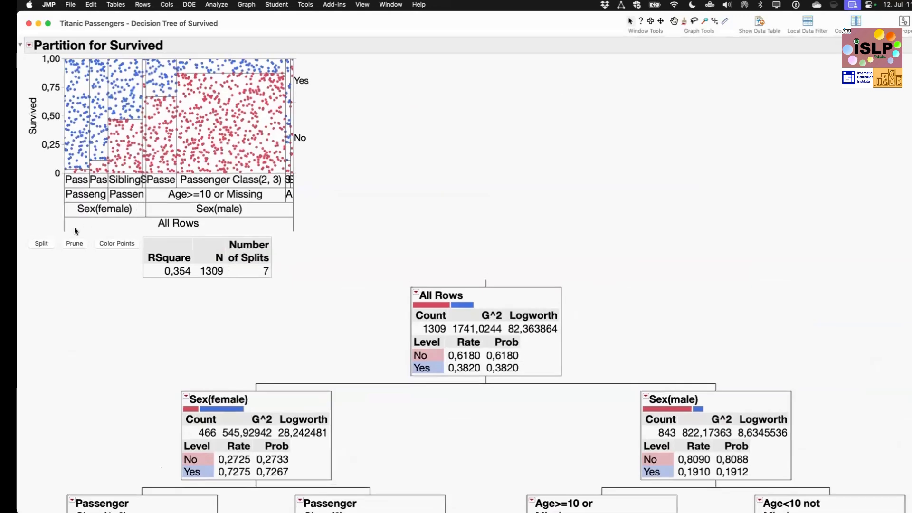
left_click(29, 45)
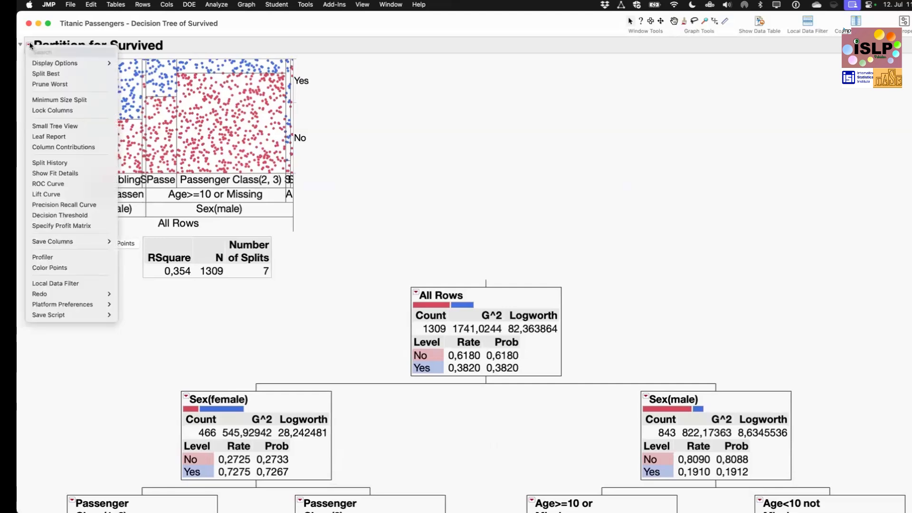
left_click(79, 147)
scroll(185, 401, "down", 10)
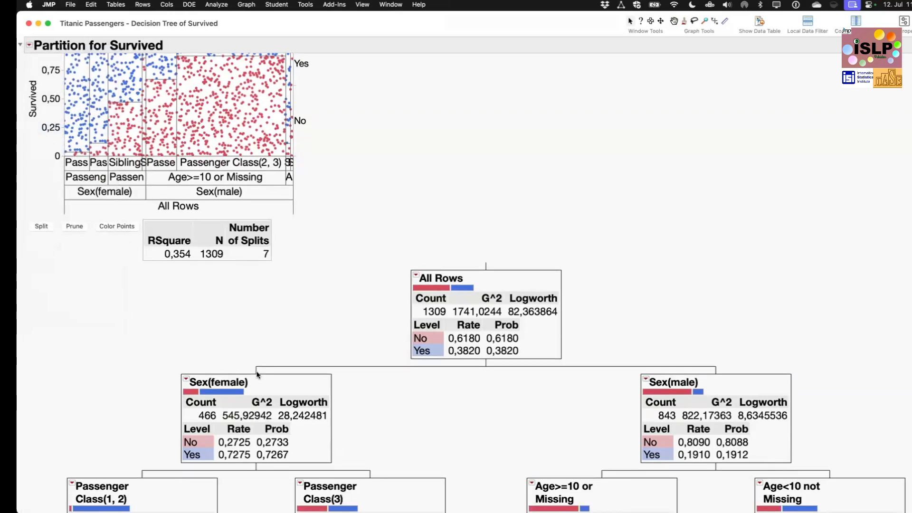
scroll(185, 401, "down", 2)
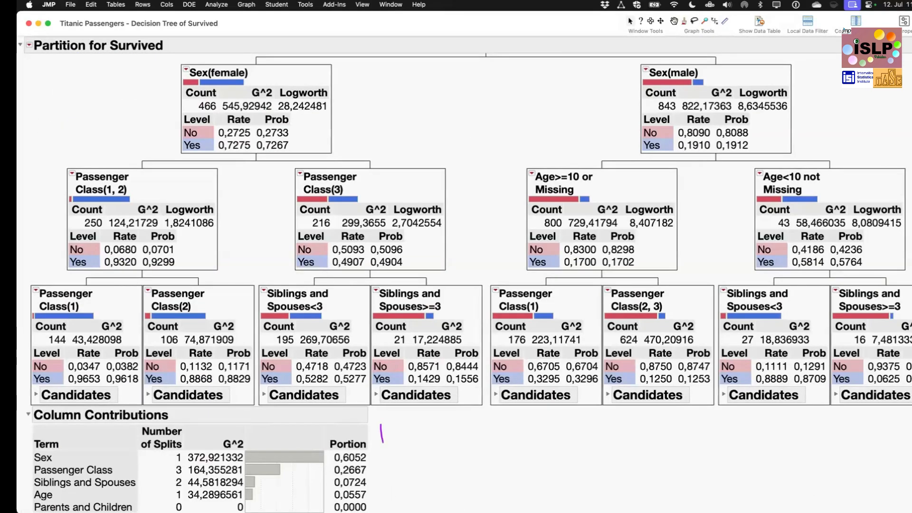
left_click_drag(382, 442, 392, 503)
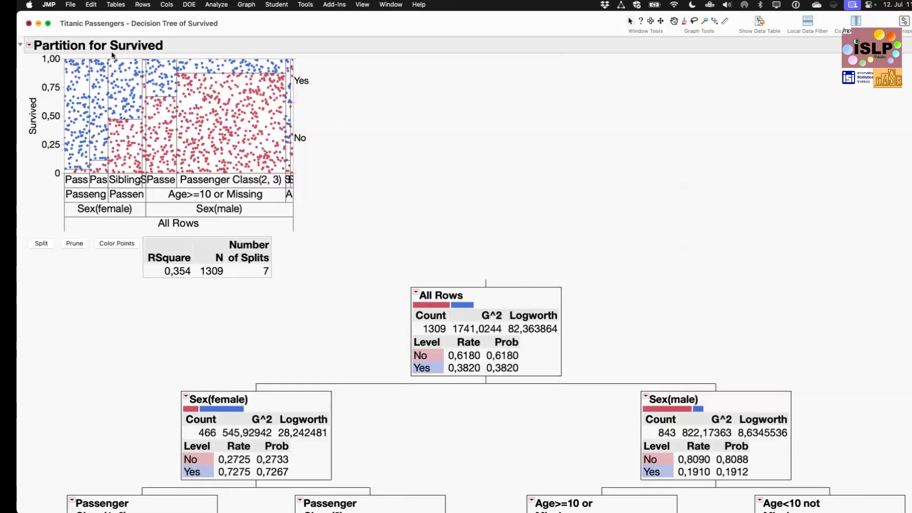
key("super+w")
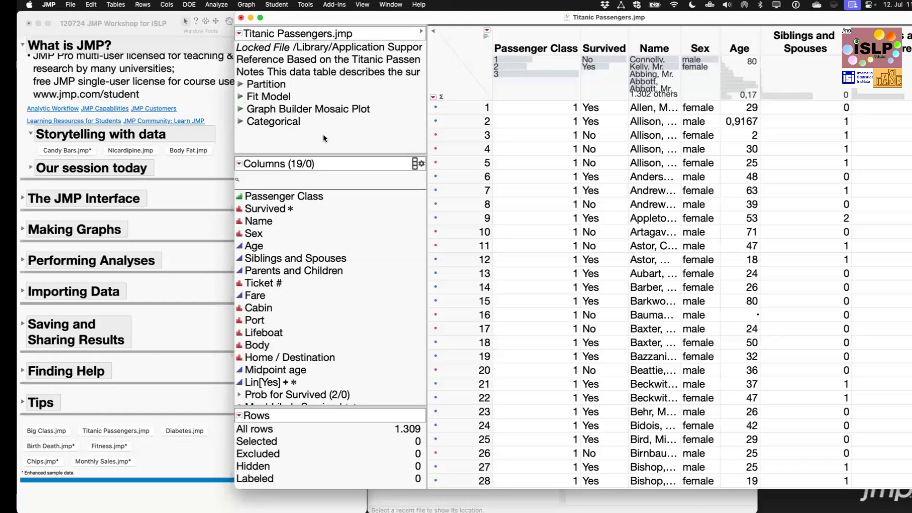
- Set up a Fit Model specification with Survived as the Y response and the Nominal Logistic personality
left_click(218, 5)
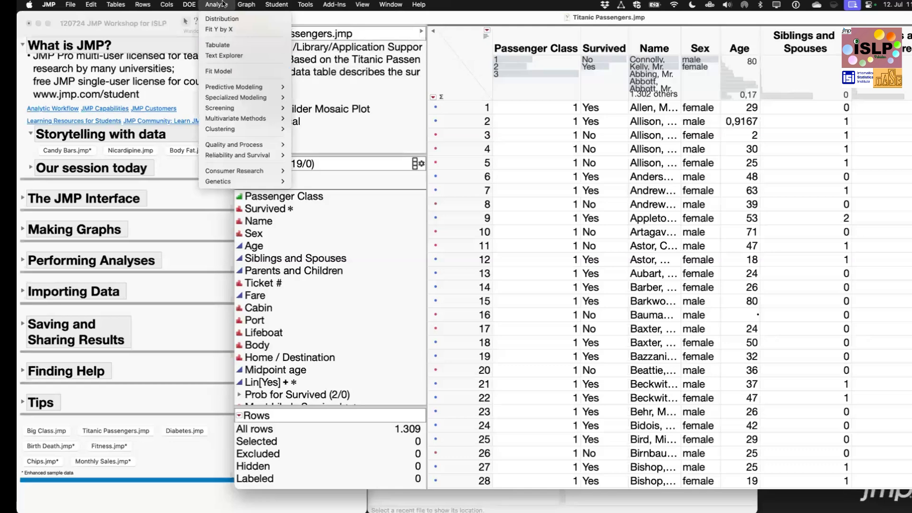
left_click(228, 72)
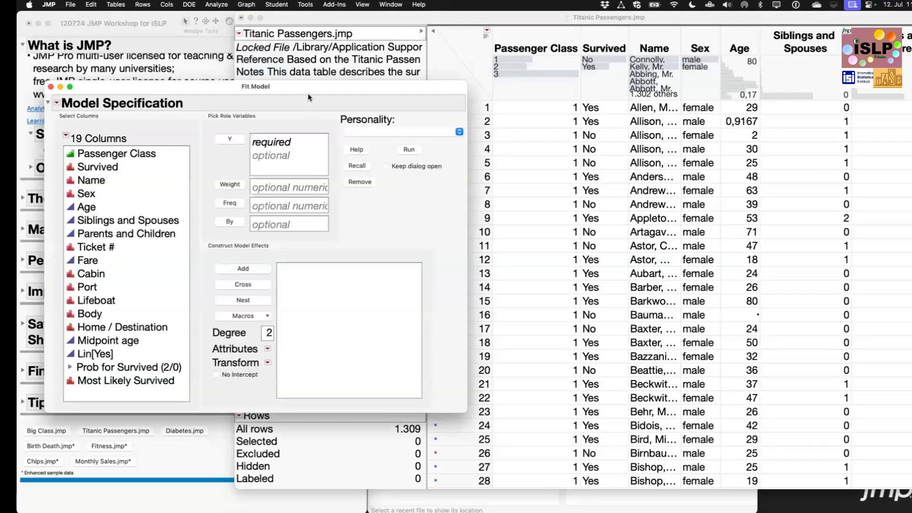
left_click_drag(303, 87, 524, 70)
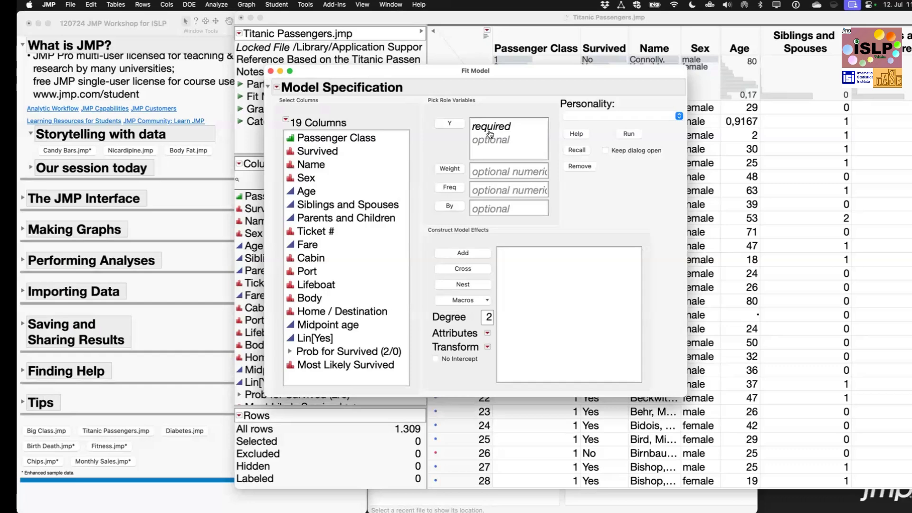
left_click(324, 152)
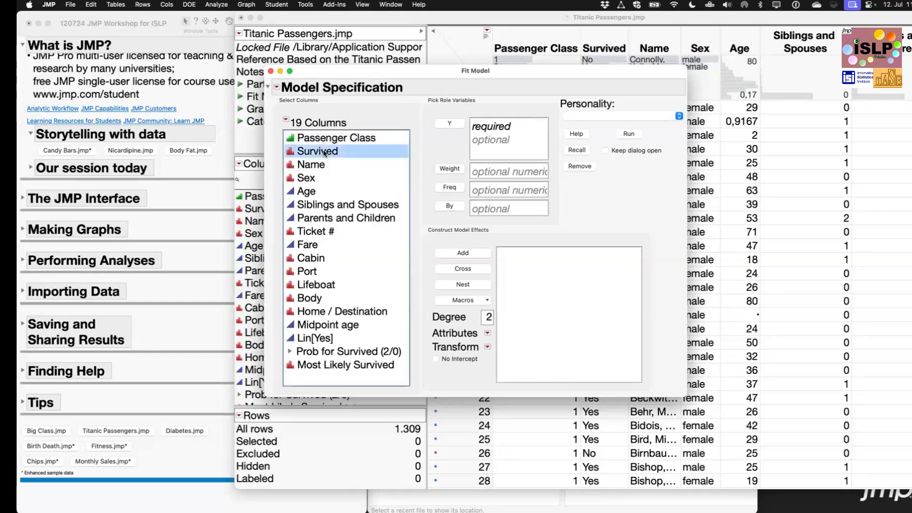
left_click(450, 124)
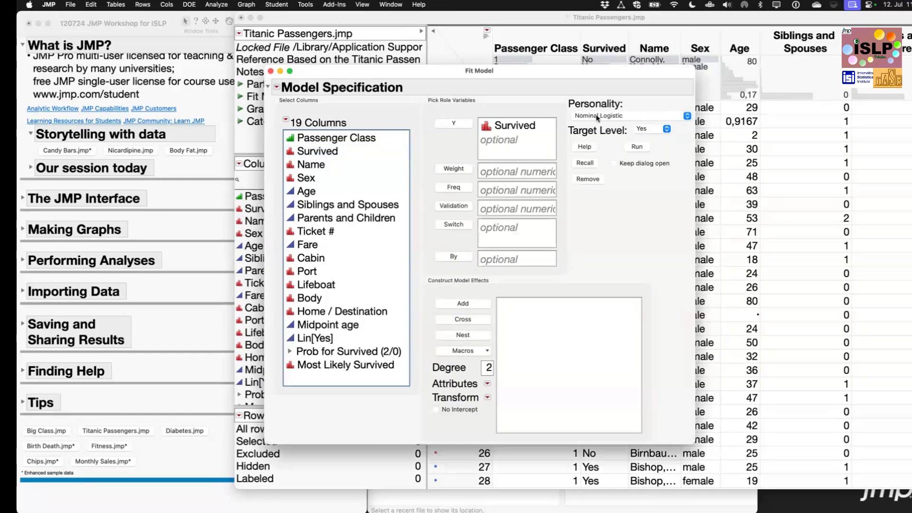
left_click(631, 117)
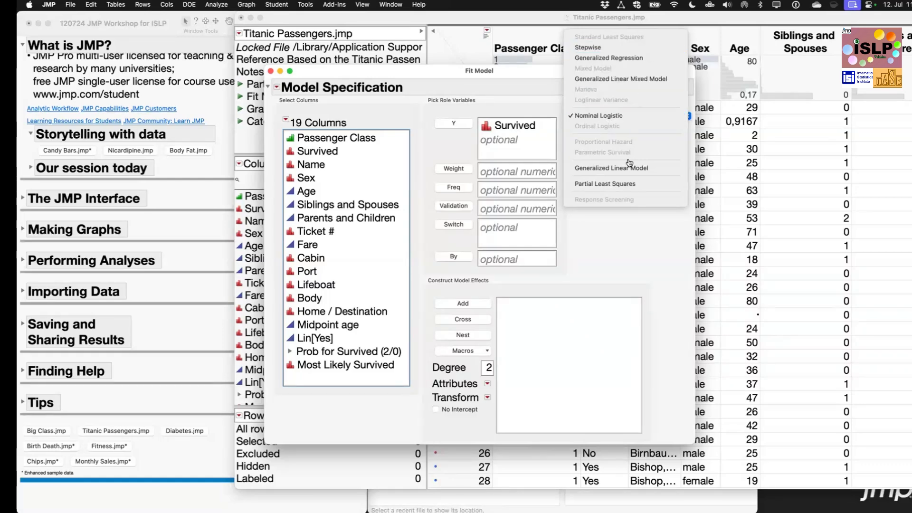
left_click(622, 225)
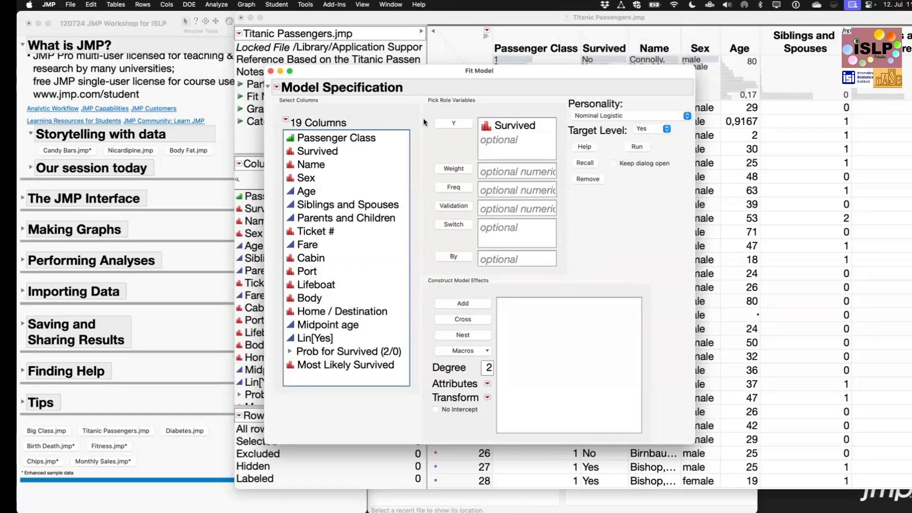
left_click(510, 132)
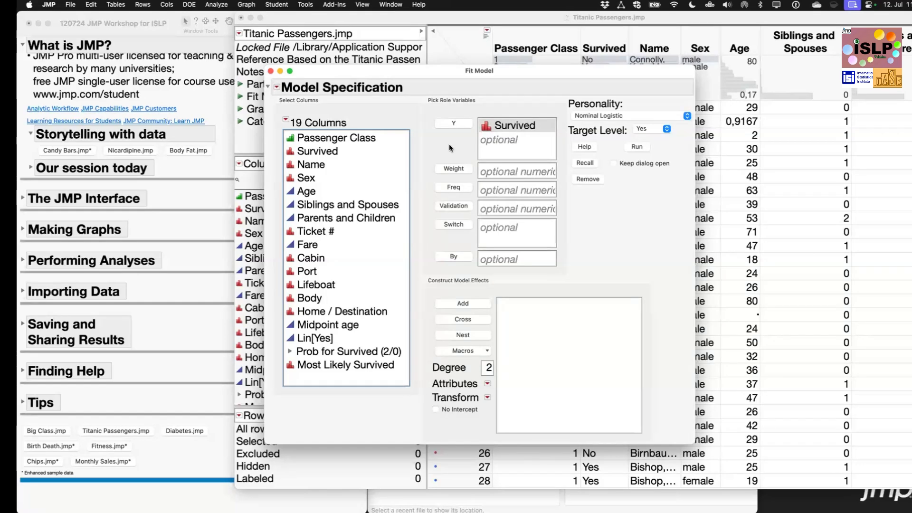
- Add Passenger Class, Sex, Age, Siblings and Spouses, and Parents and Children with all their two-way interactions as model effects
left_click(321, 139)
left_click(306, 178, "super")
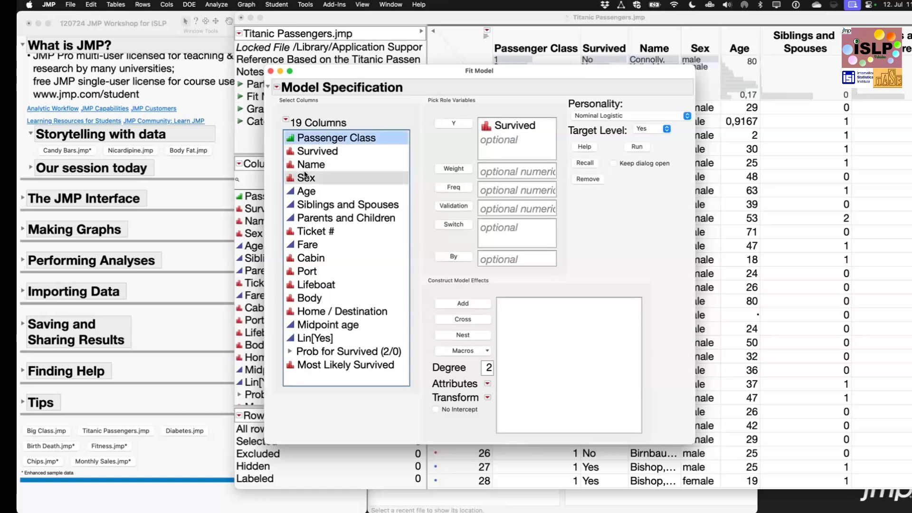
left_click(307, 192, "super")
left_click(310, 205, "super")
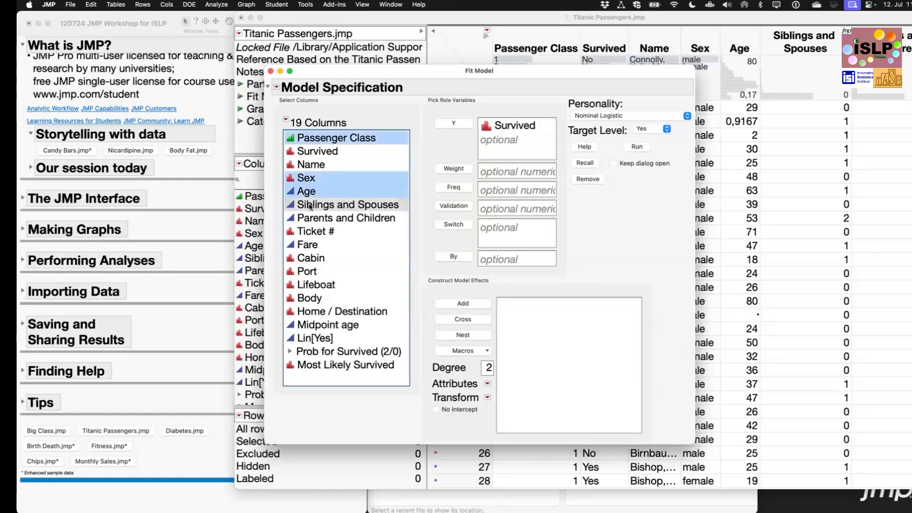
left_click(315, 220, "super")
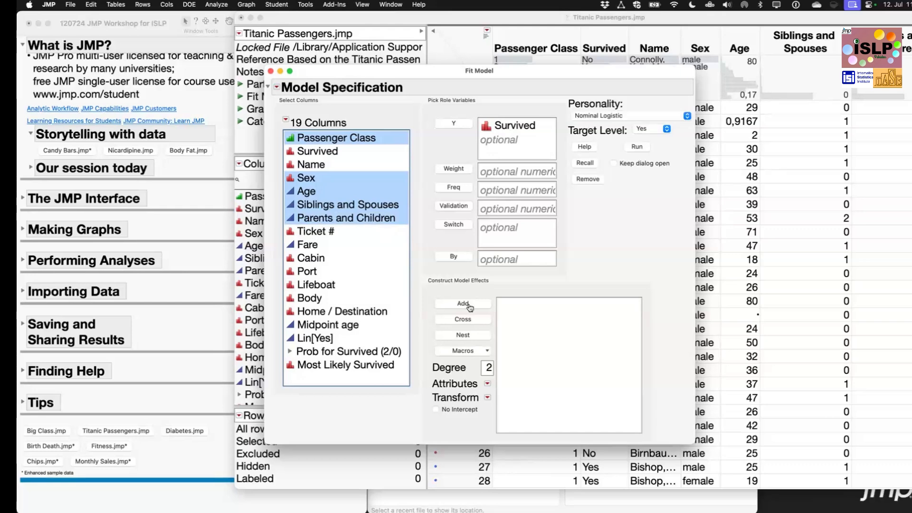
left_click(463, 350)
left_click(490, 373)
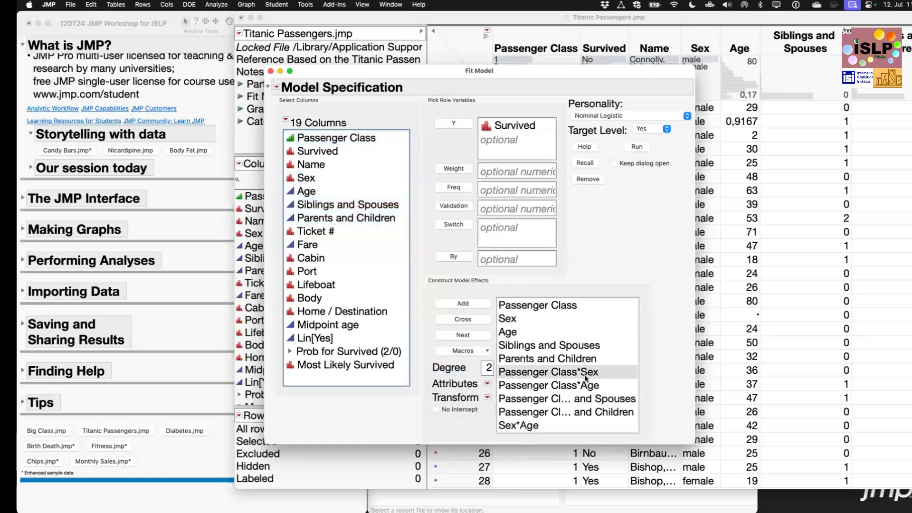
- Review the main effects and interaction terms in the model effects list and run the nominal logistic fit
left_click(567, 305)
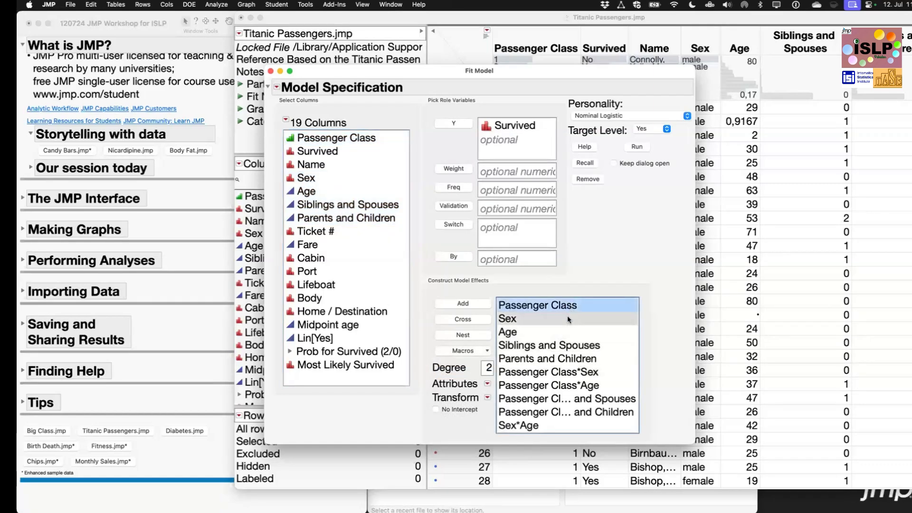
left_click(567, 315)
left_click(569, 330)
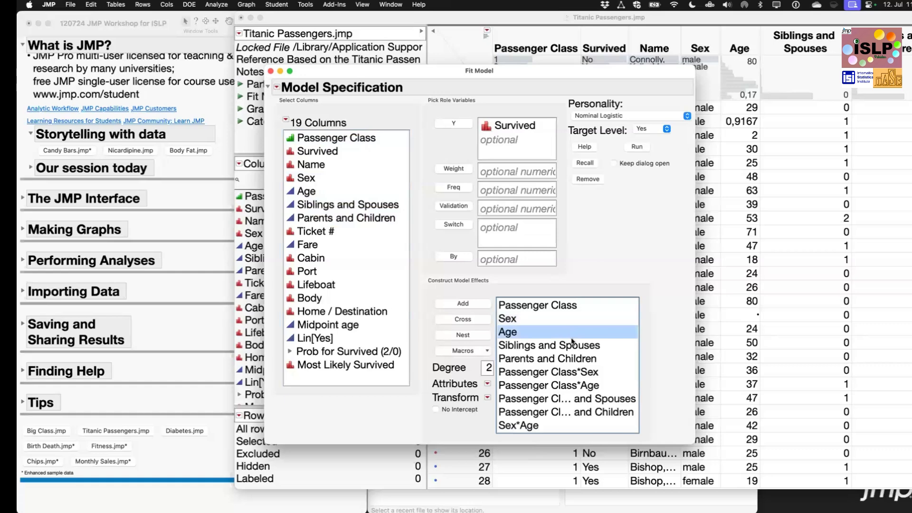
left_click(573, 345)
left_click(575, 357)
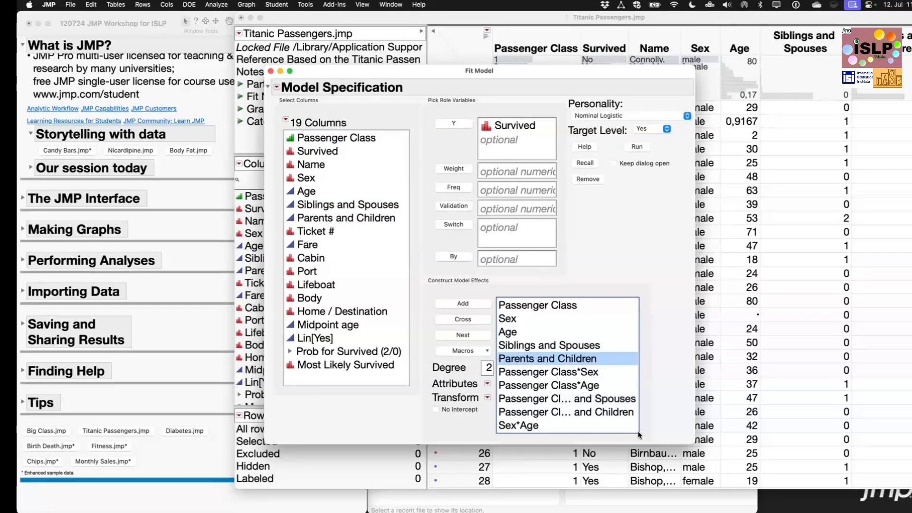
left_click_drag(639, 433, 732, 512)
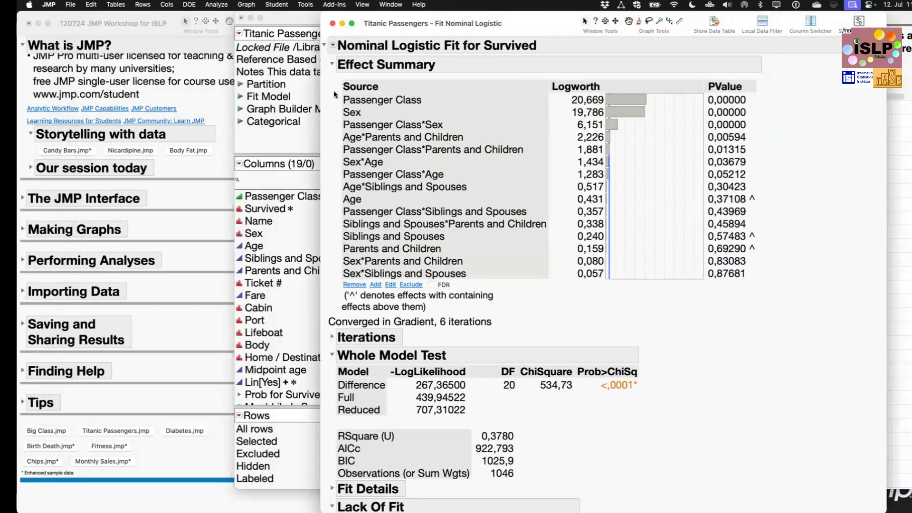
- Examine the effect summary, highlighting the Passenger Class*Sex interaction, and check the whole model test's p-value
left_click_drag(335, 93, 335, 102)
left_click_drag(770, 94, 769, 100)
left_click(407, 126)
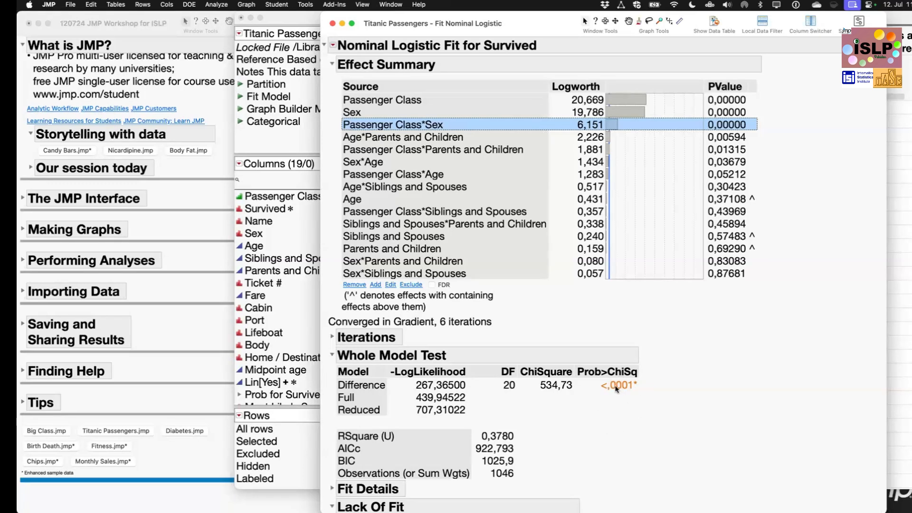
mouse_move(616, 388)
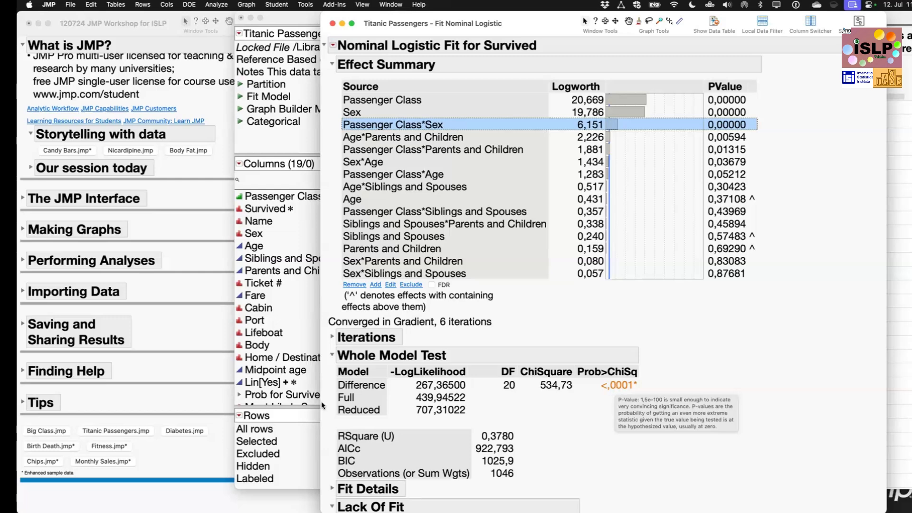
- Collapse the Whole Model Test and Lack Of Fit sections and expand Fit Details to read the misclassification rate
left_click(333, 357)
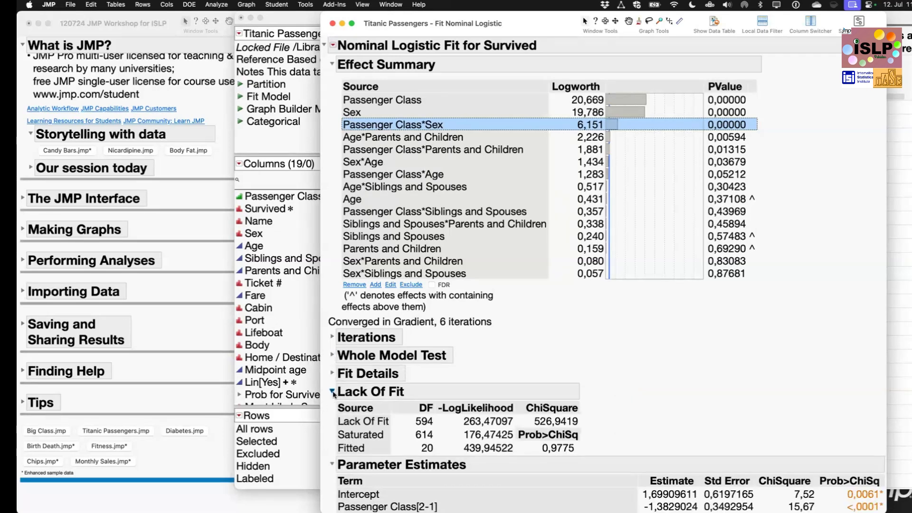
left_click(332, 393)
left_click(332, 374)
scroll(492, 396, "down", 5)
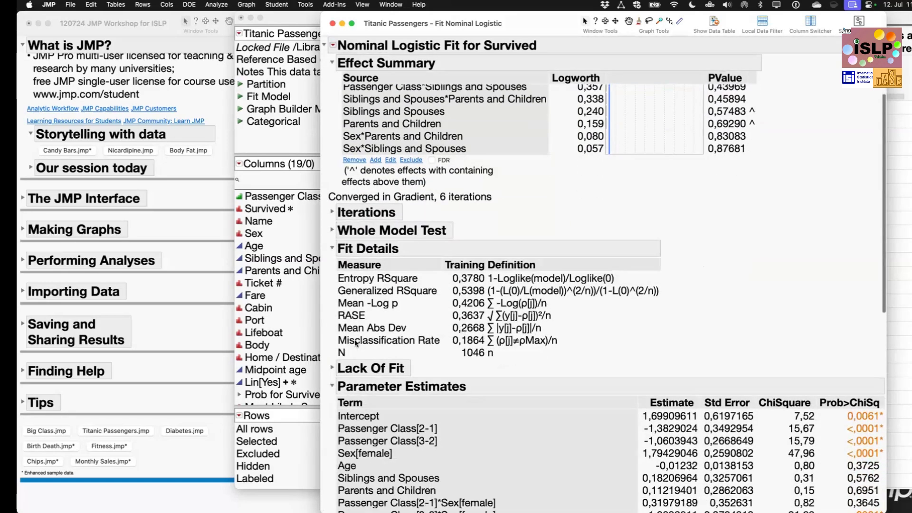
scroll(354, 340, "down", 1)
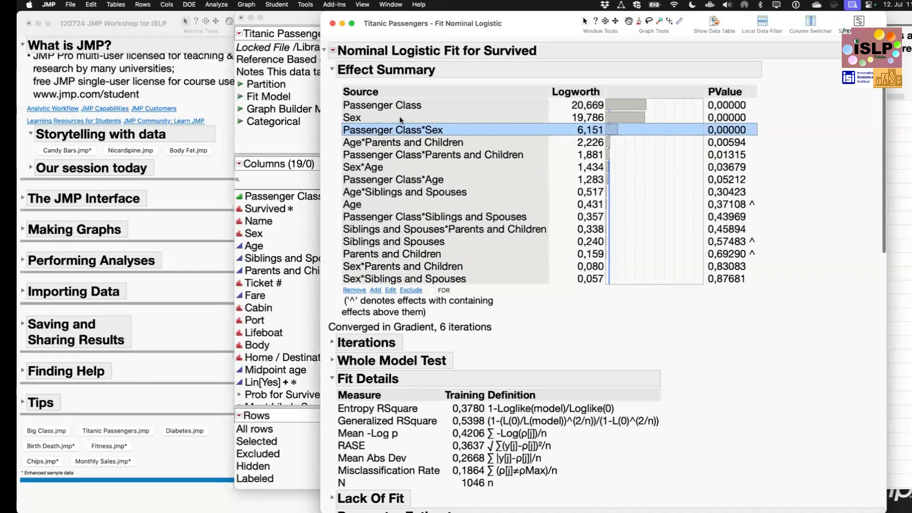
- Look through the parameter estimates, and collapse the Fit Details, Parameter Estimates and Effect Likelihood Ratio Tests sections
scroll(400, 121, "down", 1)
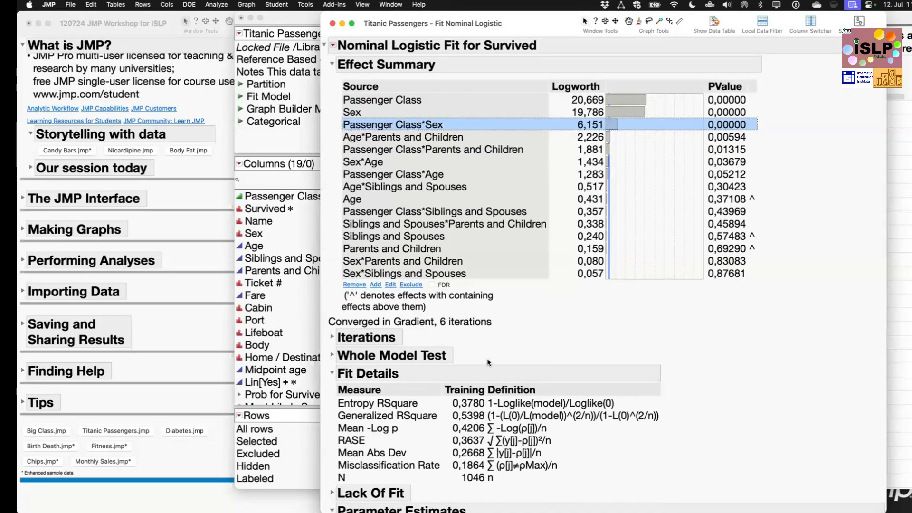
scroll(401, 122, "down", 5)
scroll(360, 189, "down", 8)
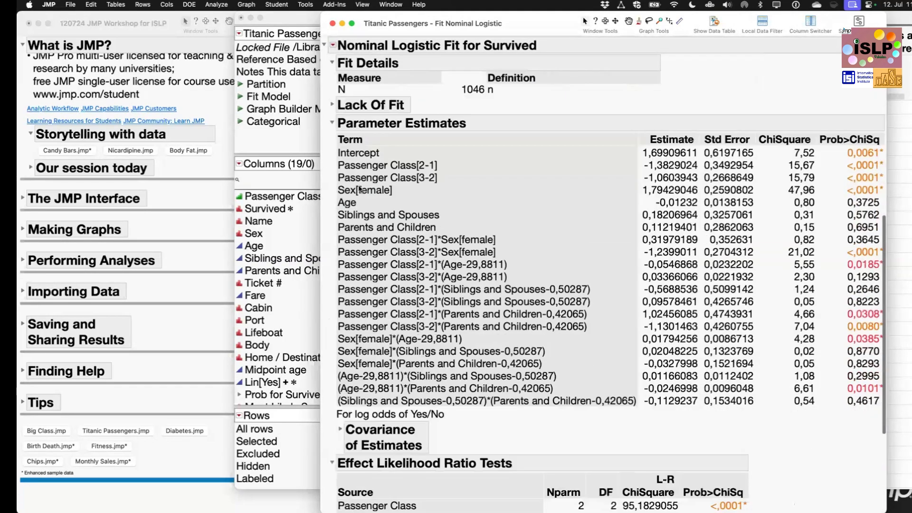
left_click(332, 123)
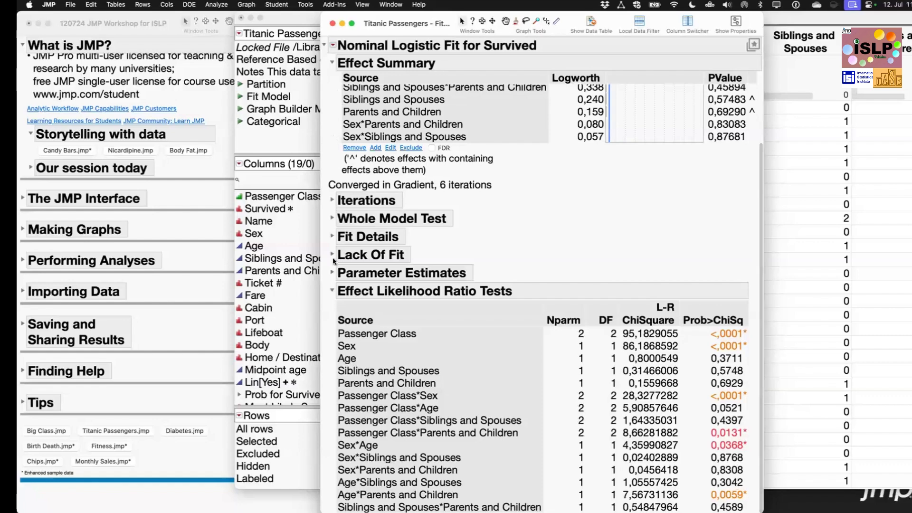
left_click(333, 296)
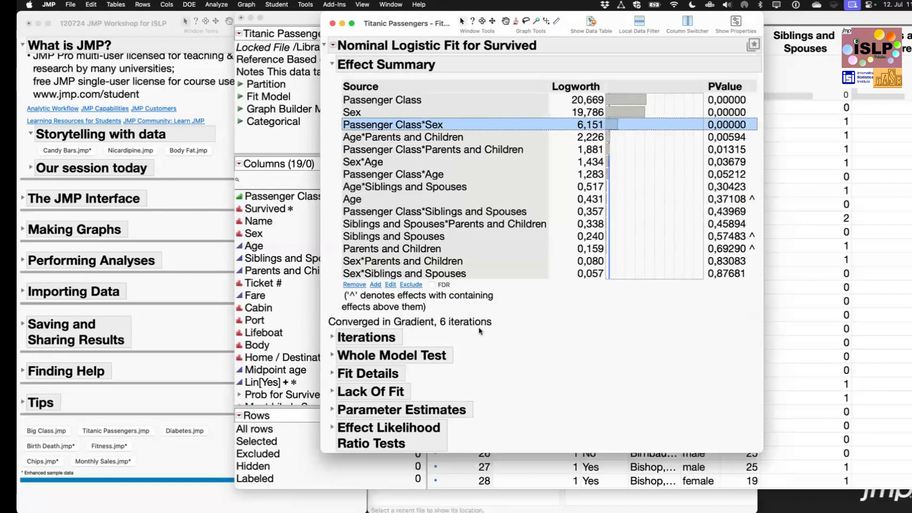
- Remove the Sex*Siblings and Spouses interaction, the least significant effect, from the logistic model
left_click(403, 274)
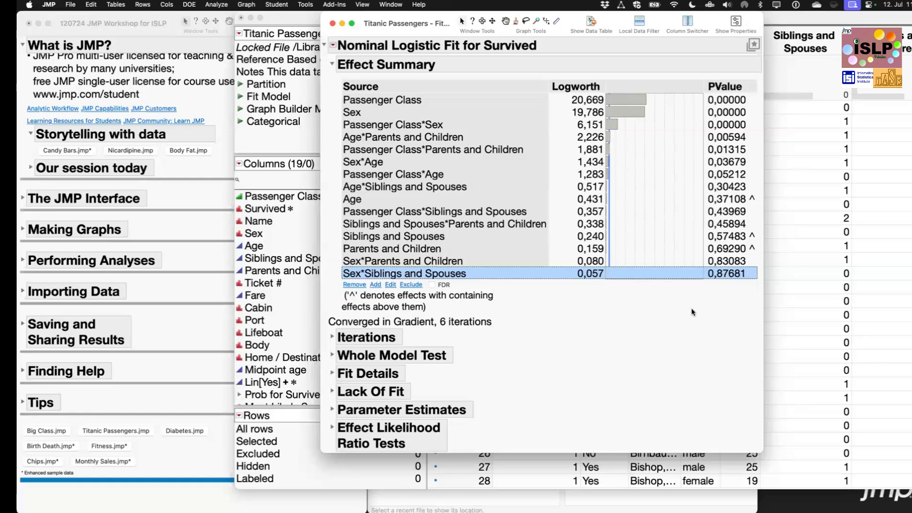
mouse_move(692, 308)
left_mouse_down()
mouse_move(714, 274)
mouse_move(720, 287)
left_mouse_up()
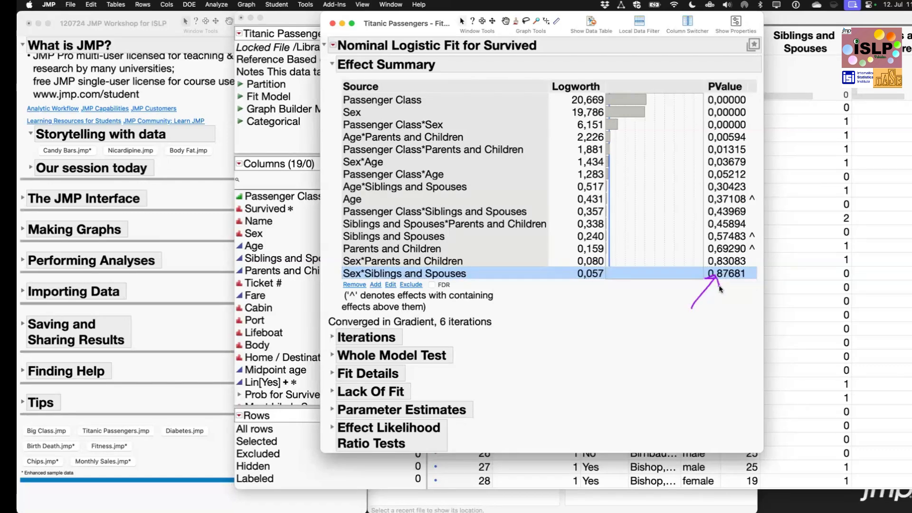
left_click(354, 285)
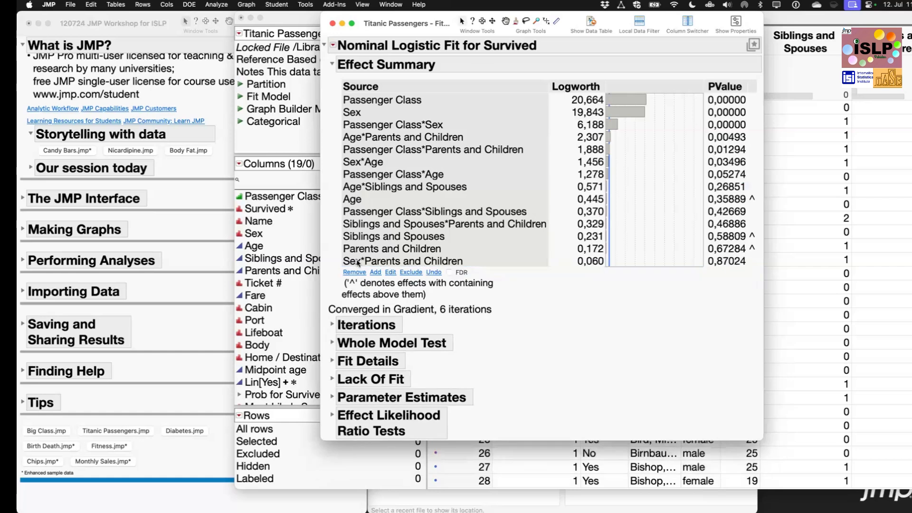
- Remove the Sex*Parents and Children interaction from the model and check which significant interactions contain the Parents and Children main effect
left_click(357, 263)
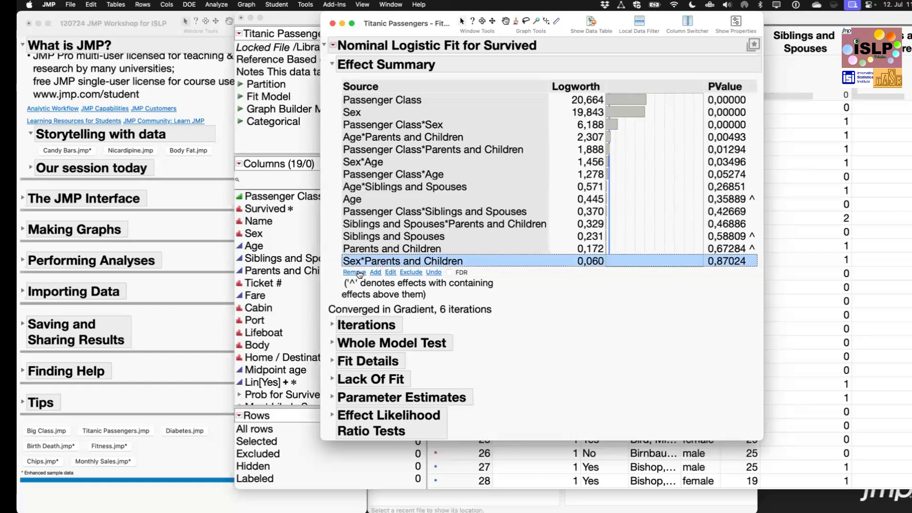
left_click(359, 274)
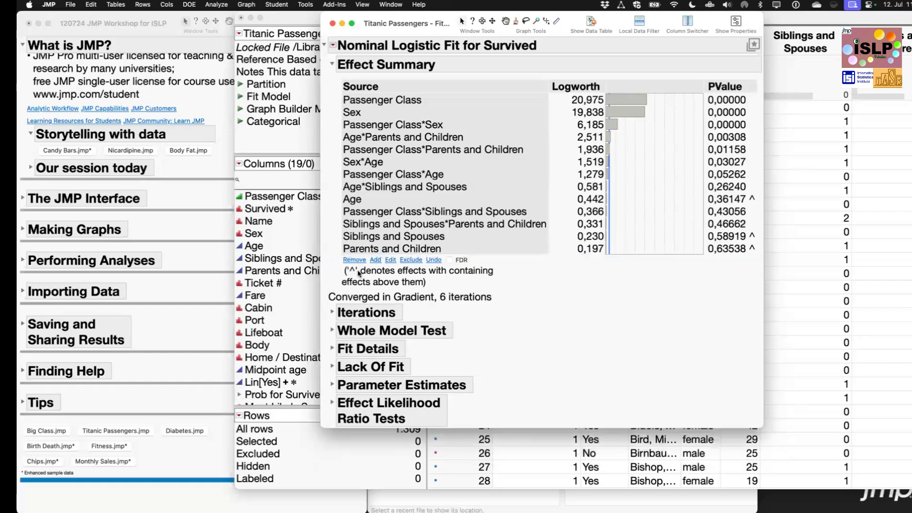
left_click(416, 250)
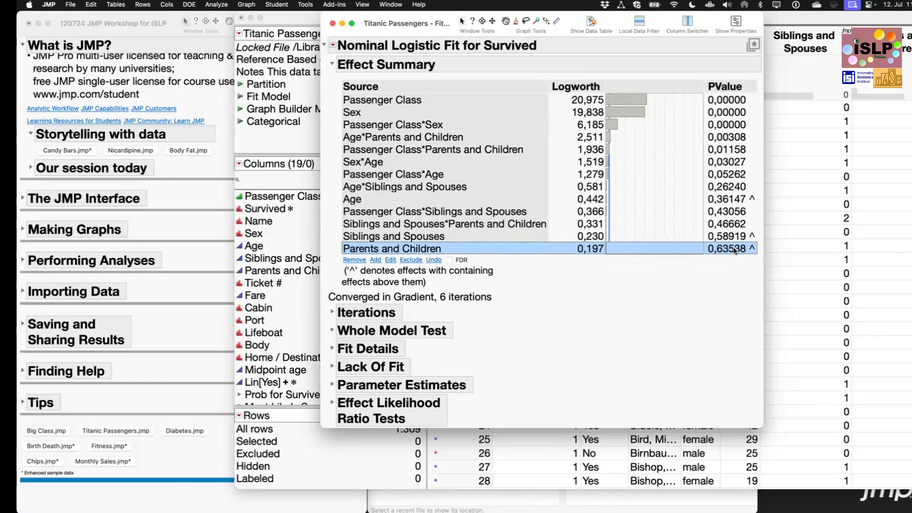
mouse_move(731, 291)
left_mouse_down()
mouse_move(746, 266)
mouse_move(741, 257)
mouse_move(752, 265)
left_mouse_up()
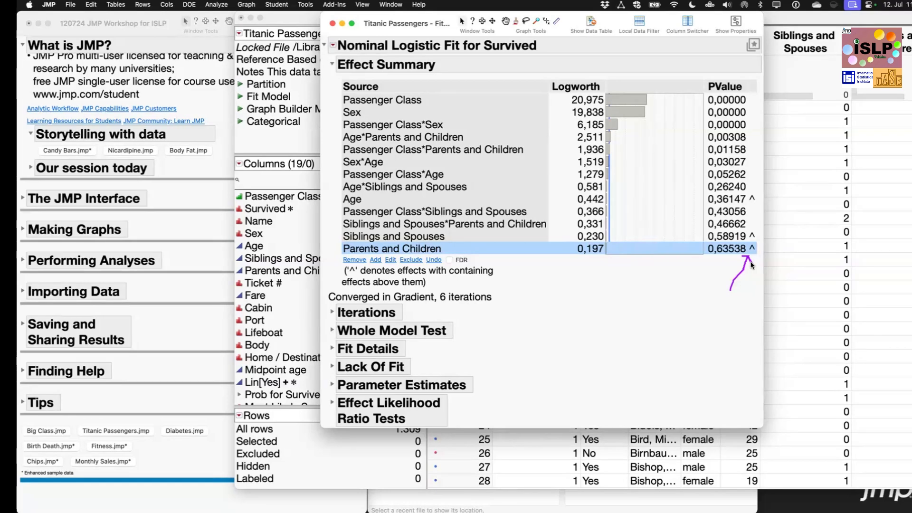
key("Escape")
left_click(469, 225)
left_click(464, 150)
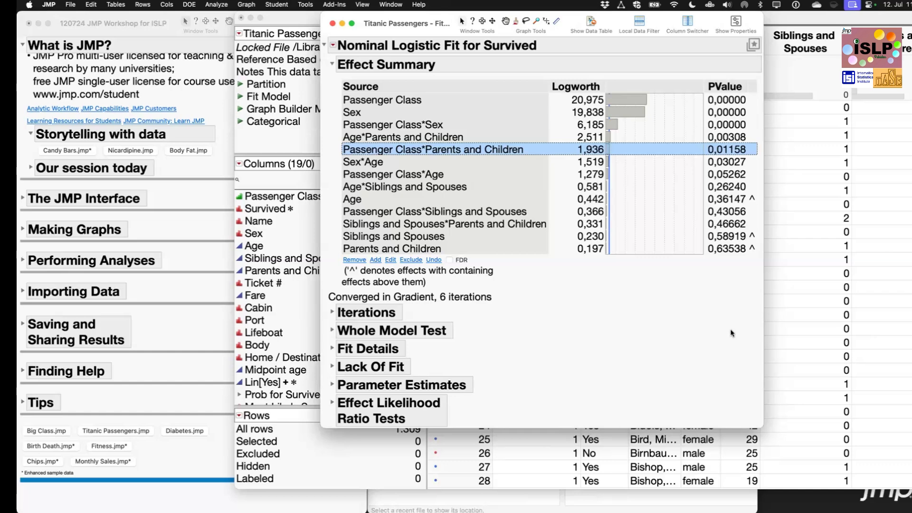
left_click(398, 251)
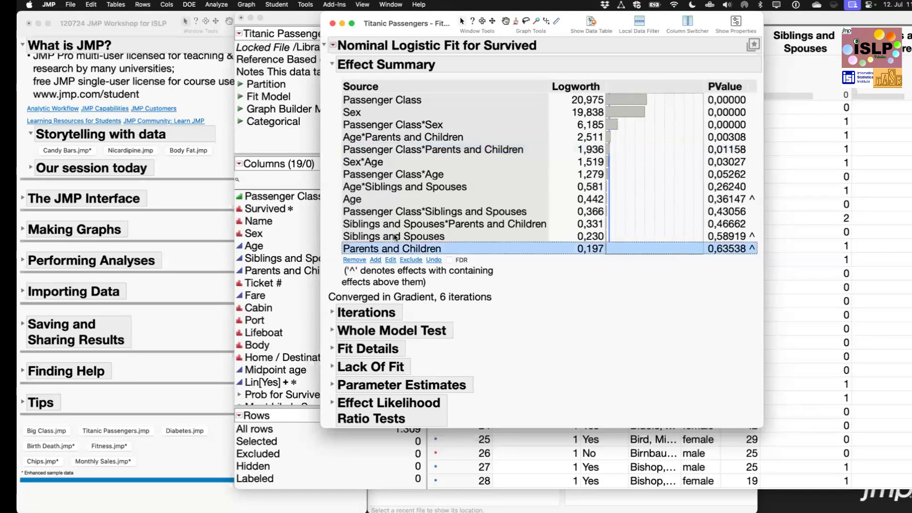
left_click(396, 236)
- Remove the Siblings and Spouses*Parents and Children and the Passenger Class*Siblings and Spouses interactions from the logistic model
left_click(393, 223)
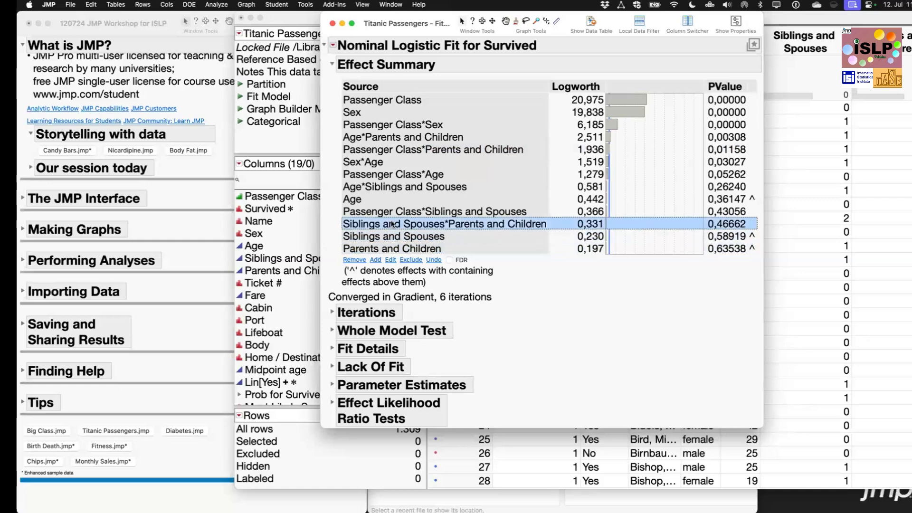
left_click(354, 260)
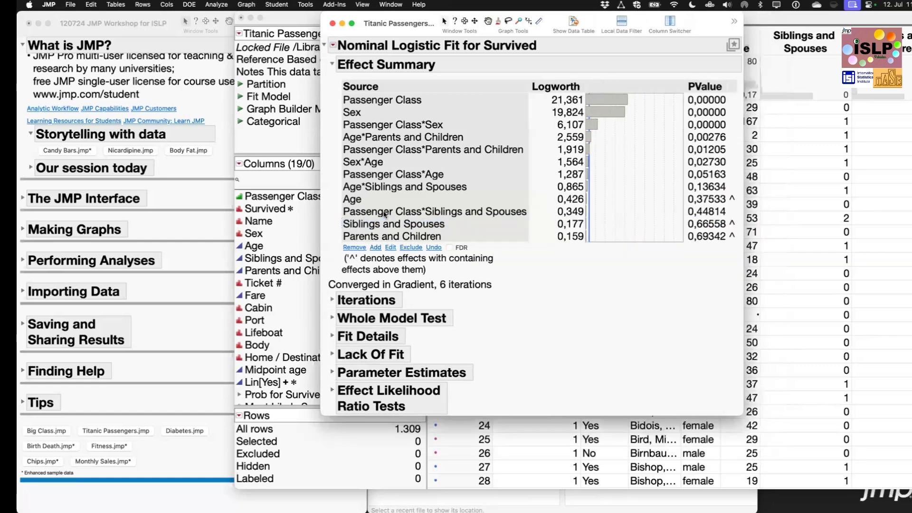
left_click(385, 214)
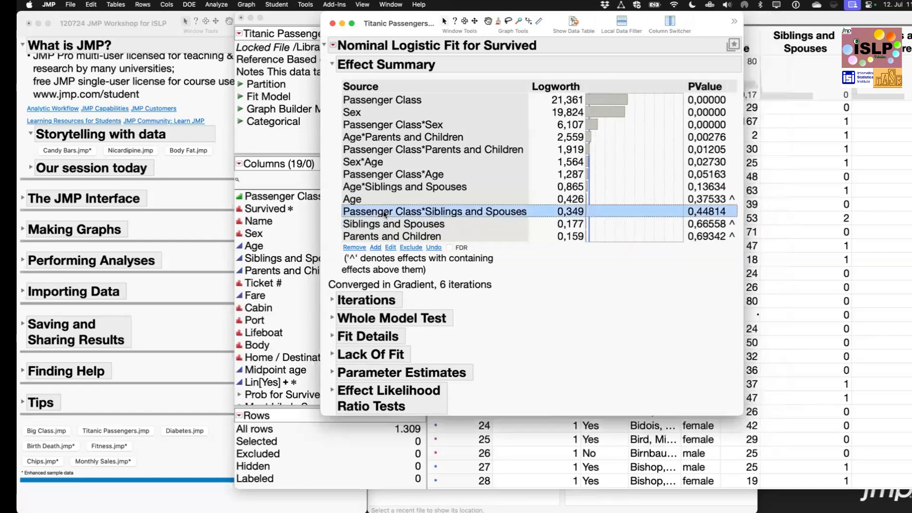
left_click(355, 247)
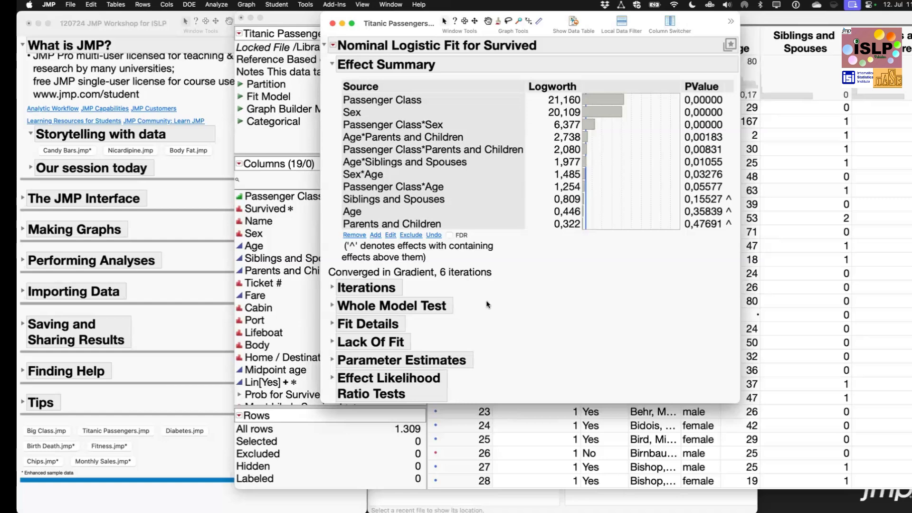
- Collapse the Effect Summary section and add the Prediction Profiler to the nominal logistic fit report
left_click(333, 66)
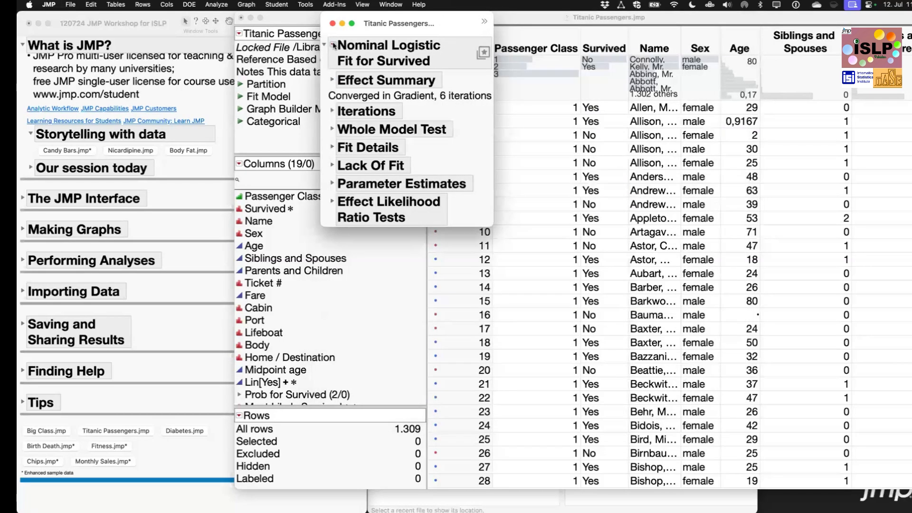
left_click(334, 45)
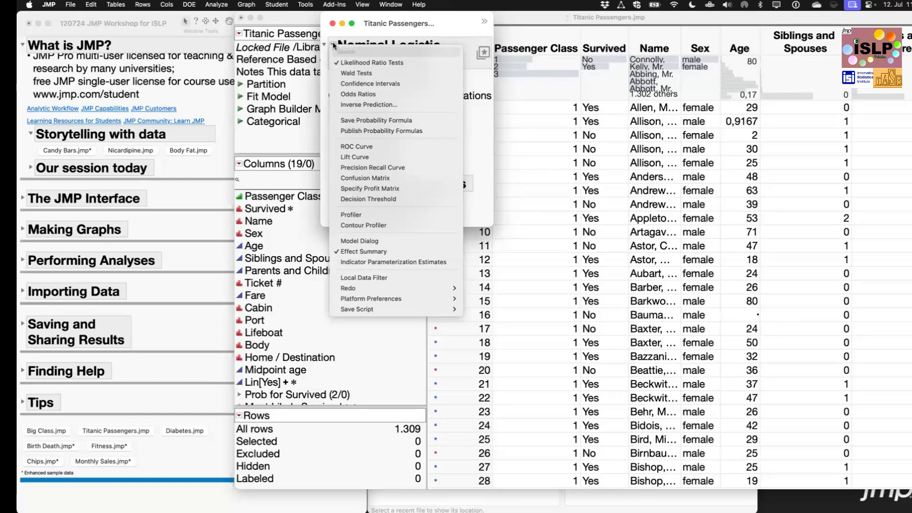
left_click(404, 218)
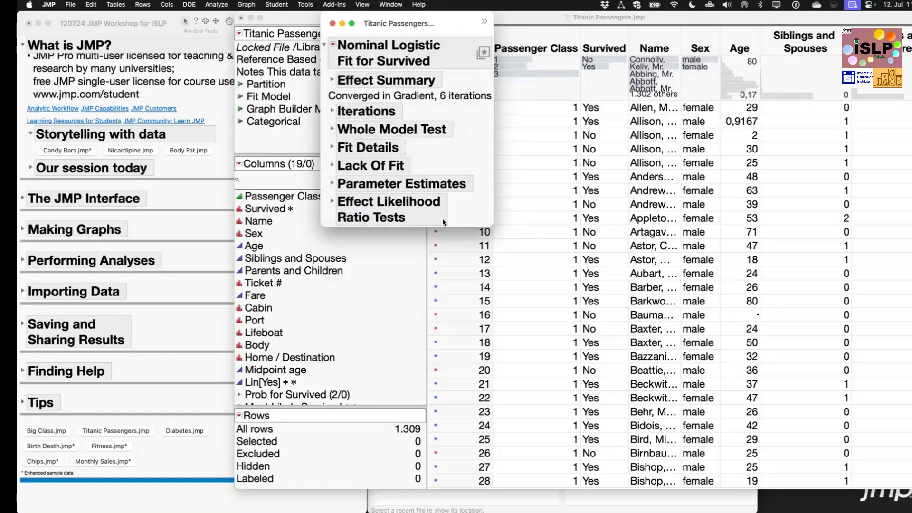
left_click_drag(635, 275, 665, 299)
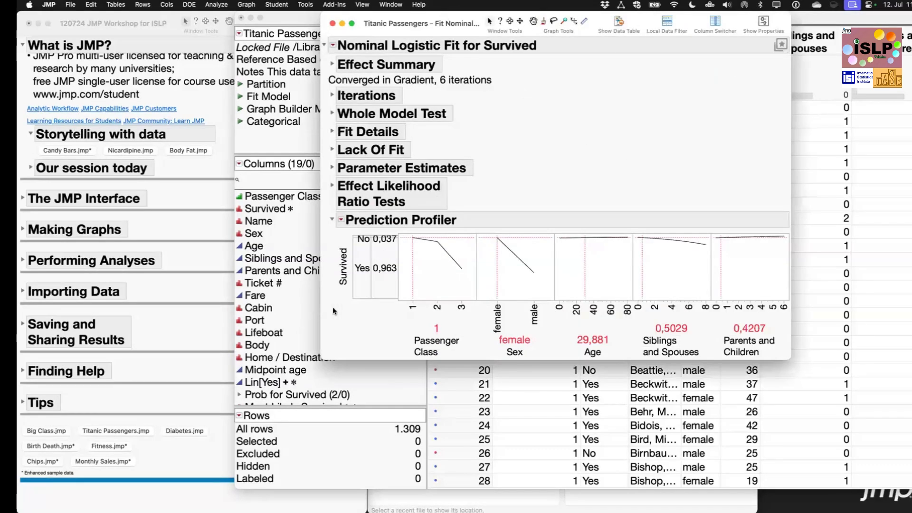
- Highlight the predicted survival probabilities in the profiler and compare them with Passenger Class set to 2 and to 3
mouse_move(333, 307)
left_mouse_down()
mouse_move(332, 226)
mouse_move(348, 217)
mouse_move(325, 294)
left_mouse_up()
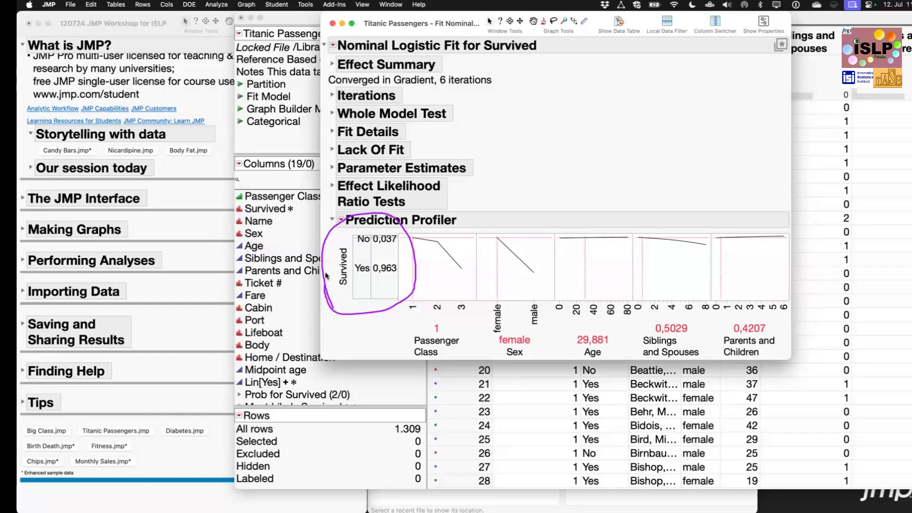
key("Escape")
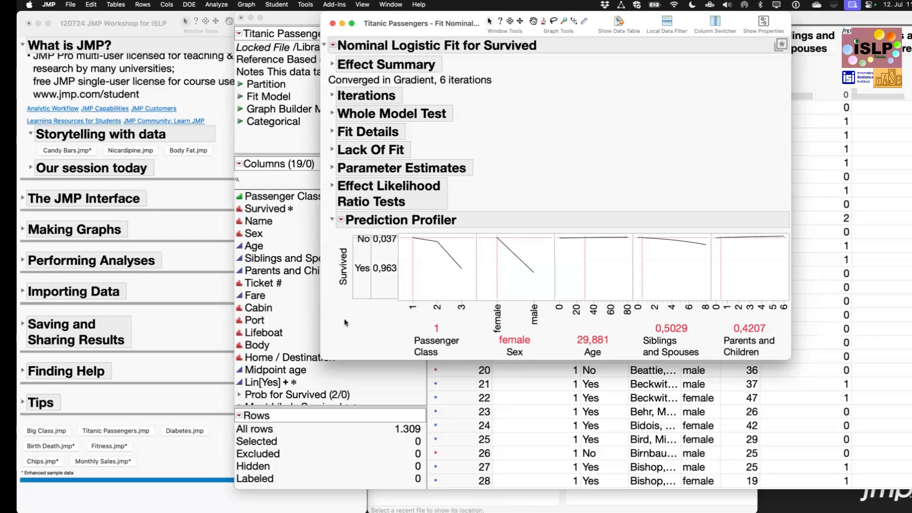
left_click_drag(341, 322, 378, 278)
left_click(433, 259)
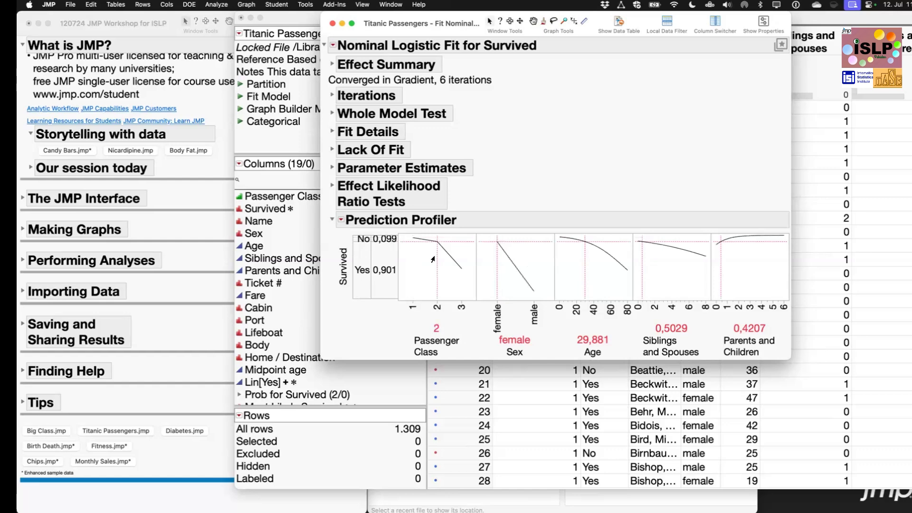
left_click(459, 274)
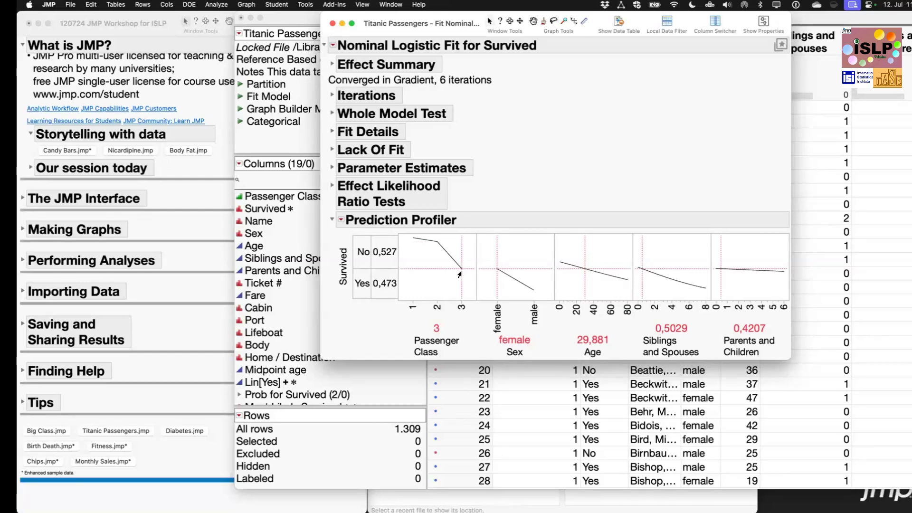
- Switch Sex between male and female in the profiler for third class, comparing survival probabilities and the Passenger Class curve, ending on male
left_click(531, 267)
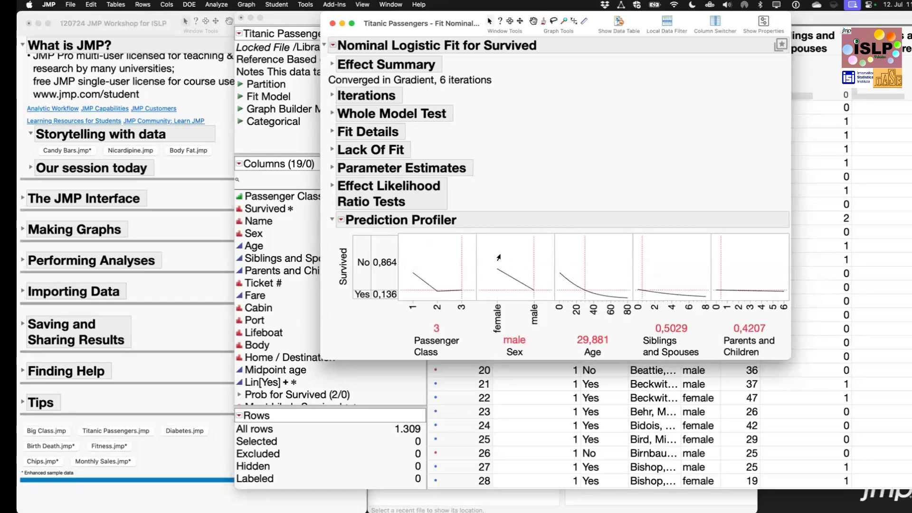
left_click(499, 257)
left_click(533, 267)
left_click(498, 257)
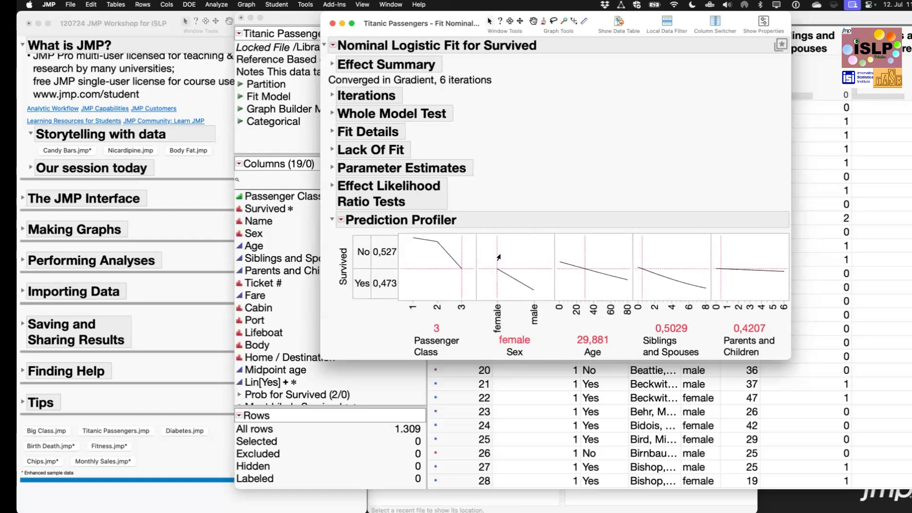
left_click(527, 268)
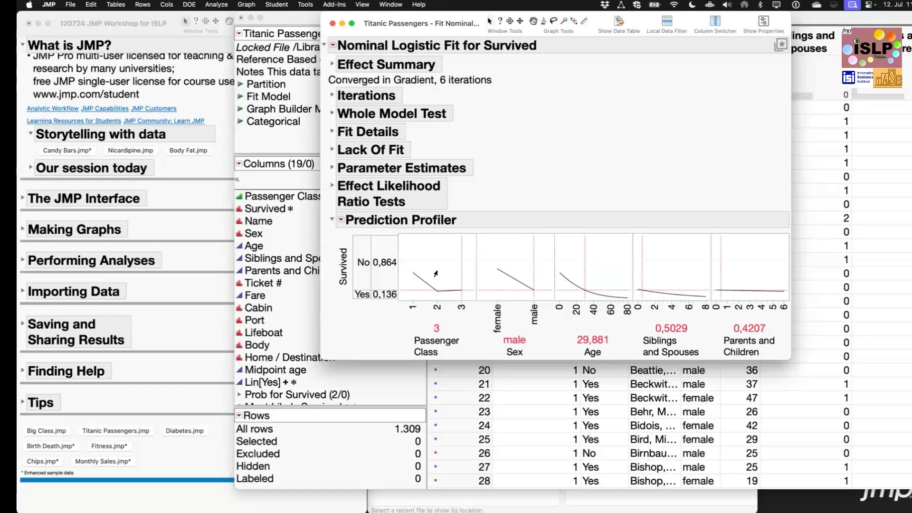
left_click(494, 256)
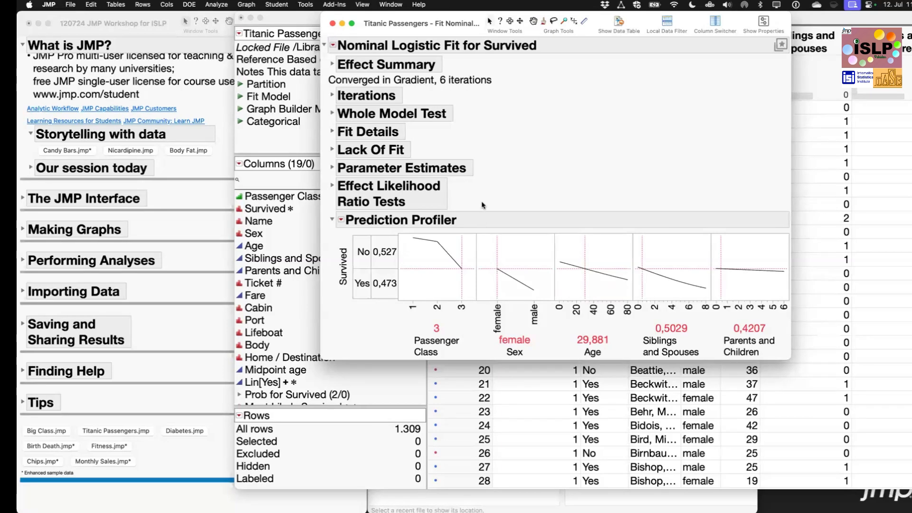
mouse_move(488, 182)
left_mouse_down()
mouse_move(460, 264)
mouse_move(457, 257)
mouse_move(460, 269)
mouse_move(466, 262)
left_mouse_up()
left_click(529, 265)
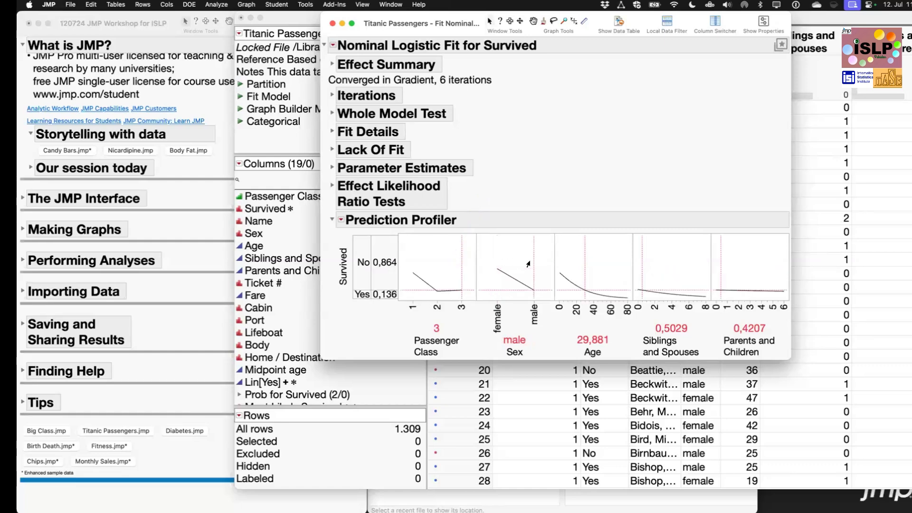
left_click(494, 199)
mouse_move(469, 241)
left_mouse_down()
mouse_move(441, 291)
mouse_move(441, 278)
mouse_move(440, 288)
mouse_move(453, 283)
left_mouse_up()
- Explore the profiler with Age at about 60.59 and at about 17.48, and with Siblings and Spouses set to 4
mouse_move(588, 265)
left_mouse_down()
mouse_move(603, 266)
mouse_move(558, 254)
mouse_move(611, 279)
left_mouse_up()
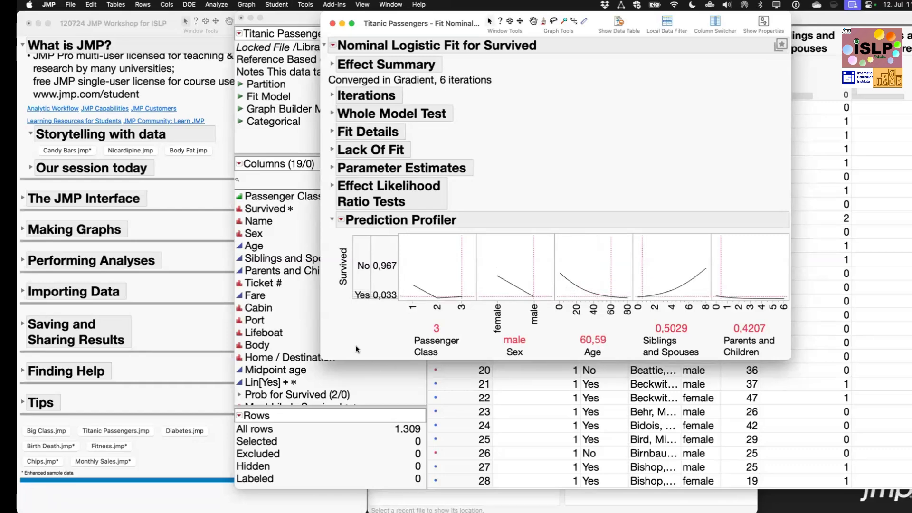
mouse_move(352, 333)
left_mouse_down()
mouse_move(376, 304)
mouse_move(384, 316)
left_mouse_up()
left_click(572, 261)
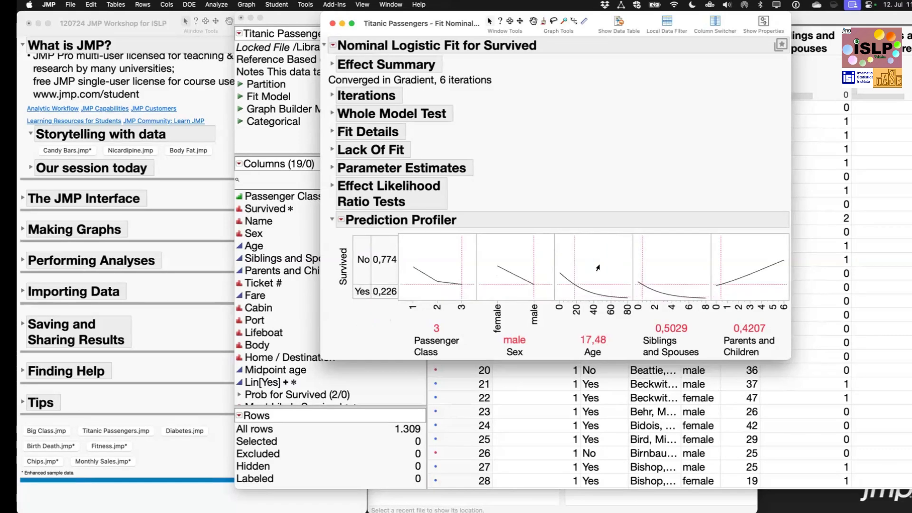
left_click(670, 266)
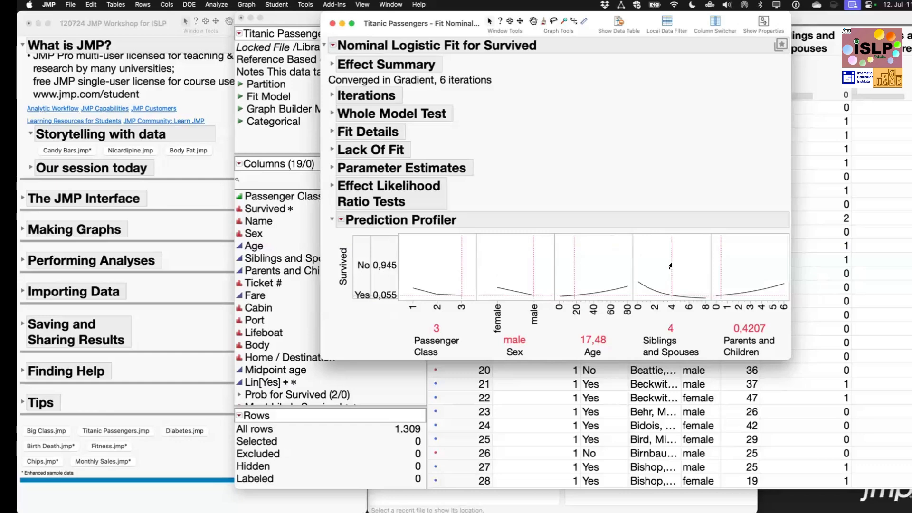
mouse_move(336, 330)
left_mouse_down()
mouse_move(331, 252)
mouse_move(357, 339)
mouse_move(349, 327)
left_mouse_up()
- Save the model's probability formula to the data table and close the nominal logistic fit report
left_click(334, 45)
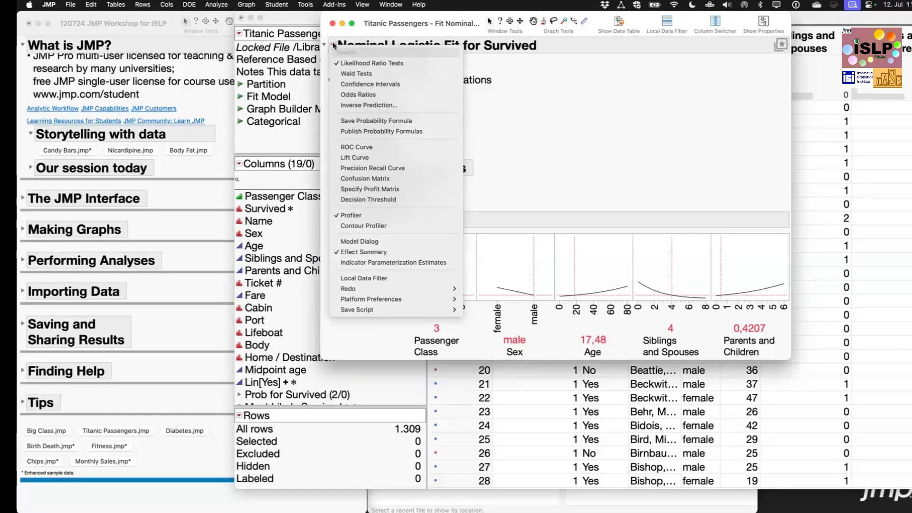
left_click(409, 120)
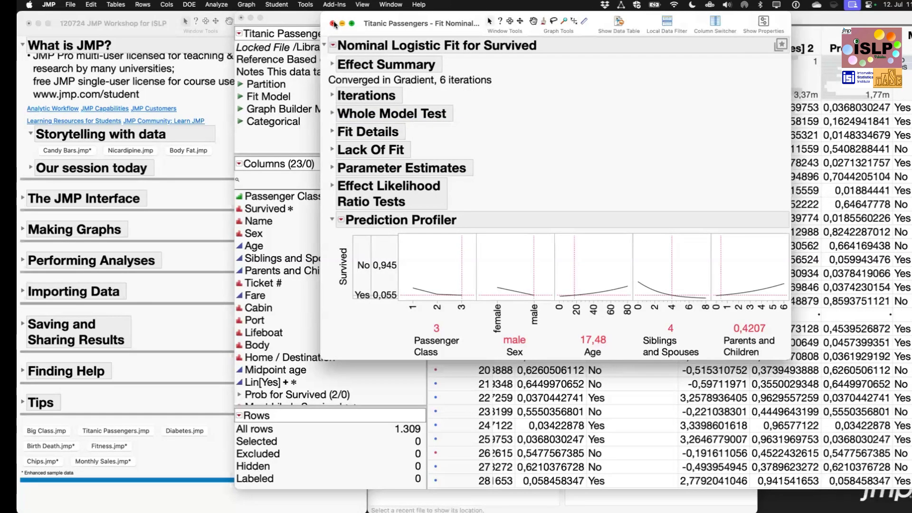
left_click(334, 24)
- Delete the duplicate formula columns from Lin[Yes] 2 through Most Likely Survived 2 from the data table
scroll(316, 279, "down", 3)
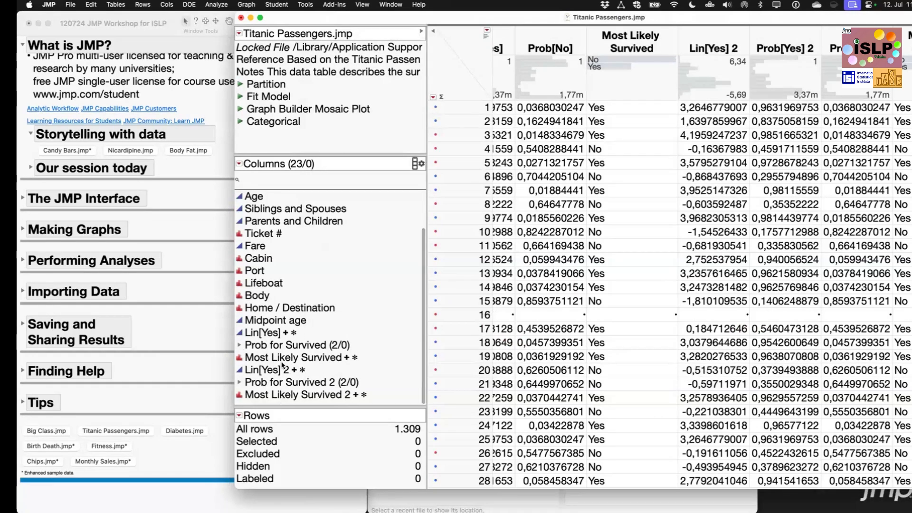
left_click(282, 398, "shift")
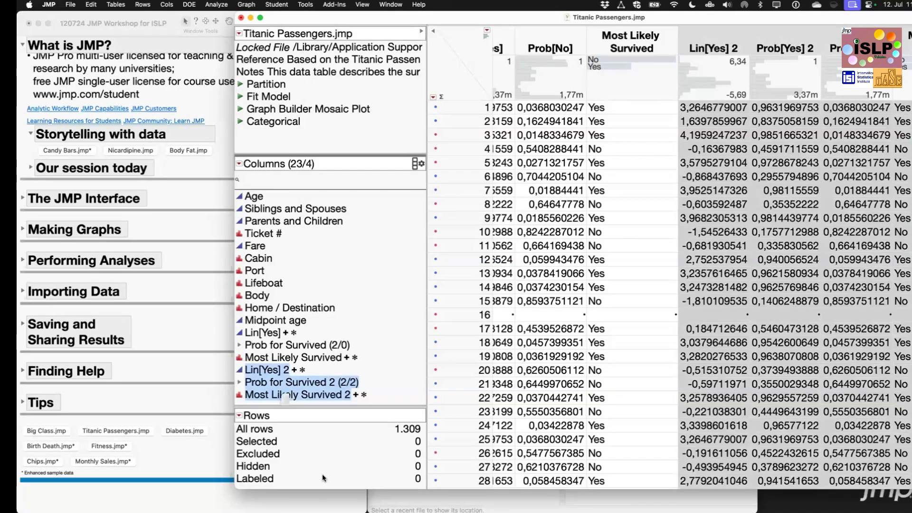
right_click(283, 396)
left_click(324, 437)
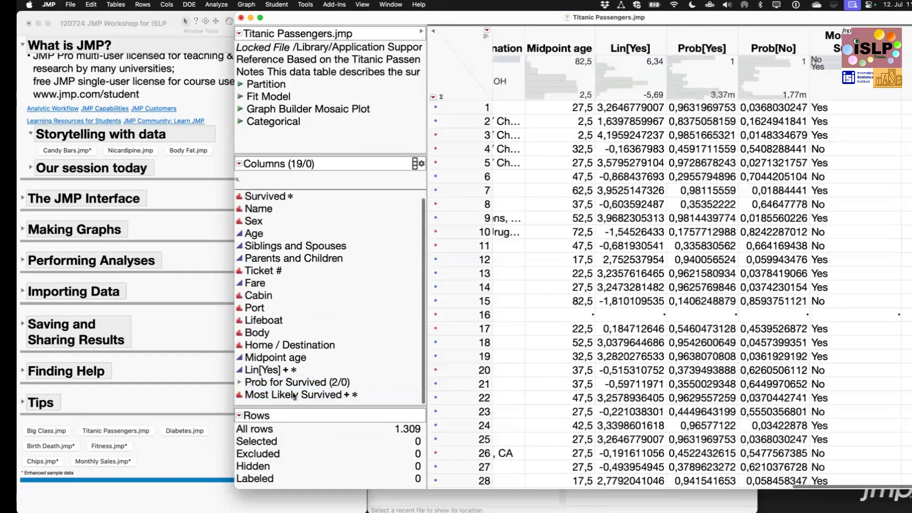
- Inspect the Most Likely Survived column and the formula behind Prob[Yes], and collapse the Prob for Survived column group
left_click(294, 396)
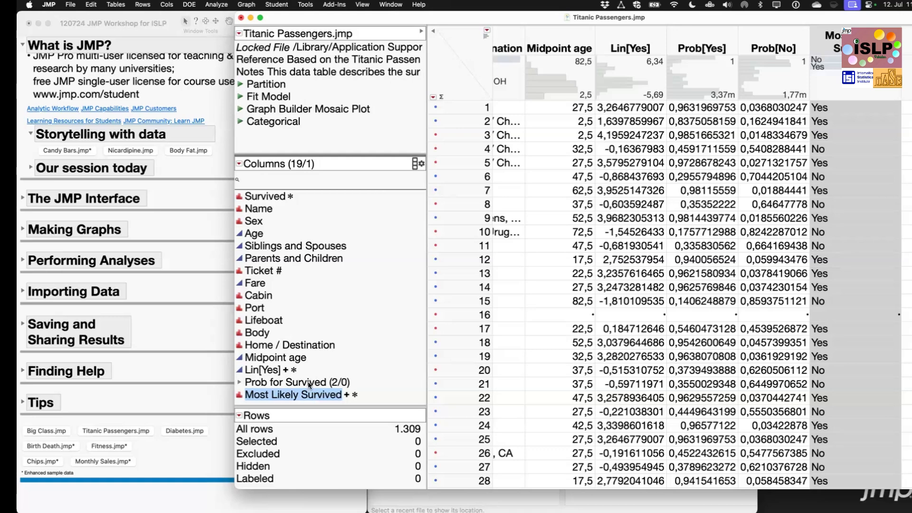
left_click(348, 397)
left_click(302, 370)
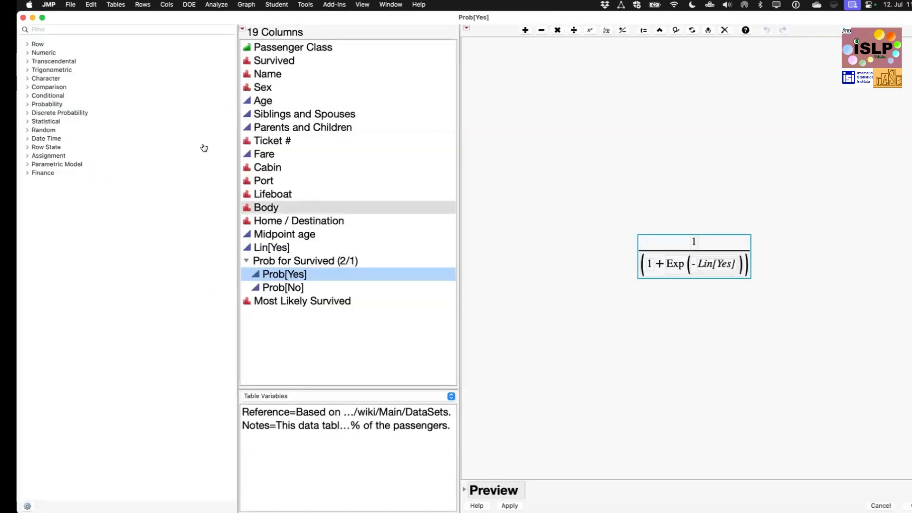
left_click(22, 19)
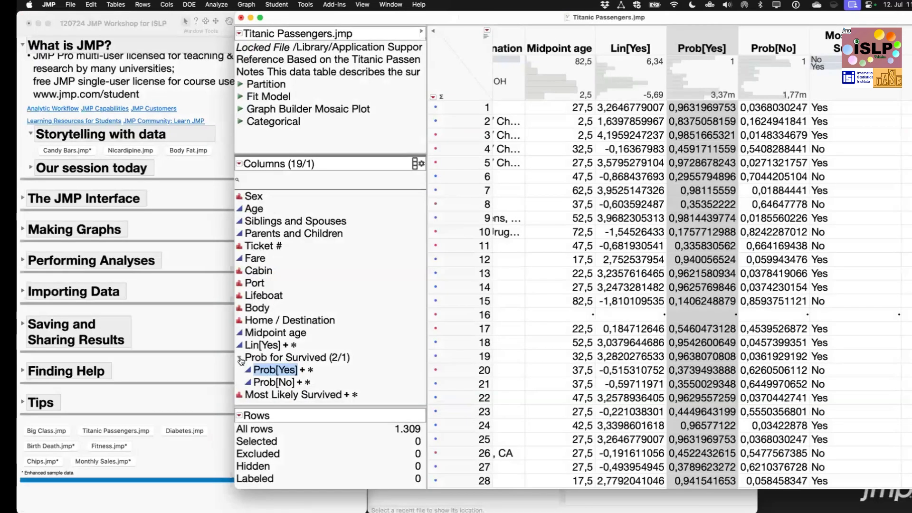
left_click(341, 358)
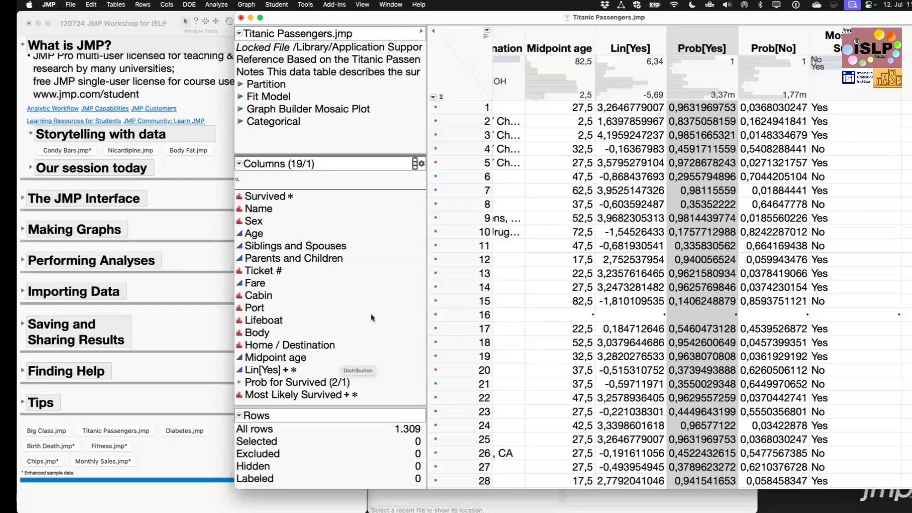
- Build a Graph Builder plot with Survived on the Y axis and Most Likely Survived on the X axis
left_click(260, 21)
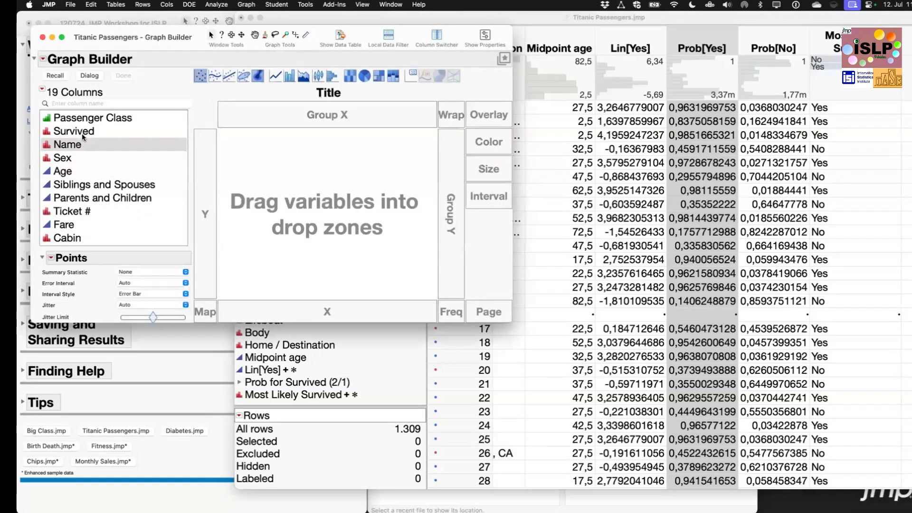
left_click_drag(81, 133, 197, 162)
scroll(106, 214, "down", 5)
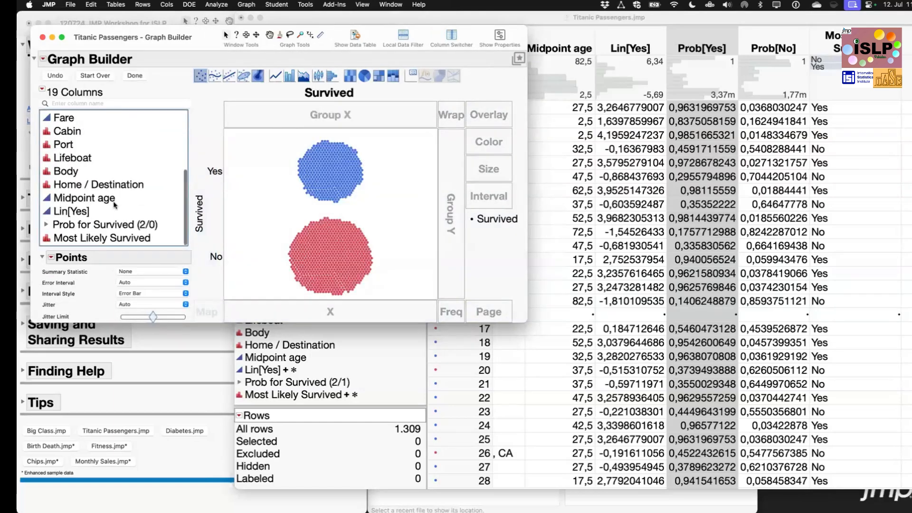
left_click(108, 238)
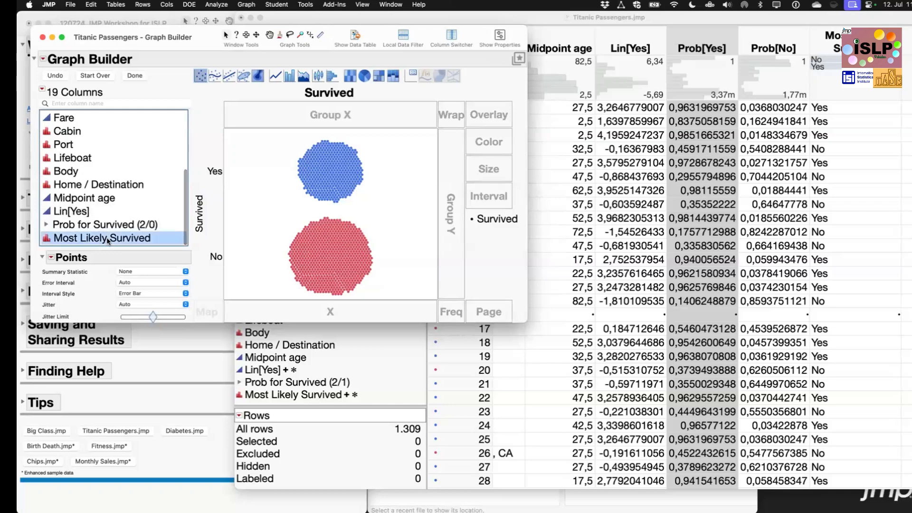
left_click_drag(317, 302, 346, 316)
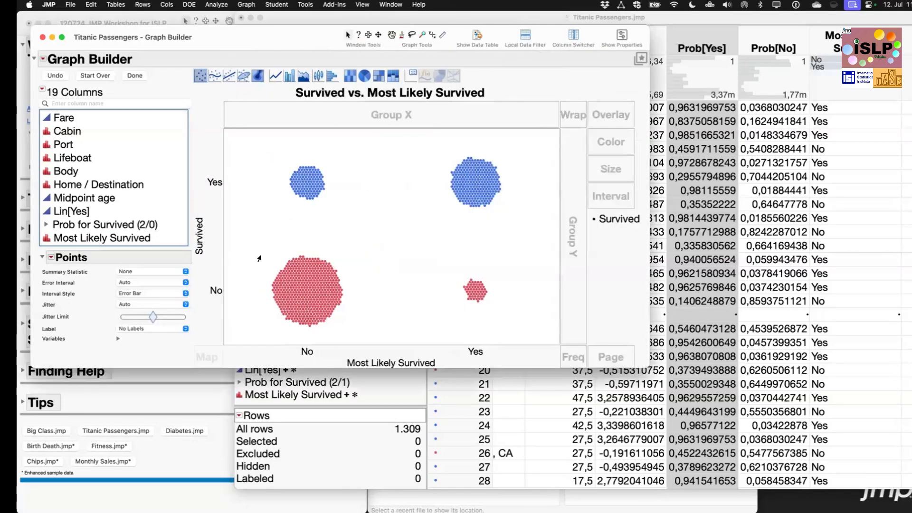
- Select the point clusters in turn, select both misclassified groups together to check their row count, and close the graph
left_click_drag(259, 255, 375, 337)
left_click_drag(439, 140, 508, 214)
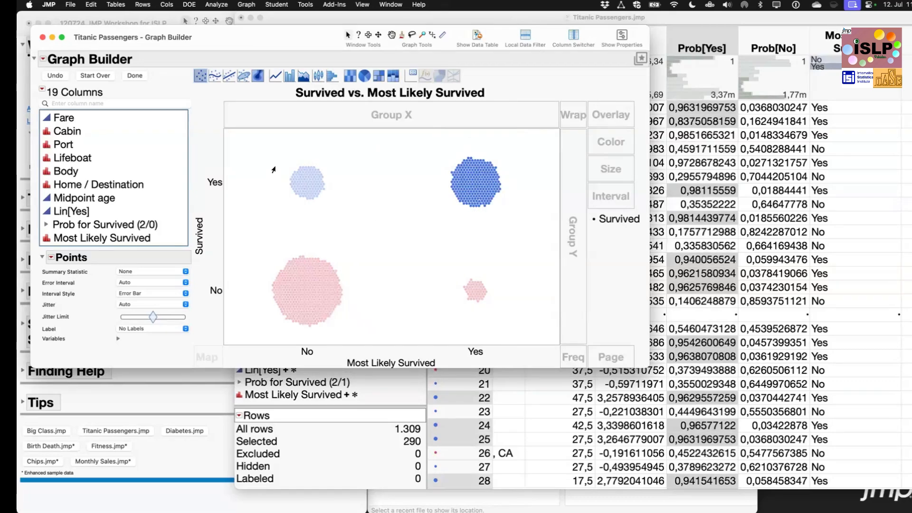
left_click_drag(269, 153, 331, 208)
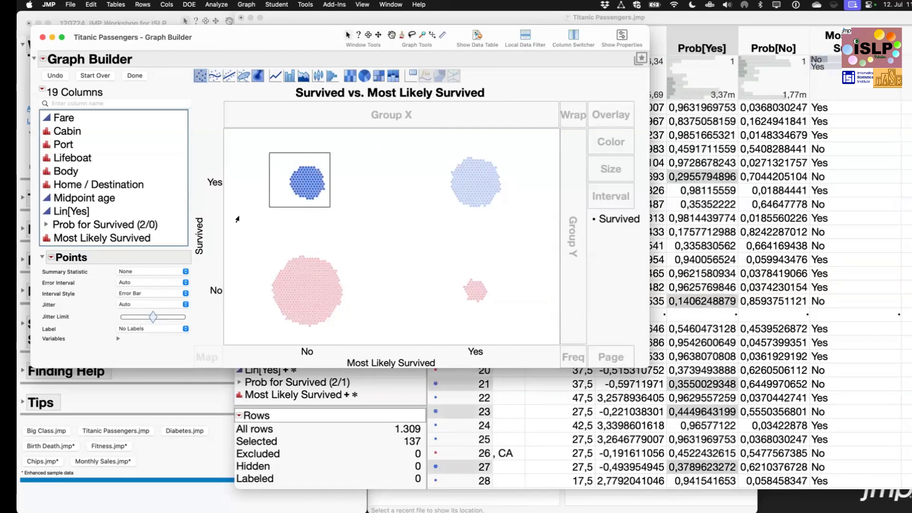
mouse_move(304, 179)
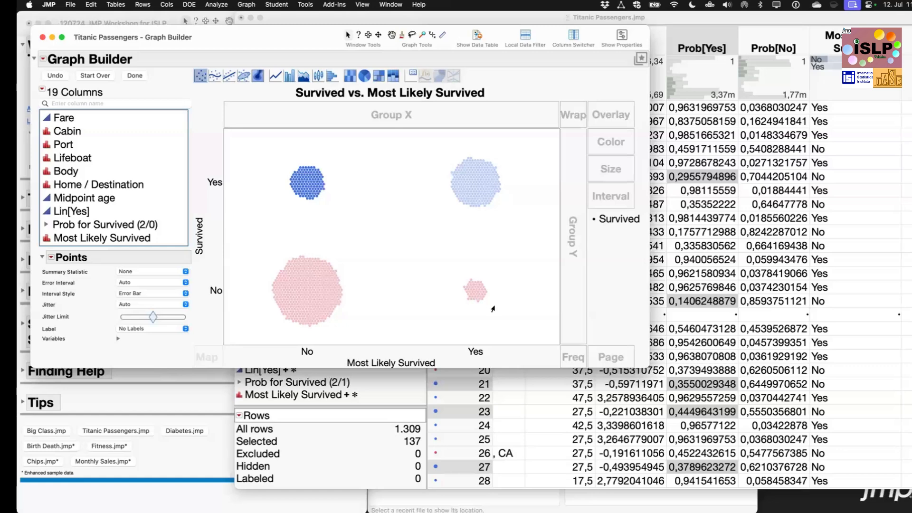
left_click(477, 291)
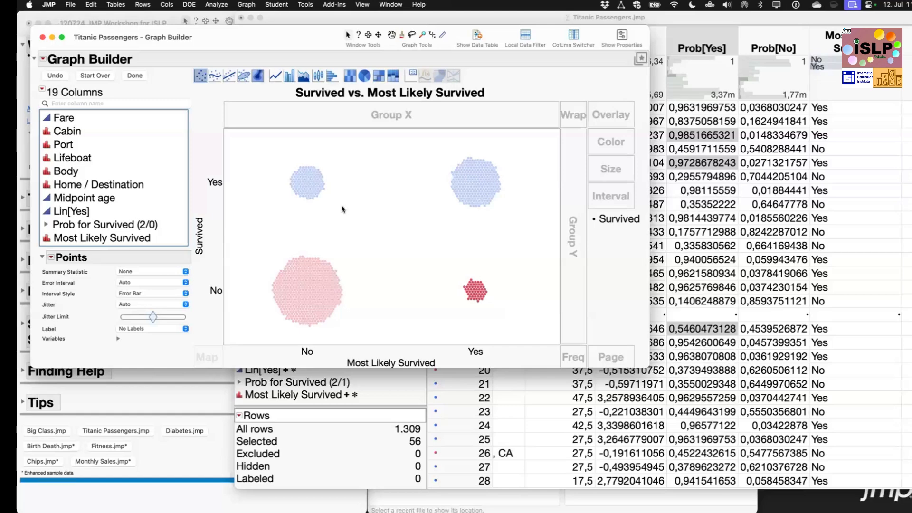
left_click_drag(282, 157, 341, 206)
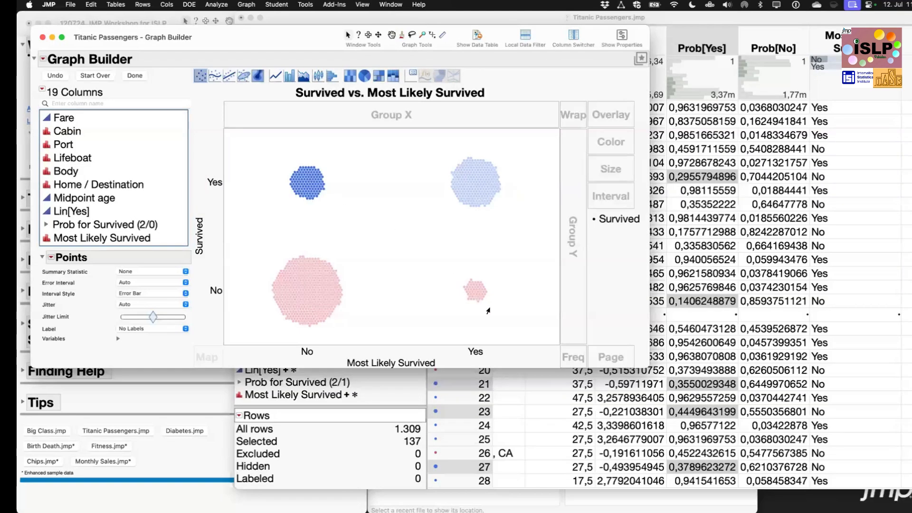
left_click_drag(450, 273, 504, 319)
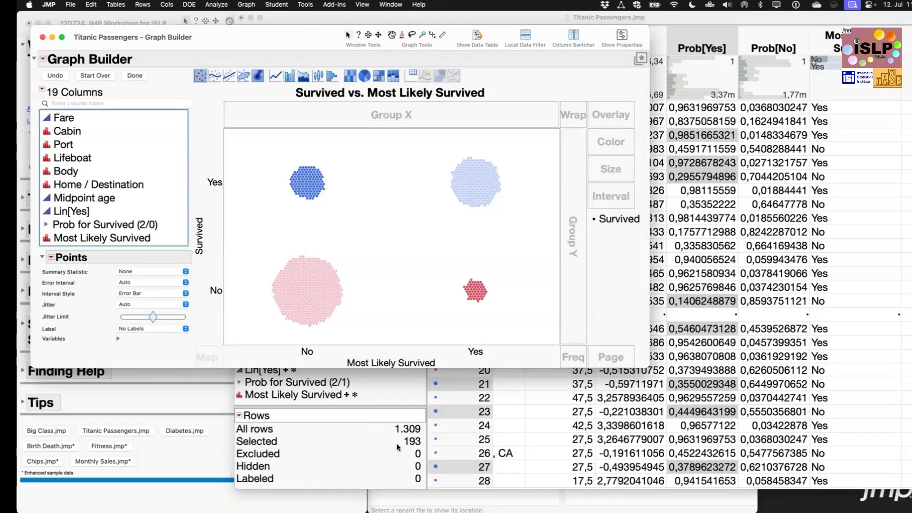
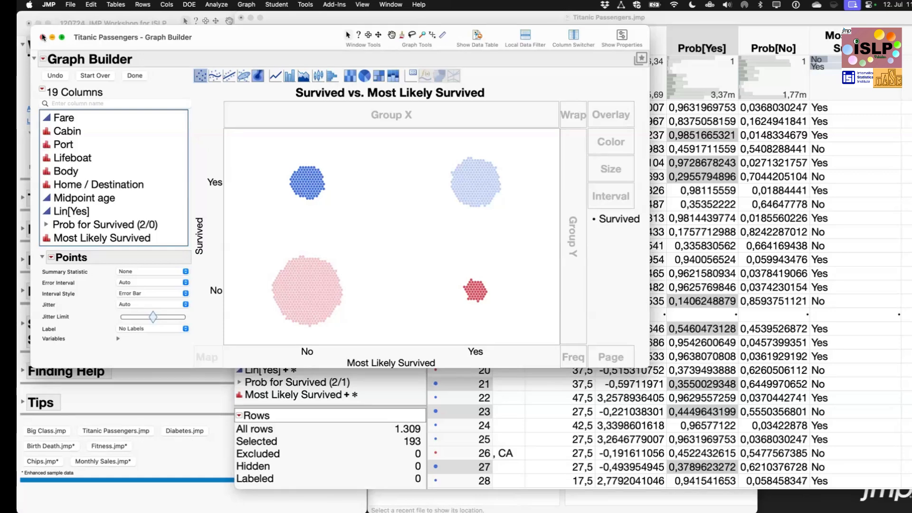
key("super+w")
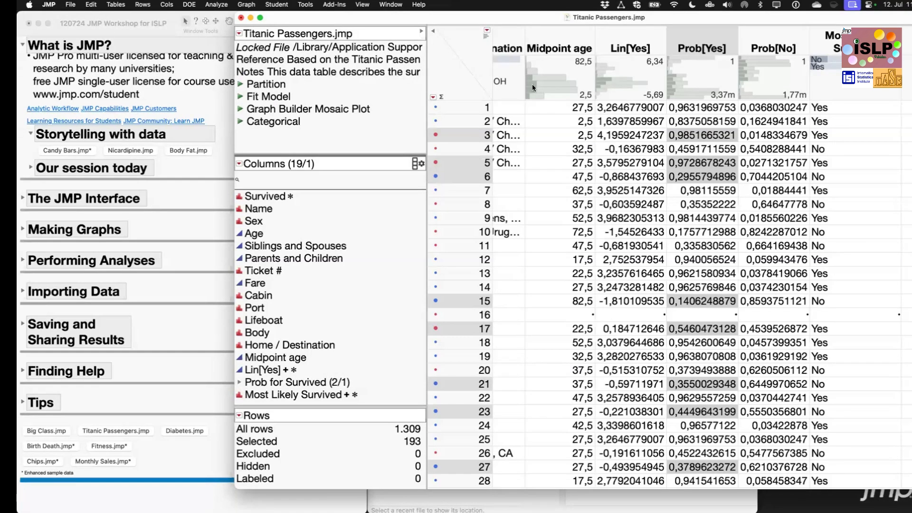
- Open a new Graph Builder window for the Titanic Passengers table, then enlarge and reposition it
scroll(620, 242, "left", 10)
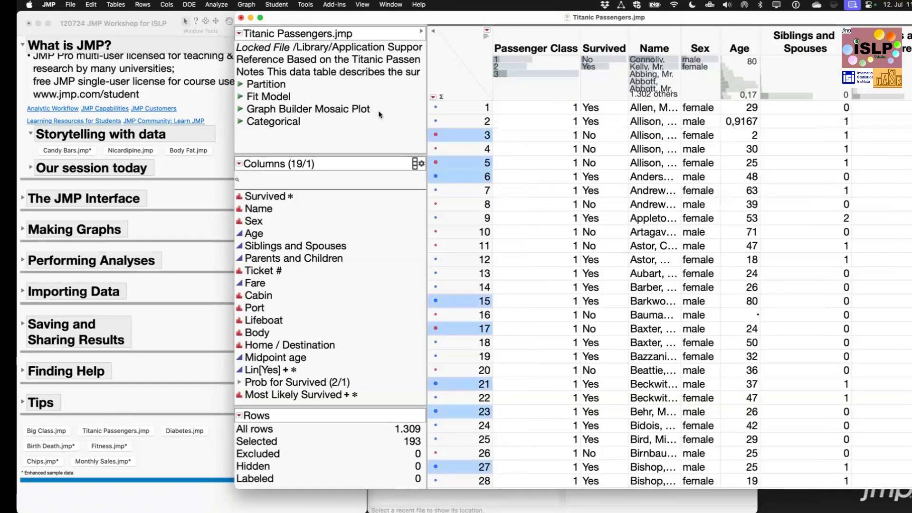
left_click(249, 5)
left_click(256, 18)
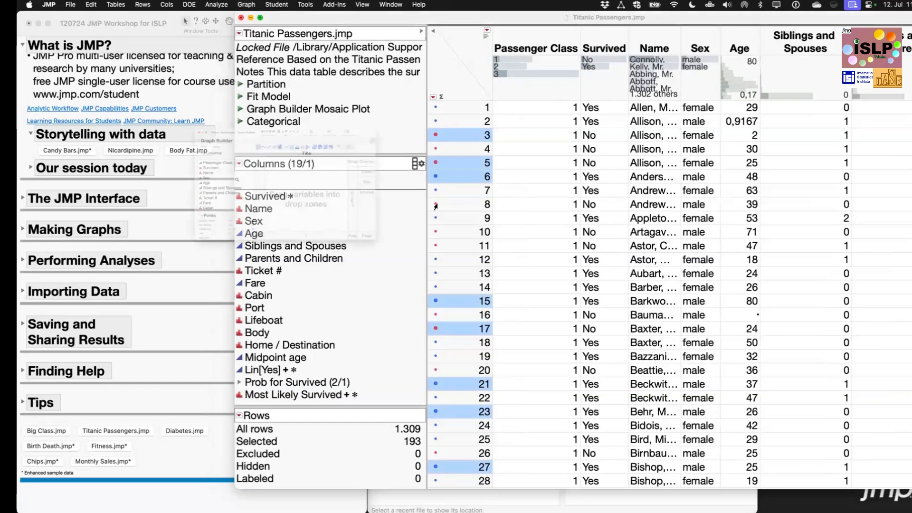
left_click_drag(525, 335, 726, 437)
left_click_drag(365, 56, 433, 33)
left_click_drag(492, 12, 549, 10)
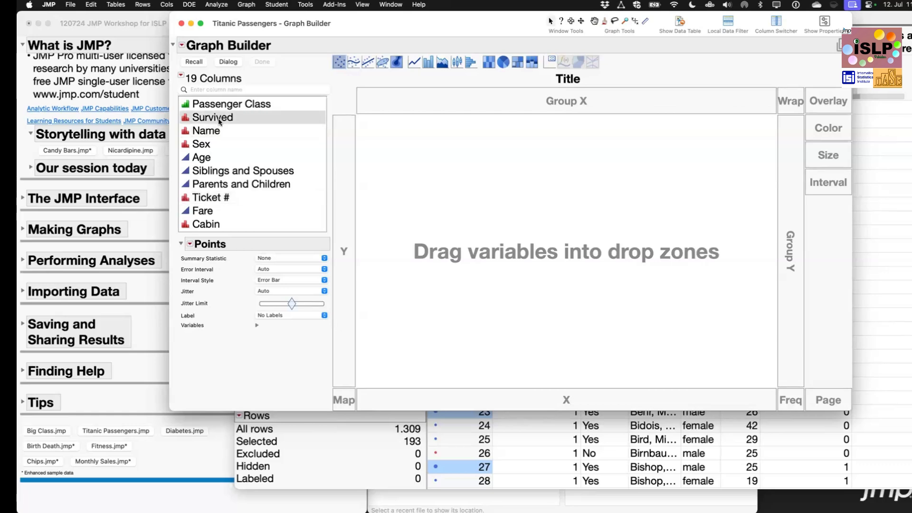
- Plot Survived on Y against Age on X with no rows selected, showing box plots with the individual points overlaid
left_click_drag(219, 122, 340, 184)
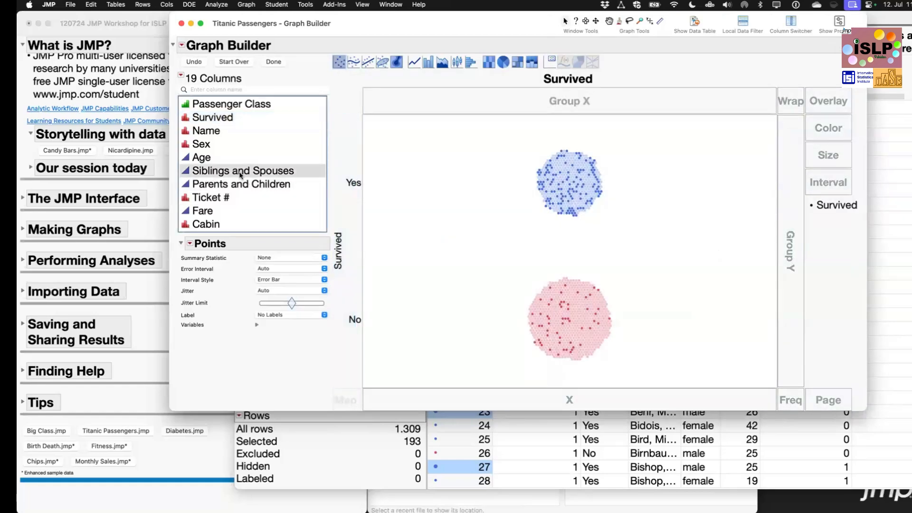
left_click_drag(234, 161, 566, 341)
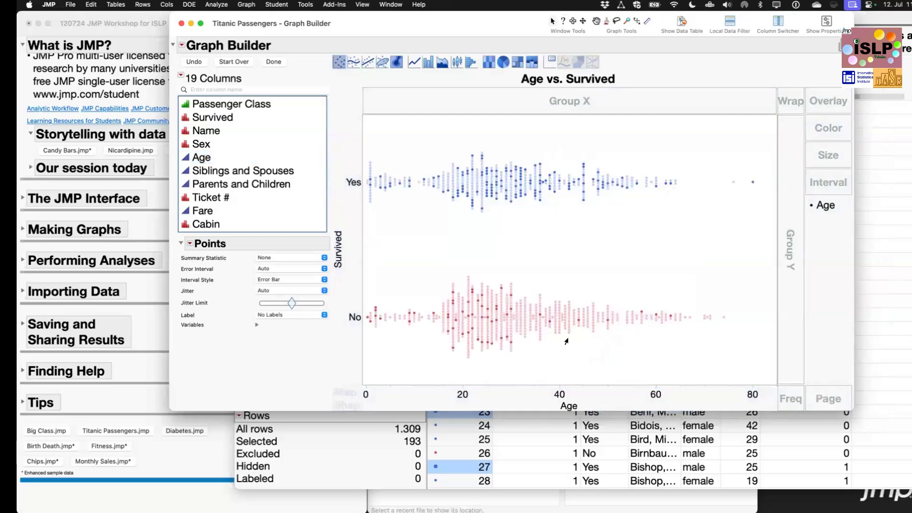
left_click(547, 237)
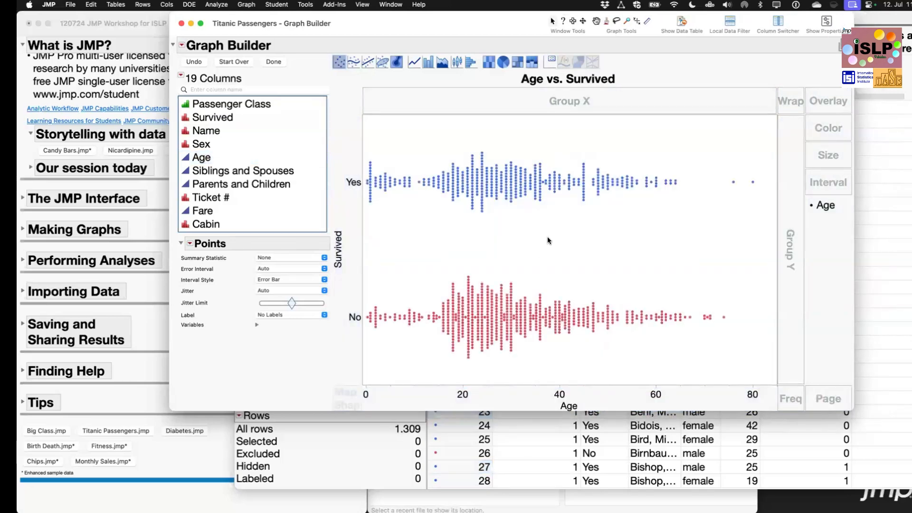
left_click(458, 63)
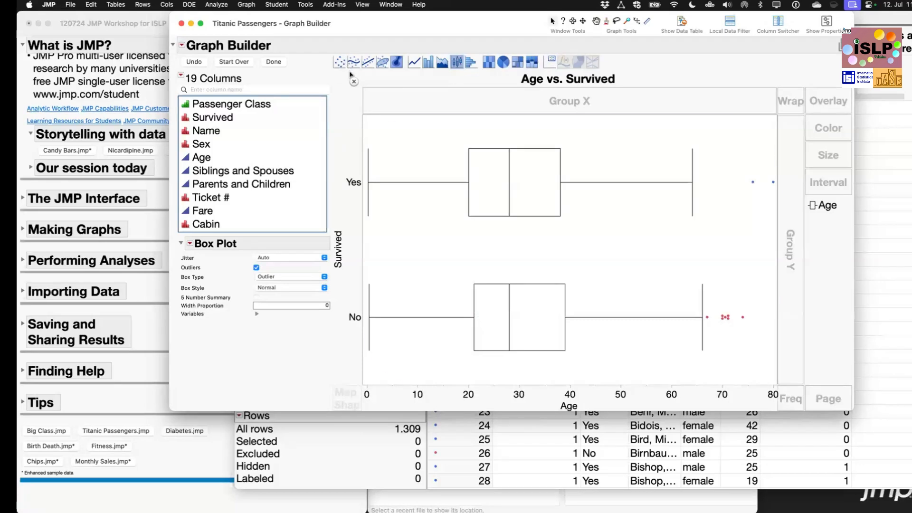
left_click_drag(342, 64, 398, 123)
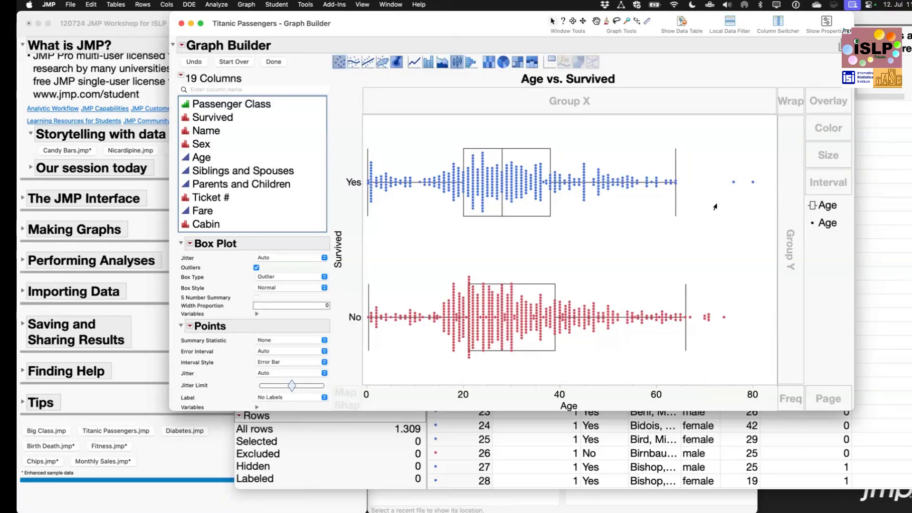
- Pin the data tip of the survivor aged 76, move it away from the point, and remove it again
mouse_move(730, 185)
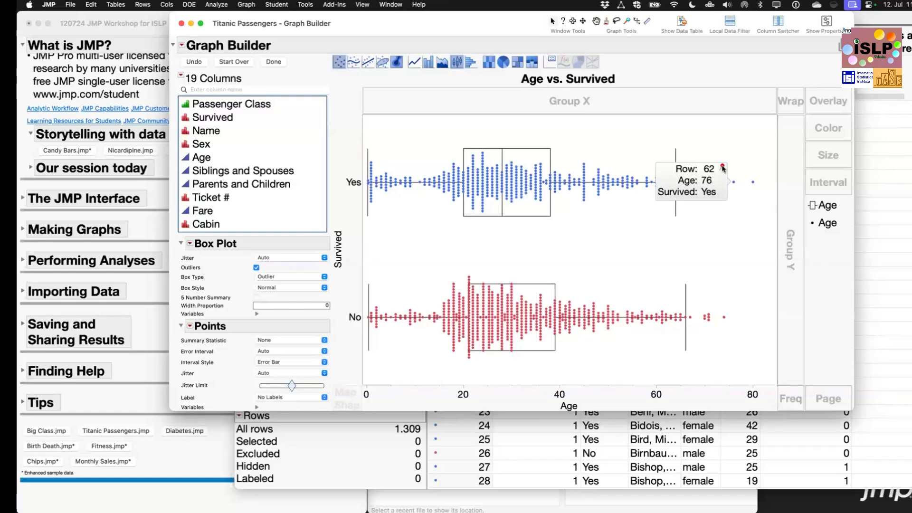
left_click(723, 167)
left_click_drag(706, 197, 736, 155)
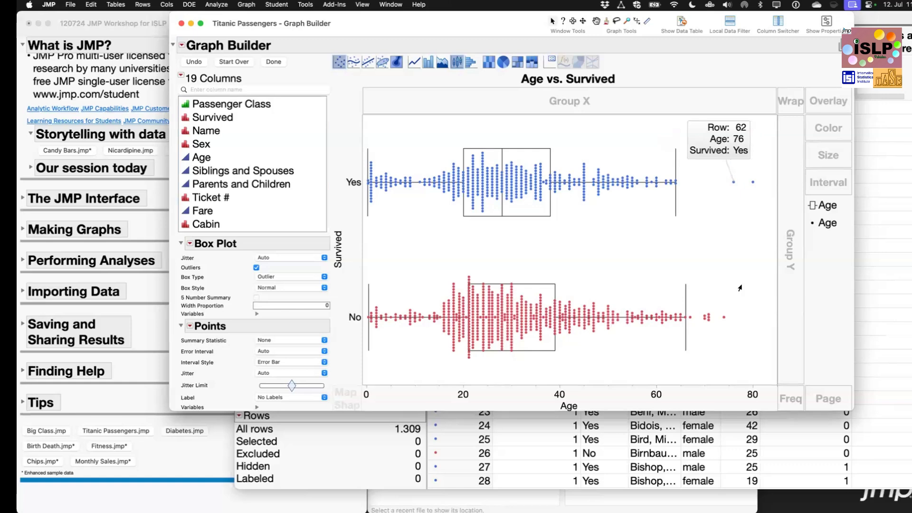
left_click(754, 128)
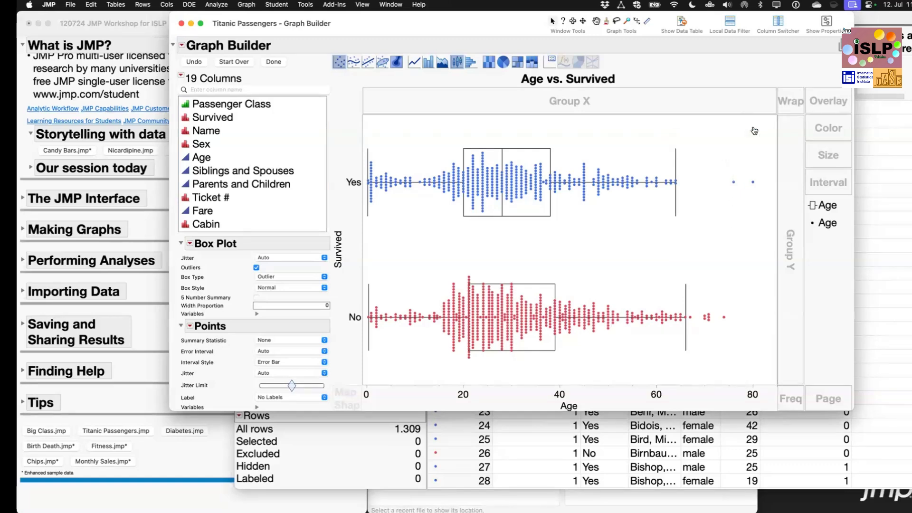
- Preview Sex as an overlay variable, but split the graph into female and male rows by assigning Sex to Group Y
left_click(250, 152)
left_click(225, 144)
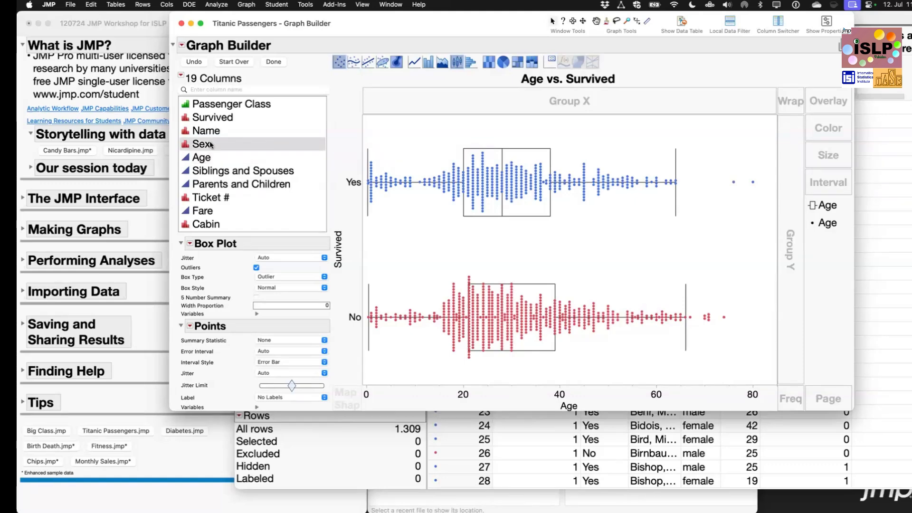
left_click_drag(210, 145, 828, 101)
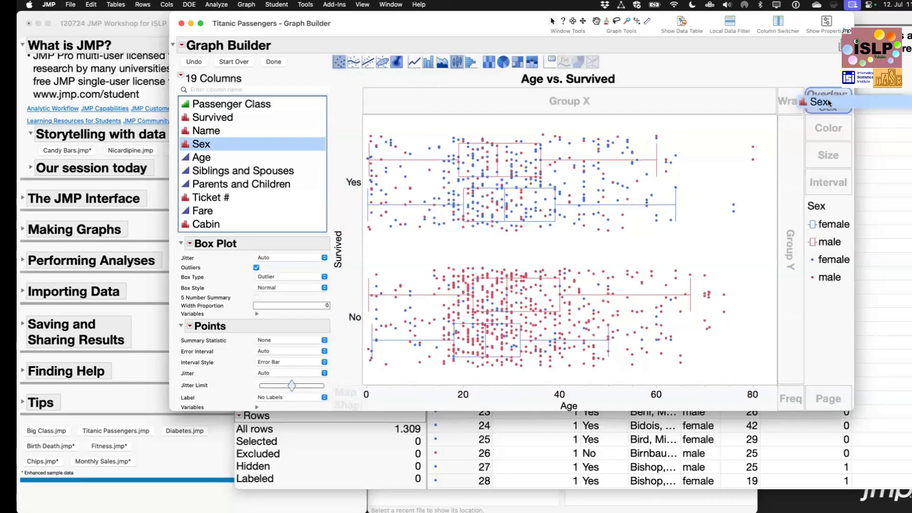
left_click_drag(828, 101, 796, 165)
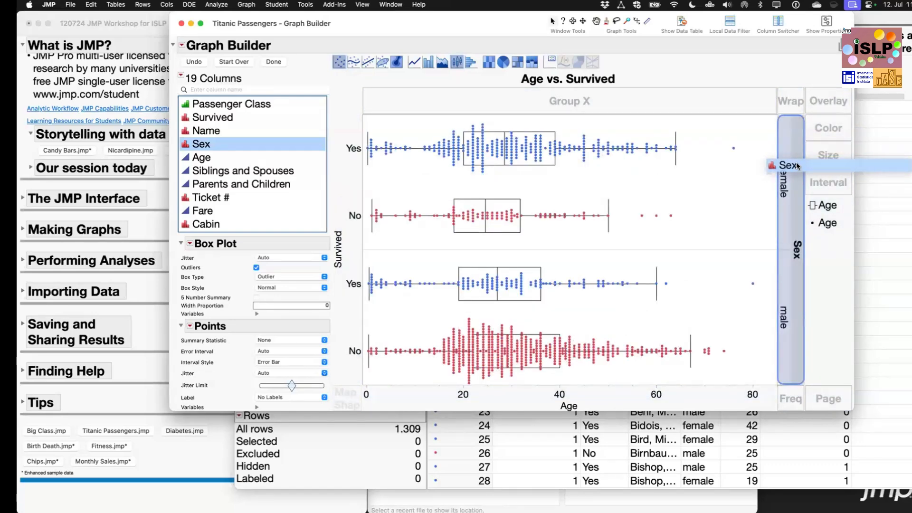
left_click_drag(796, 164, 796, 163)
left_click_drag(509, 299, 508, 299)
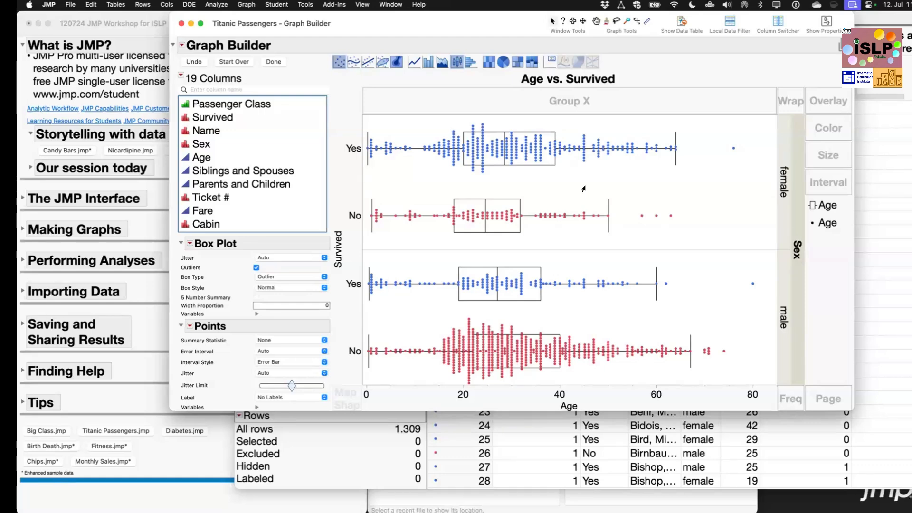
- Color the plot by Passenger Class and finish the graph so the control panel is hidden
left_click(246, 103)
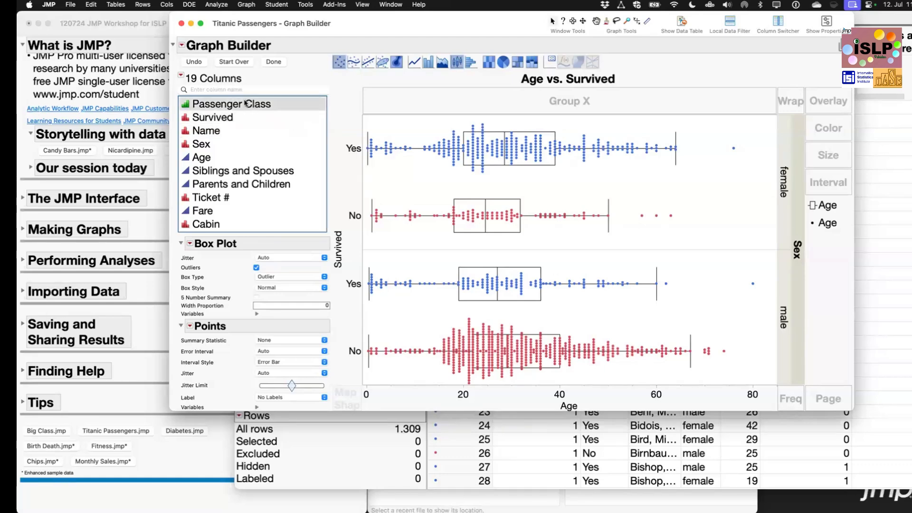
left_click_drag(246, 103, 822, 71)
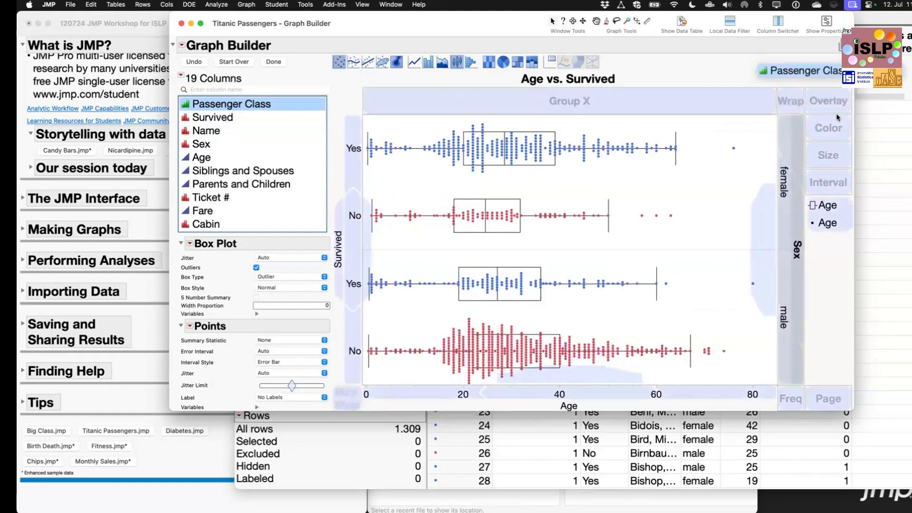
left_click_drag(839, 131, 839, 131)
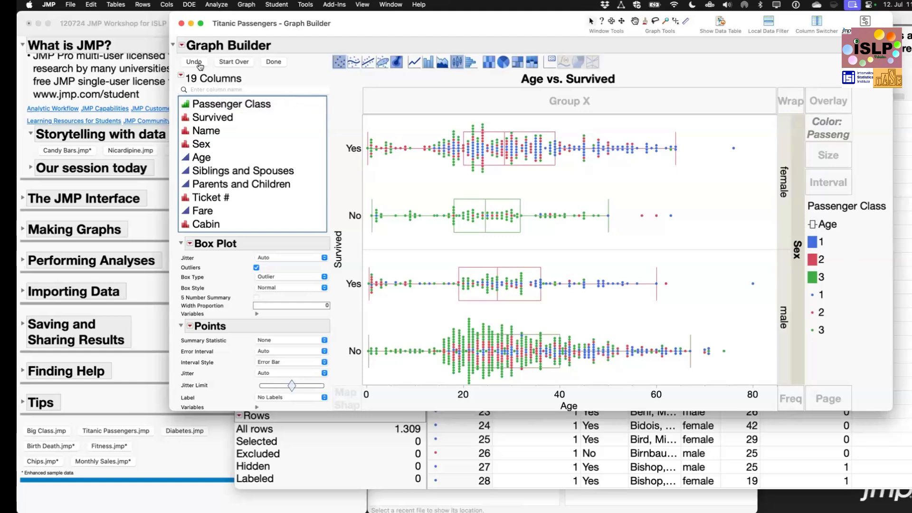
left_click(274, 63)
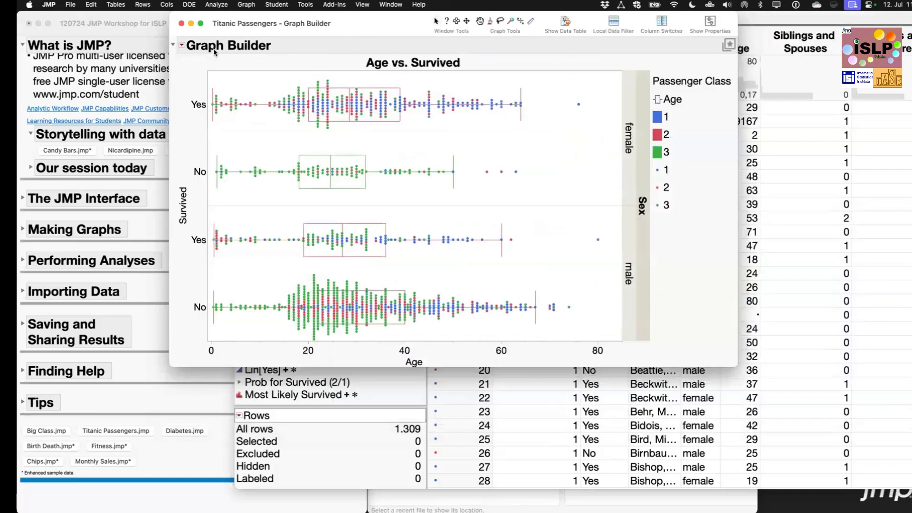
- Hide the graph's legend and show it again
left_click(182, 44)
mouse_move(218, 73)
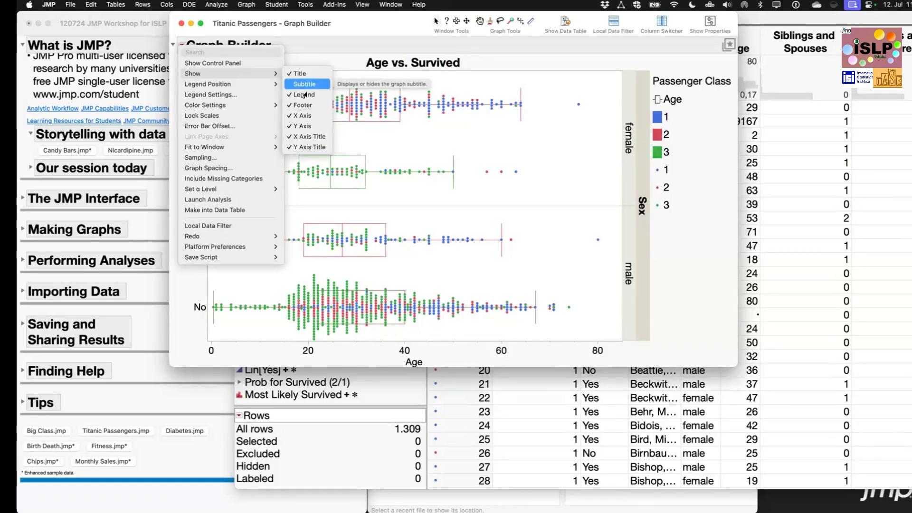
left_click(305, 94)
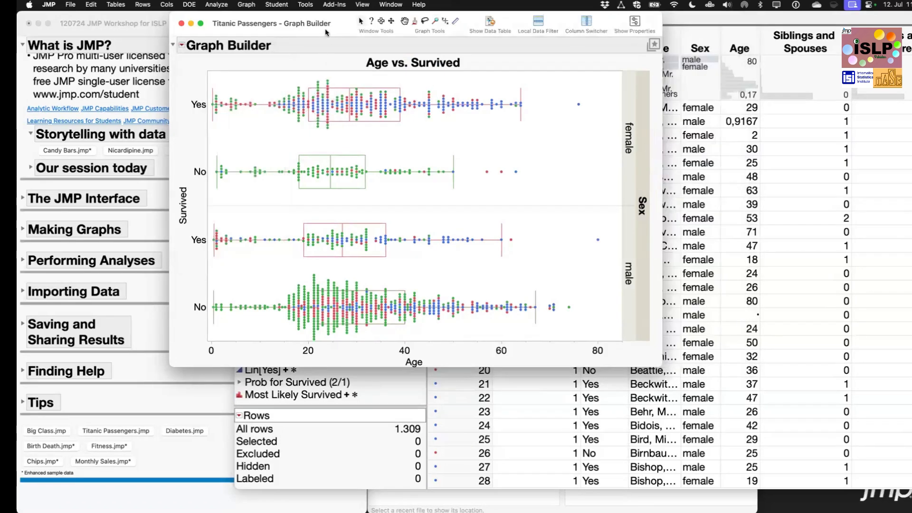
left_click(183, 45)
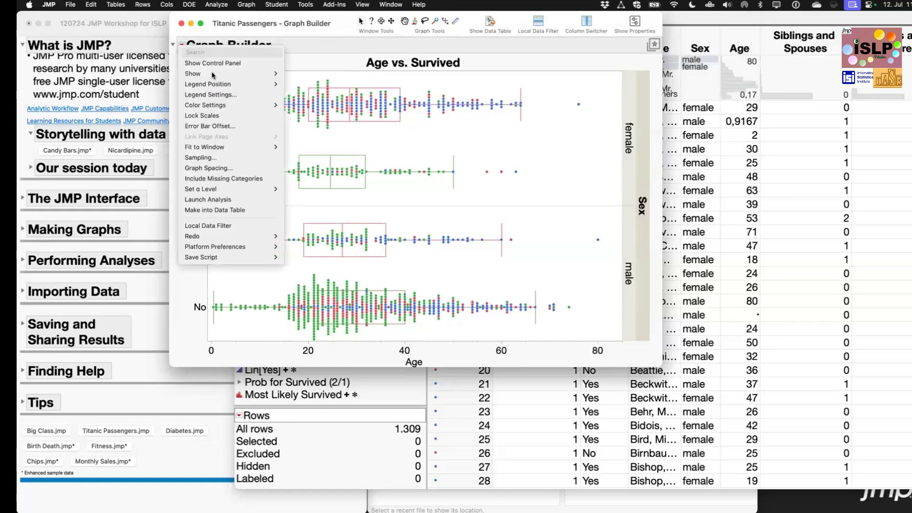
left_click(308, 99)
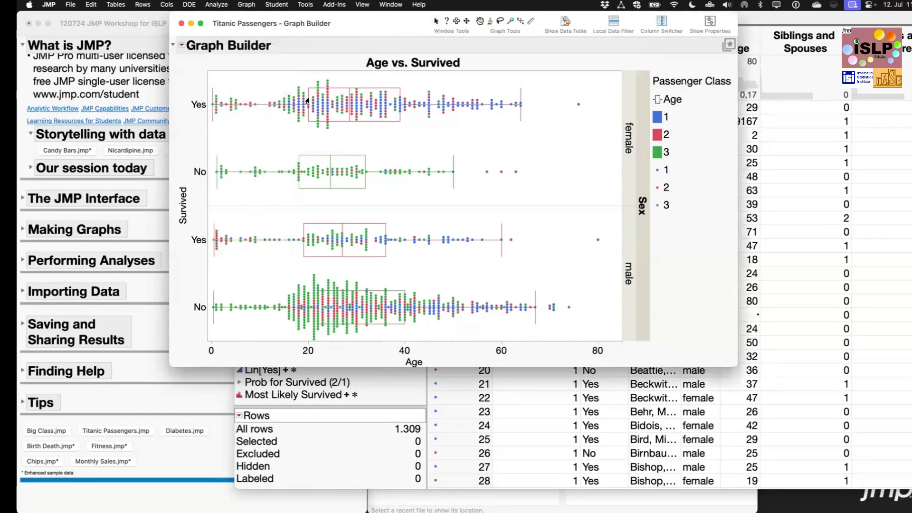
- Remove the Age entry and the three box plot color entries from the legend, keeping the point markers for classes 1, 2 and 3
left_click(182, 47)
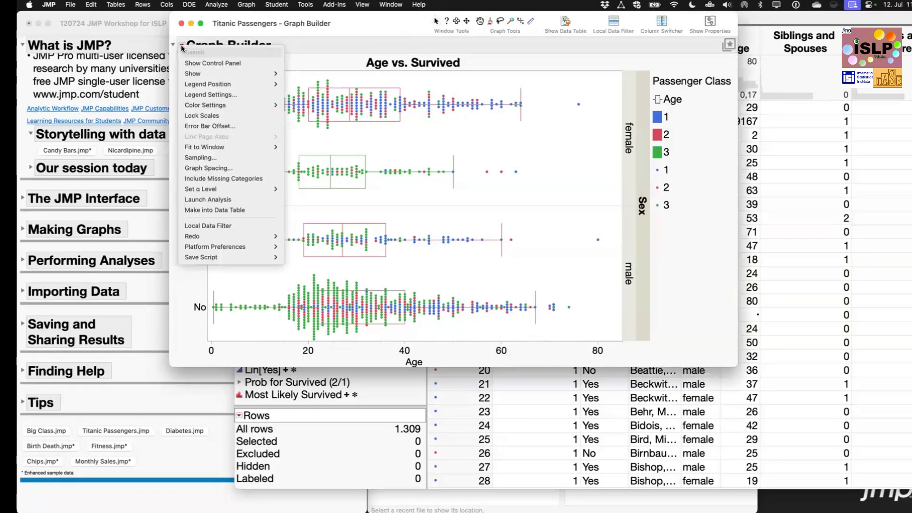
left_click(219, 95)
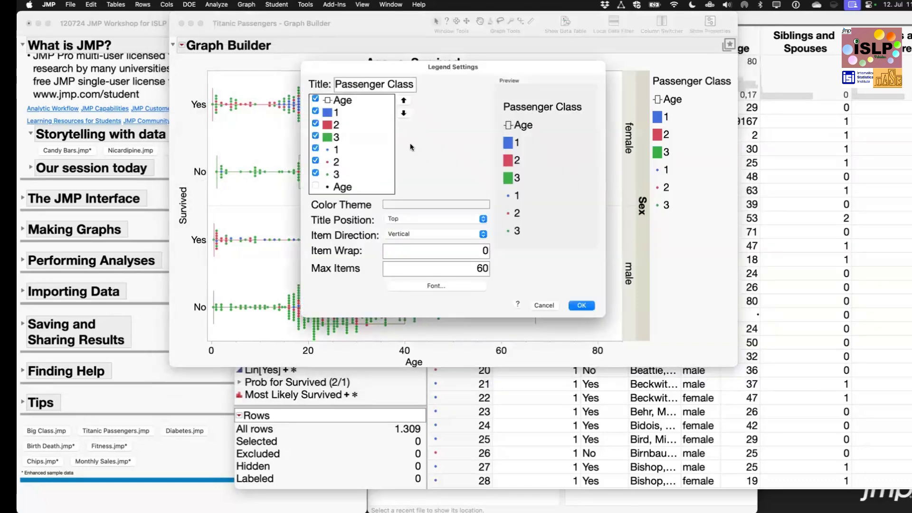
left_click(316, 99)
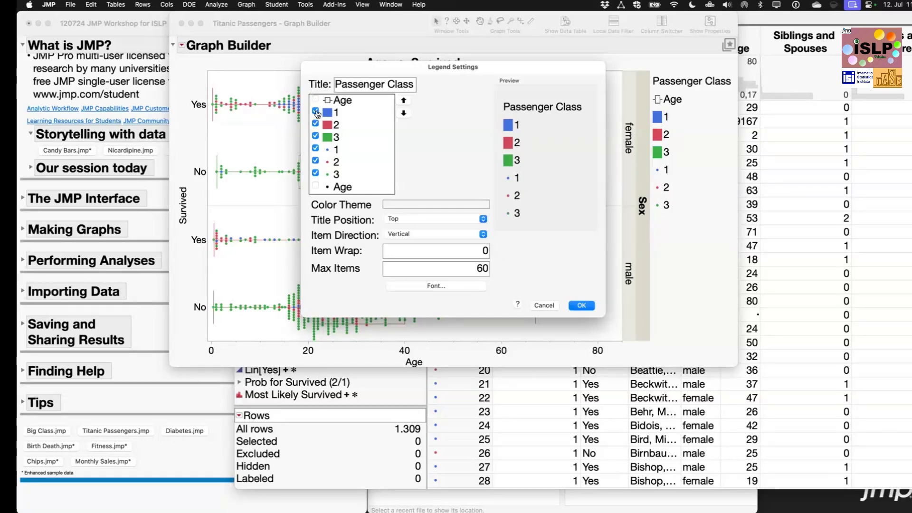
left_click(315, 112)
left_click(316, 124)
left_click(316, 136)
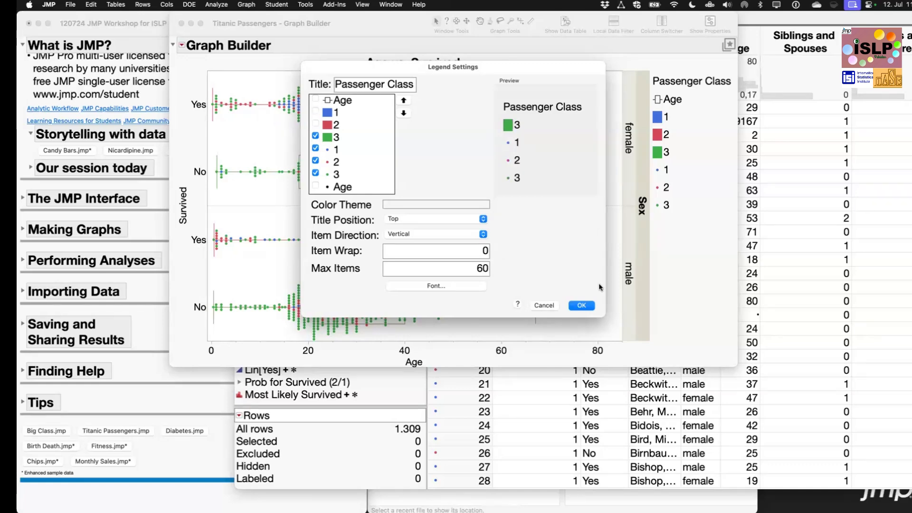
left_click(583, 307)
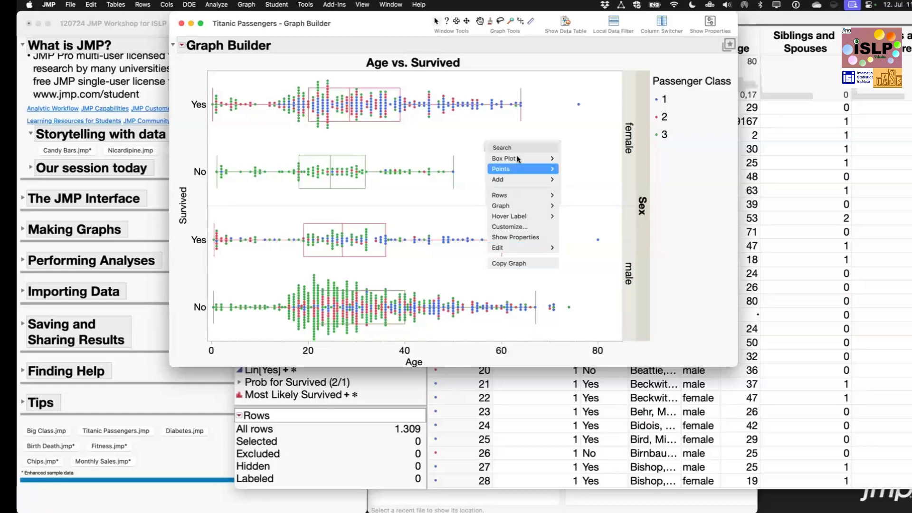
- View the Age axis settings and close them without making changes
left_click(466, 145)
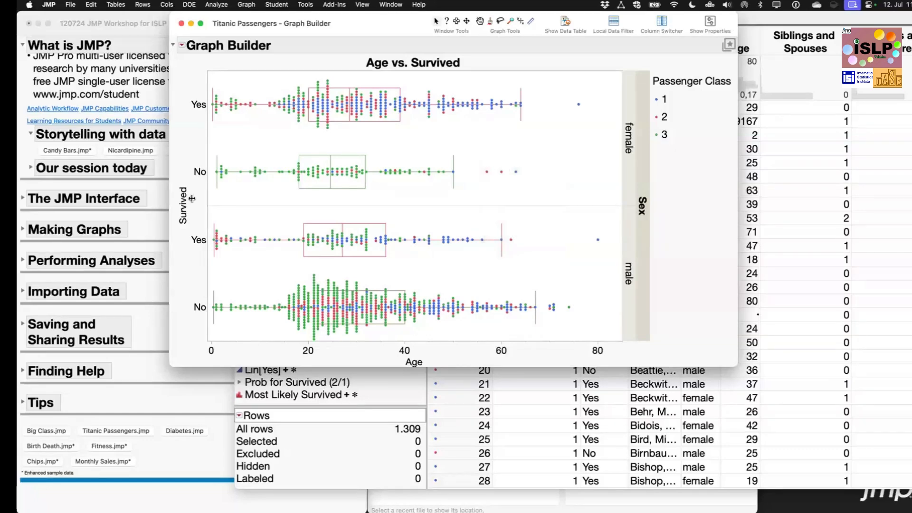
double_click(405, 351)
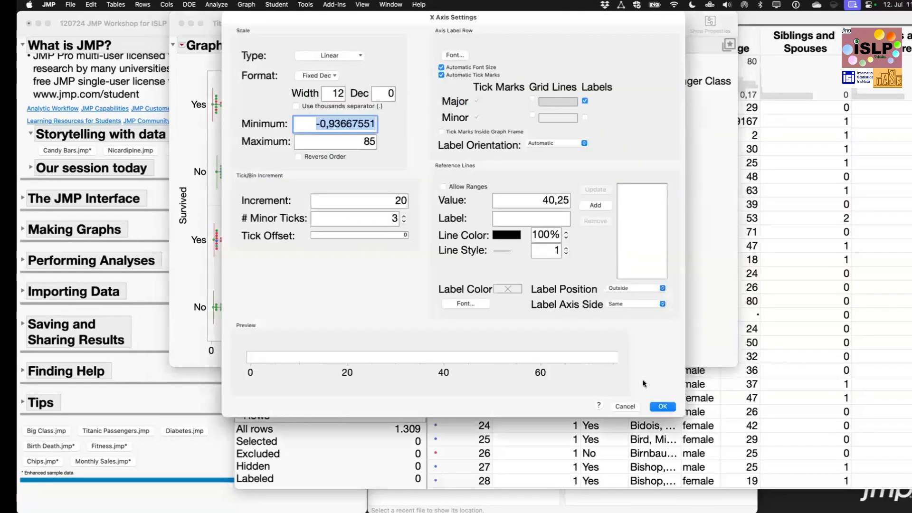
left_click(625, 406)
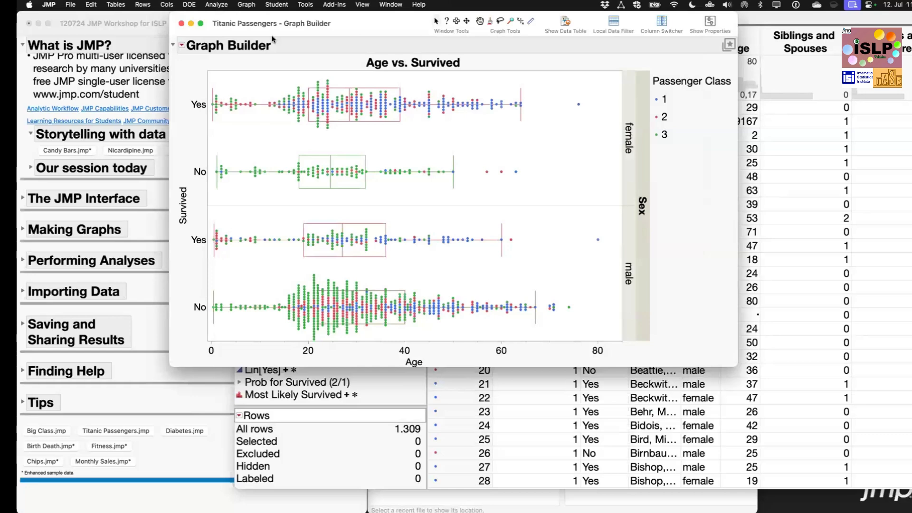
- Rename the Graph Builder report heading to "My Graph"
double_click(284, 43)
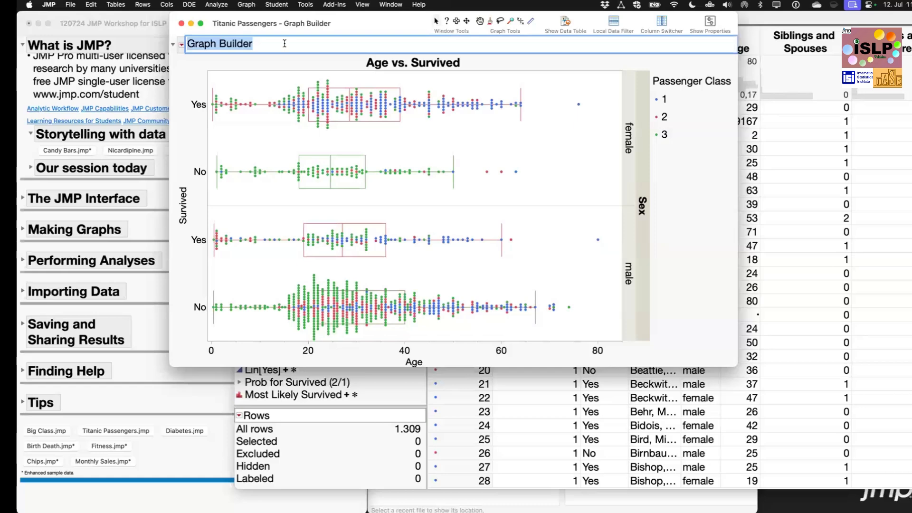
type("My ")
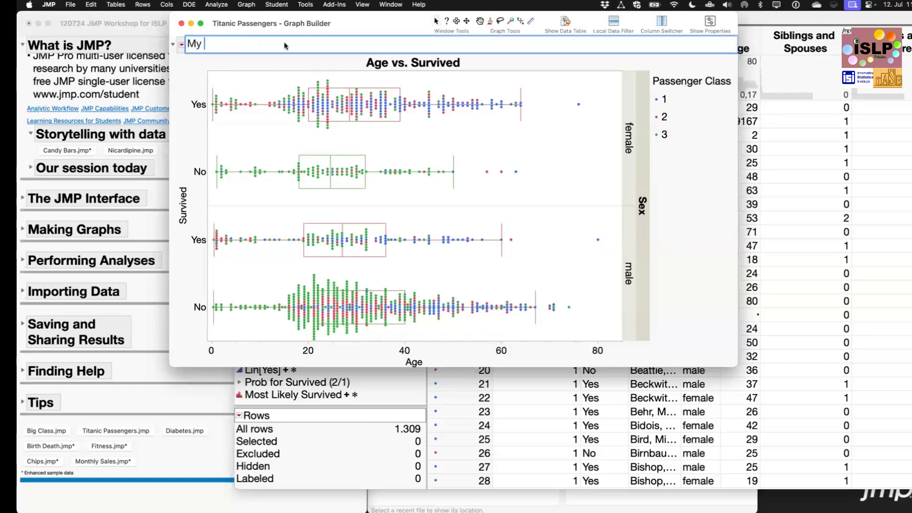
type("Graph")
key("Return")
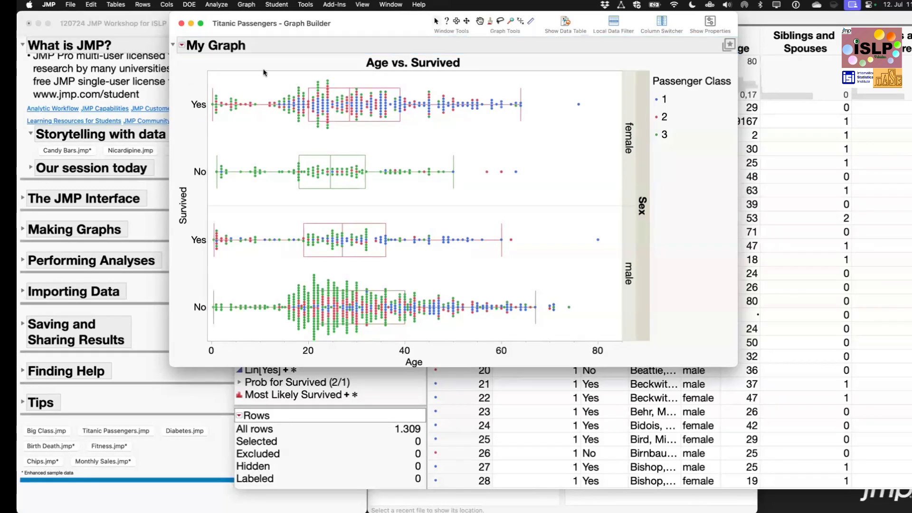
- Bring a blank Word document onto the screen and reposition the graph window beside it
left_click_drag(349, 26, 411, 79)
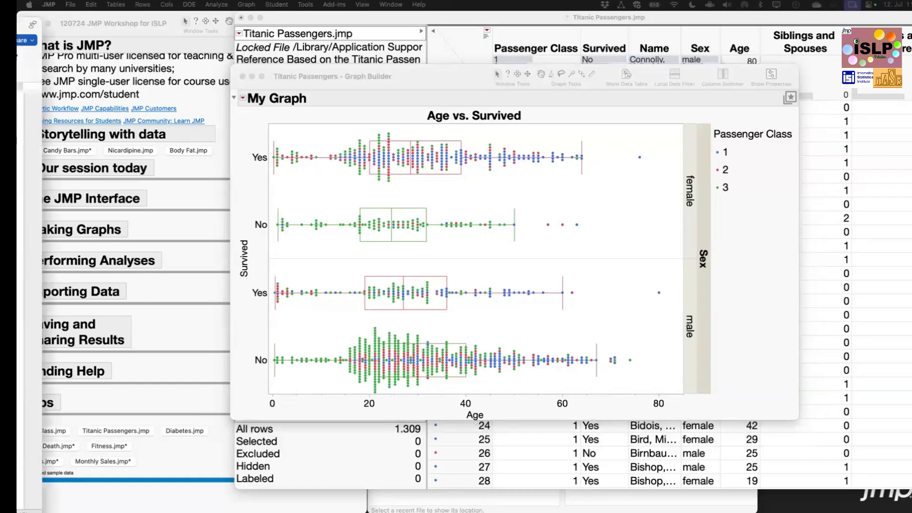
left_click_drag(0, 27, 680, 95)
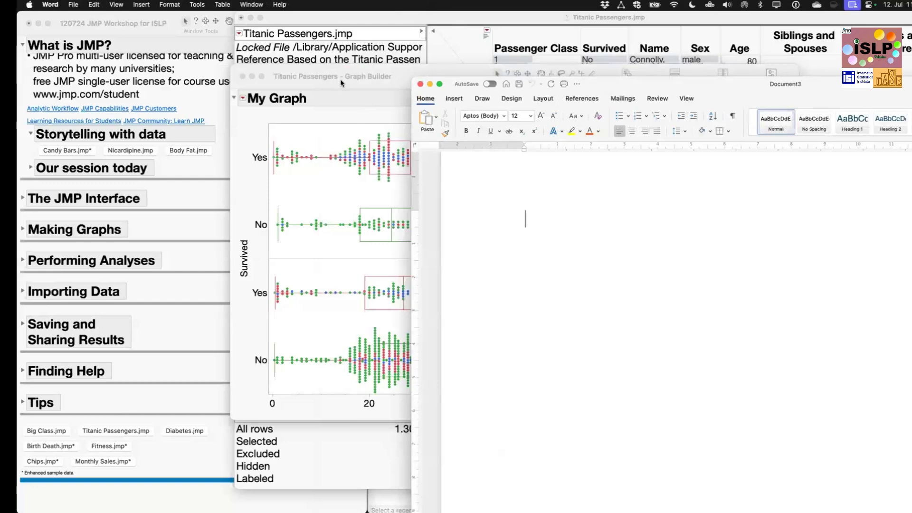
left_click_drag(340, 79, 133, 61)
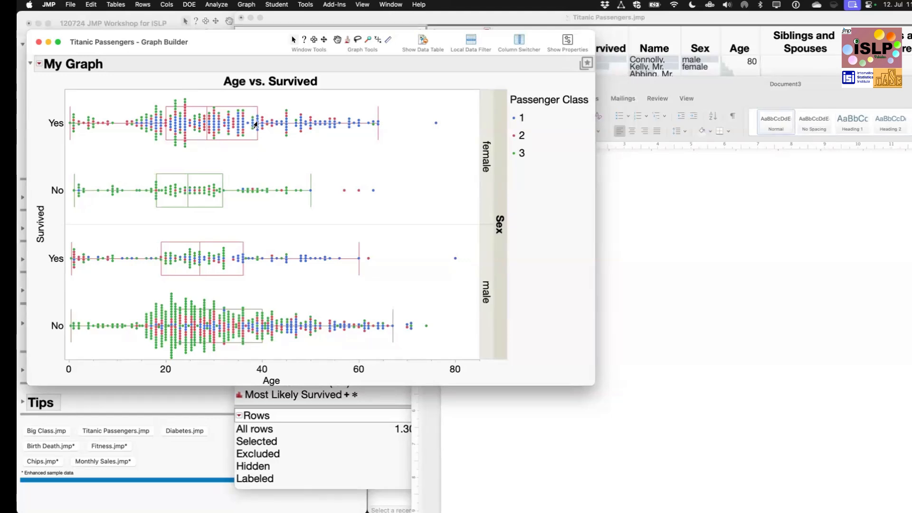
- Select the whole My Graph report with the Selection tool and copy it
mouse_move(256, 125)
mouse_move(326, 276)
left_click(313, 40)
left_click(301, 67)
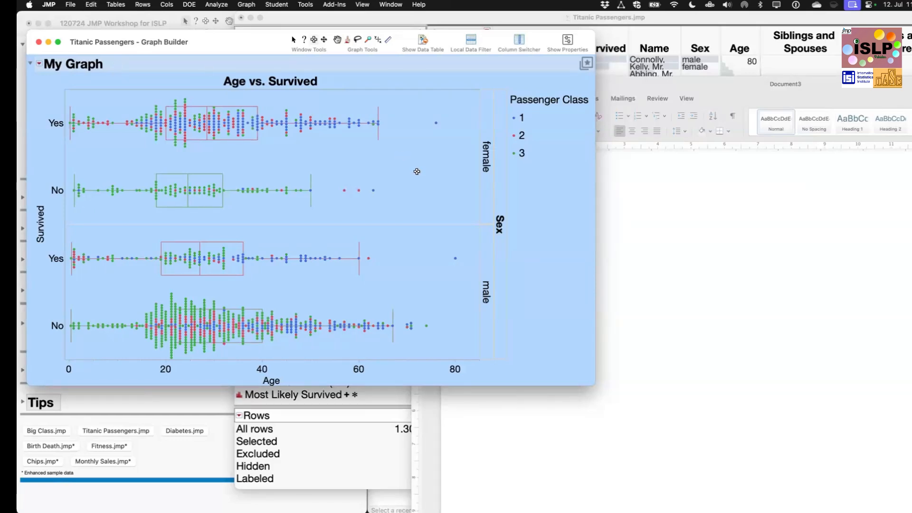
- Switch to Word and paste the copied report into the blank document in PDF format
left_click(645, 127)
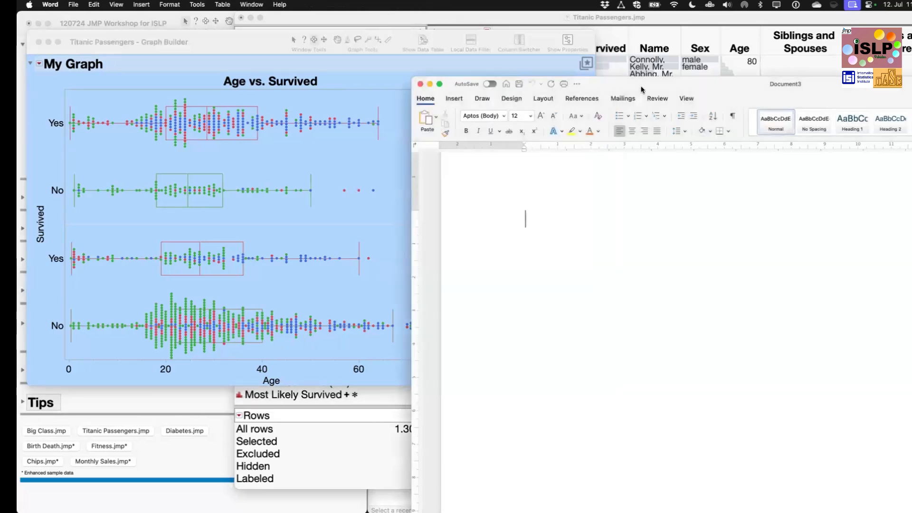
left_click_drag(581, 62, 386, 51)
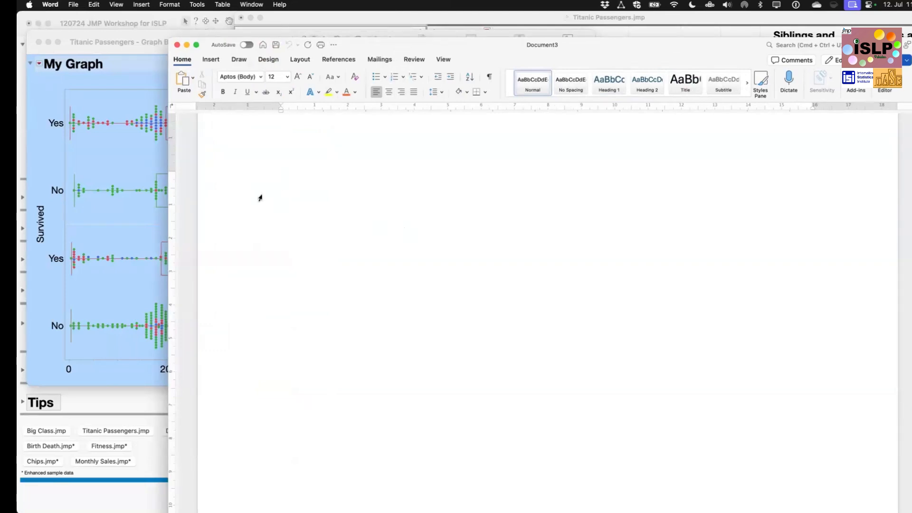
left_click(193, 78)
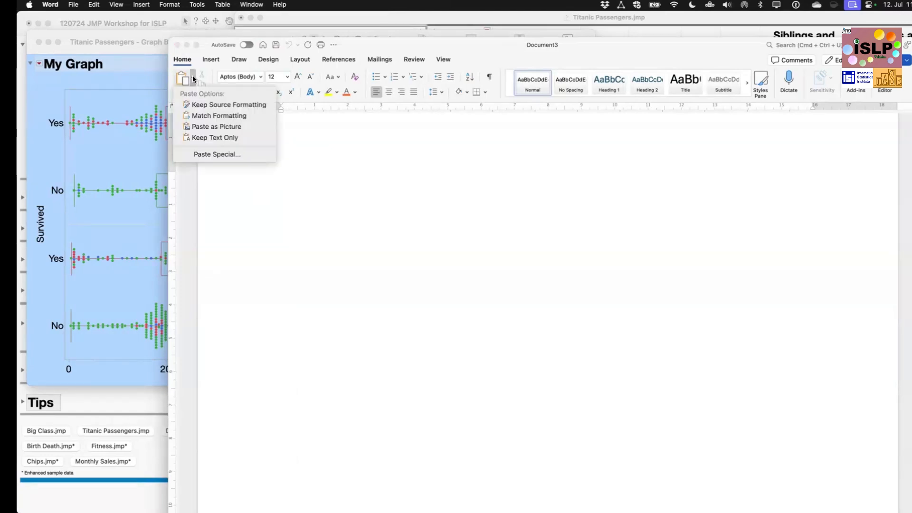
left_click(231, 155)
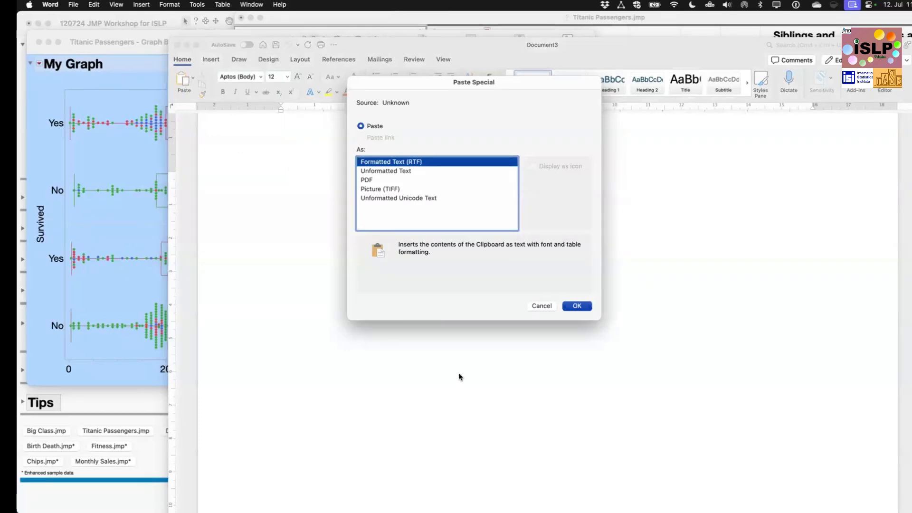
left_click(368, 182)
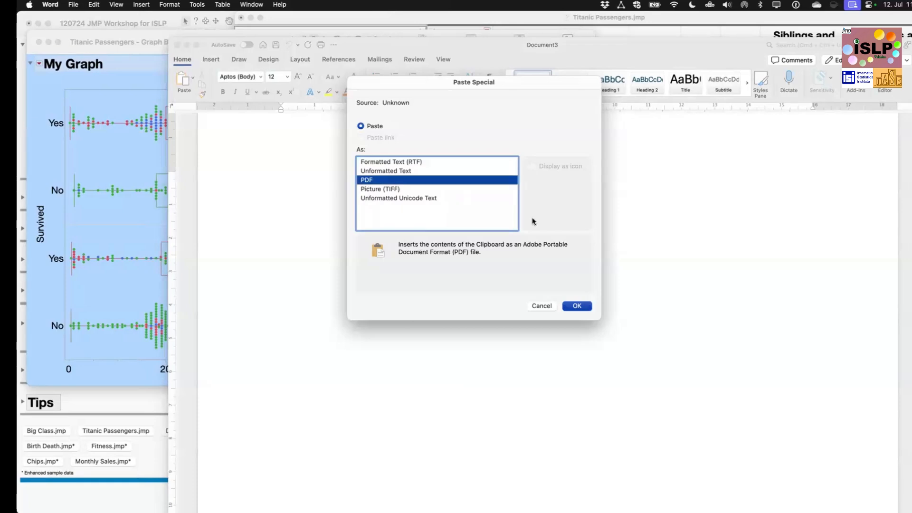
left_click(577, 307)
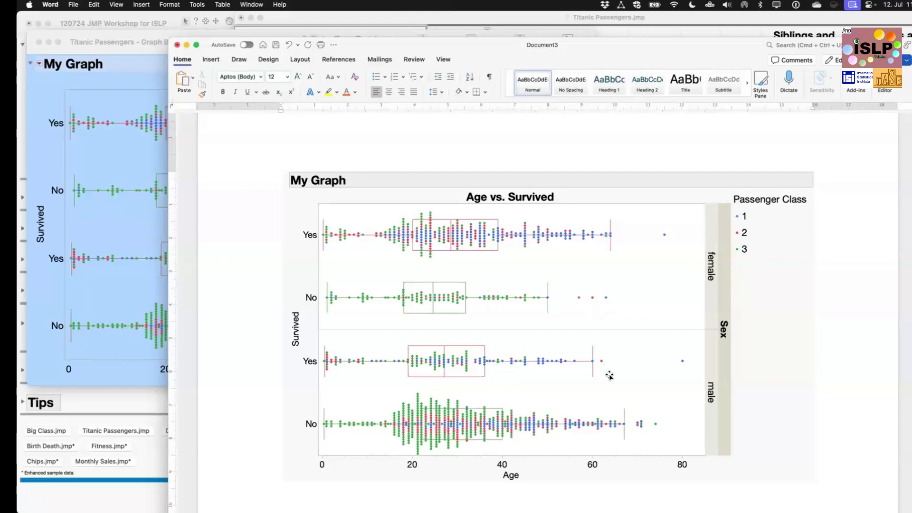
- Enlarge the pasted graph in the document to about 26.3 cm wide and 15.3 cm high
left_click(609, 375)
scroll(739, 418, "down", 2)
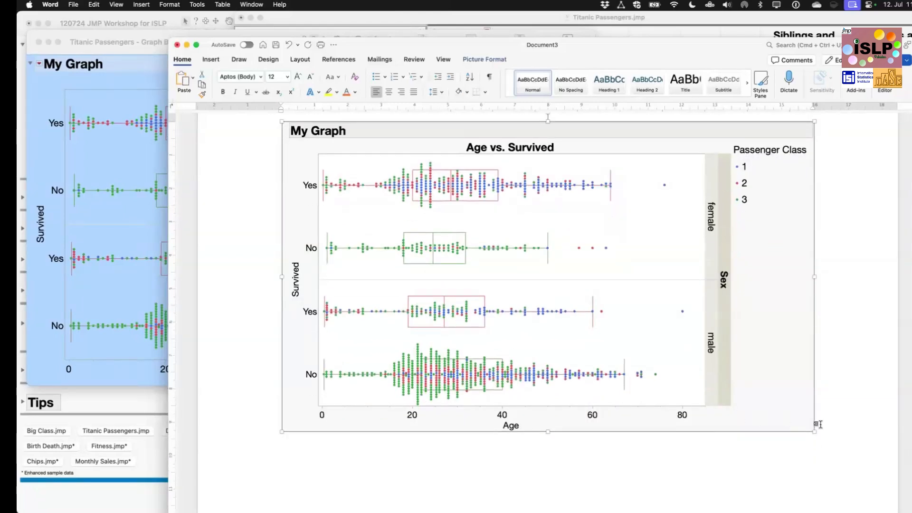
left_click_drag(814, 431, 905, 511)
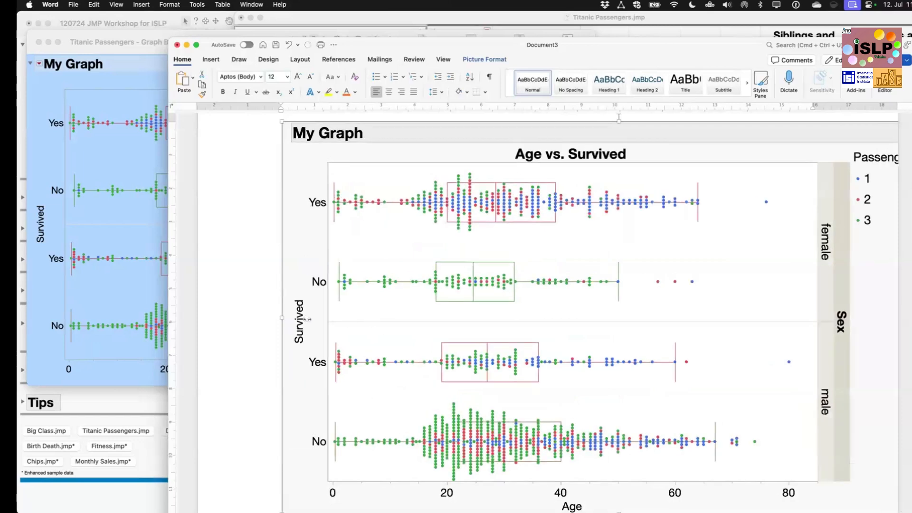
left_click_drag(282, 121, 62, 7)
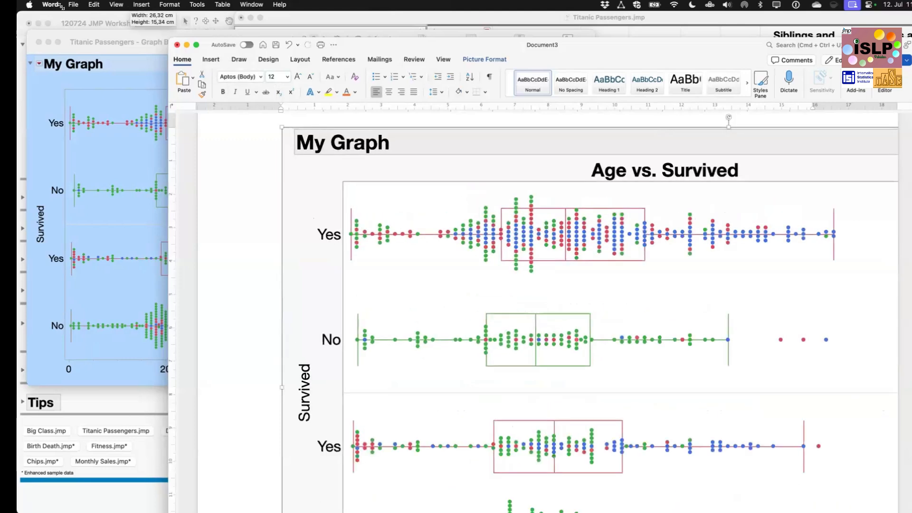
left_click(232, 230)
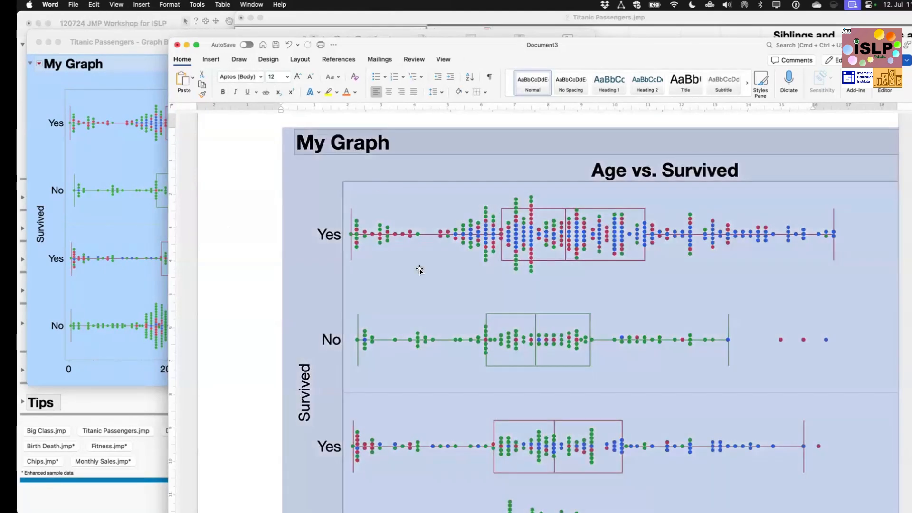
left_click(420, 270)
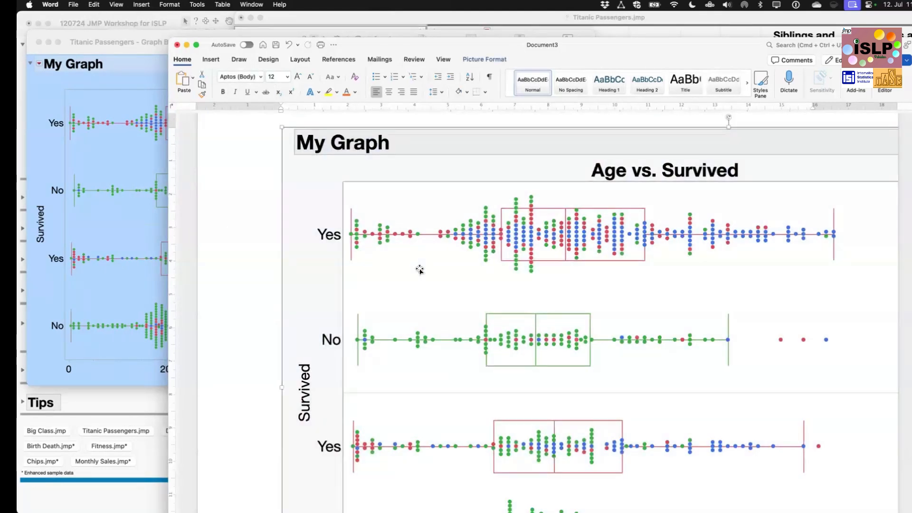
- Close the Word document without keeping it and return to the graph in JMP
left_click(177, 45)
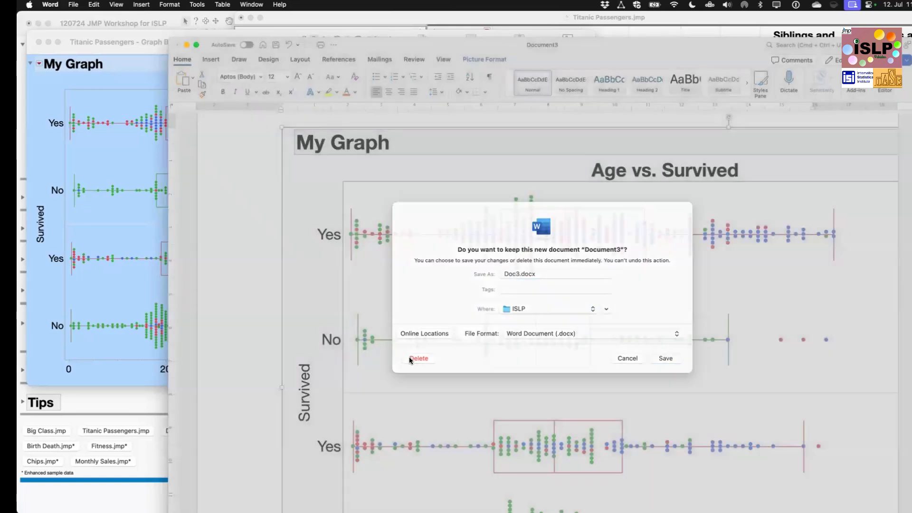
left_click(410, 359)
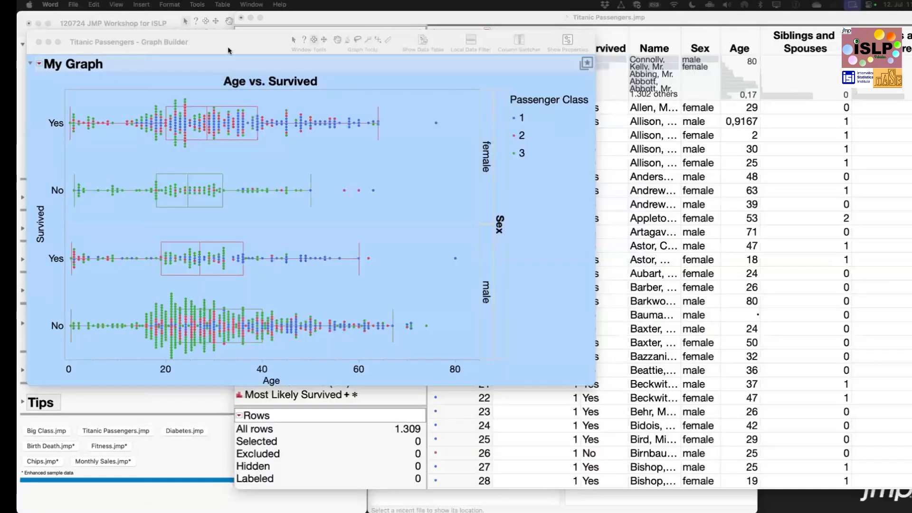
left_click(228, 51)
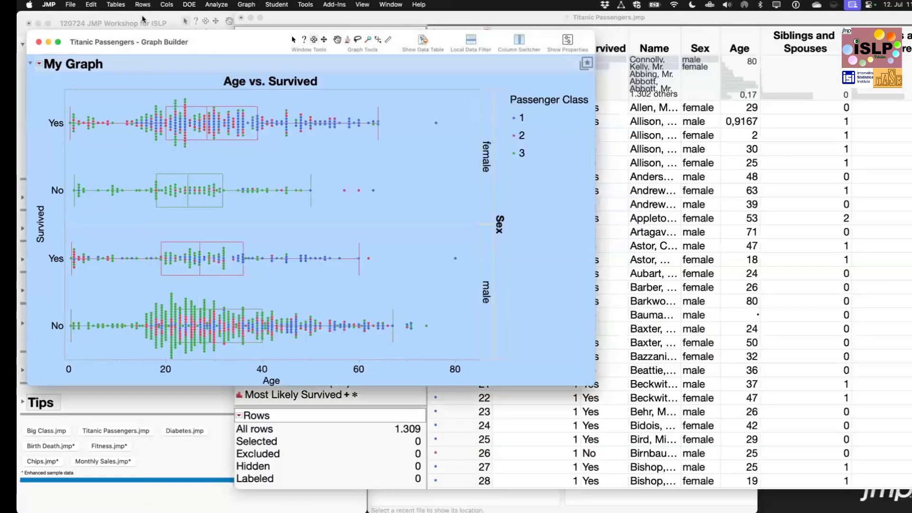
- Review the report's export formats, including the file types offered for Image, and cancel the export
left_click(74, 5)
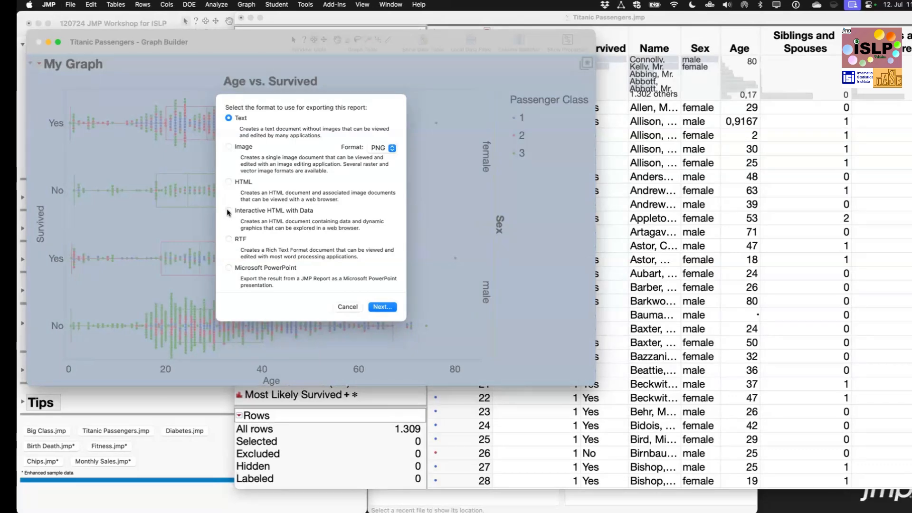
left_click(228, 147)
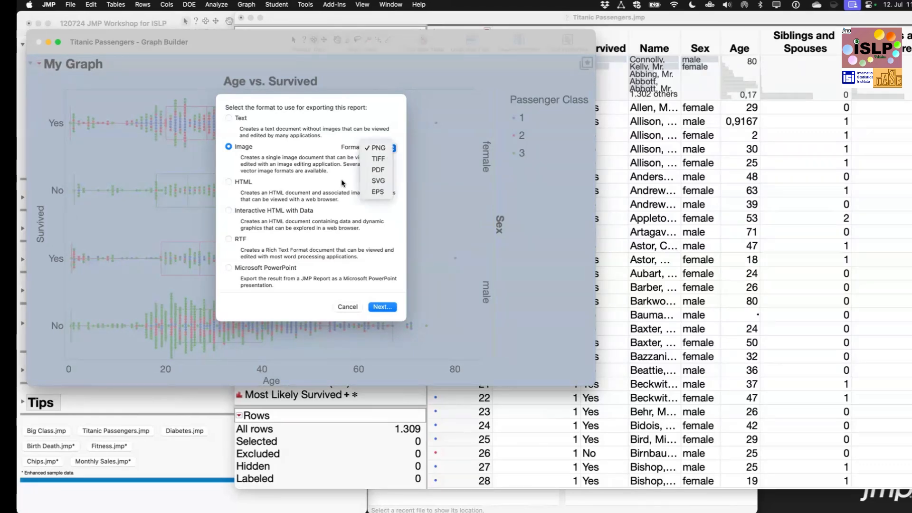
left_click(348, 309)
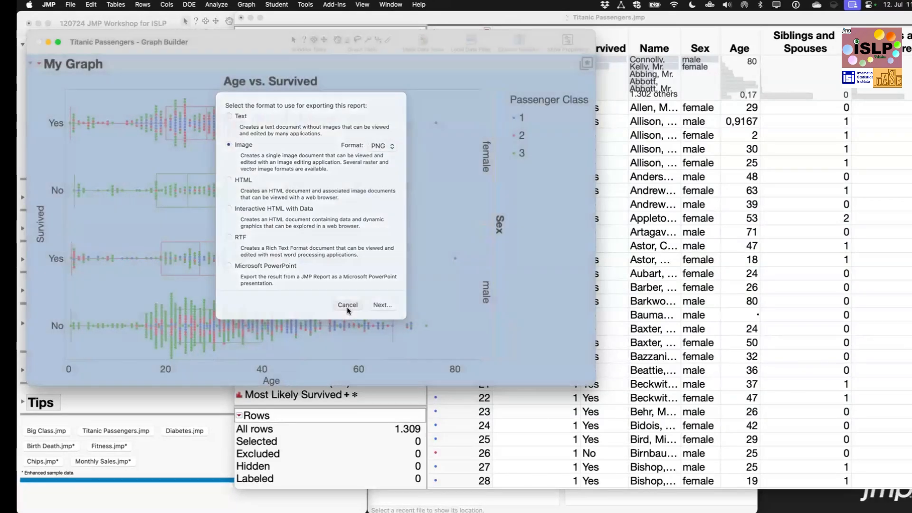
left_click(348, 307)
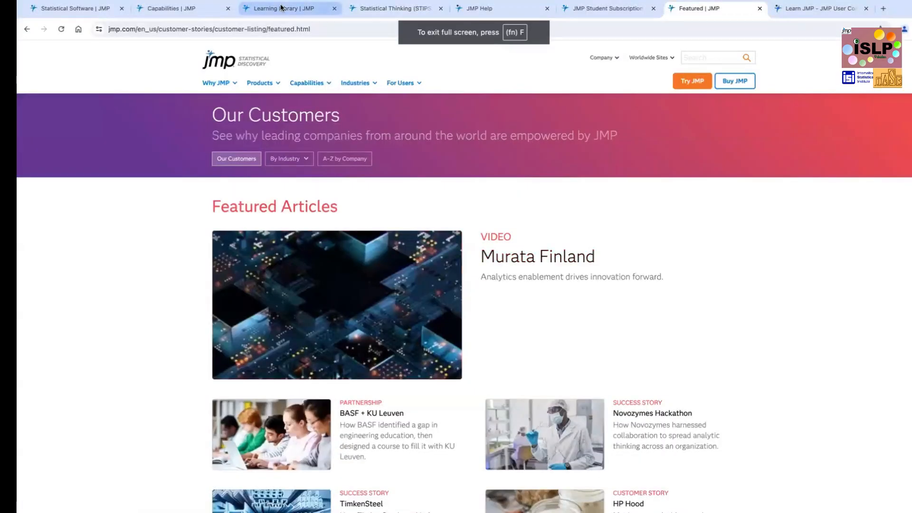
- Look through the JMP Learning Library topics from JMP Basics down to Data Mining and Predictive Modeling and Quality and Process
left_click(279, 10)
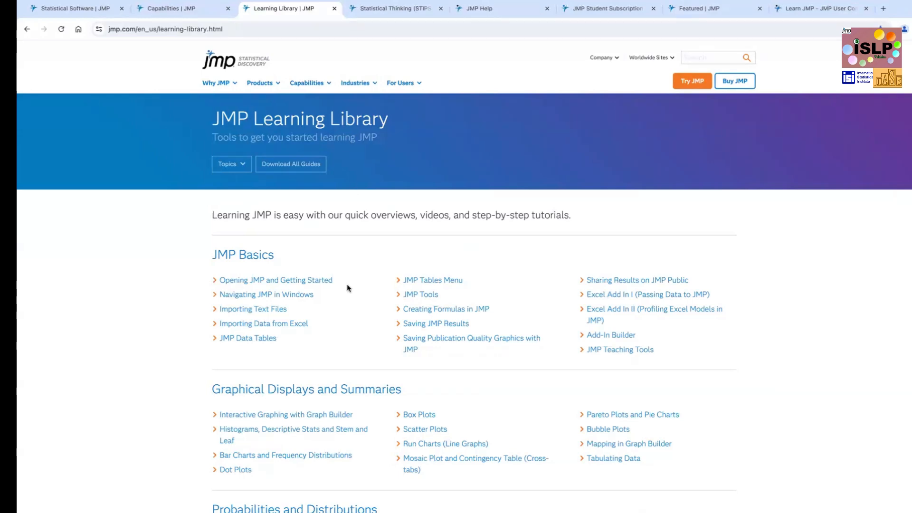
scroll(348, 289, "down", 3)
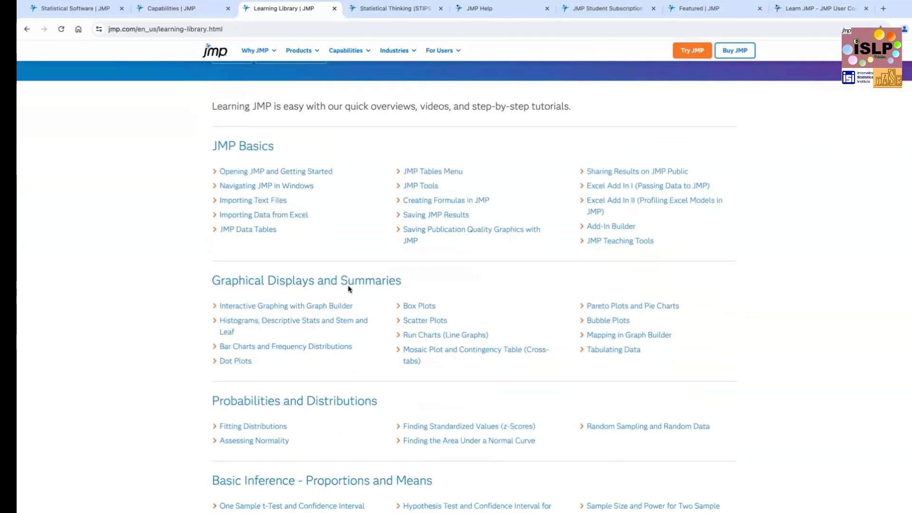
scroll(348, 288, "up", 3)
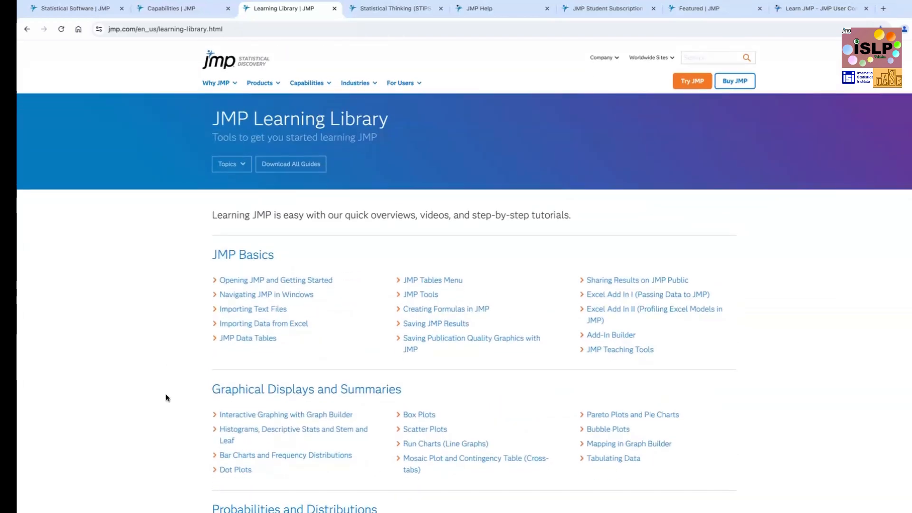
scroll(166, 395, "down", 2)
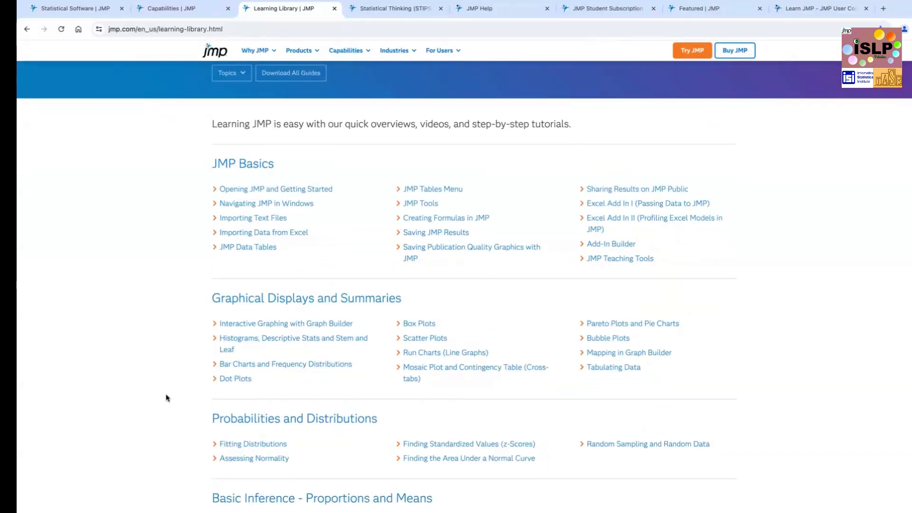
scroll(150, 356, "down", 1)
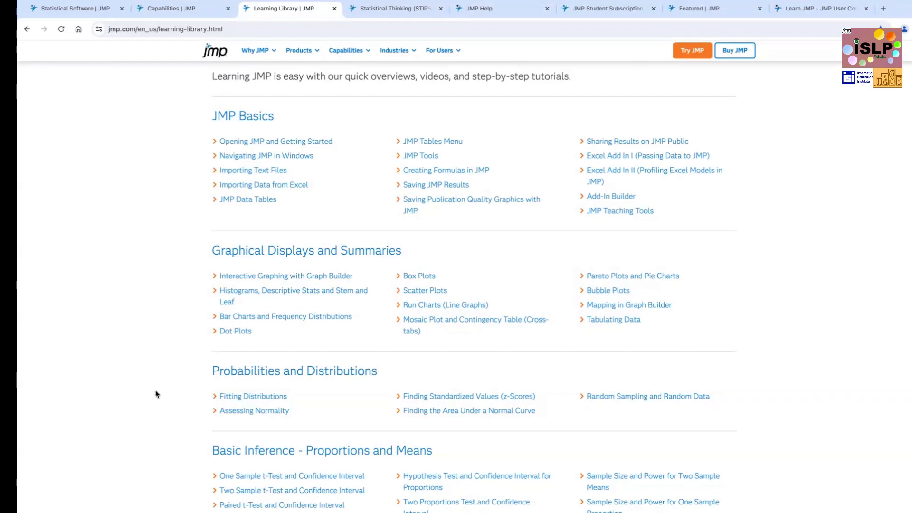
scroll(158, 400, "down", 5)
scroll(157, 400, "down", 2)
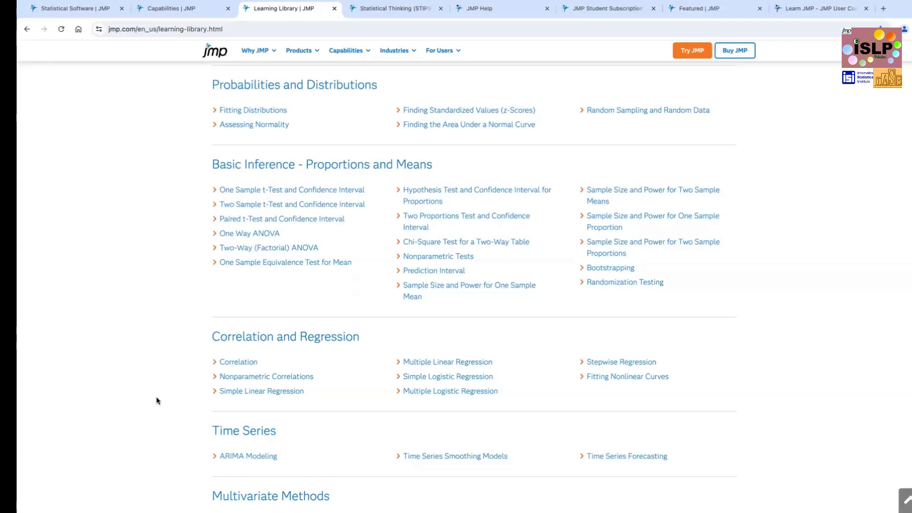
scroll(158, 400, "down", 8)
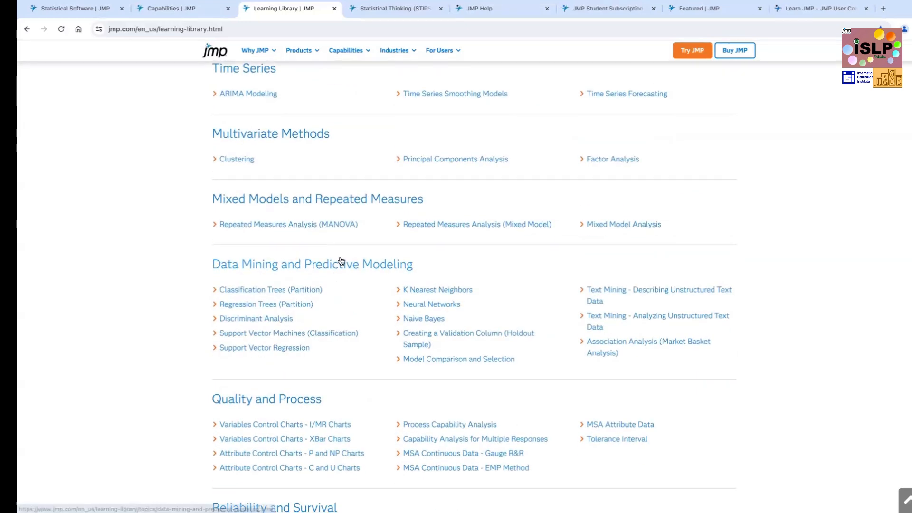
- View the Classification Trees (Partition) step-by-step guide, highlight its interpretation text for the first two splits, and close the guide
left_click(257, 290)
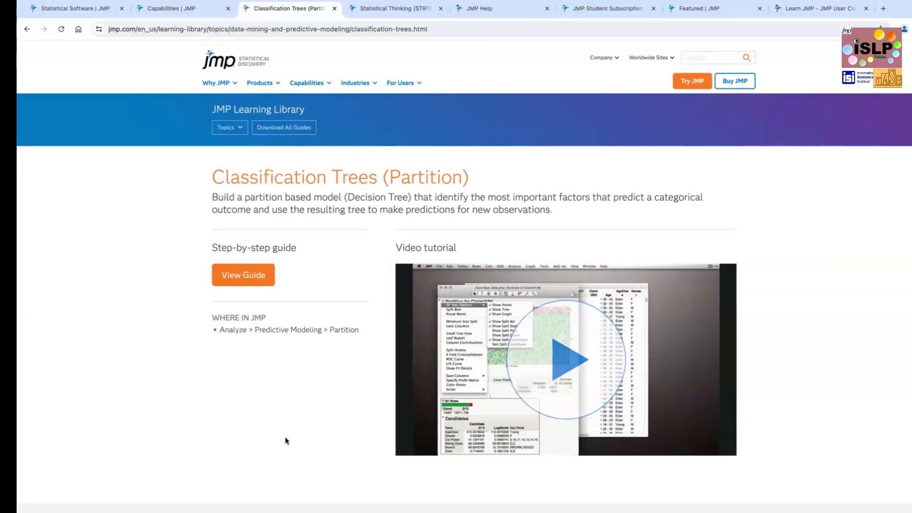
left_click(243, 278)
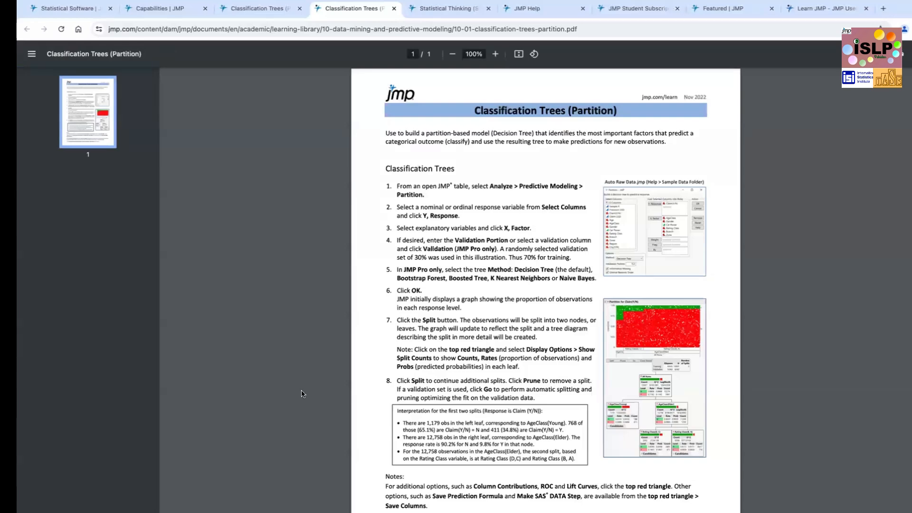
scroll(302, 394, "down", 2)
scroll(302, 394, "up", 2)
left_click_drag(396, 410, 581, 468)
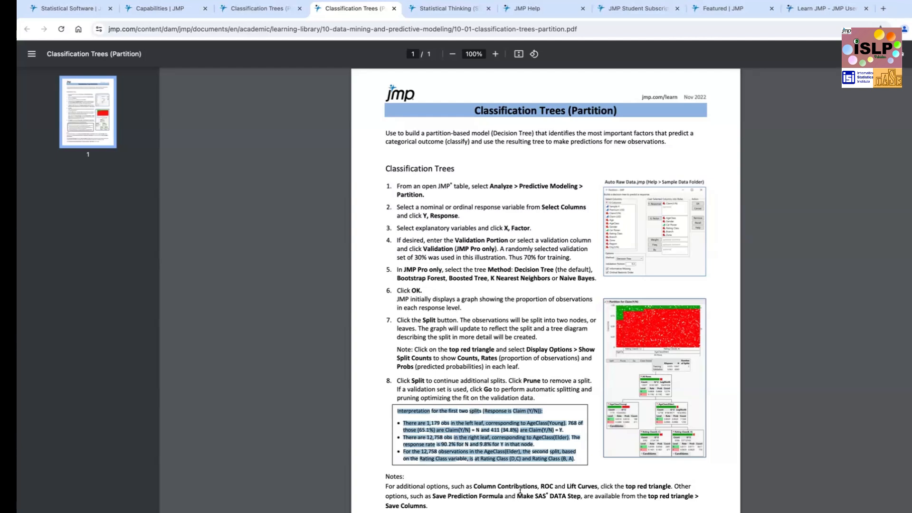
left_click(394, 9)
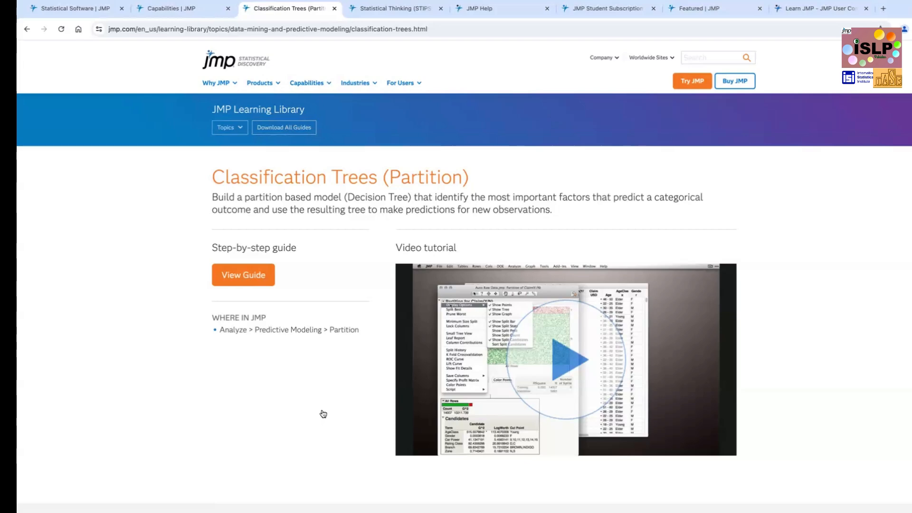
- Switch to Preview and examine the first table of contents page in OnePageGuide Bundle 17.pdf
mouse_move(333, 498)
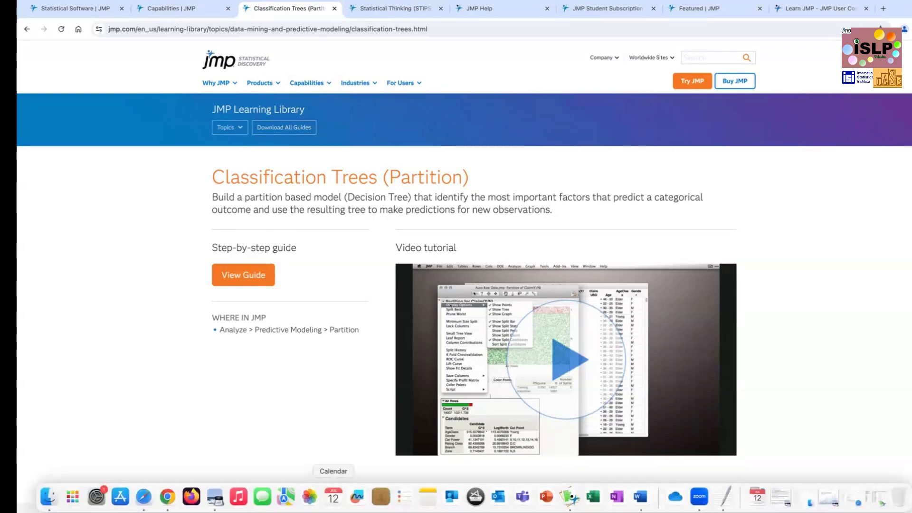
left_click(214, 497)
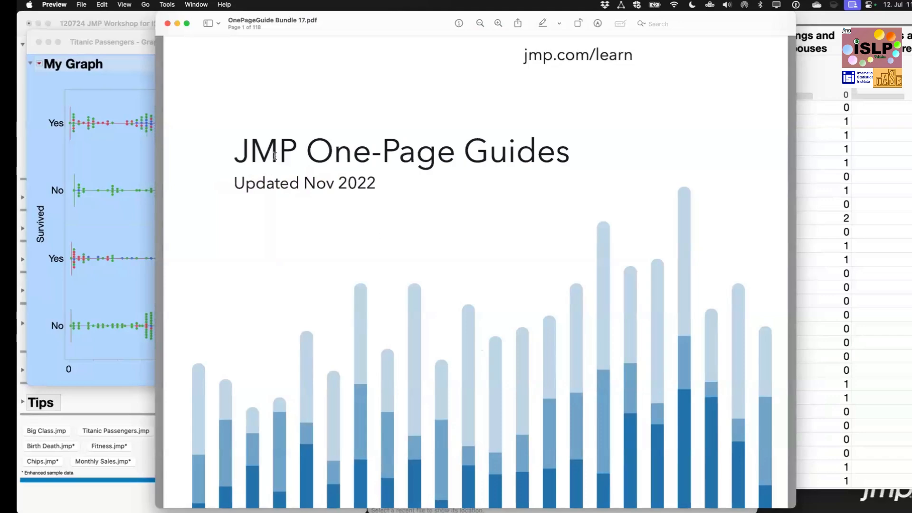
scroll(437, 346, "down", 10)
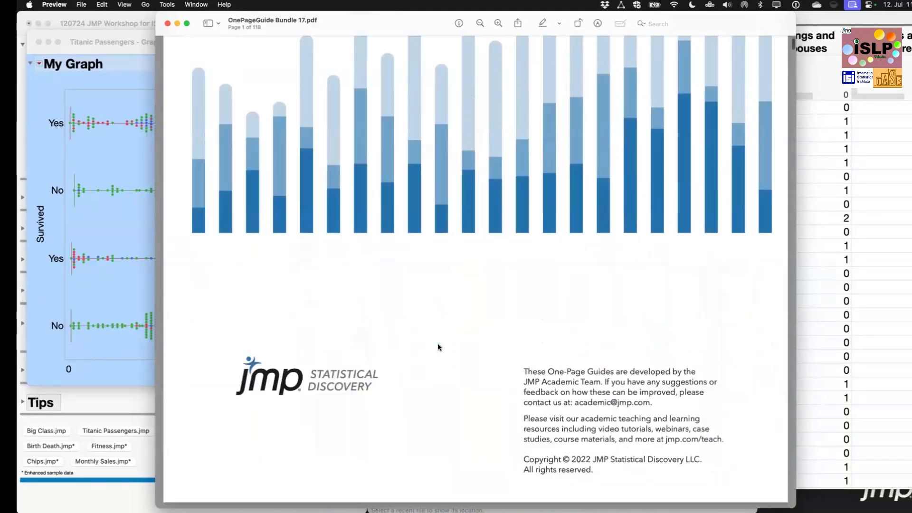
scroll(438, 347, "down", 2)
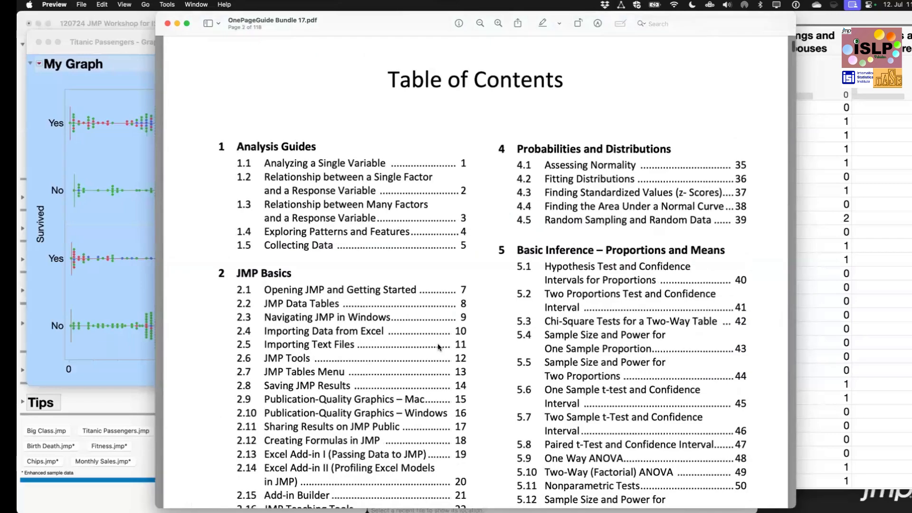
scroll(437, 347, "down", 3)
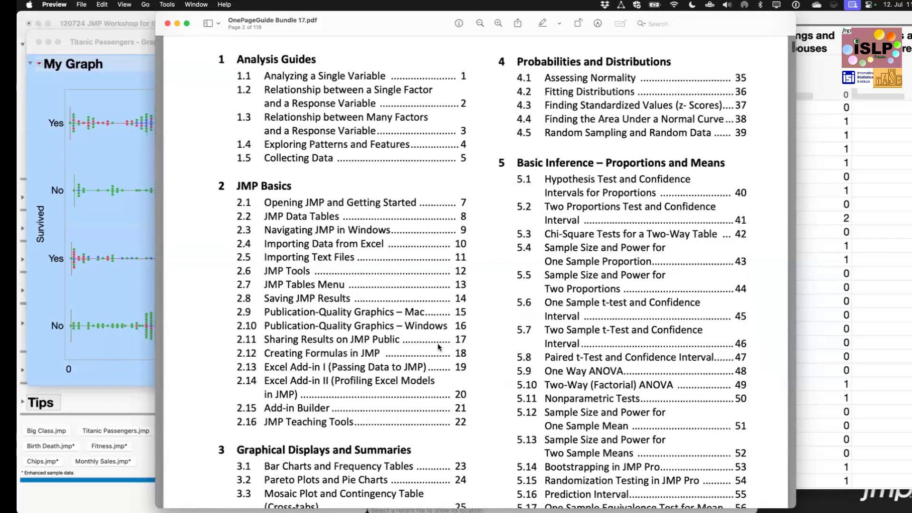
scroll(438, 347, "down", 7)
scroll(438, 346, "up", 4)
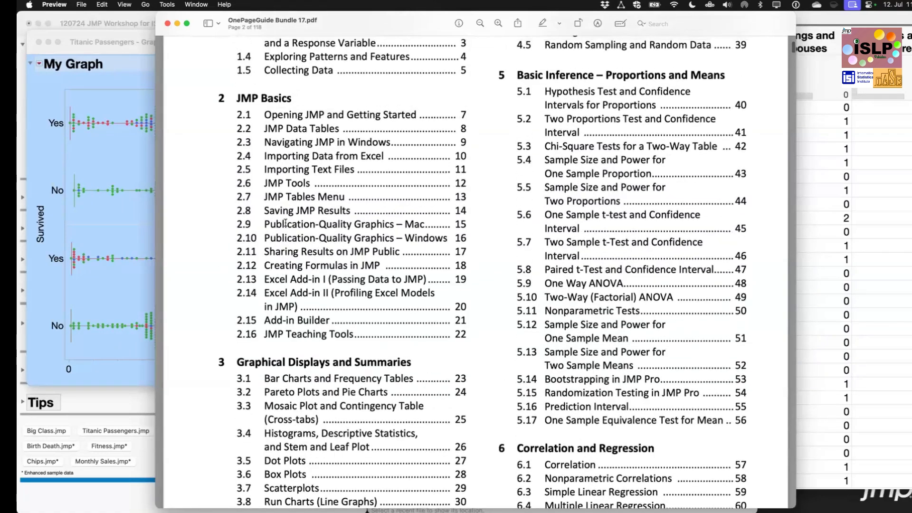
- Point out contents entries 2.9 and 2.10 on Publication-Quality Graphics and 2.8 Saving JMP Results by selecting each in turn
left_click(285, 223)
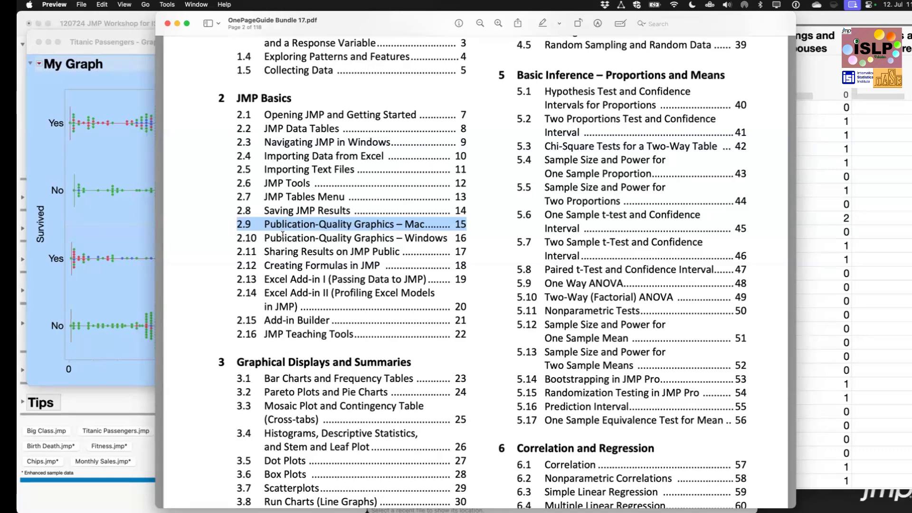
left_click(283, 235)
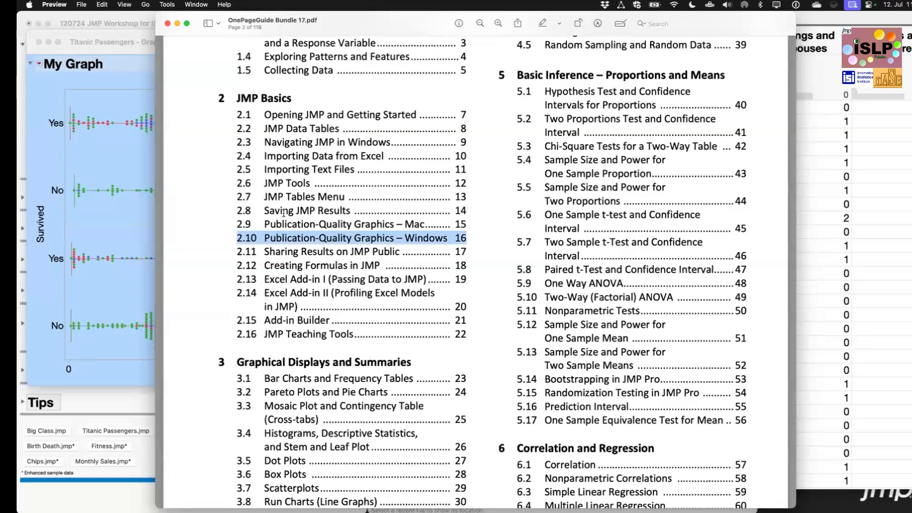
left_click(284, 213)
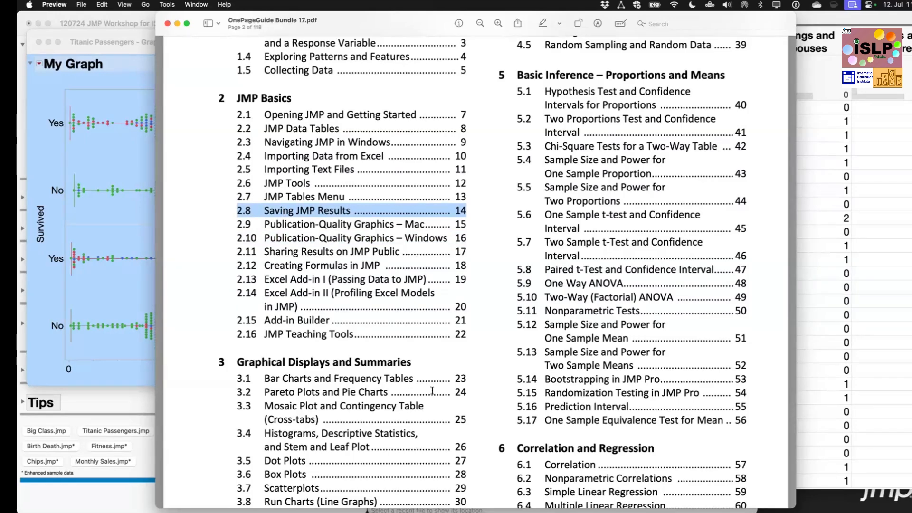
- Examine the remaining contents sections of the one-page guides and the Analyzing a Single Variable analysis guide
scroll(432, 391, "down", 5)
scroll(432, 390, "down", 8)
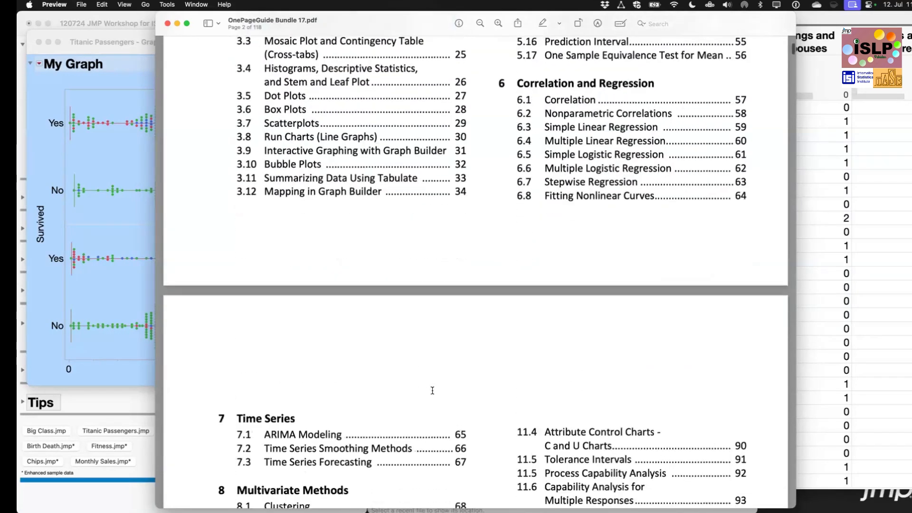
scroll(433, 391, "down", 7)
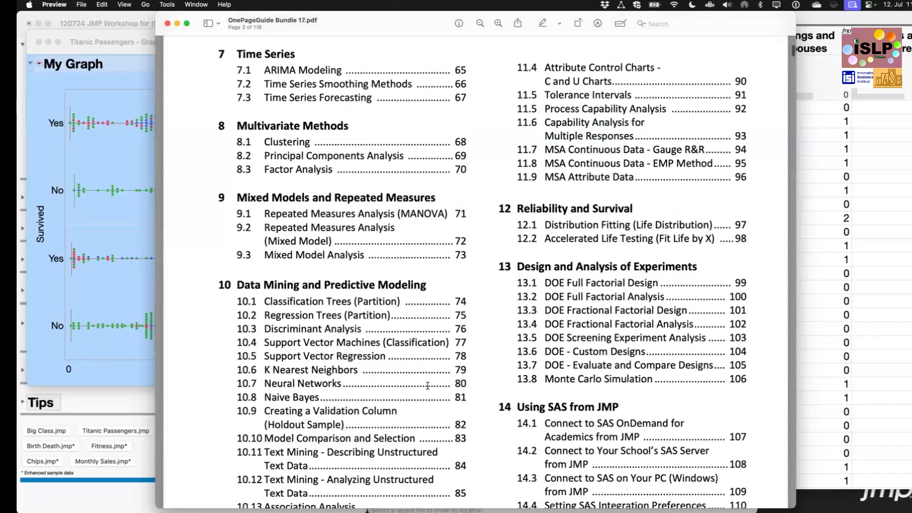
scroll(389, 319, "down", 2)
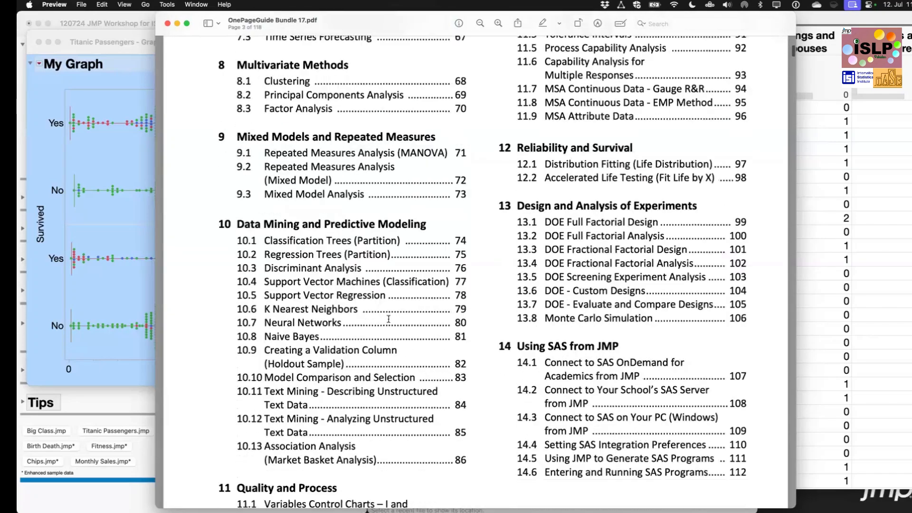
scroll(389, 320, "down", 3)
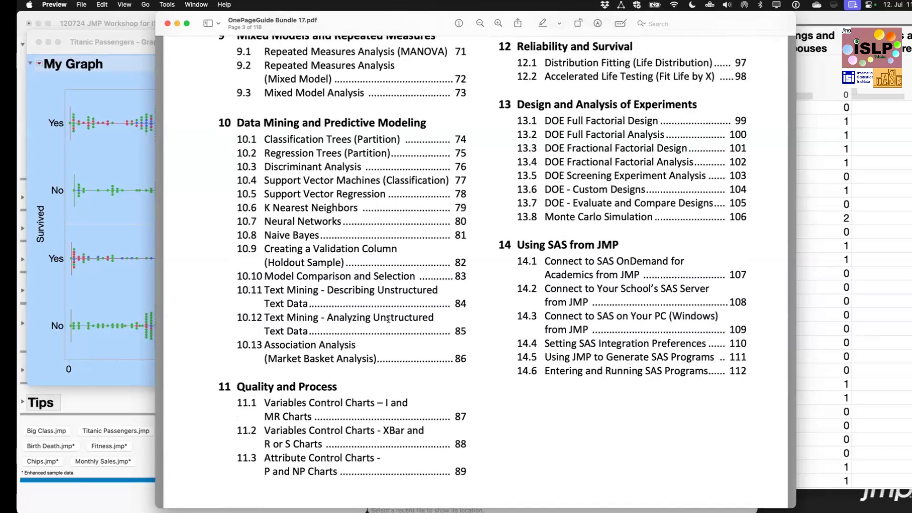
scroll(389, 320, "up", 12)
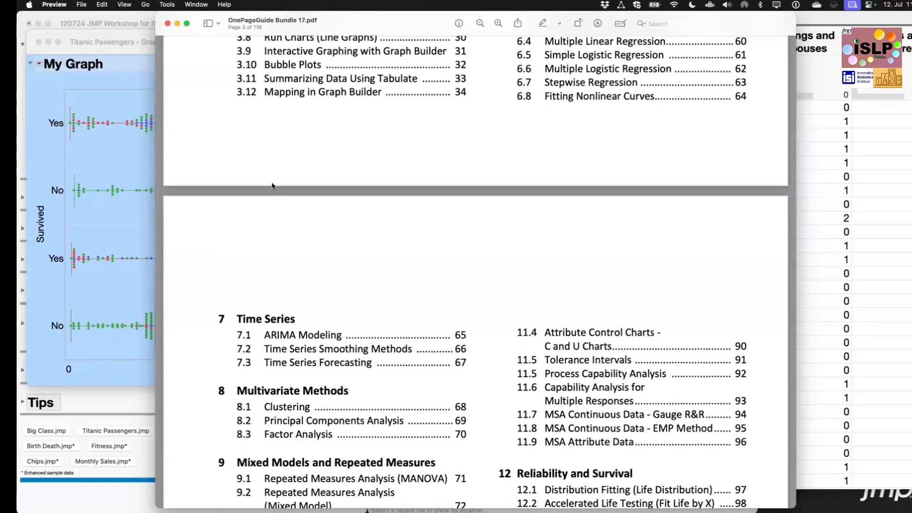
scroll(272, 185, "down", 10)
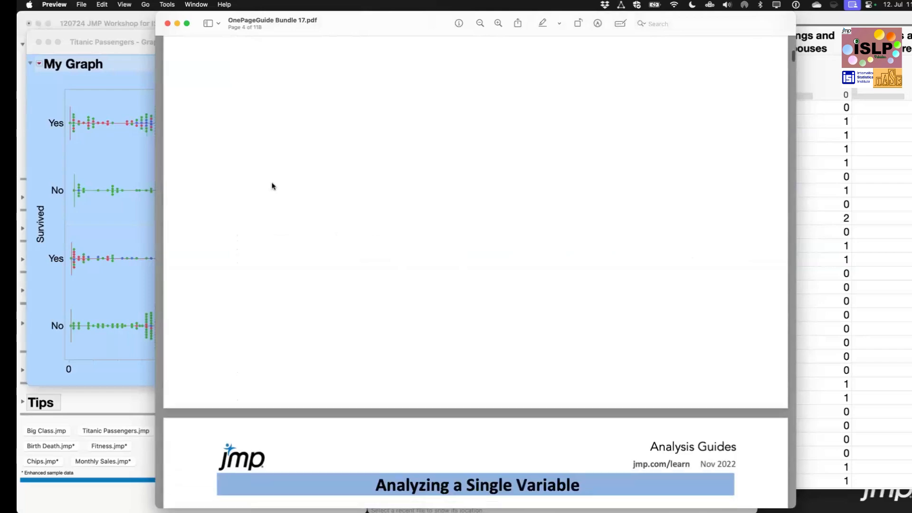
scroll(272, 185, "down", 10)
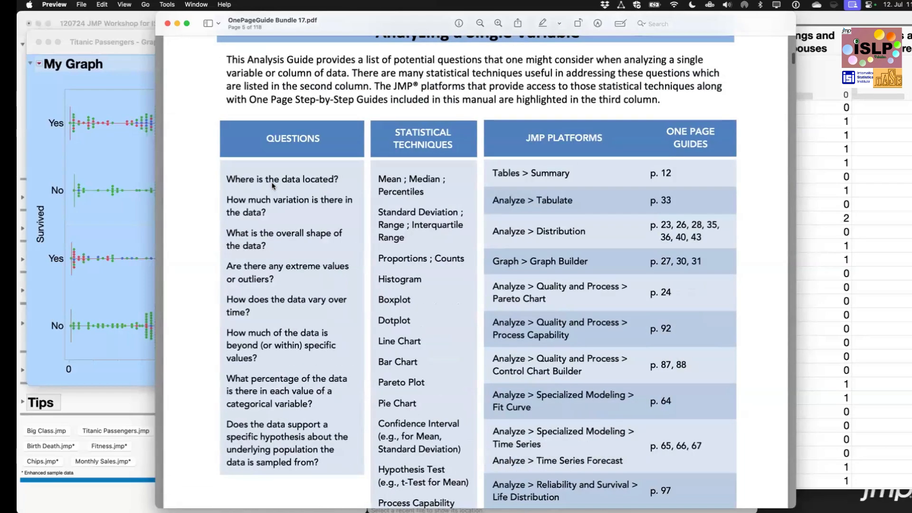
scroll(192, 236, "up", 2)
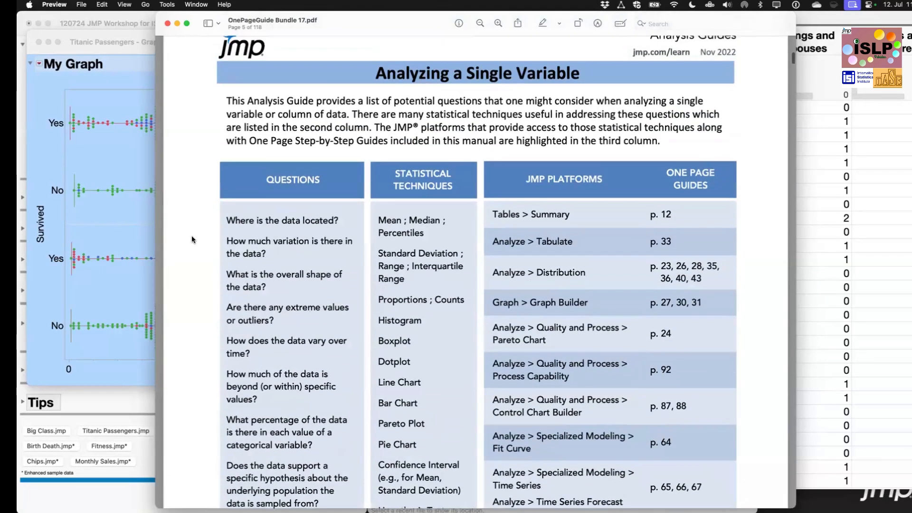
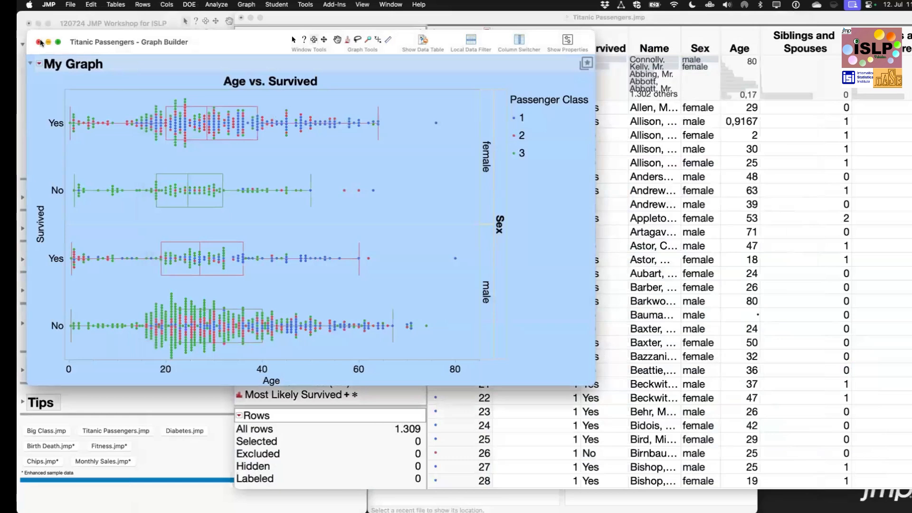
- In JMP, rearrange the Titanic Passengers data table and Graph Builder windows so the full graph sits in front of the table
left_click_drag(108, 51, 454, 44)
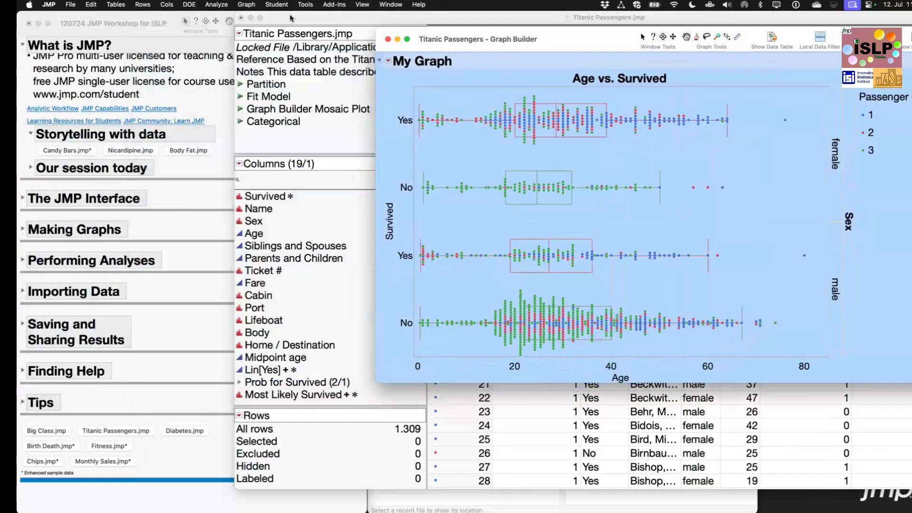
left_click(308, 17)
left_click_drag(234, 22, 143, 18)
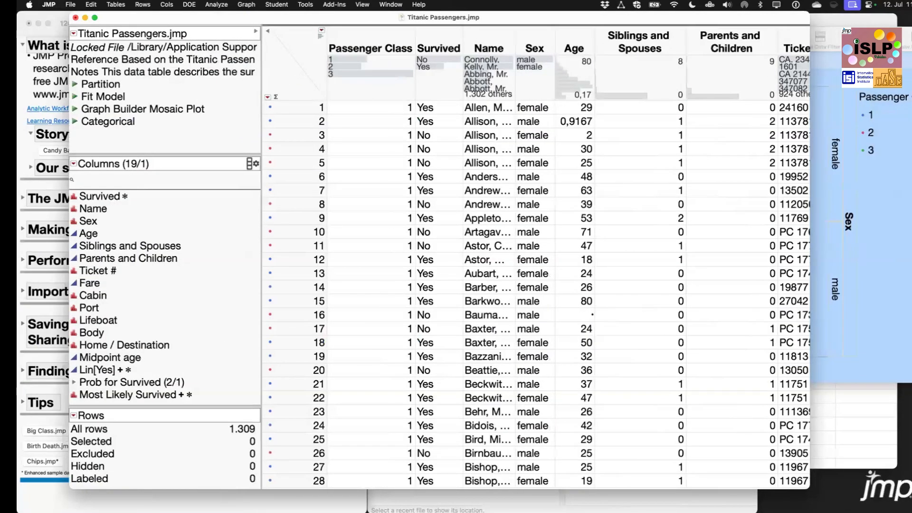
left_click(826, 190)
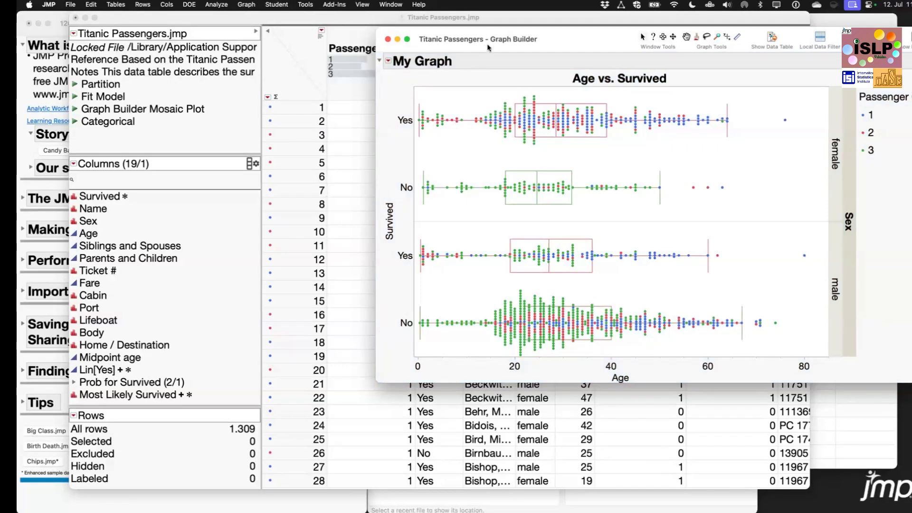
left_click_drag(488, 47, 407, 50)
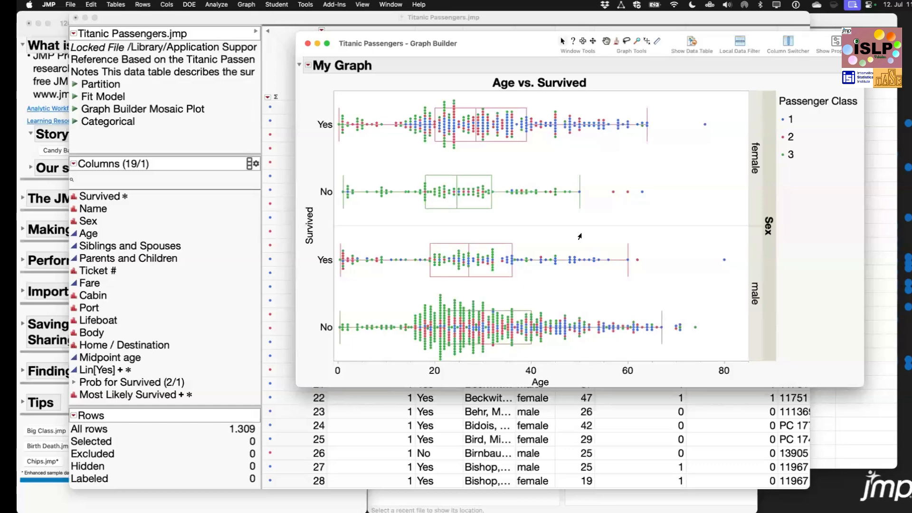
- Save the graph's script to the data table under the name My Graph, and close the graph window
left_click(309, 66)
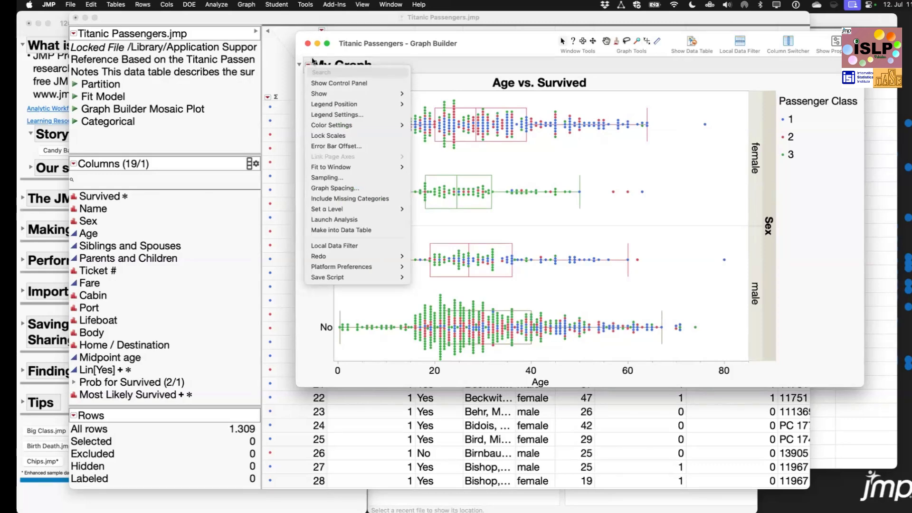
left_click(298, 87)
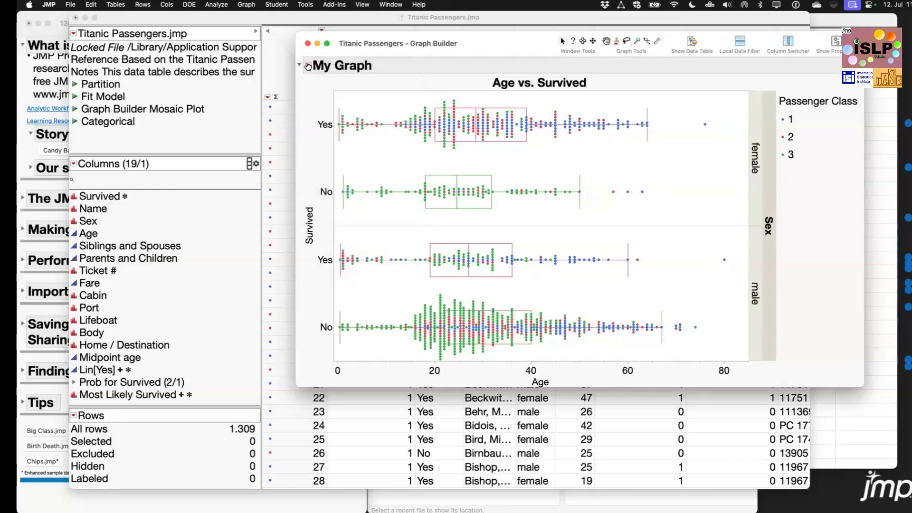
left_click(308, 65)
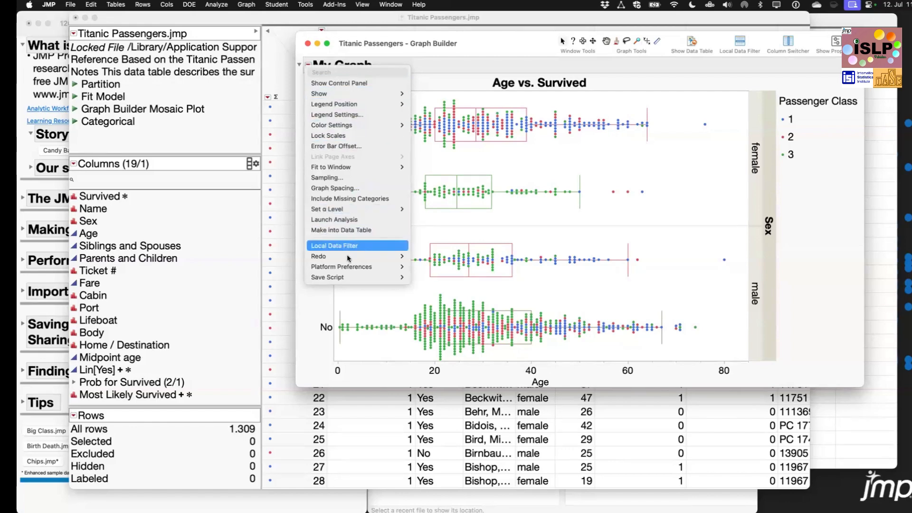
mouse_move(349, 282)
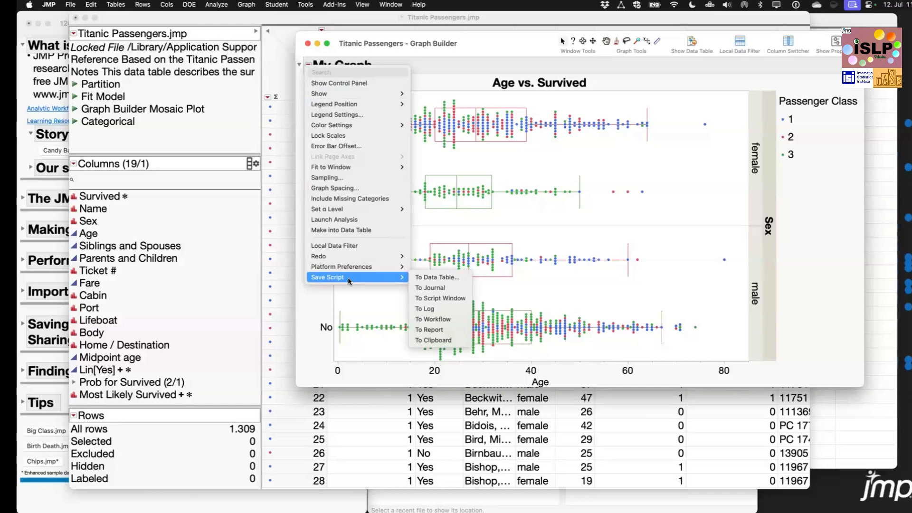
left_click(444, 277)
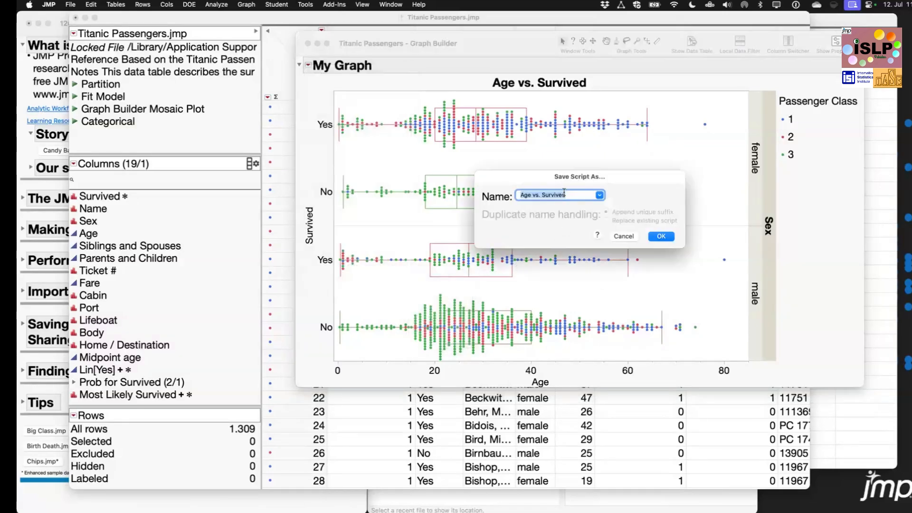
type("My Graph")
left_click(660, 237)
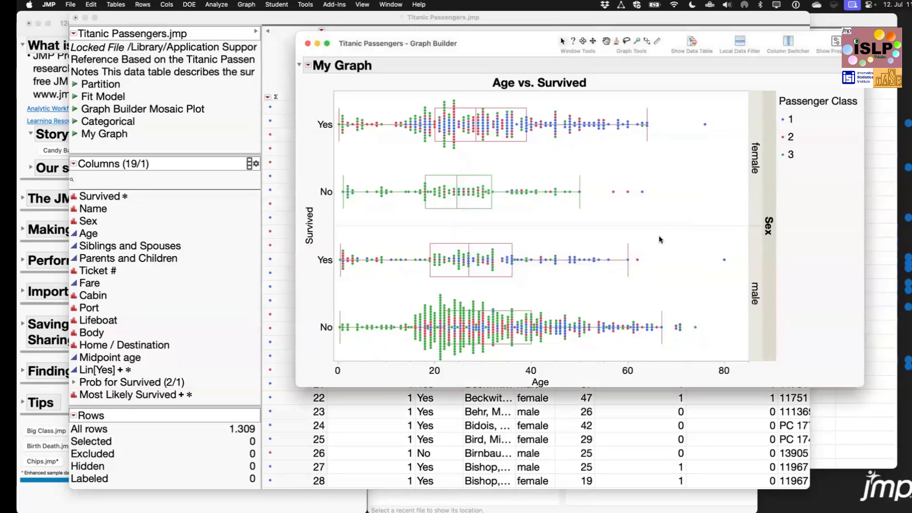
left_click(308, 44)
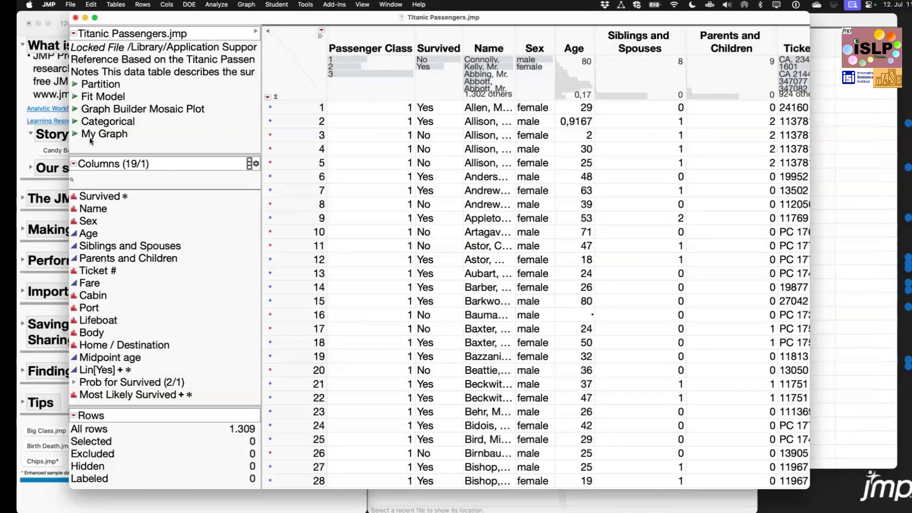
- Open the saved My Graph script for editing, look through its code, and leave it without changes
left_click(104, 136)
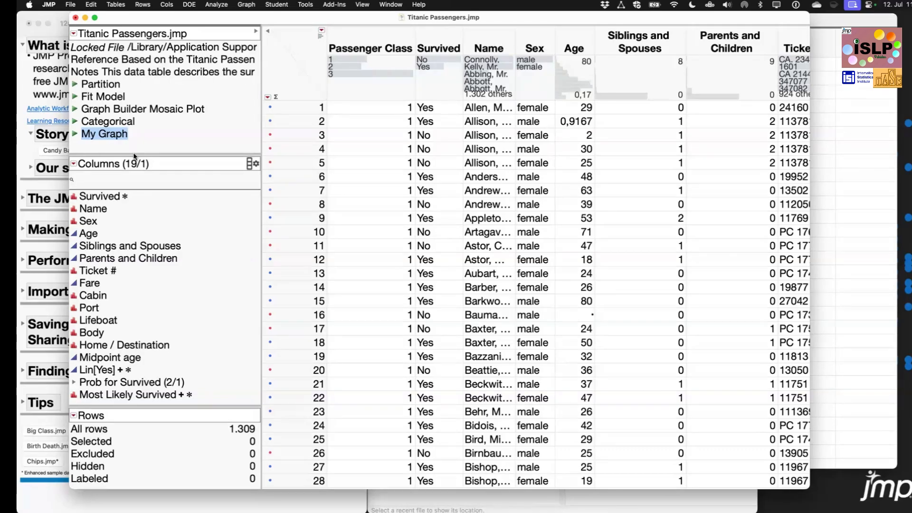
right_click(114, 138)
left_click(137, 162)
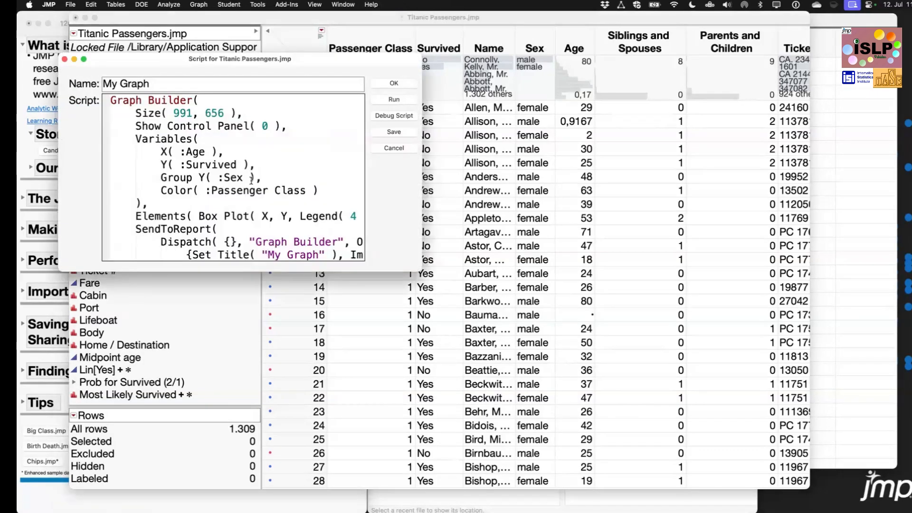
scroll(252, 183, "down", 5)
scroll(251, 183, "up", 3)
left_click(394, 148)
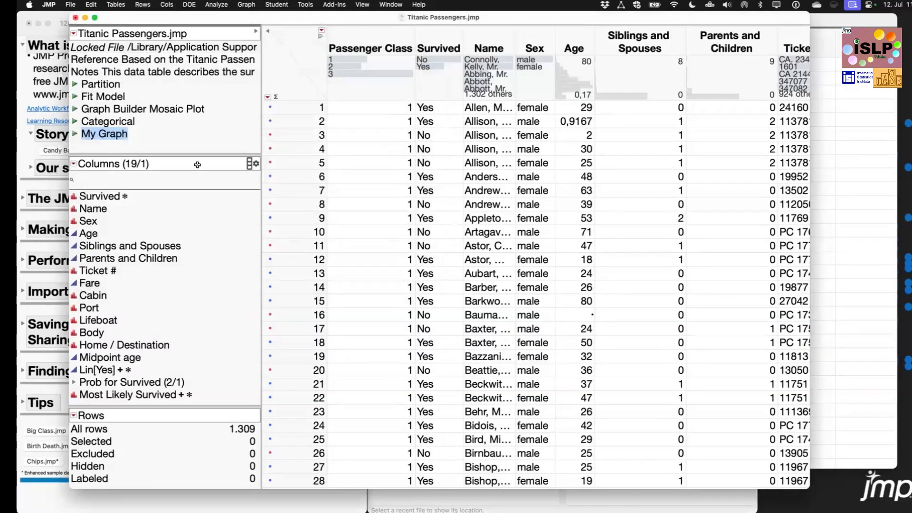
- Run the saved My Graph script from the data table and place the recreated graph beside the script list
left_click(75, 135)
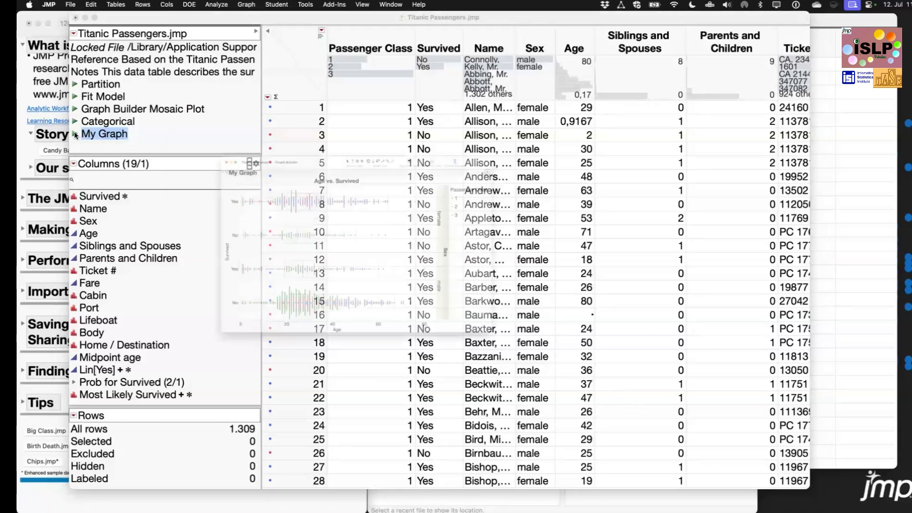
left_click_drag(186, 86, 386, 83)
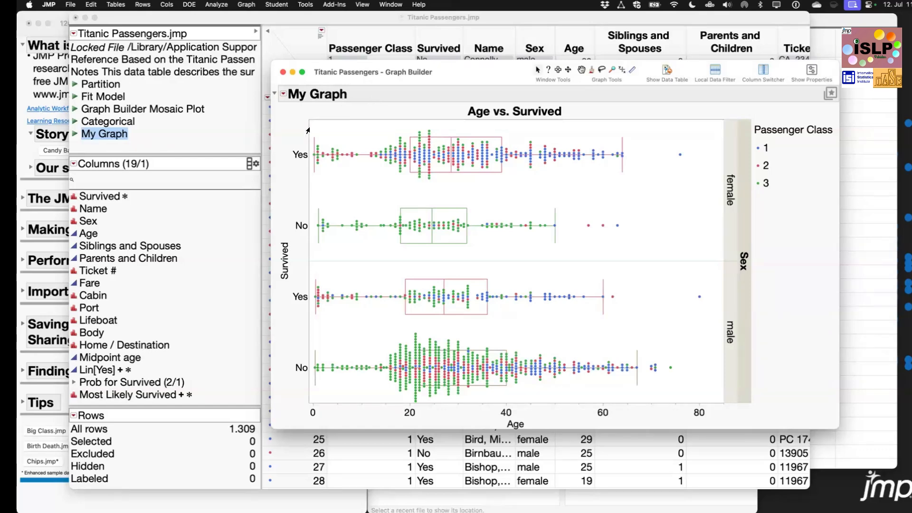
left_click(284, 94)
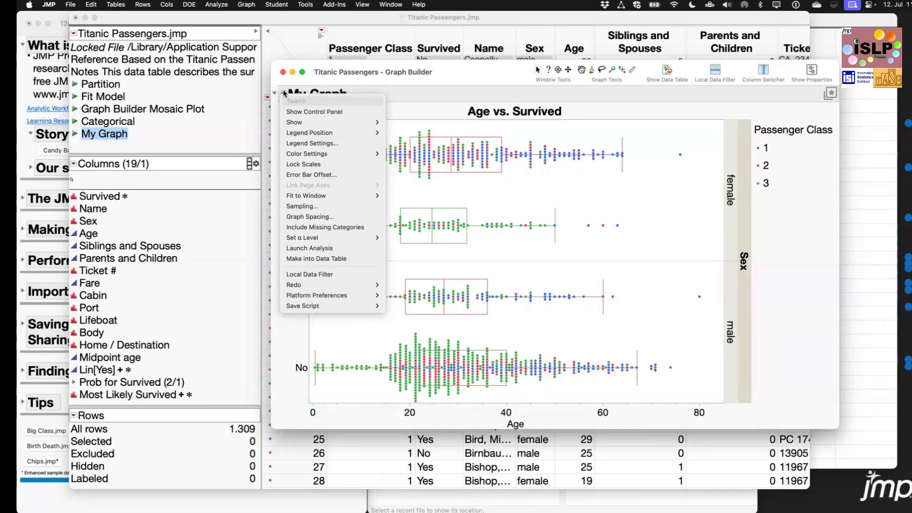
left_click(453, 74)
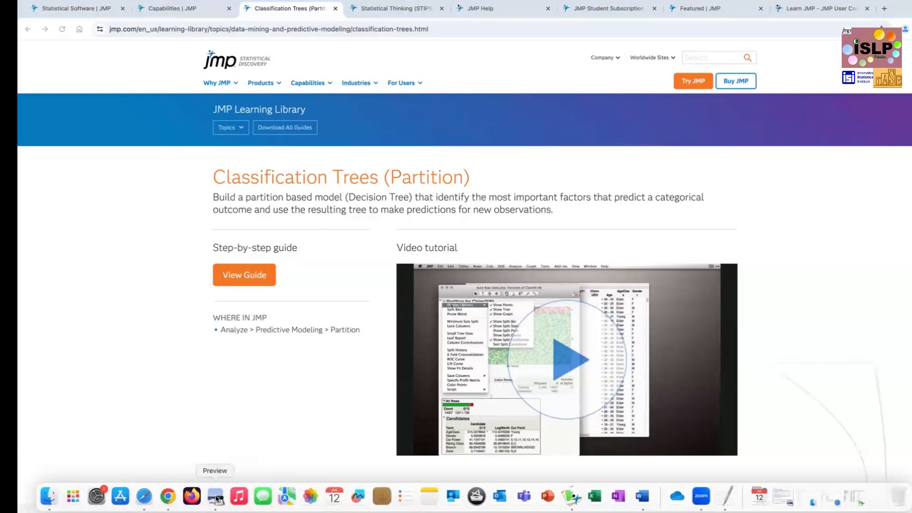
- Switch to Preview, examine the Many Factors and Exploring Patterns and Features analysis guides, and minimize the PDF
left_click(216, 498)
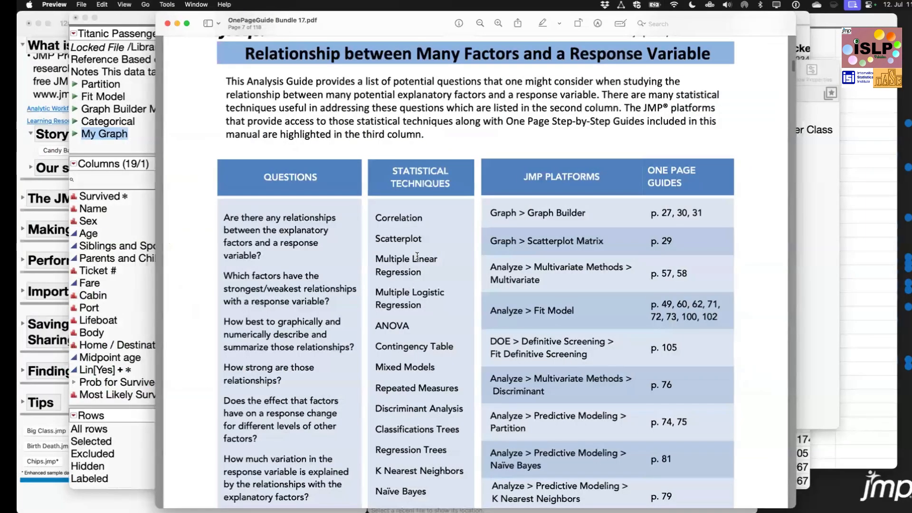
scroll(417, 256, "down", 5)
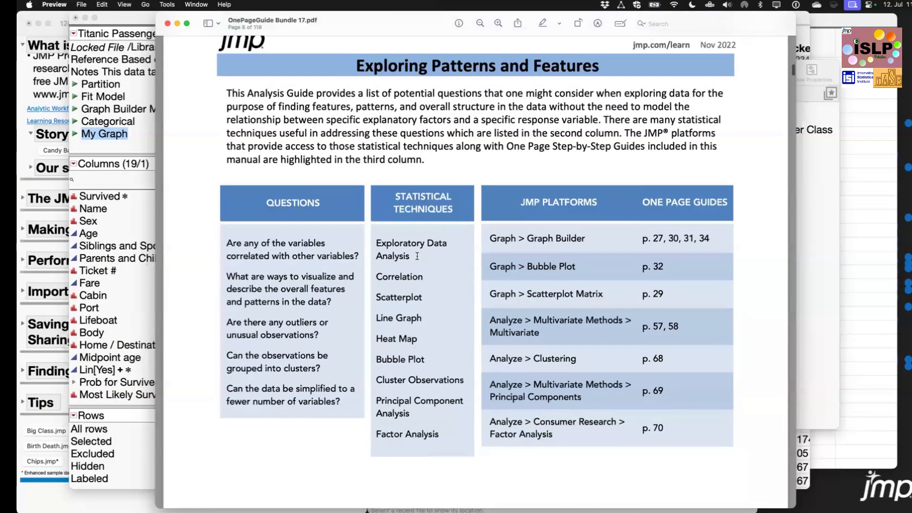
left_click(176, 24)
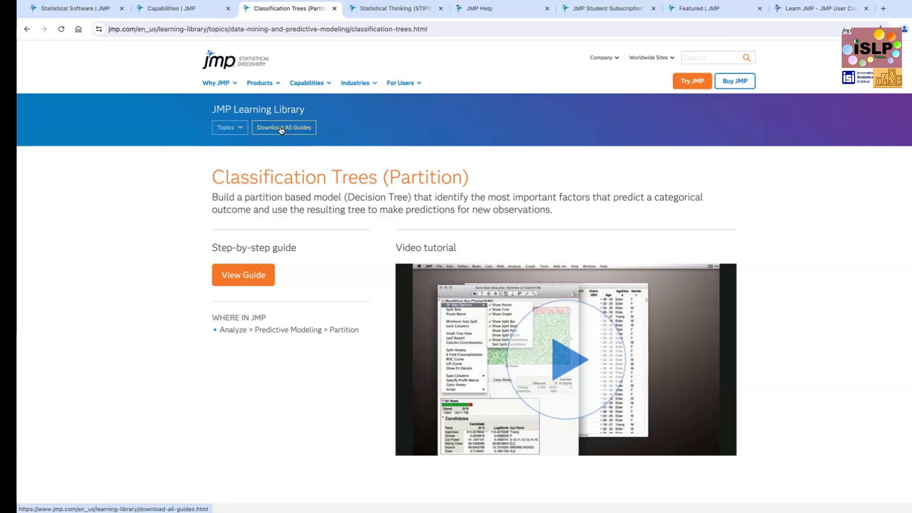
- In the browser, go back to the JMP Learning Library overview and look through its topics and PDF bundle offer
left_click(27, 29)
scroll(438, 345, "down", 10)
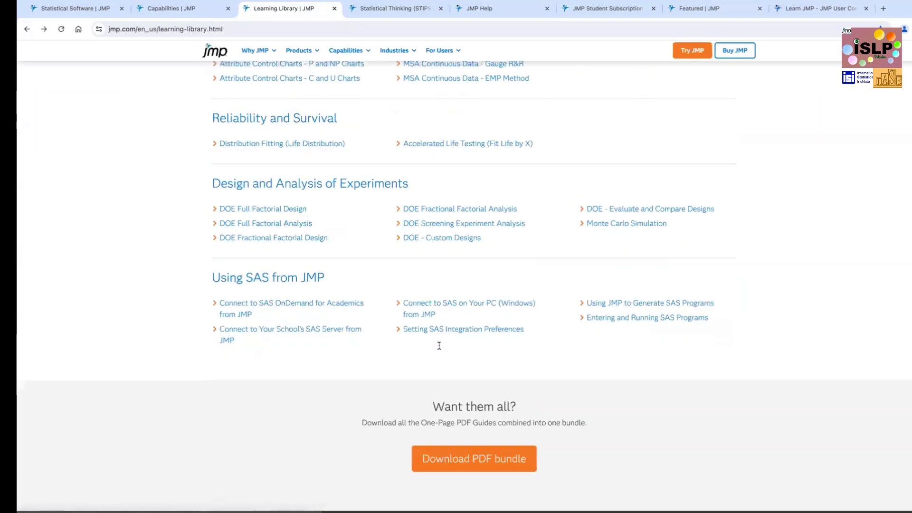
scroll(441, 349, "up", 15)
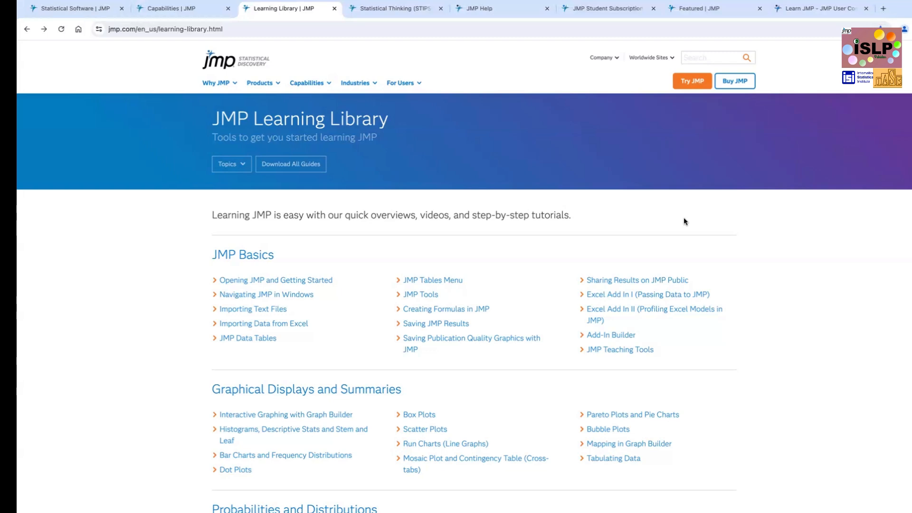
- View the JMP Student Subscription page, followed by the Statistical Thinking for Industrial Problem Solving (STIPS) course page
mouse_move(703, 2)
left_click(604, 11)
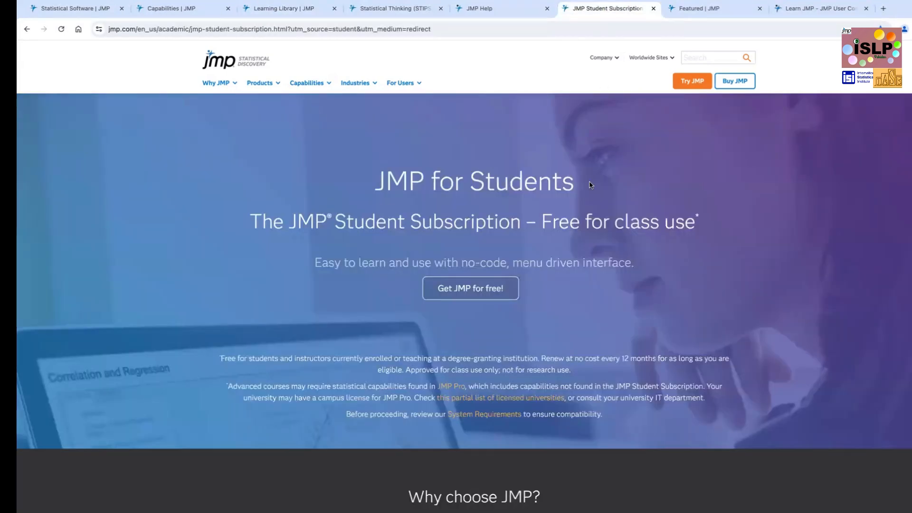
left_click(393, 7)
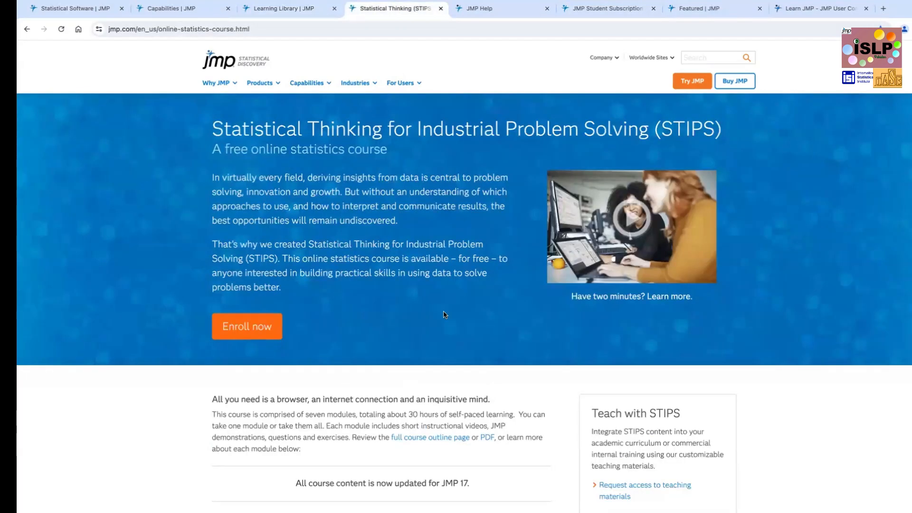
- Switch to JMP, bring the workshop journal to the front, and view its What is JMP? section
key("ctrl+Left")
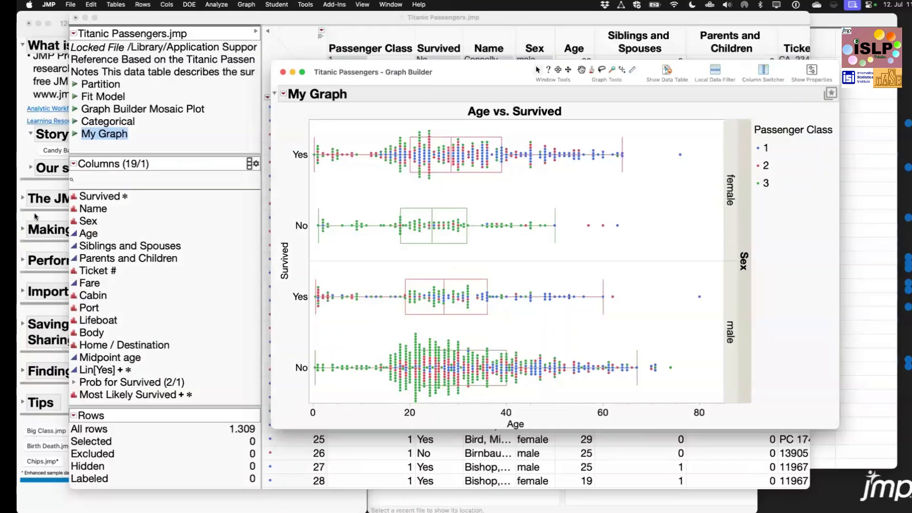
left_click(59, 241)
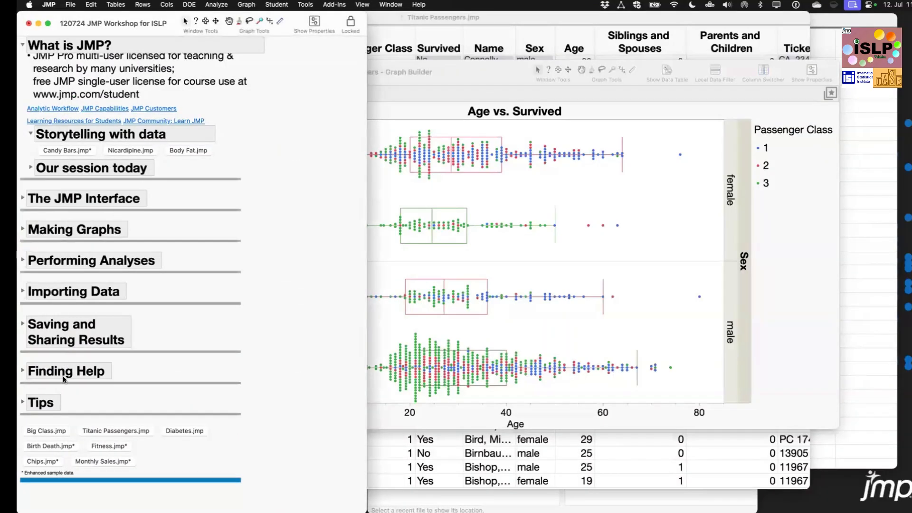
scroll(63, 375, "up", 5)
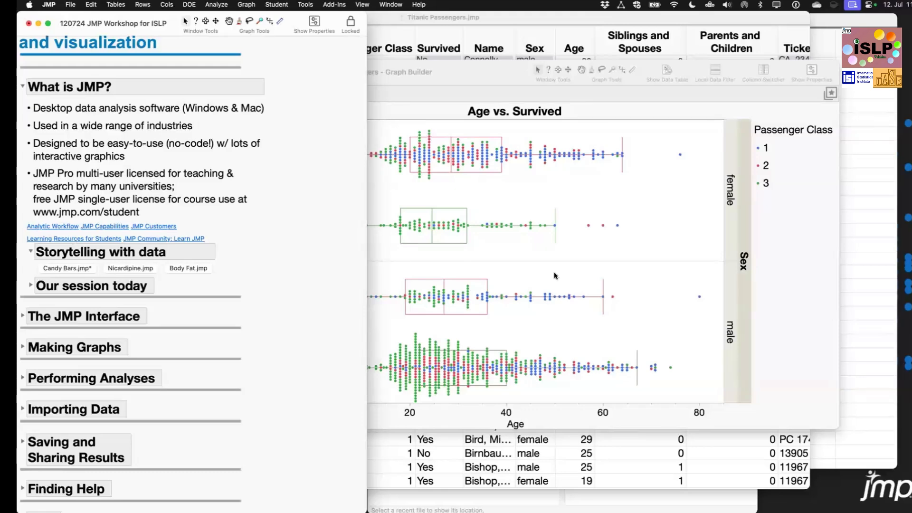
- Return to the STIPS course page in the browser, highlight its title, and review the list of course modules
key("ctrl+Right")
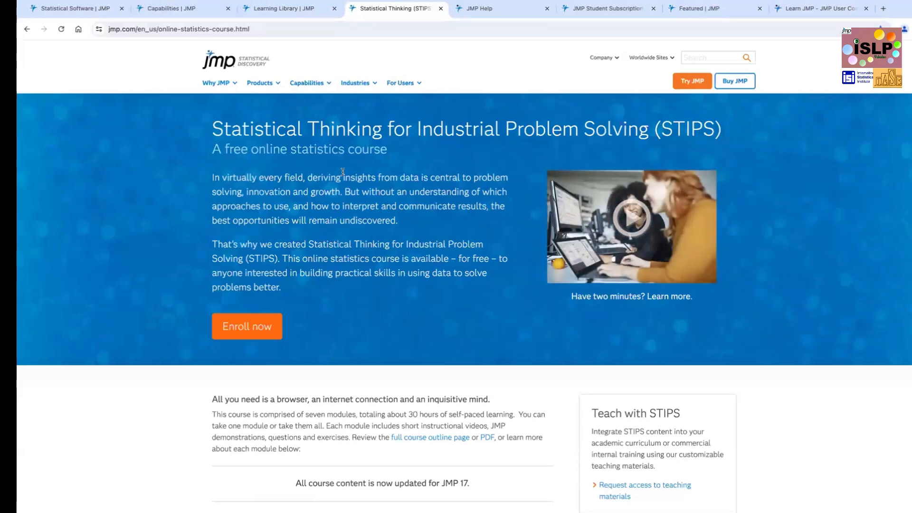
triple_click(239, 127)
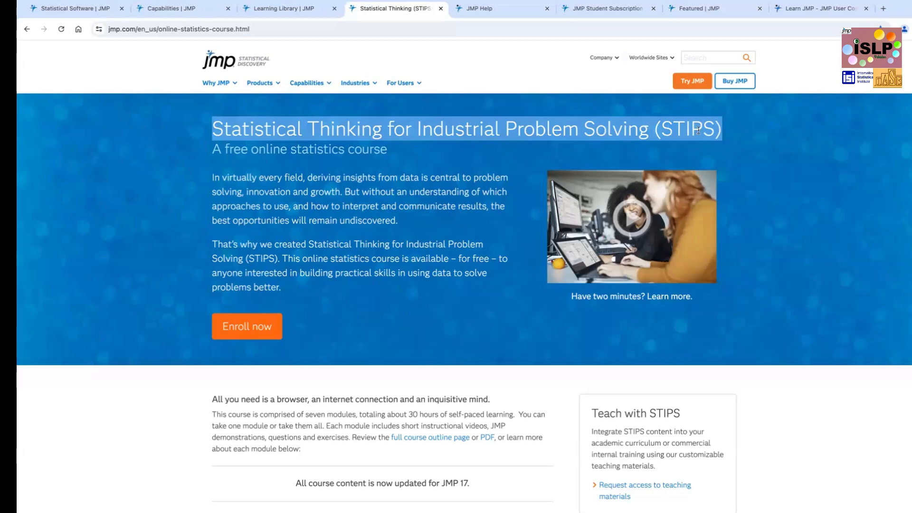
scroll(407, 387, "down", 8)
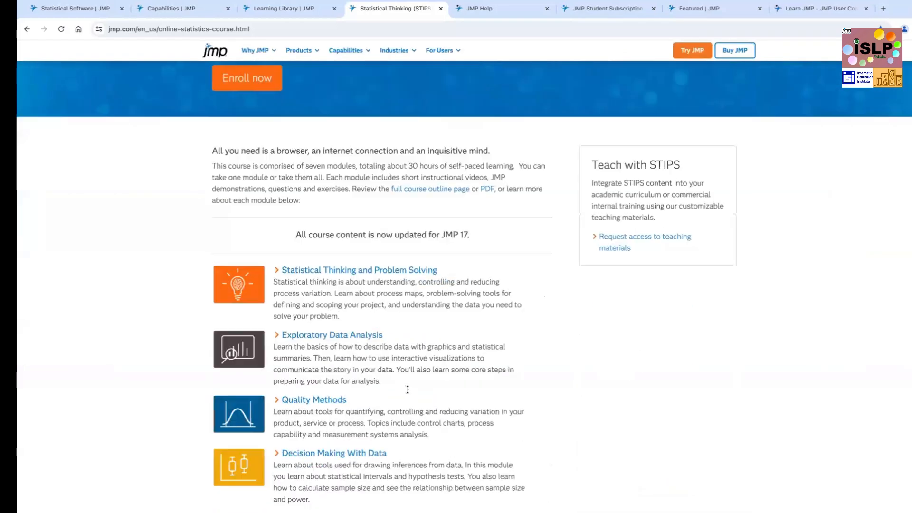
scroll(406, 388, "down", 1)
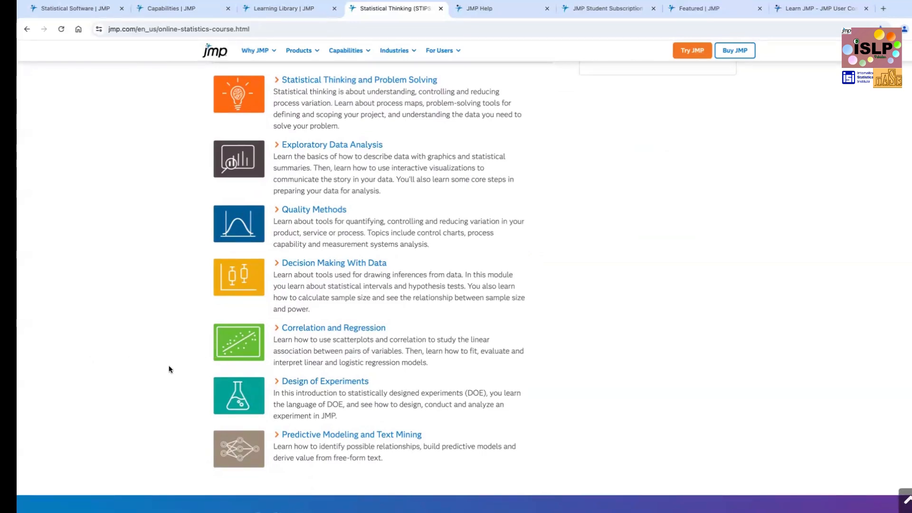
scroll(169, 368, "up", 1)
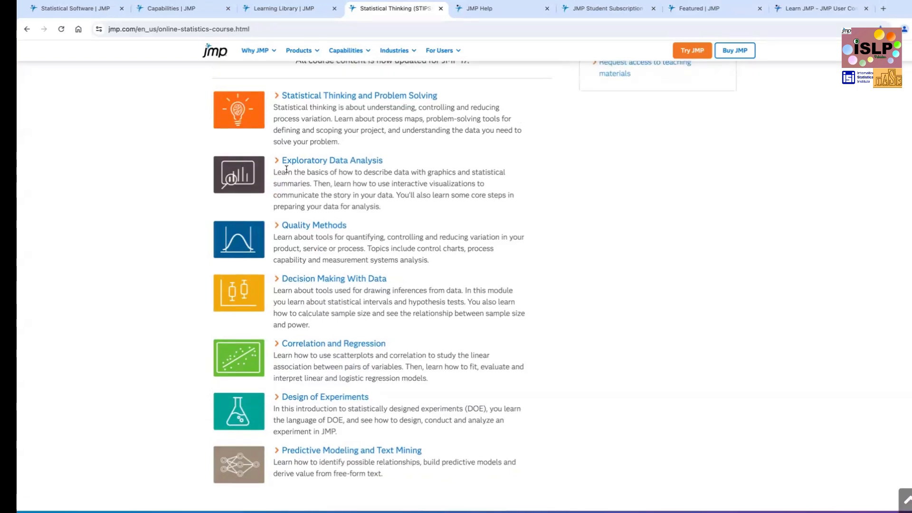
- Open the Exploratory Data Analysis module, examine the topics it covers, and go back to the course overview
left_click(311, 164)
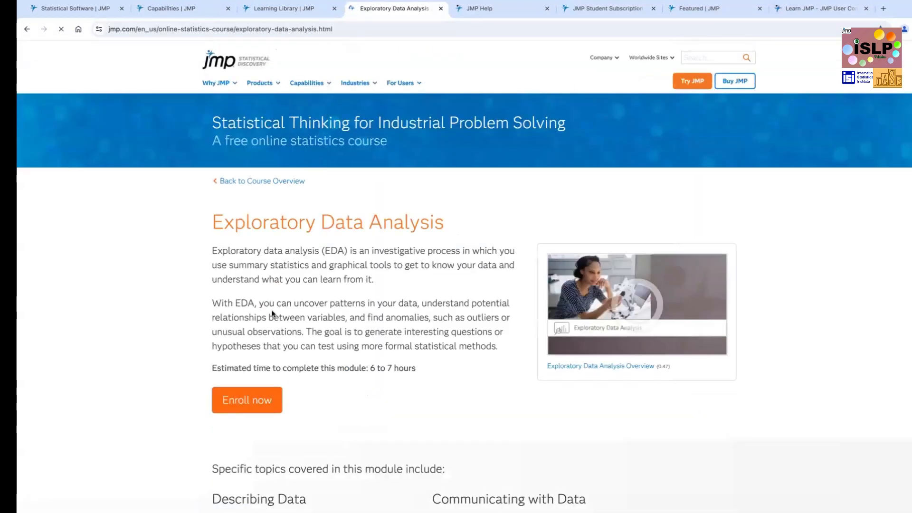
scroll(192, 324, "down", 7)
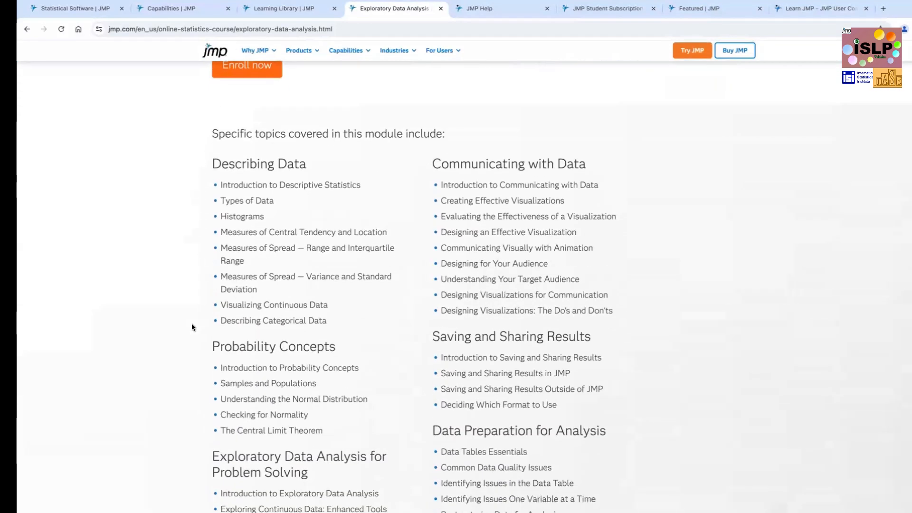
scroll(192, 327, "down", 1)
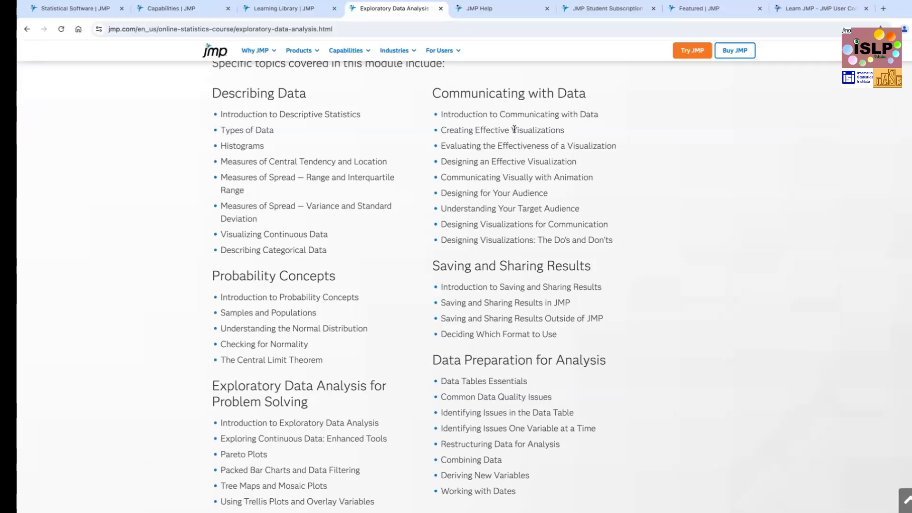
scroll(663, 318, "down", 2)
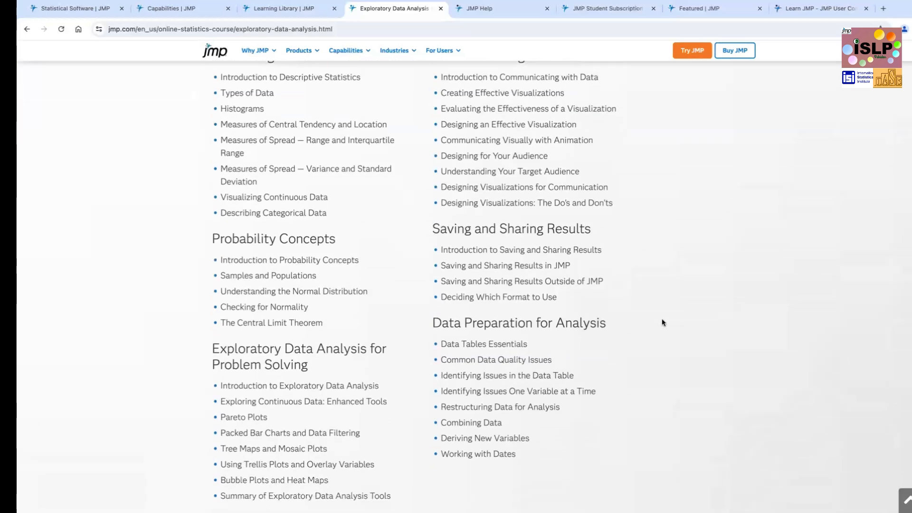
scroll(662, 318, "up", 3)
scroll(664, 323, "up", 5)
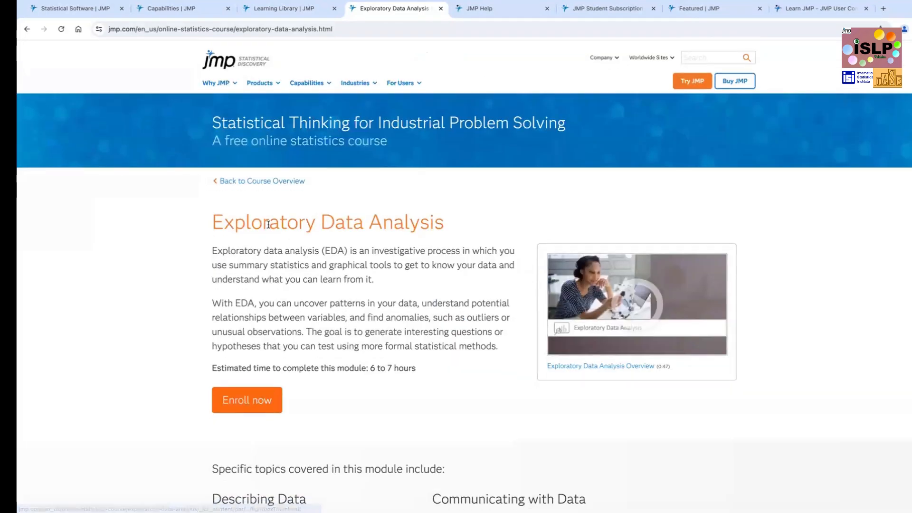
left_click(252, 183)
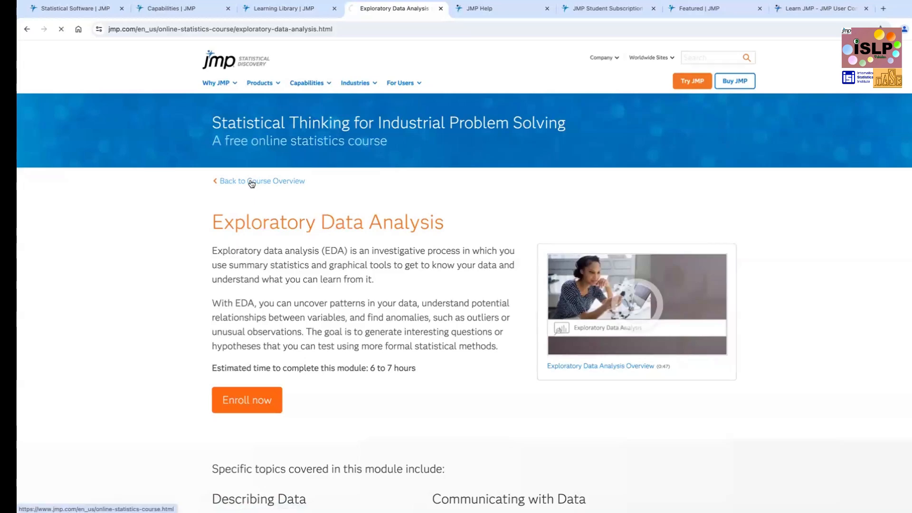
- Examine the STIPS course overview page, from the seven module descriptions back up to the course introduction and enrollment section
scroll(351, 327, "down", 1)
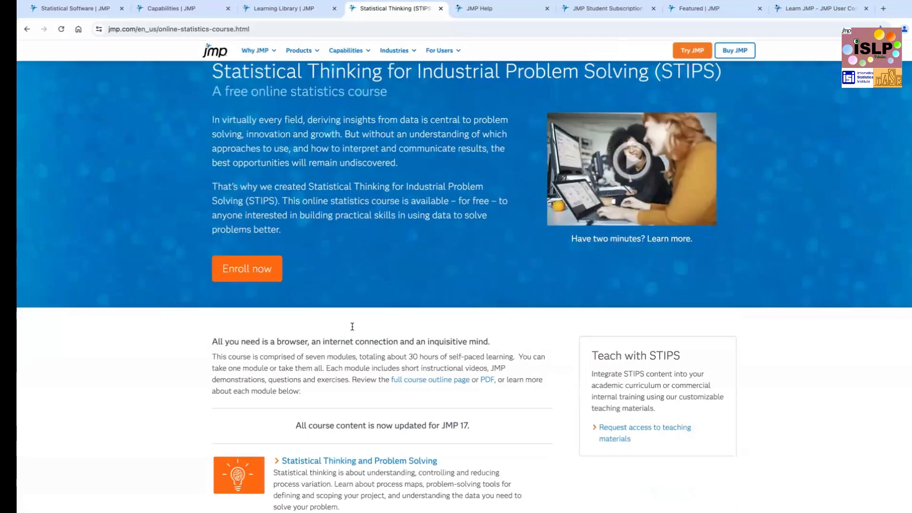
scroll(352, 326, "down", 7)
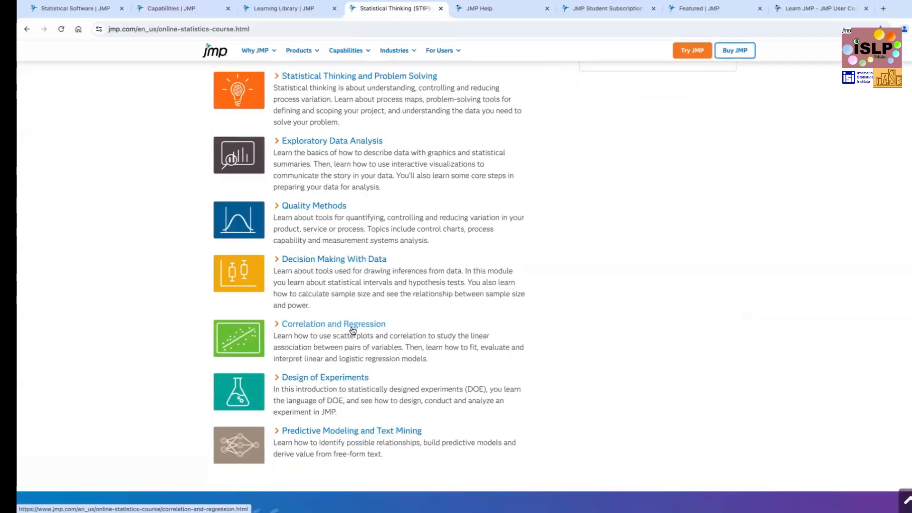
scroll(351, 327, "up", 1)
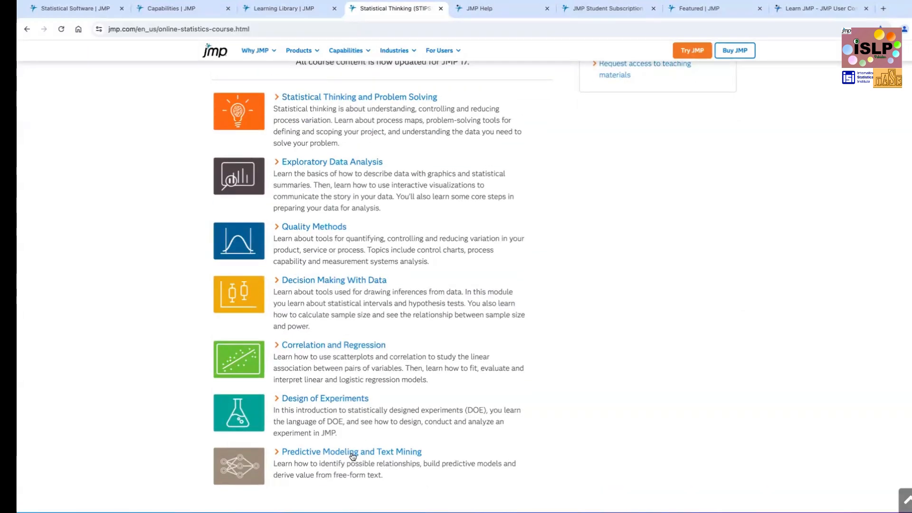
scroll(353, 456, "up", 1)
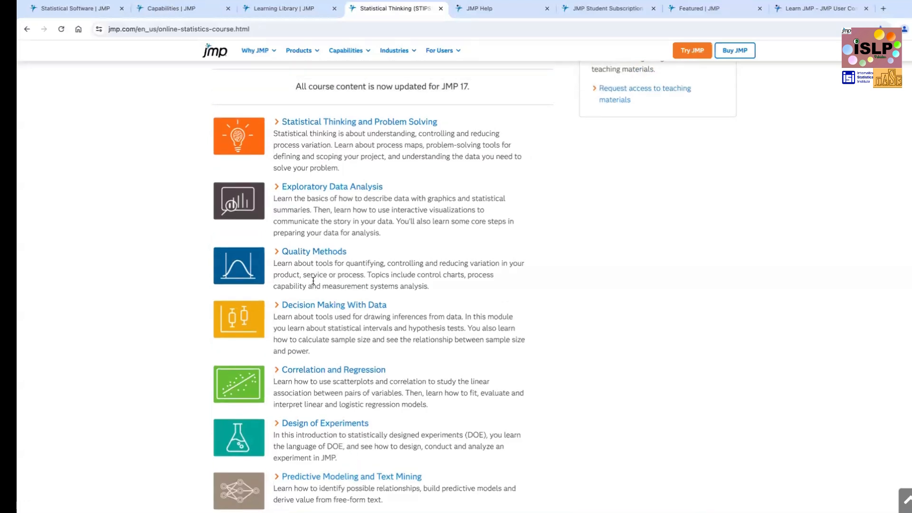
scroll(313, 280, "down", 1)
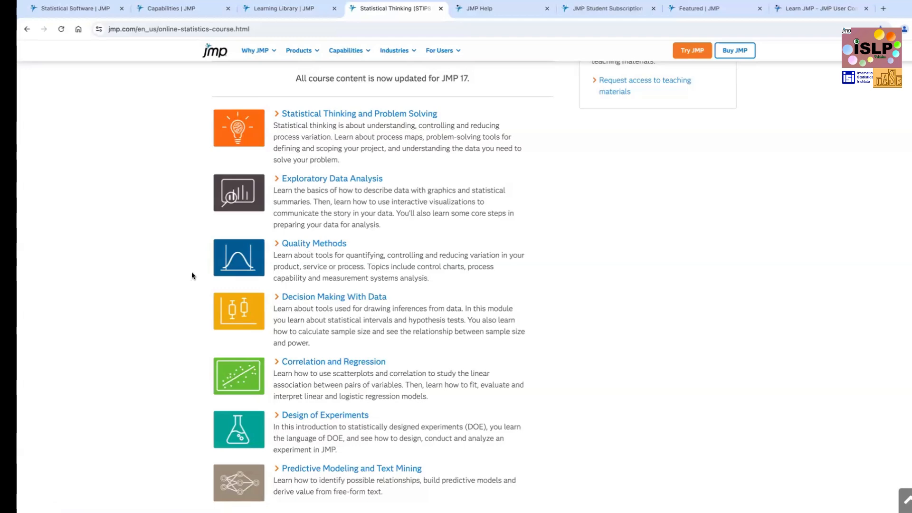
scroll(192, 275, "up", 7)
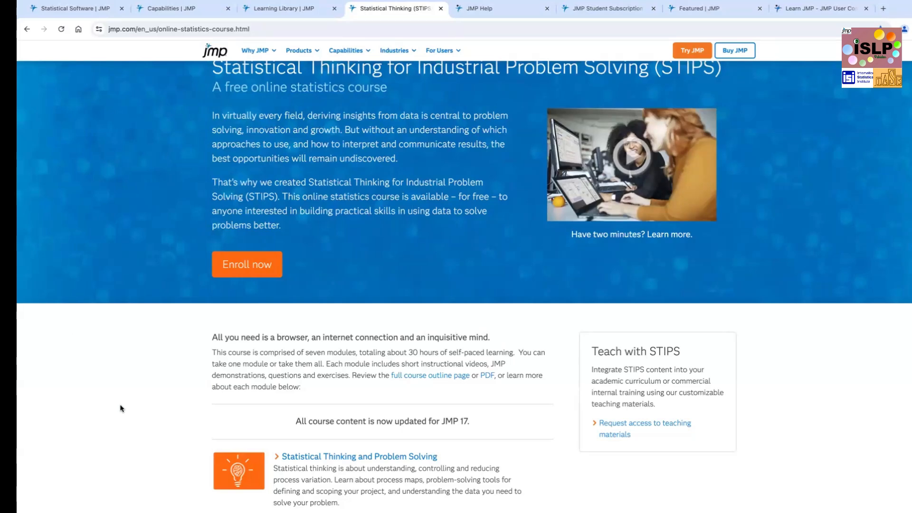
scroll(168, 456, "down", 7)
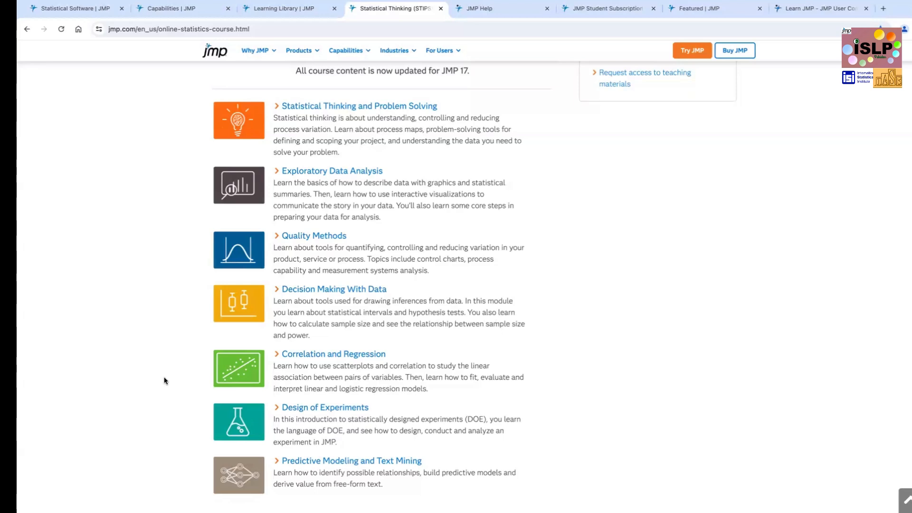
scroll(165, 380, "up", 1)
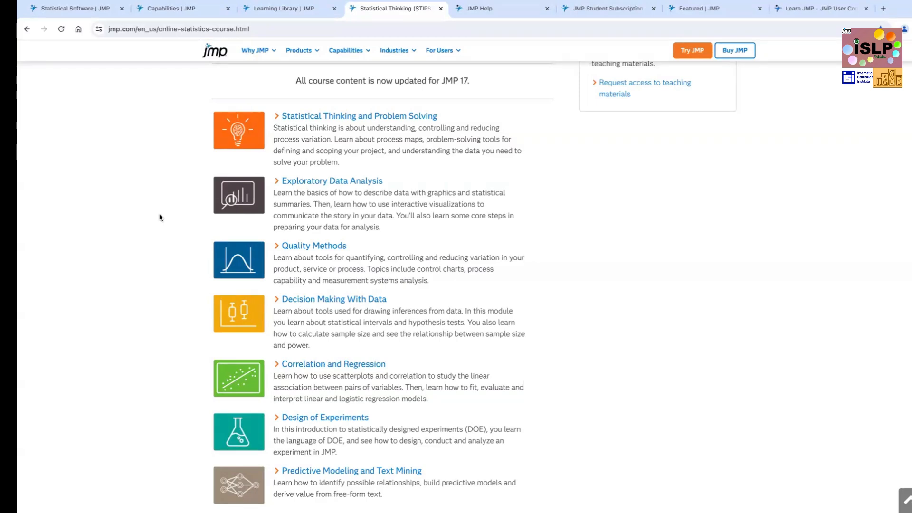
scroll(159, 218, "down", 1)
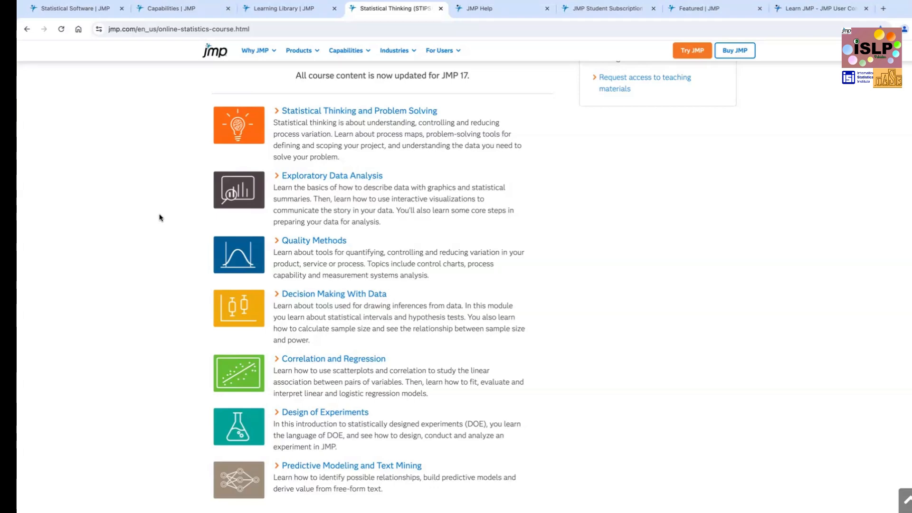
scroll(159, 217, "up", 3)
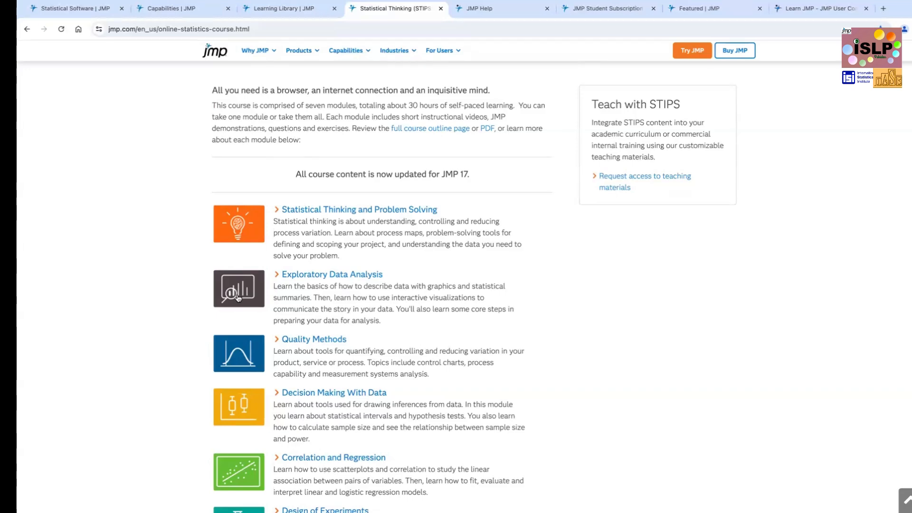
scroll(181, 294, "up", 9)
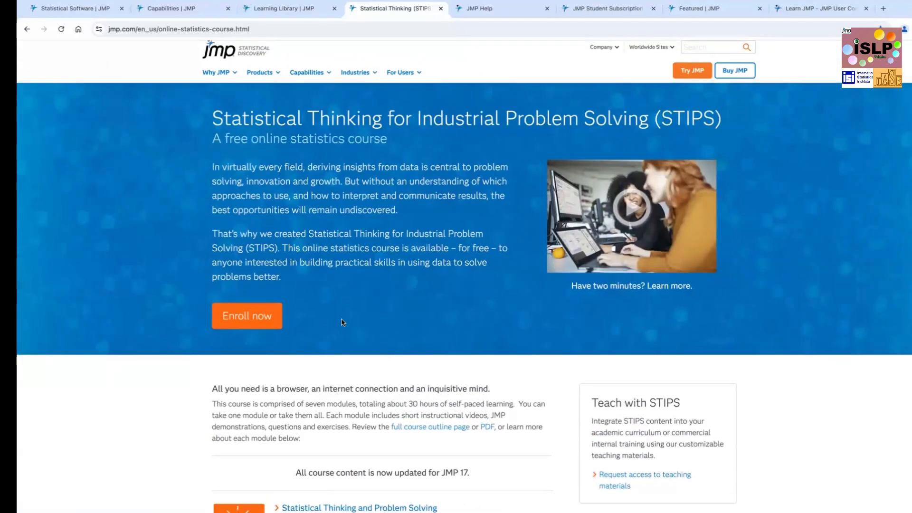
scroll(343, 323, "up", 1)
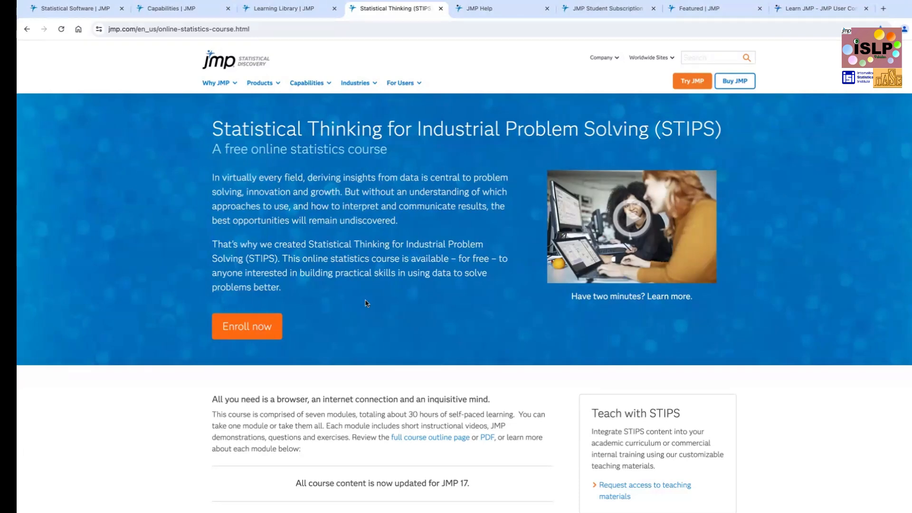
- Switch to JMP, close the Titanic Passengers Graph Builder window, and bring the Titanic Passengers data table to the front
key("ctrl+Left")
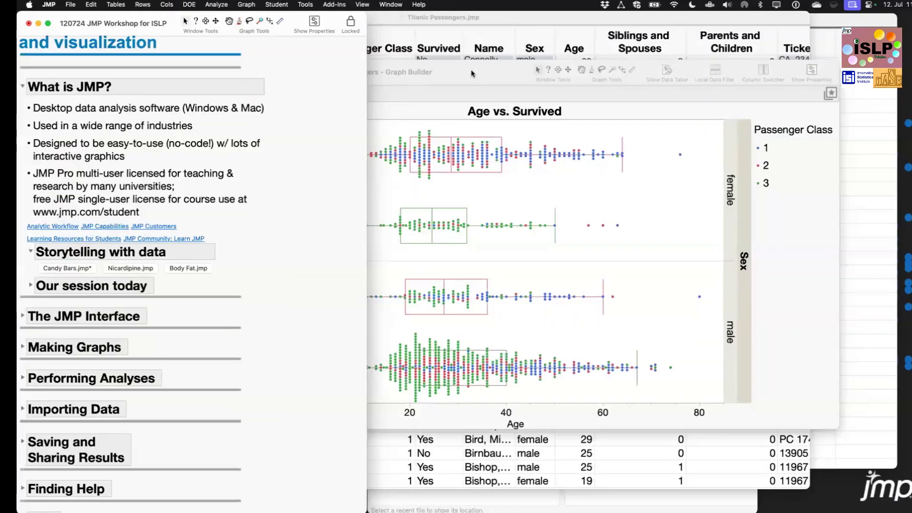
left_click(472, 73)
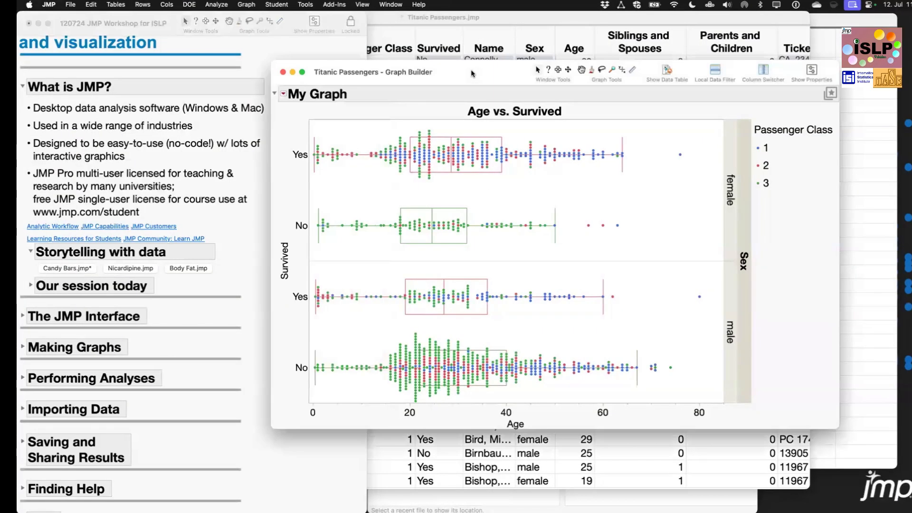
left_click(283, 72)
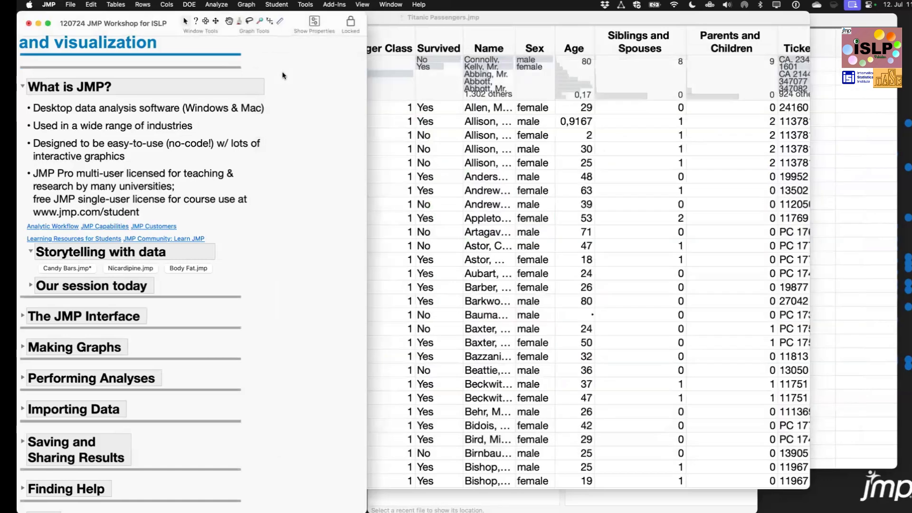
left_click(484, 21)
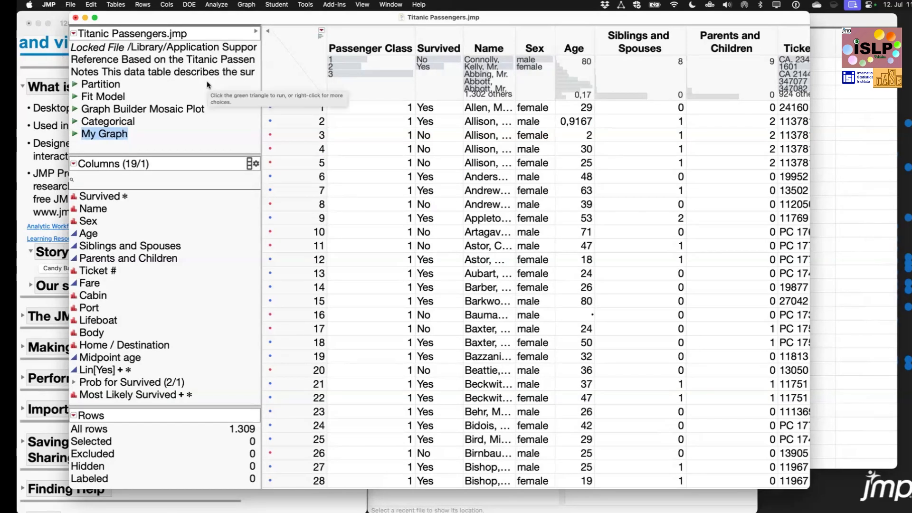
- Show the ISLP Pakistan July 2024 folder in Finder and view the commands available for Sandwiches.xlsx
left_click(69, 5)
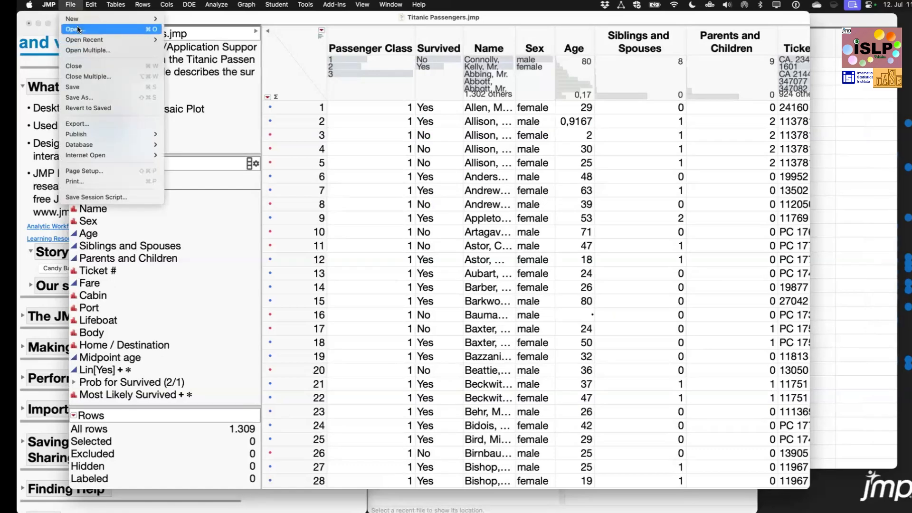
left_click(183, 264)
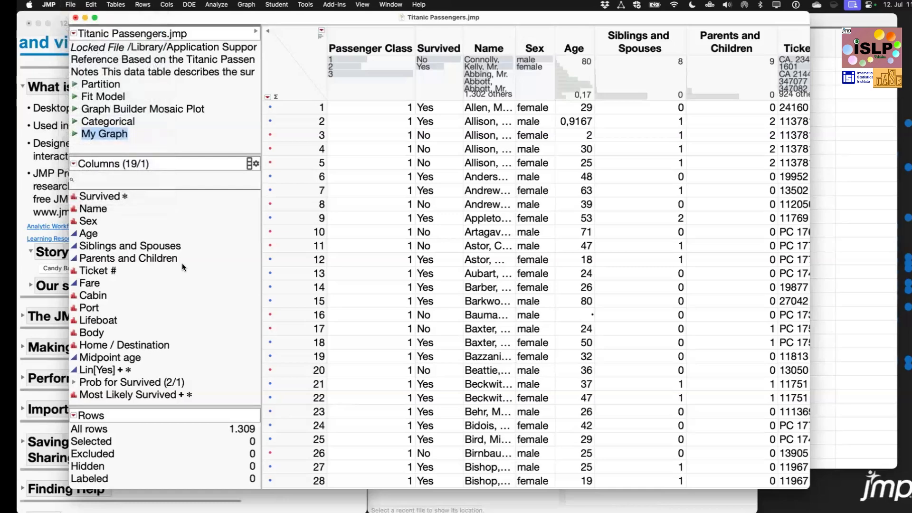
mouse_move(44, 497)
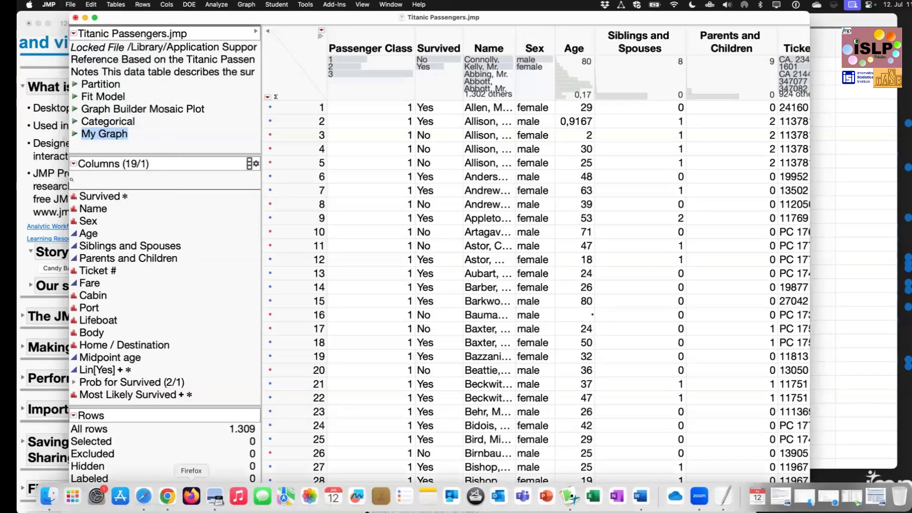
left_click(44, 497)
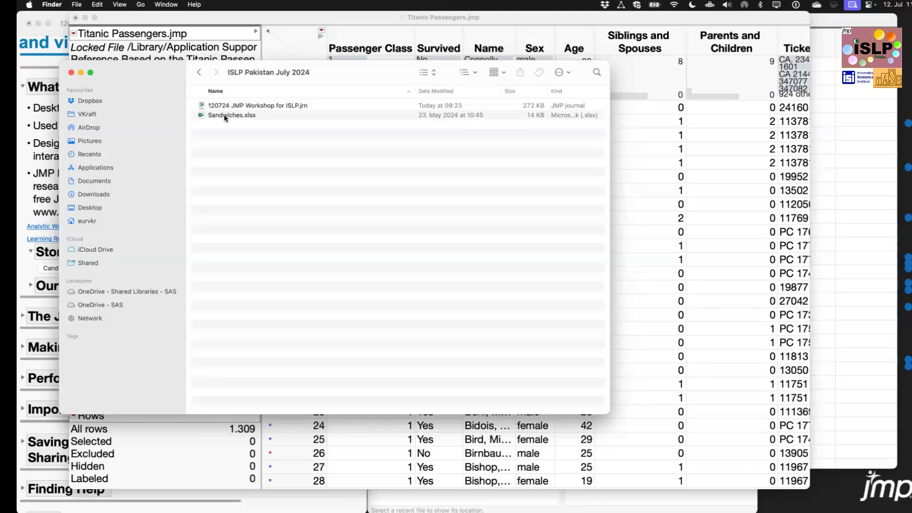
right_click(225, 118)
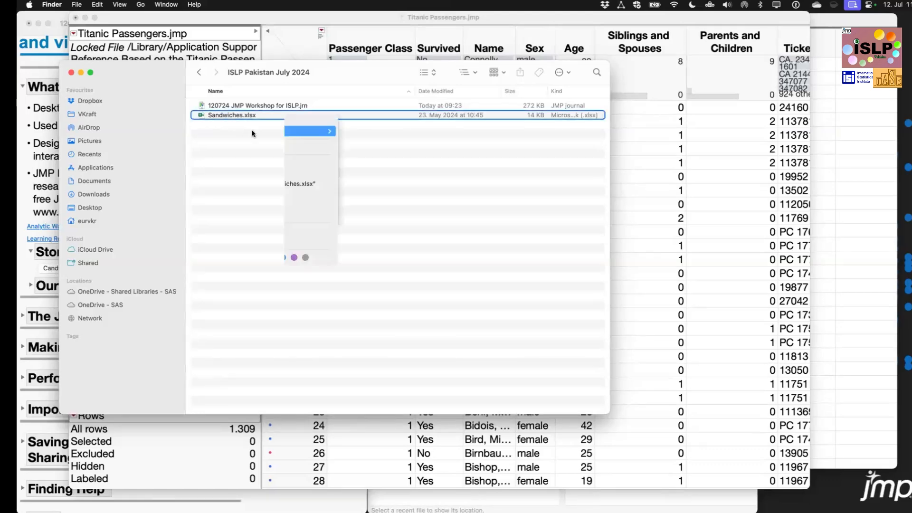
left_click(407, 272)
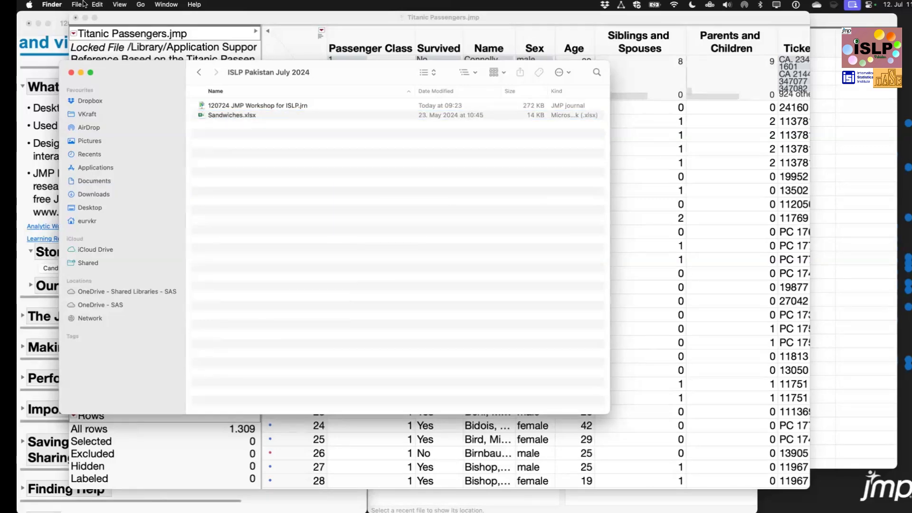
- Return to JMP and open Sandwiches.xlsx from the ISLP Pakistan July 2024 folder in the Excel Import Wizard
left_click(25, 106)
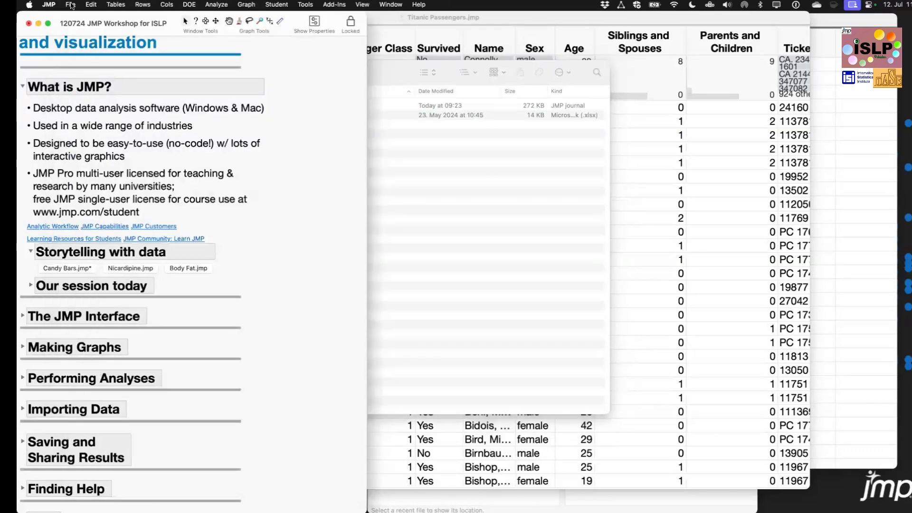
left_click(71, 4)
left_click(81, 26)
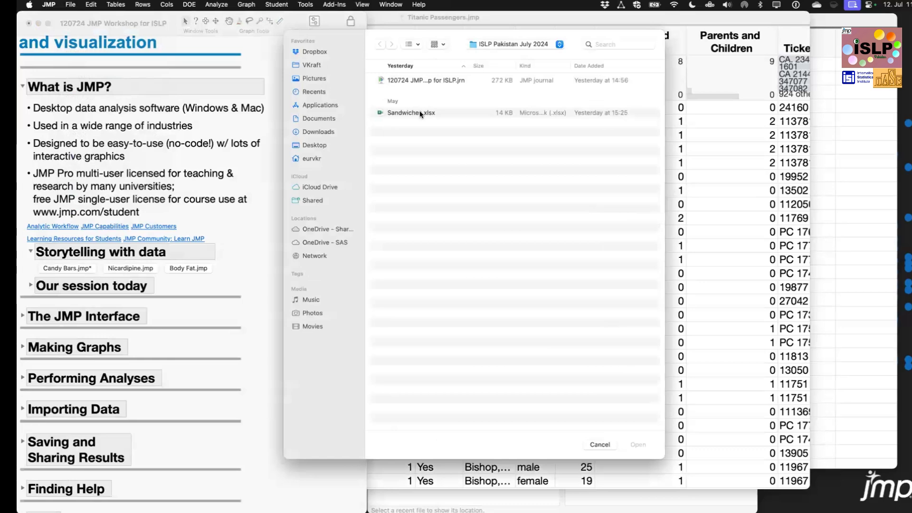
left_click(420, 113)
double_click(420, 112)
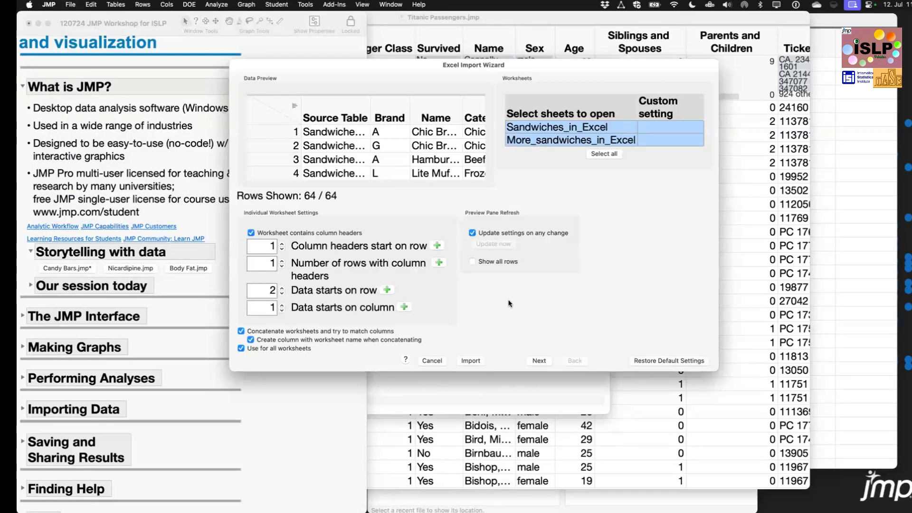
- Import the Sandwiches_in_Excel and More_sandwiches_in_Excel worksheets as one concatenated table, and widen its window to show every column through Weight
scroll(399, 137, "right", 3)
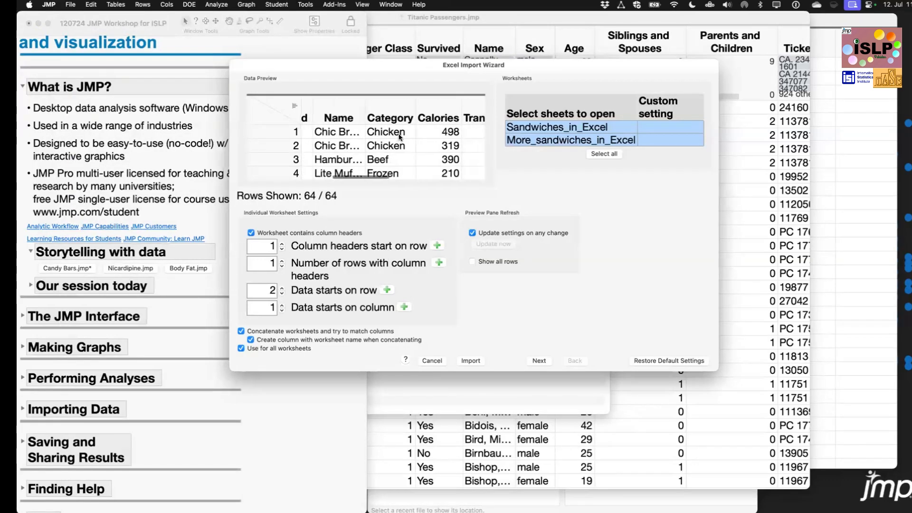
scroll(399, 137, "left", 3)
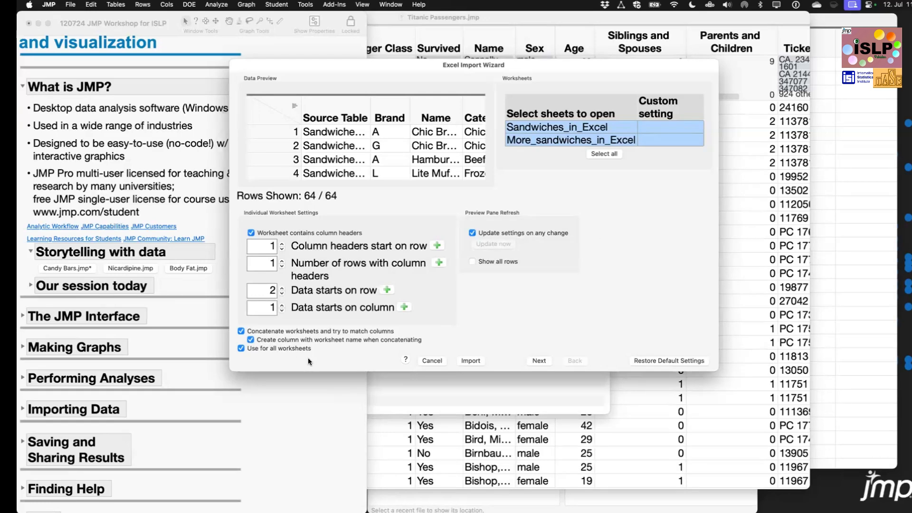
scroll(397, 153, "right", 5)
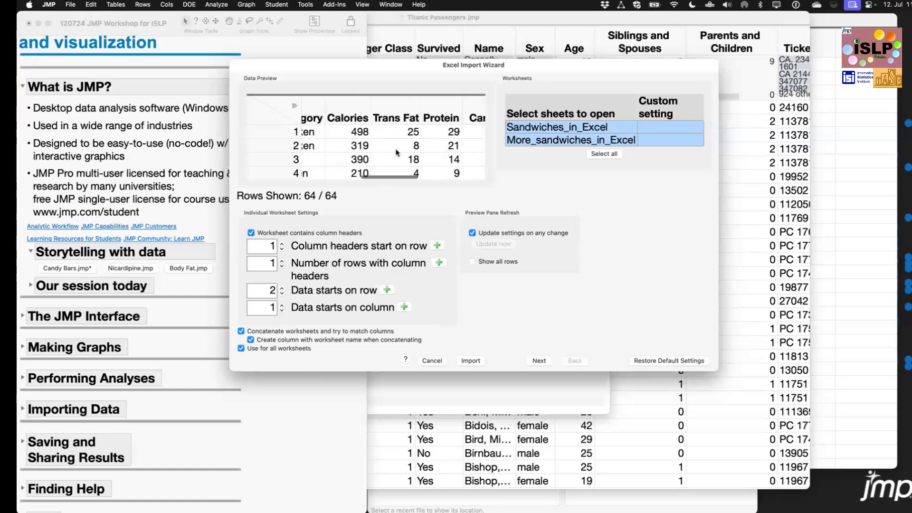
scroll(398, 153, "right", 2)
scroll(397, 153, "left", 8)
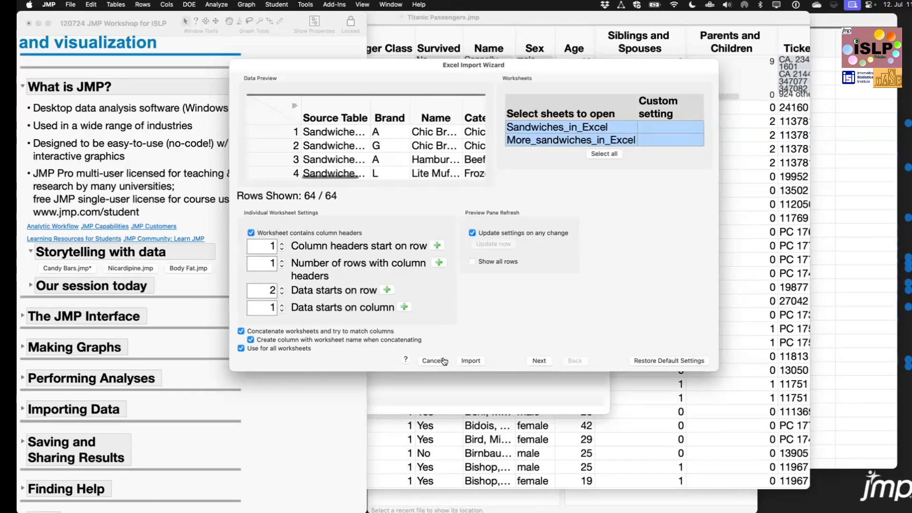
left_click(469, 362)
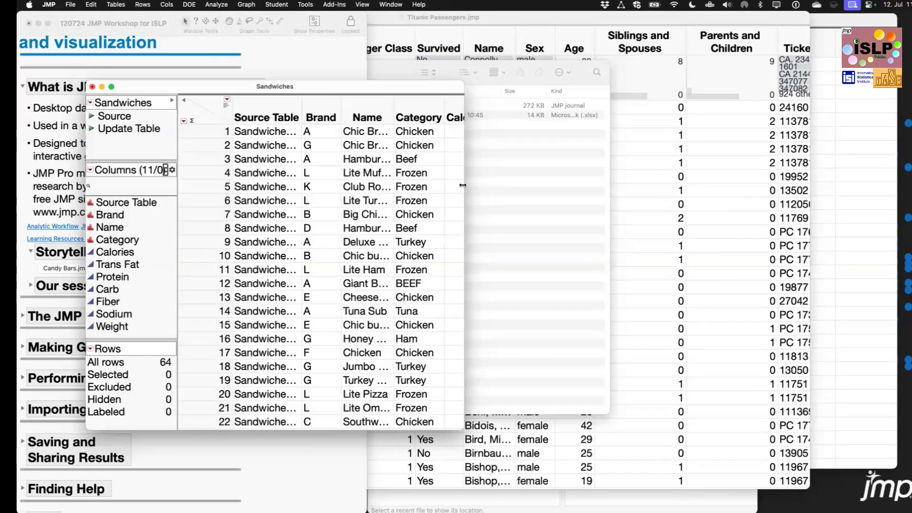
left_click_drag(462, 186, 873, 206)
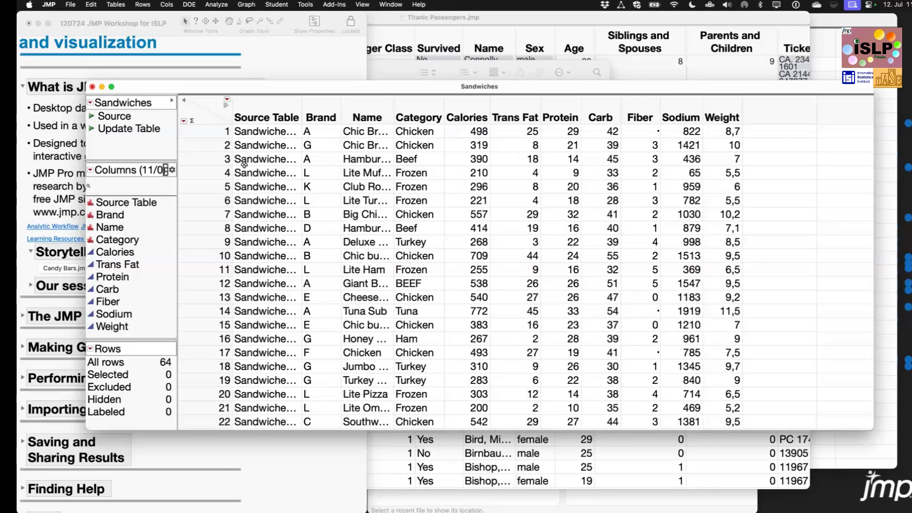
- Select the Source Table column, view its available column commands without applying any, and select the Brand column
left_click(94, 204)
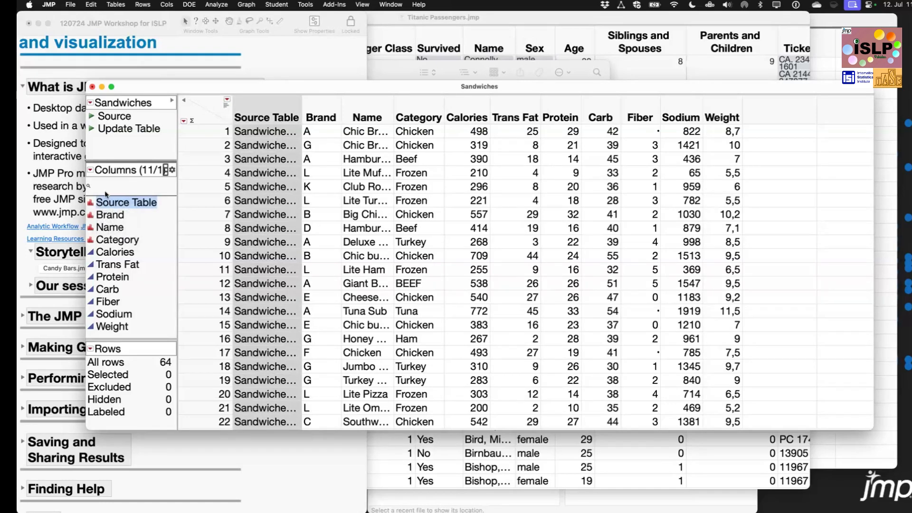
left_click(281, 114)
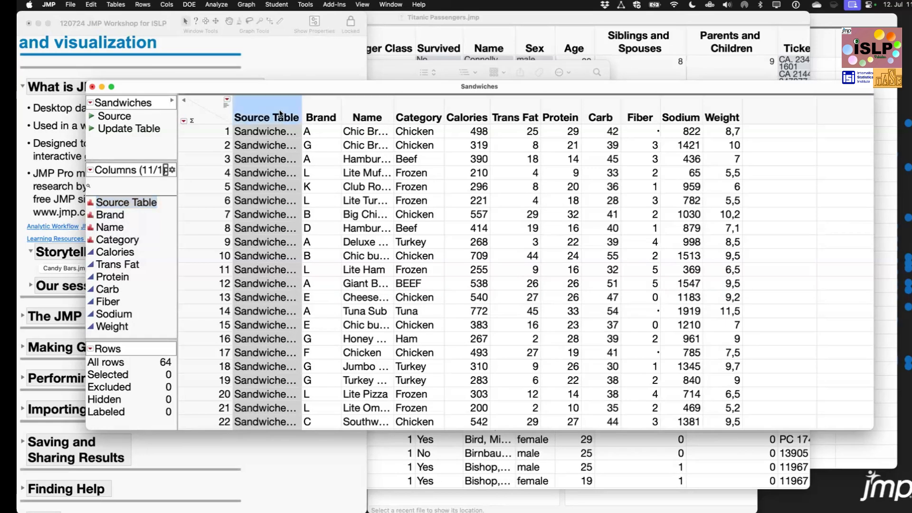
right_click(281, 113)
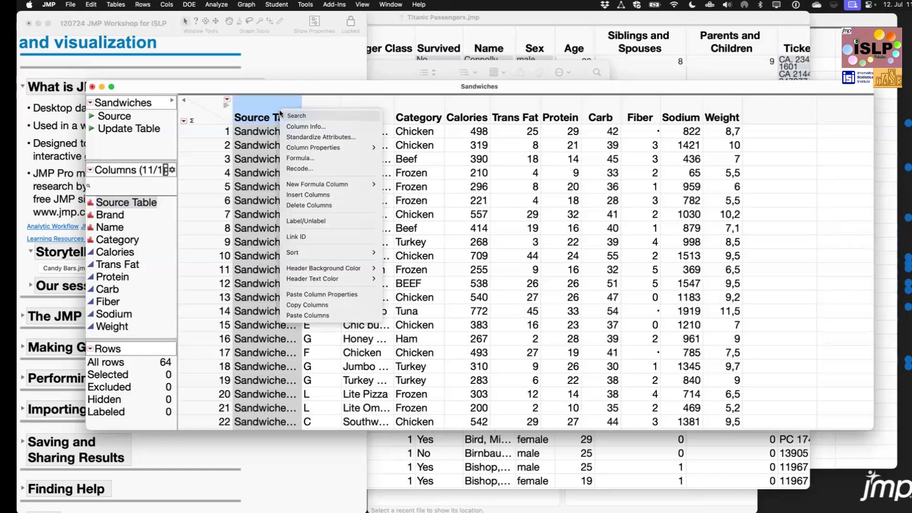
left_click(322, 101)
left_click(322, 102)
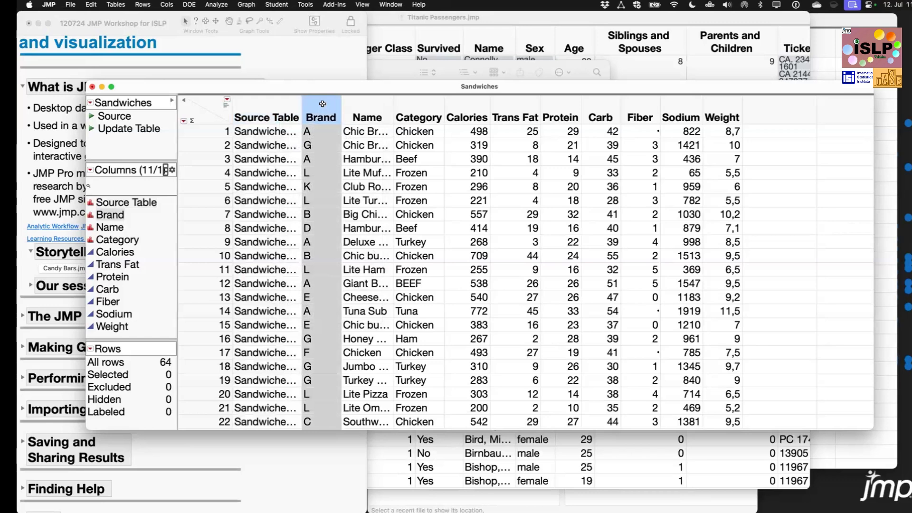
- Select the Sandwiches table's columns one after another from Name through Carb to review what each contains
left_click(371, 106)
left_click(323, 104)
left_click(364, 105)
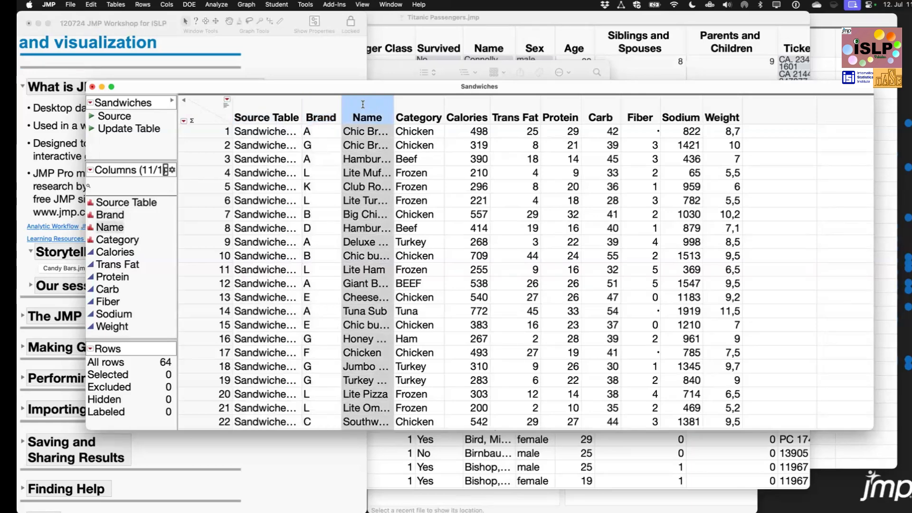
left_click(418, 110)
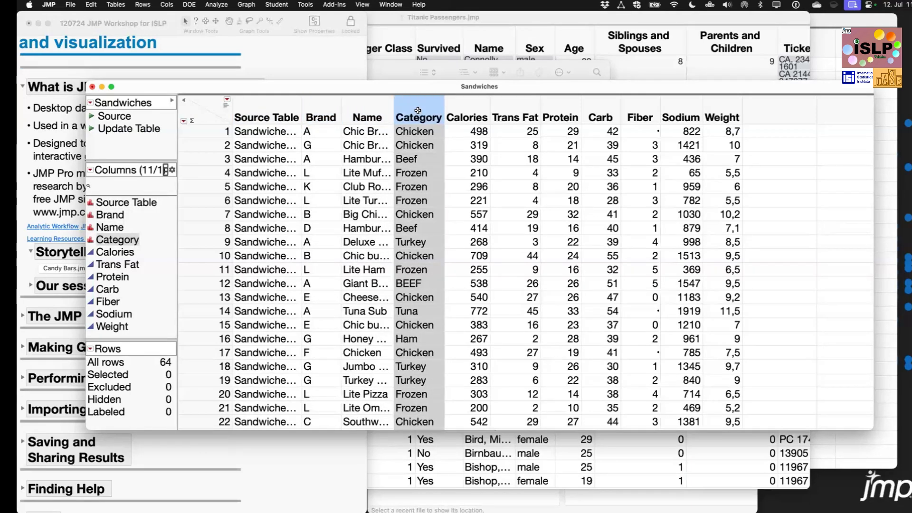
left_click(459, 109)
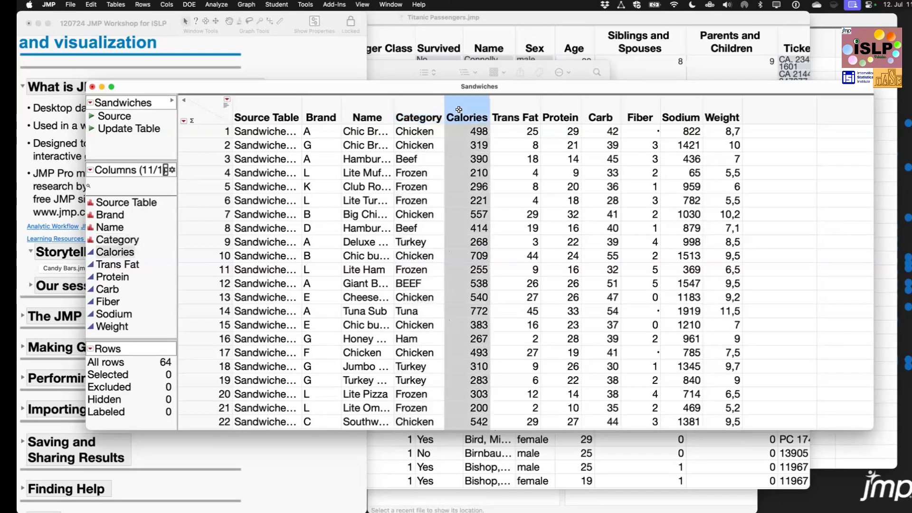
left_click(511, 111)
left_click(553, 110)
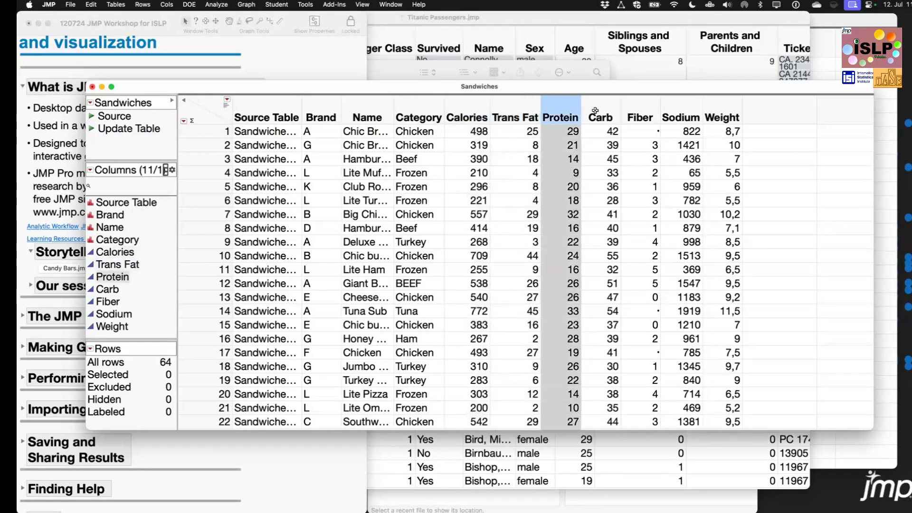
left_click(595, 111)
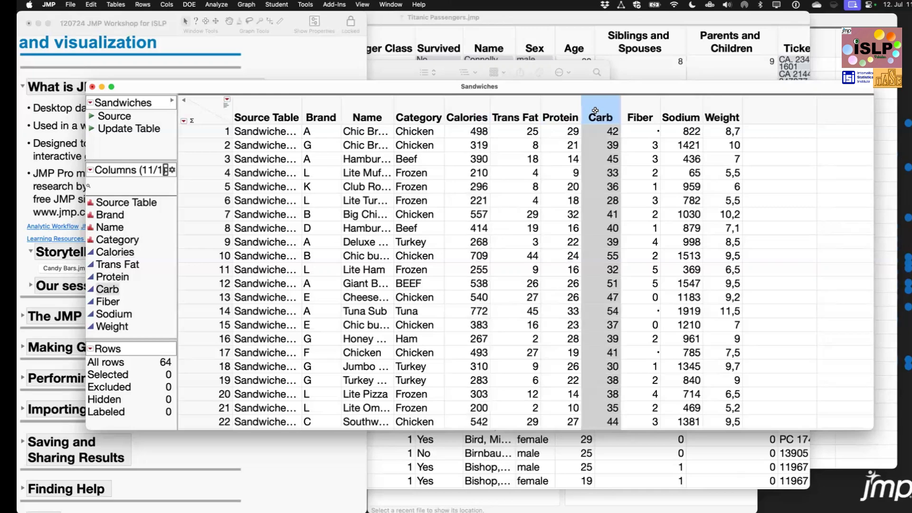
- View the modeling type choices and the column settings for the Carb column without applying any change
left_click(92, 291)
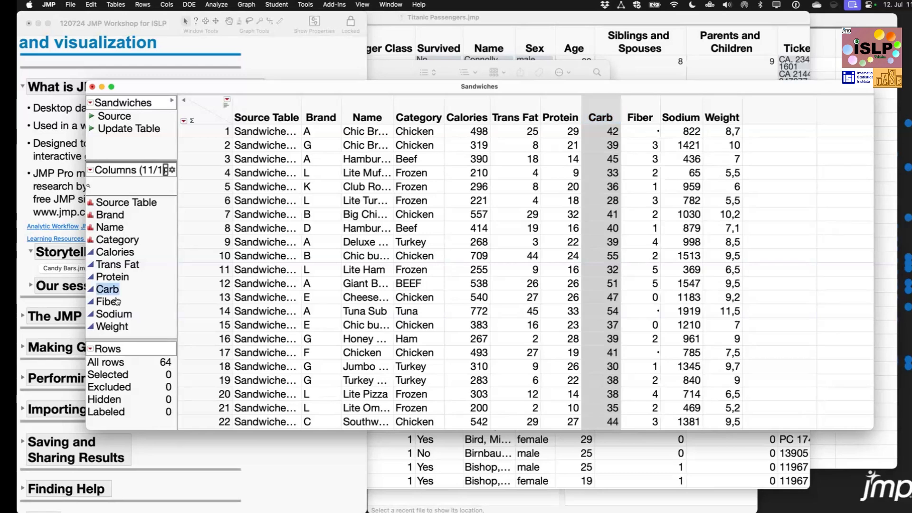
left_click(117, 301)
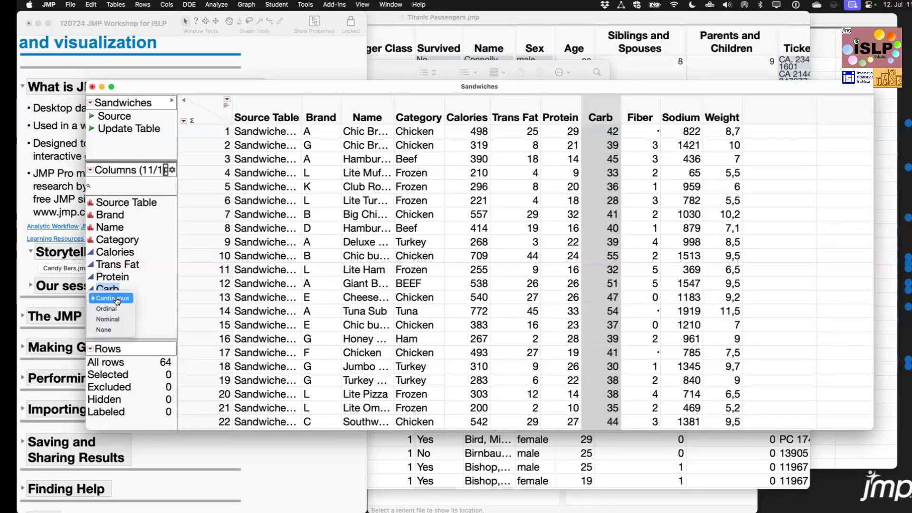
left_click(597, 102)
double_click(596, 103)
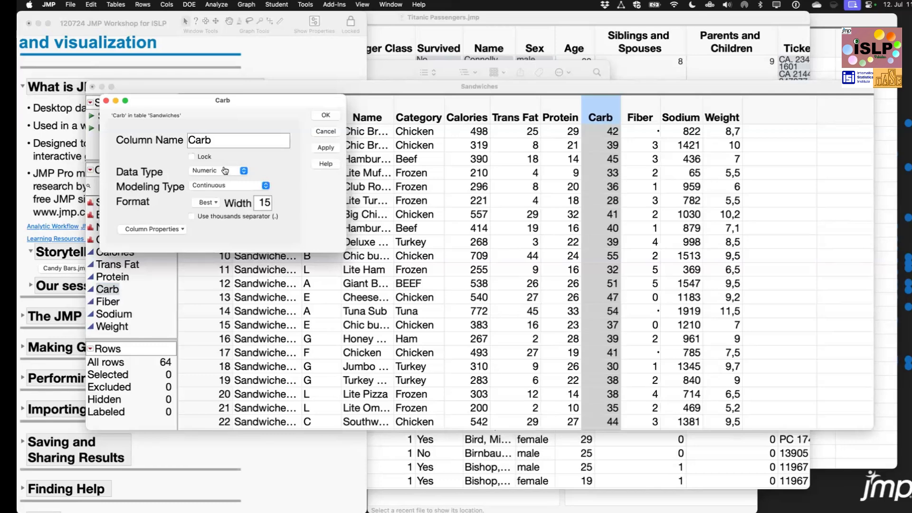
left_click(325, 131)
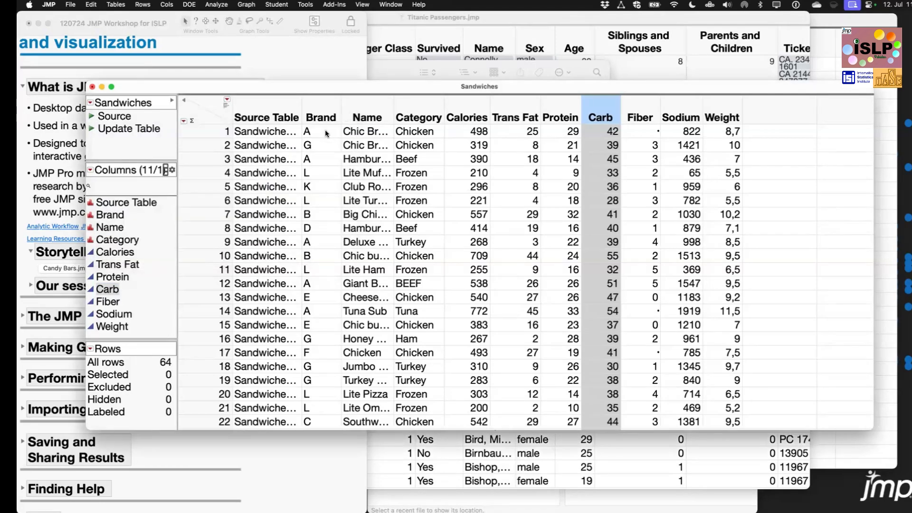
- Clear the column selection in the Sandwiches table and minimize its window
left_click(210, 105)
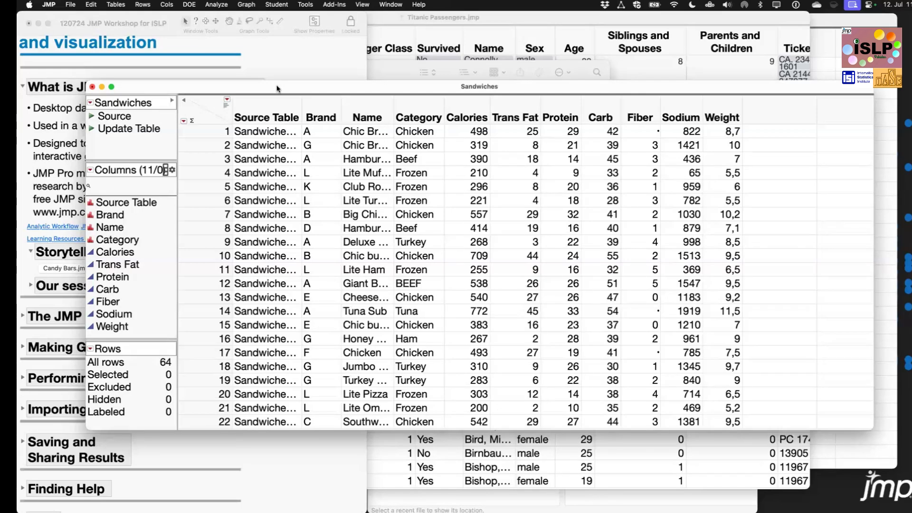
left_click(101, 88)
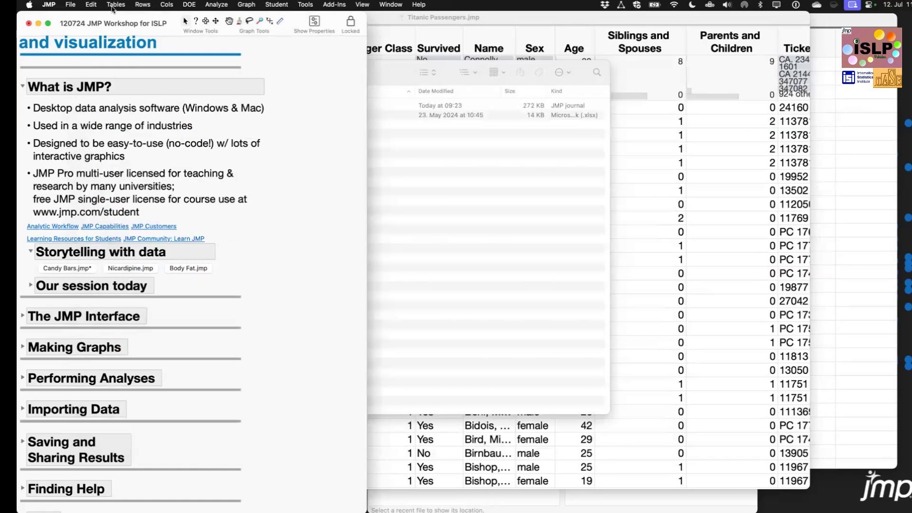
- Look through the available table operations, analysis platforms and graph types without launching any of them
left_click(113, 8)
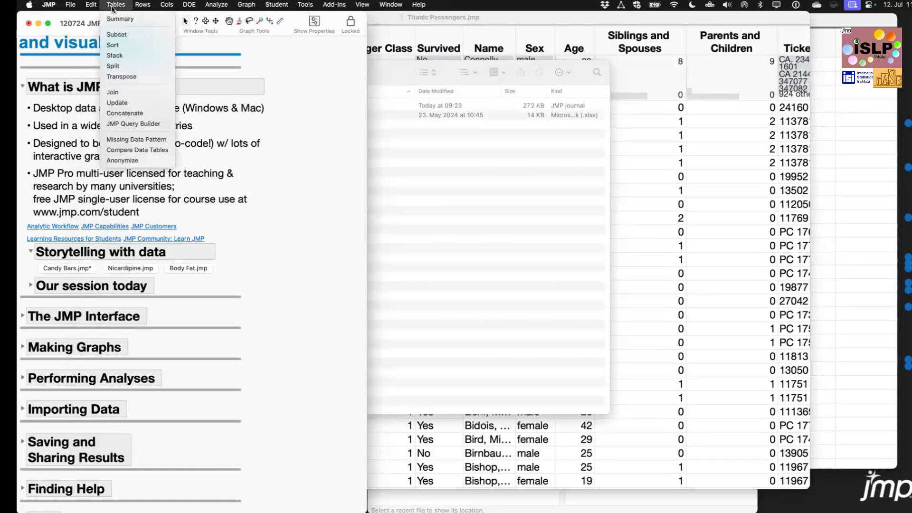
mouse_move(163, 8)
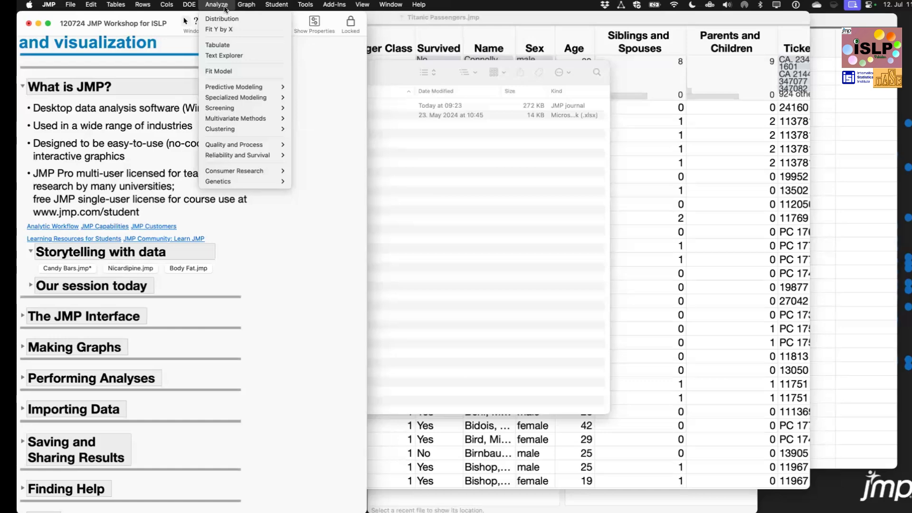
mouse_move(253, 5)
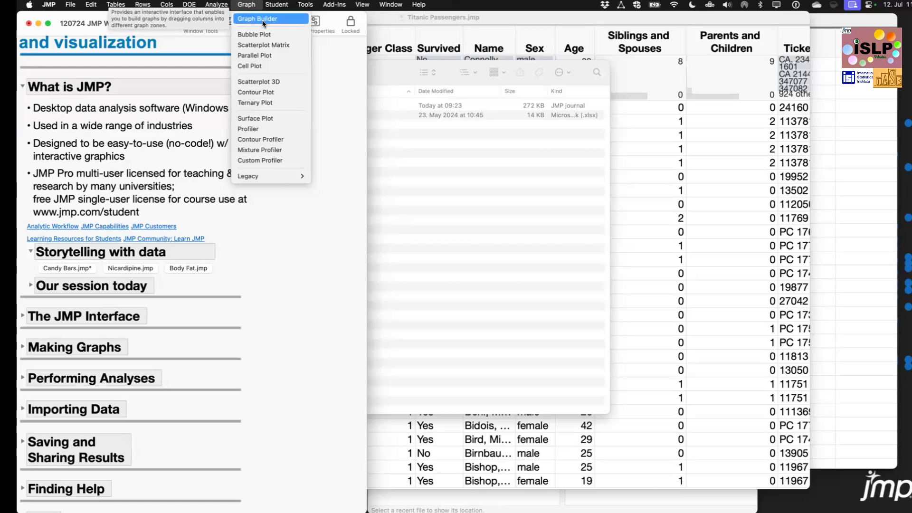
left_click(228, 11)
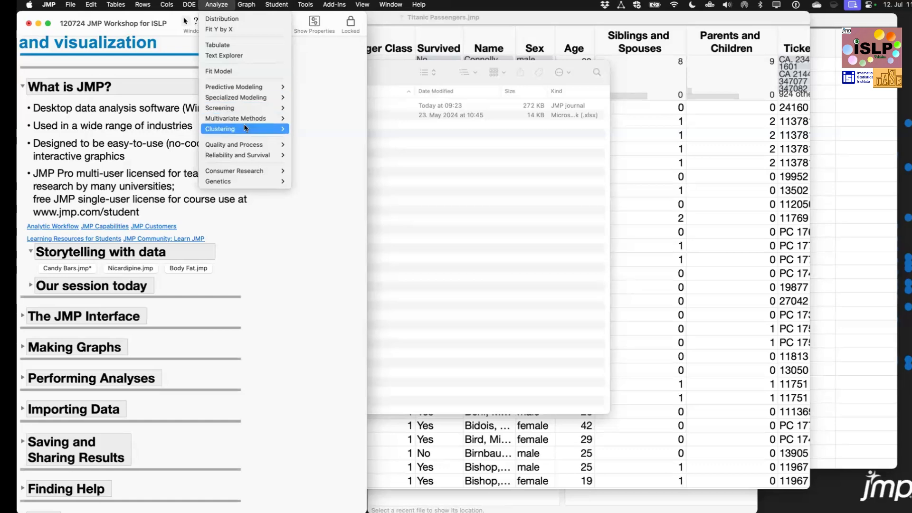
left_click(283, 235)
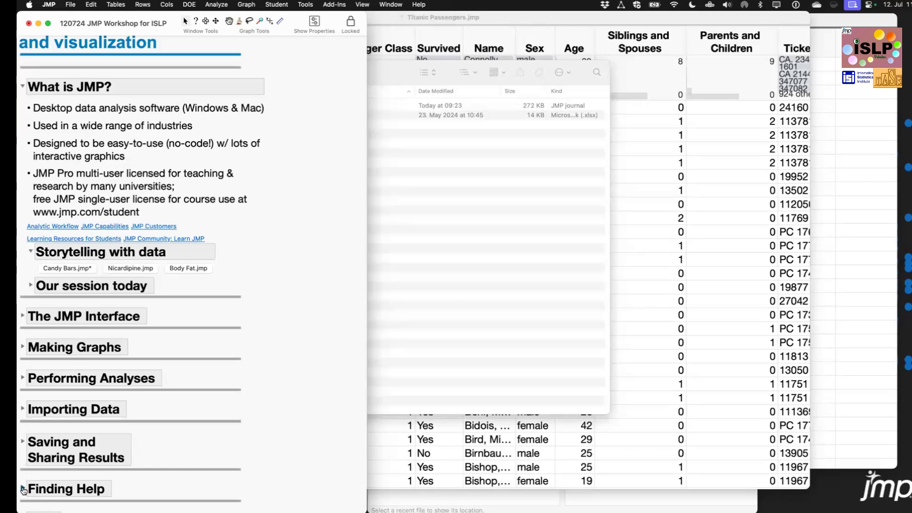
- Expand the Finding Help section of the workshop journal and close the ISLP Pakistan July 2024 folder window in Finder
left_click(22, 488)
scroll(173, 476, "down", 5)
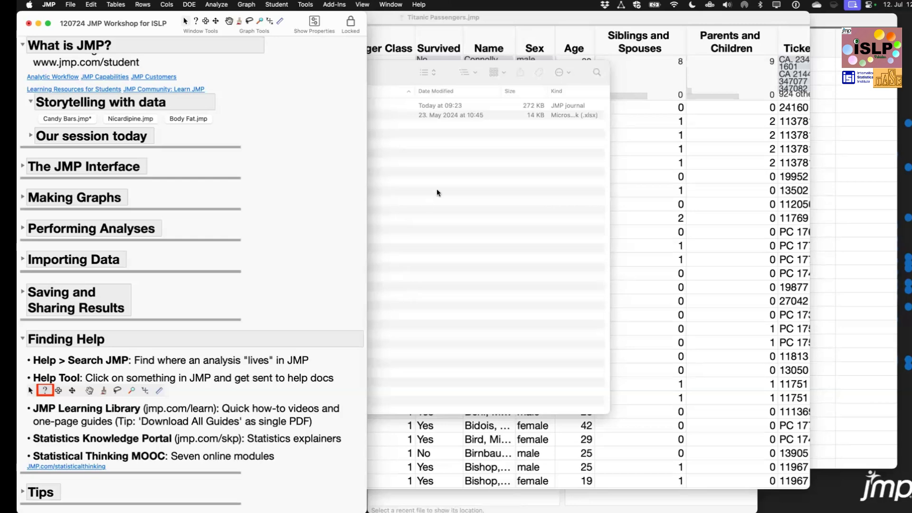
left_click(389, 71)
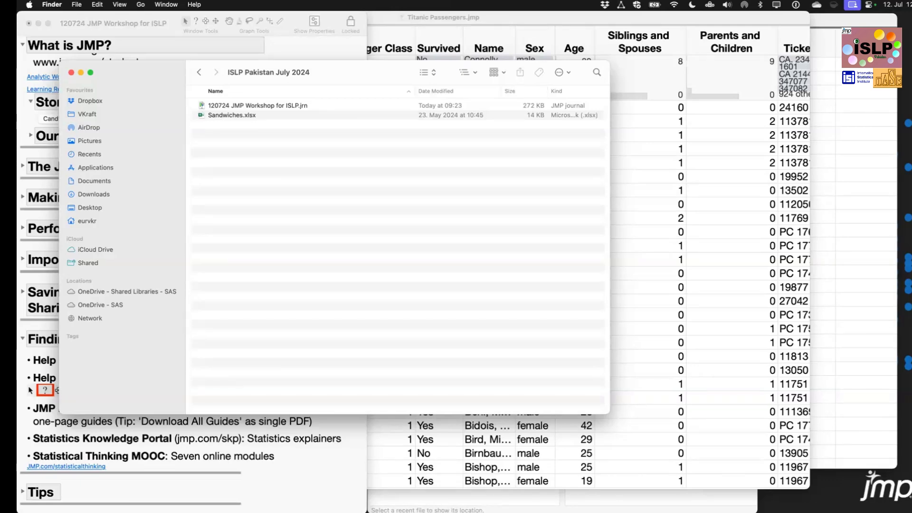
left_click(71, 72)
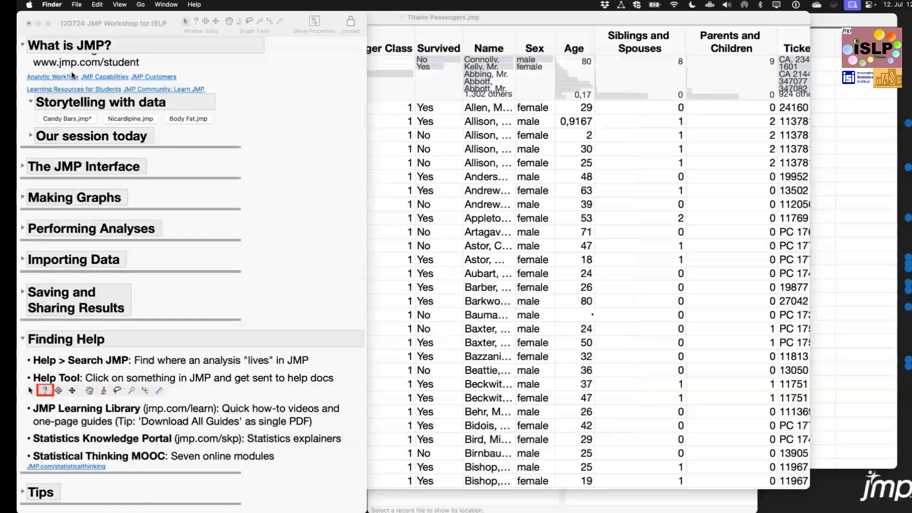